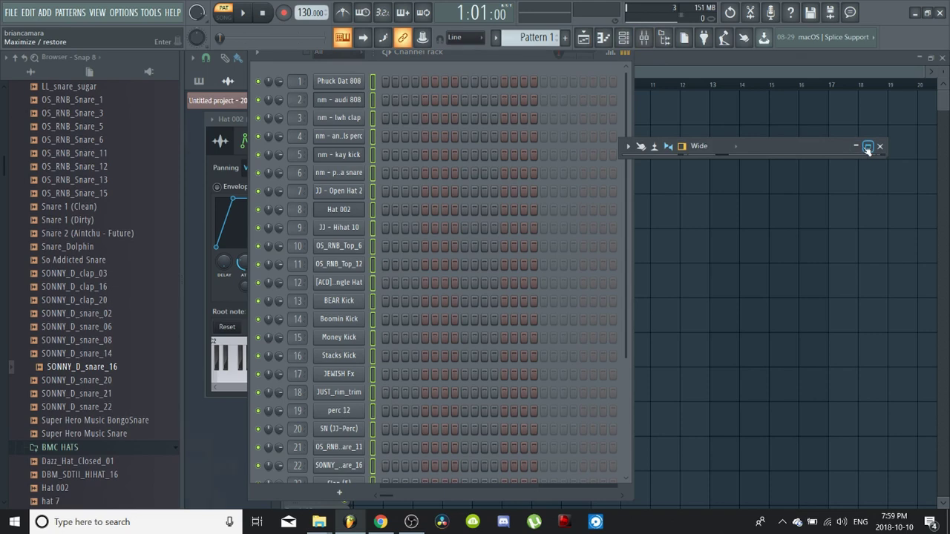
- Enlarge the mixer to full size and select the Phuck Dat 808 track
click(868, 147)
key(Left)
key(Left)
key(Left)
key(Left)
key(Left)
key(Left)
key(Left)
key(Left)
key(Left)
key(Left)
key(Left)
key(Left)
key(Left)
key(Left)
key(Left)
key(Left)
key(Left)
key(Left)
key(Left)
key(Left)
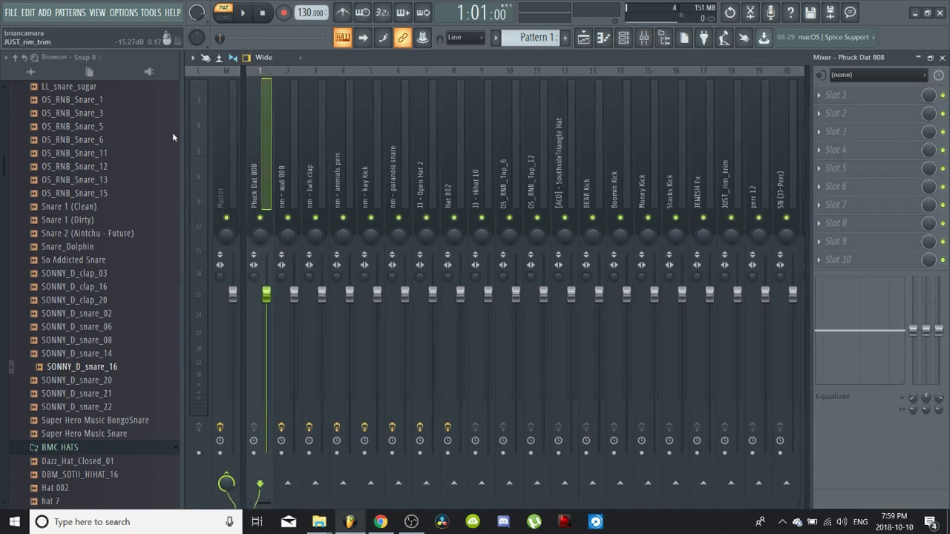
- Examine the channel routing options of the Phuck Dat 808 mixer track and look across the other tracks, then minimize the mixer
right_click(258, 138)
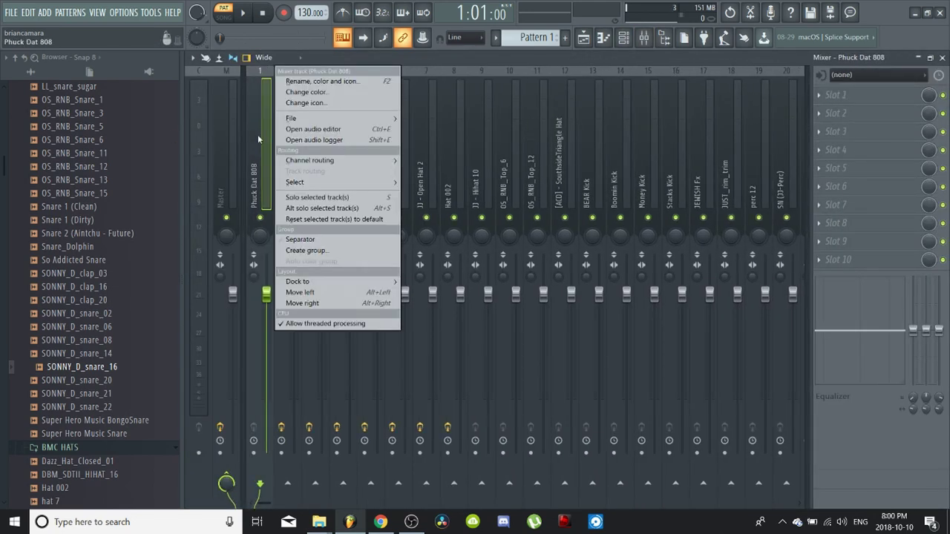
mouse_move(332, 165)
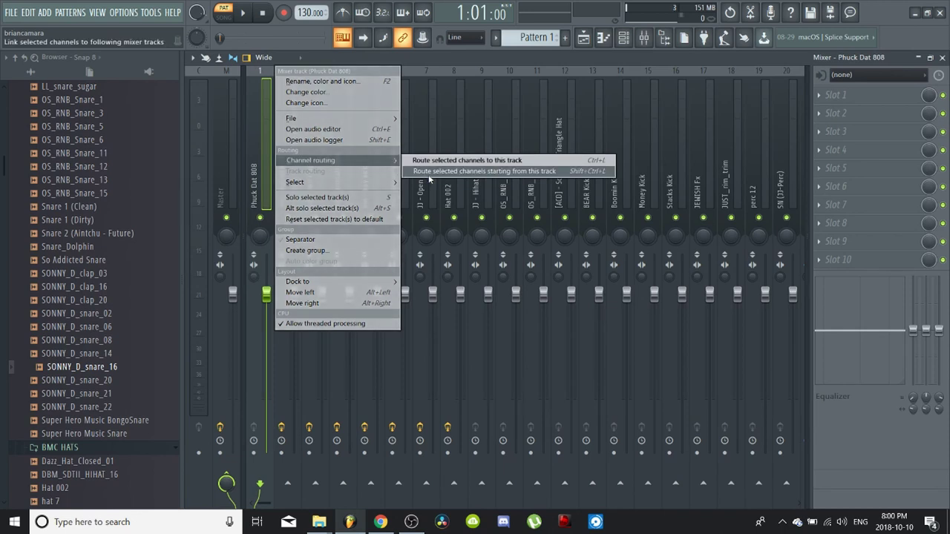
click(545, 223)
drag(252, 170, 537, 165)
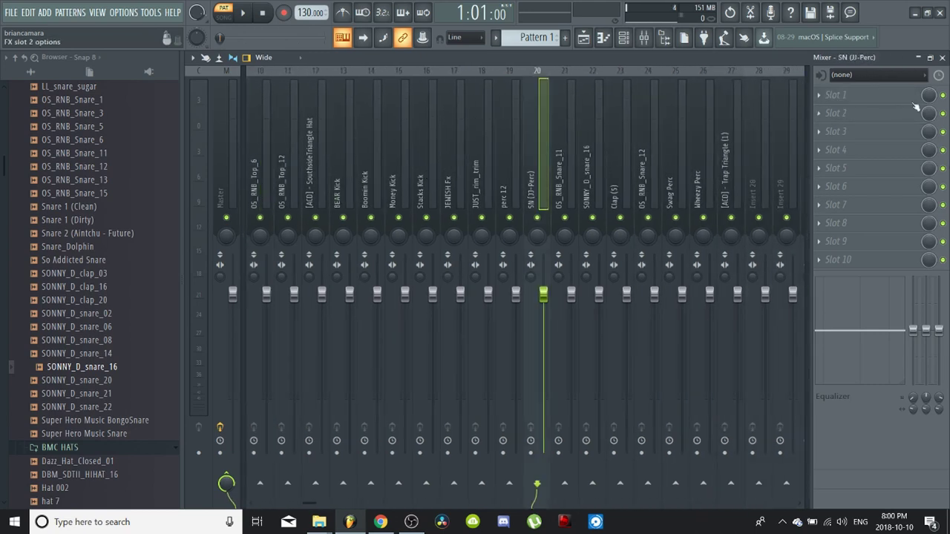
click(919, 57)
- Color the selected channels in the channel rack with a gradient from yellow to black
drag(389, 62, 478, 89)
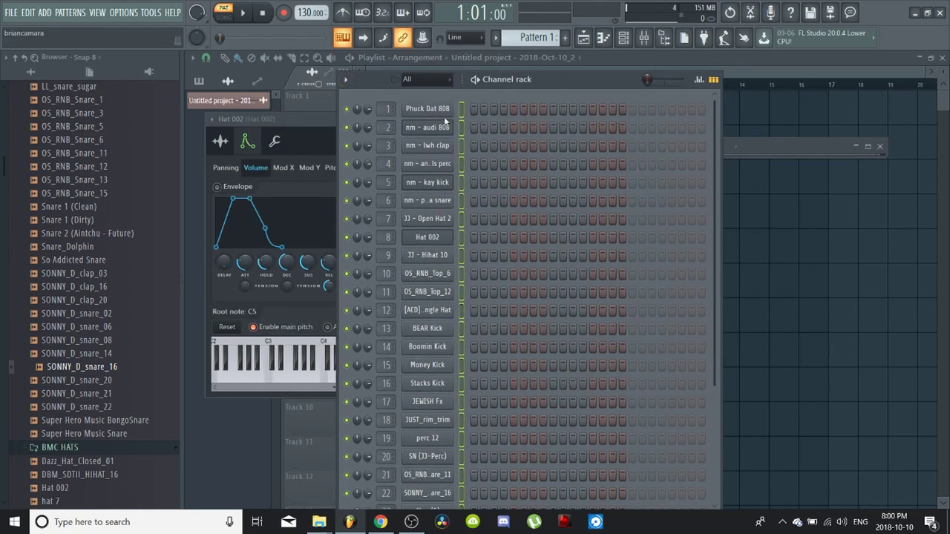
click(346, 80)
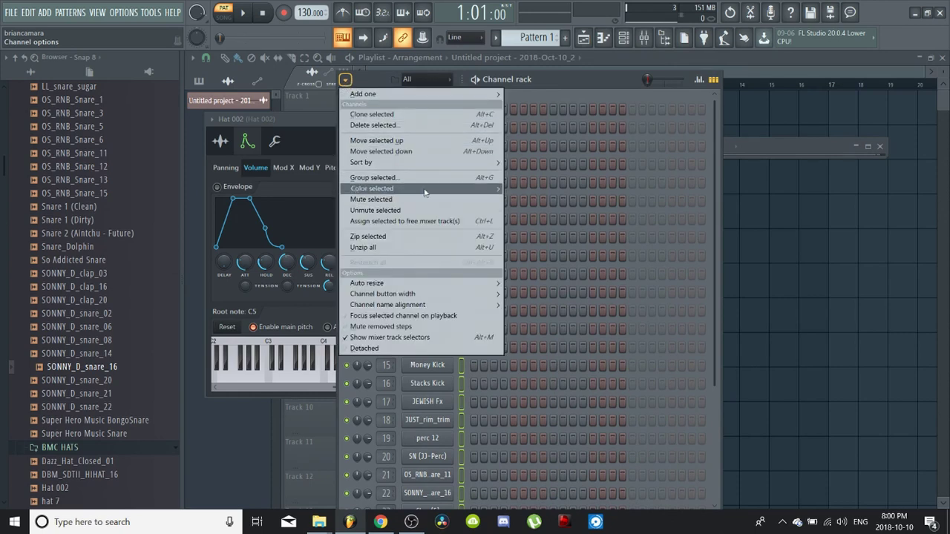
mouse_move(427, 193)
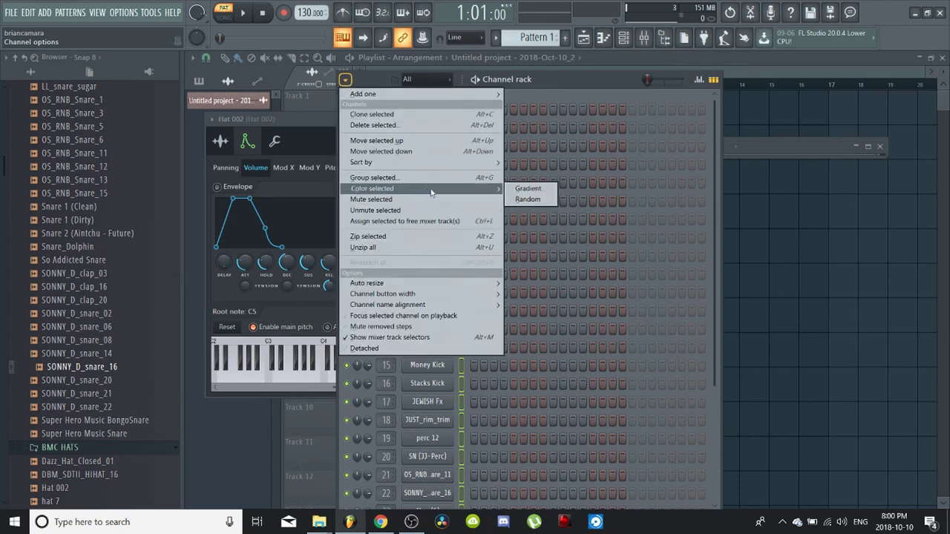
click(535, 195)
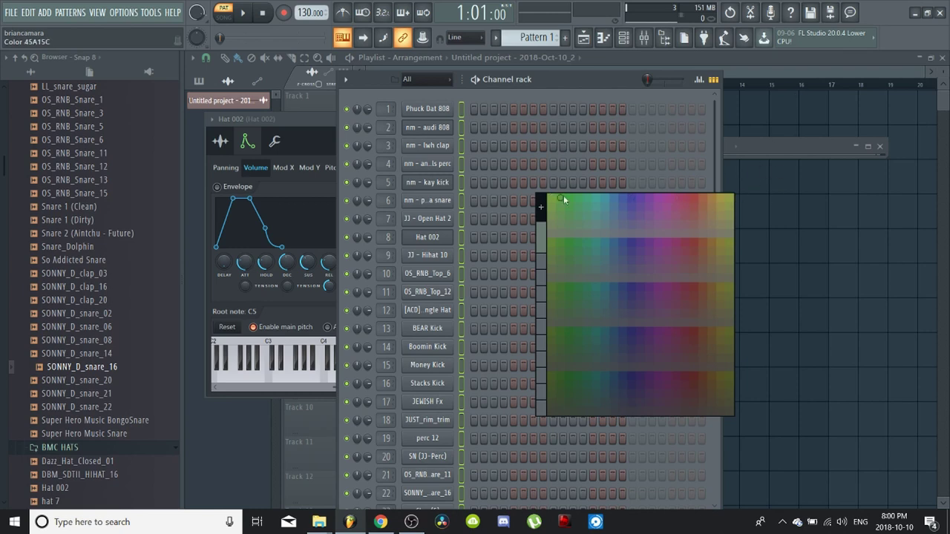
click(729, 201)
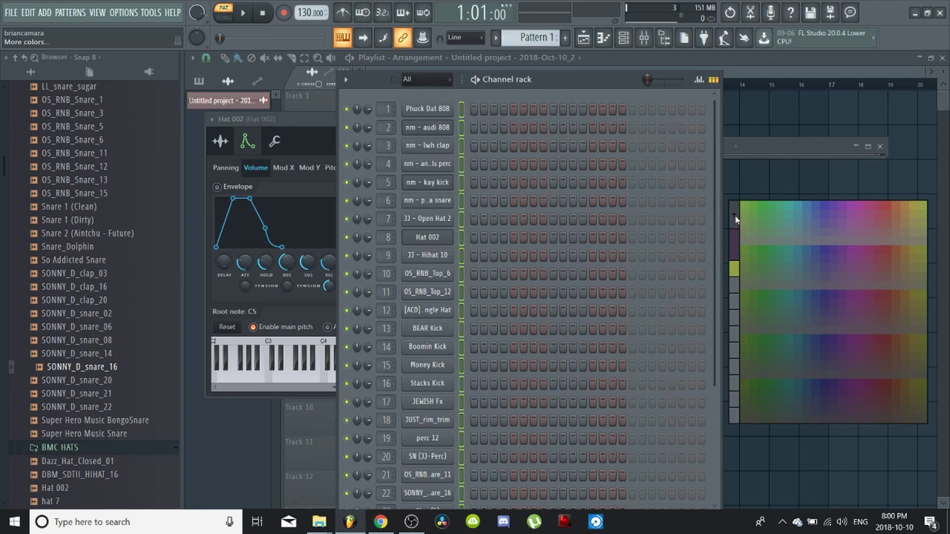
click(736, 219)
drag(556, 180, 490, 249)
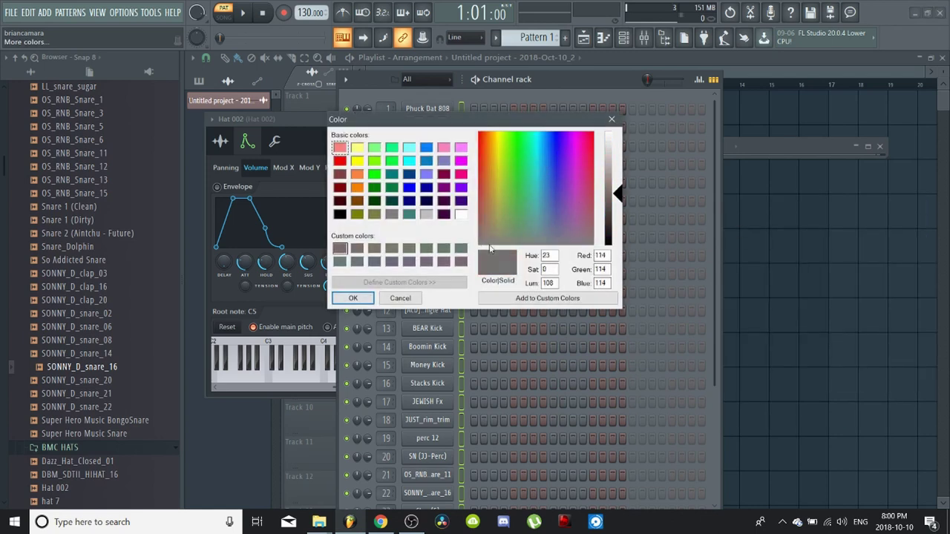
click(339, 214)
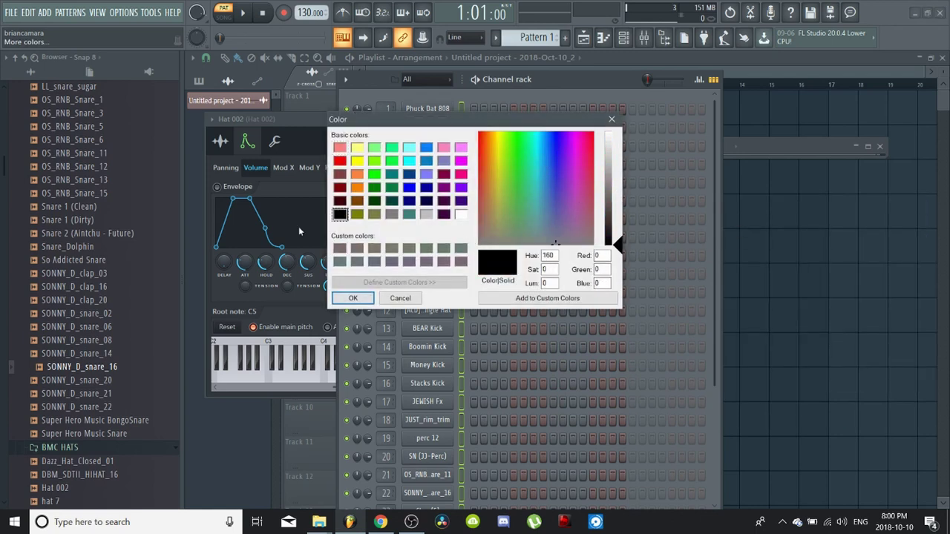
click(354, 298)
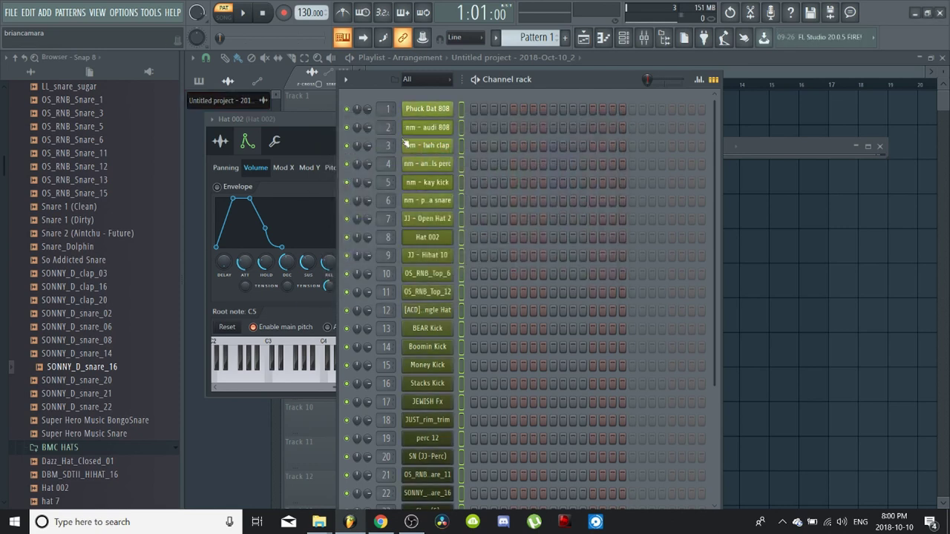
scroll(460, 187, down, 5)
scroll(451, 334, up, 5)
scroll(449, 223, down, 5)
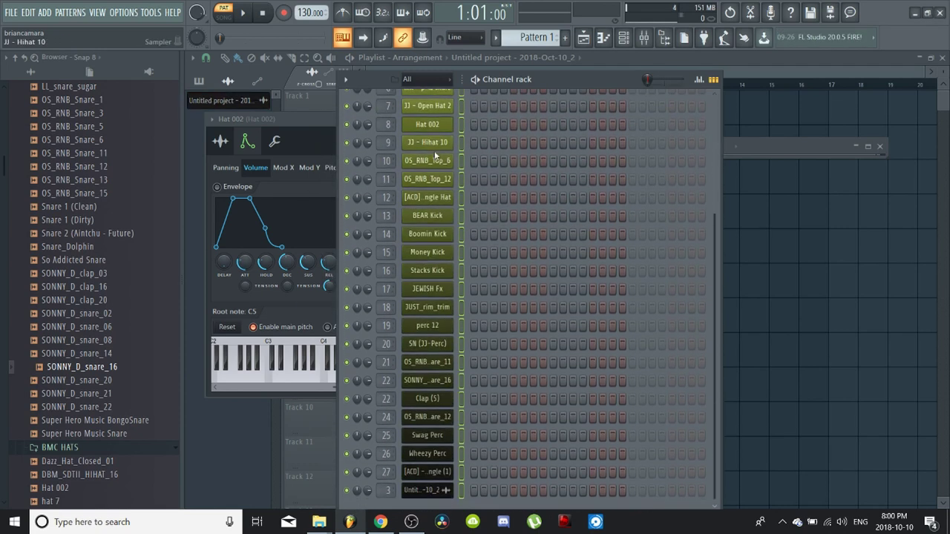
scroll(441, 164, up, 5)
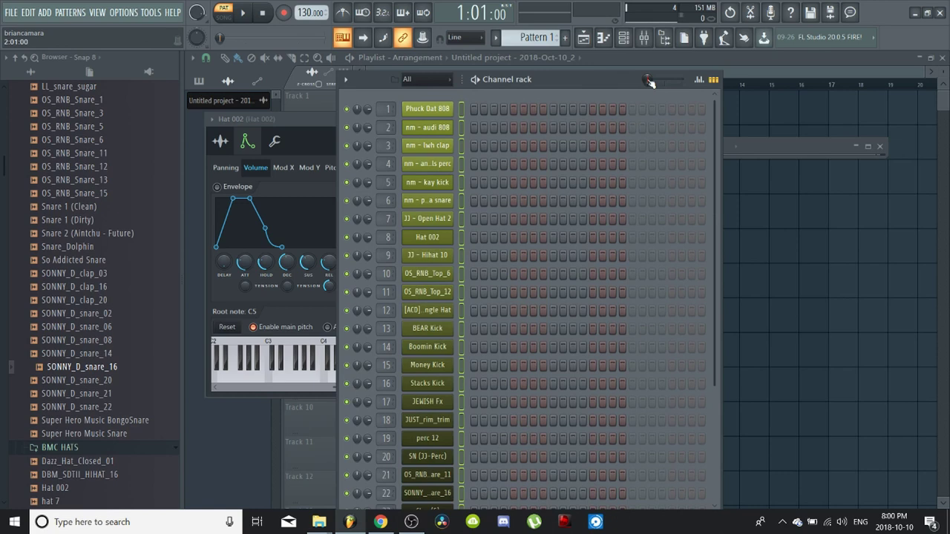
- Reopen the mixer at full size and route the selected channels starting from the Phuck Dat 808 track
click(645, 39)
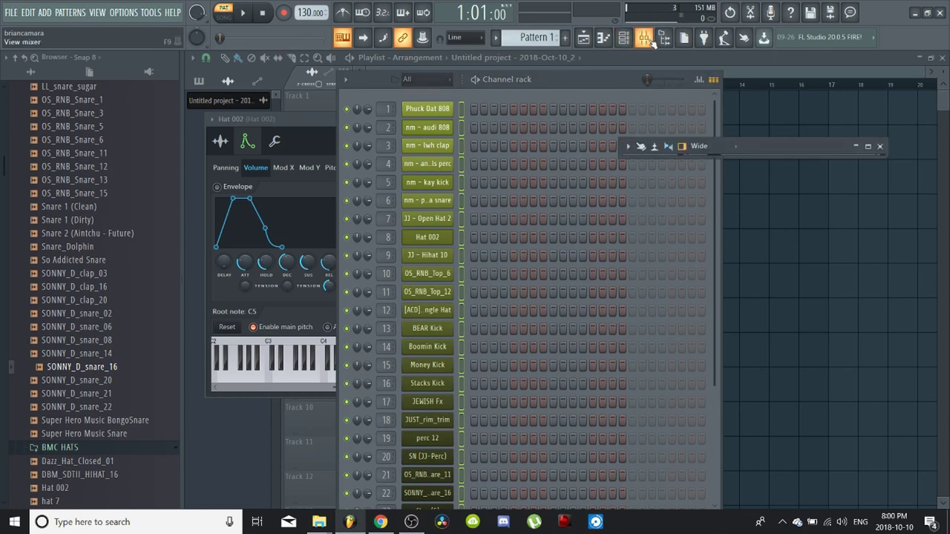
click(867, 146)
click(261, 144)
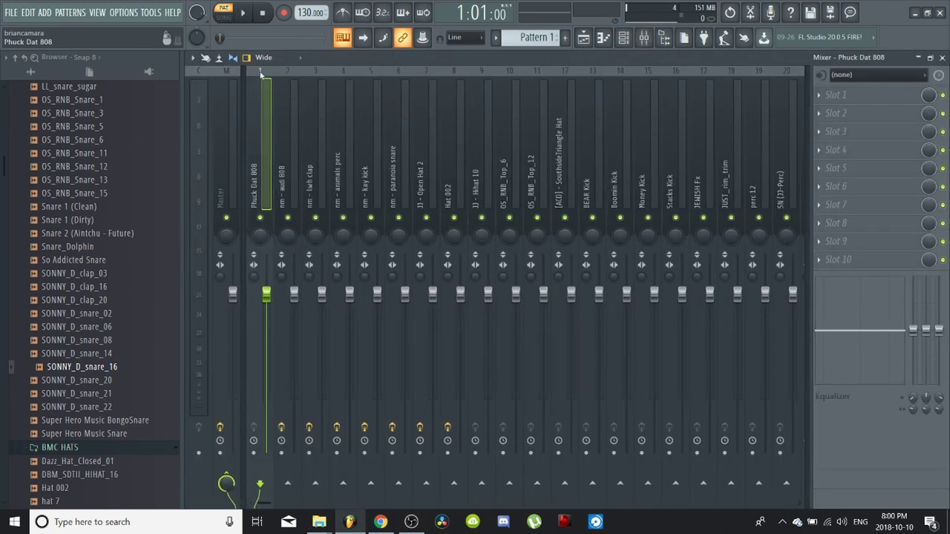
right_click(249, 125)
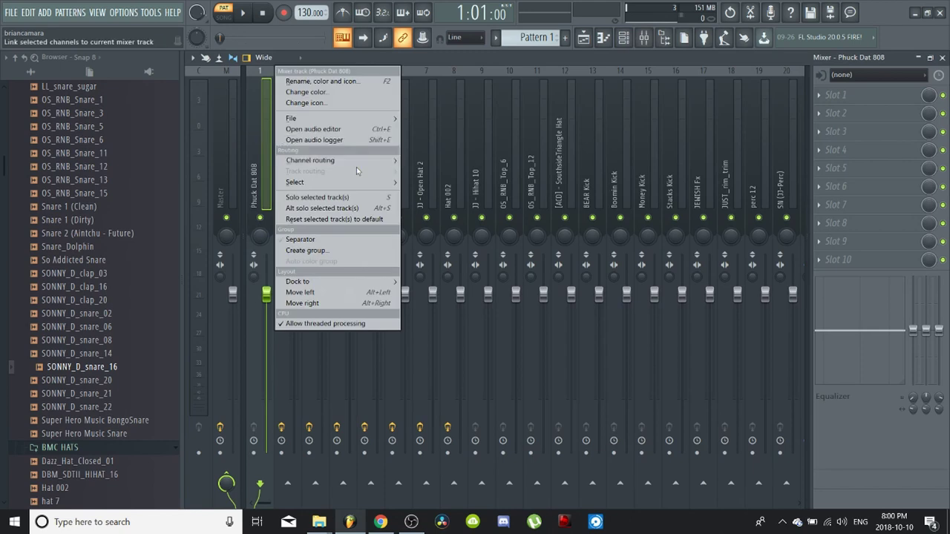
mouse_move(359, 168)
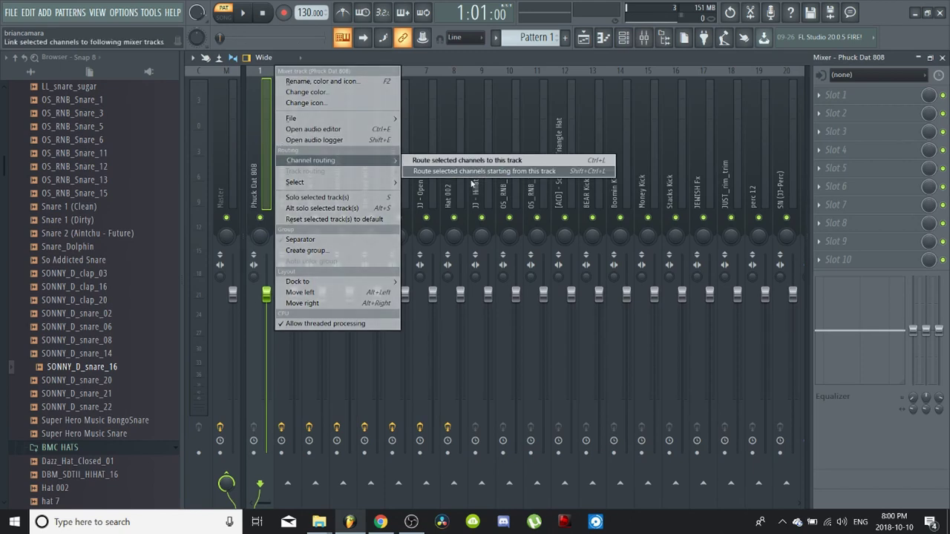
click(519, 171)
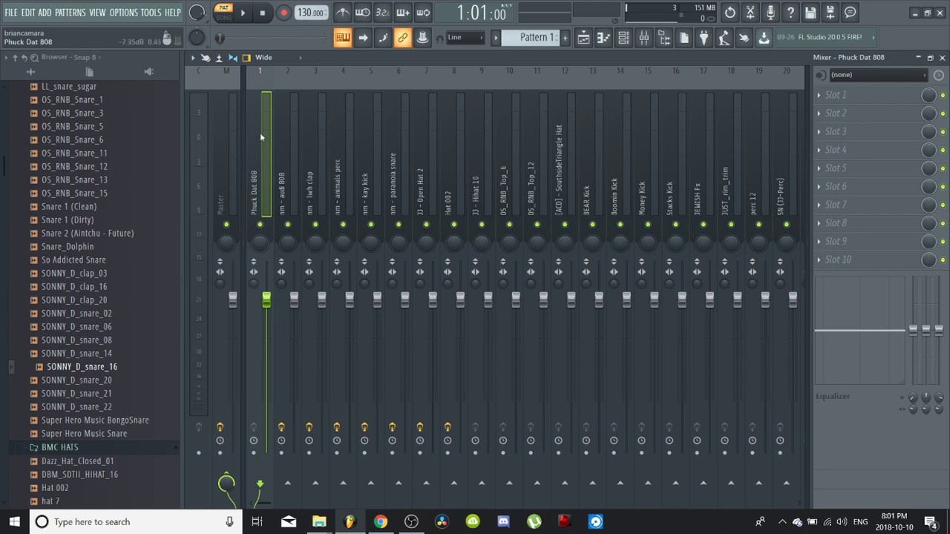
- Look across the mixer tracks from Phuck Dat 808 to perc 12 to check the channel assignments
drag(260, 134, 286, 141)
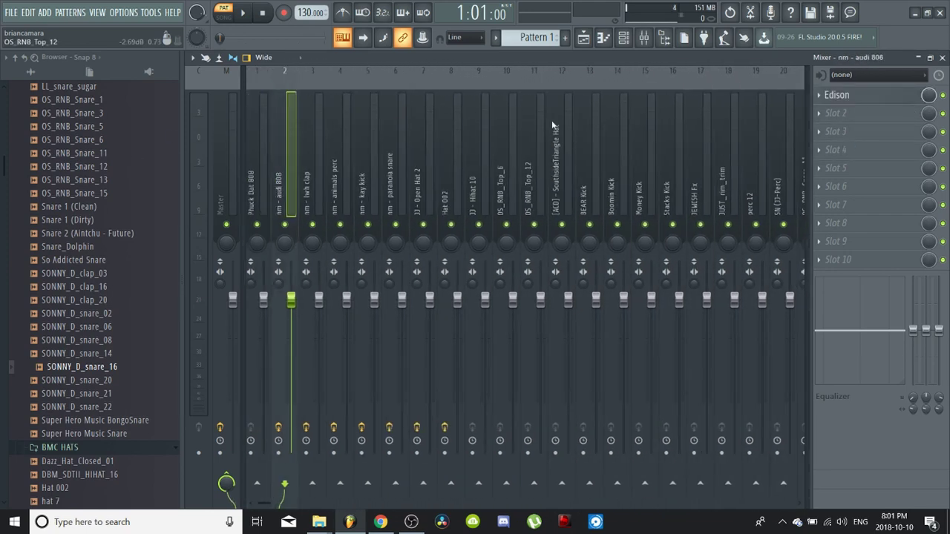
drag(552, 125, 110, 154)
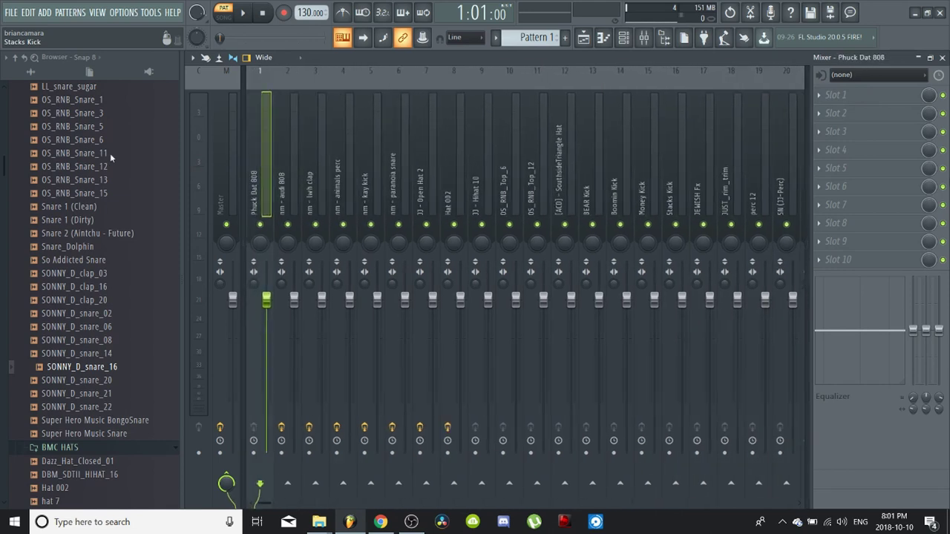
drag(267, 137, 736, 168)
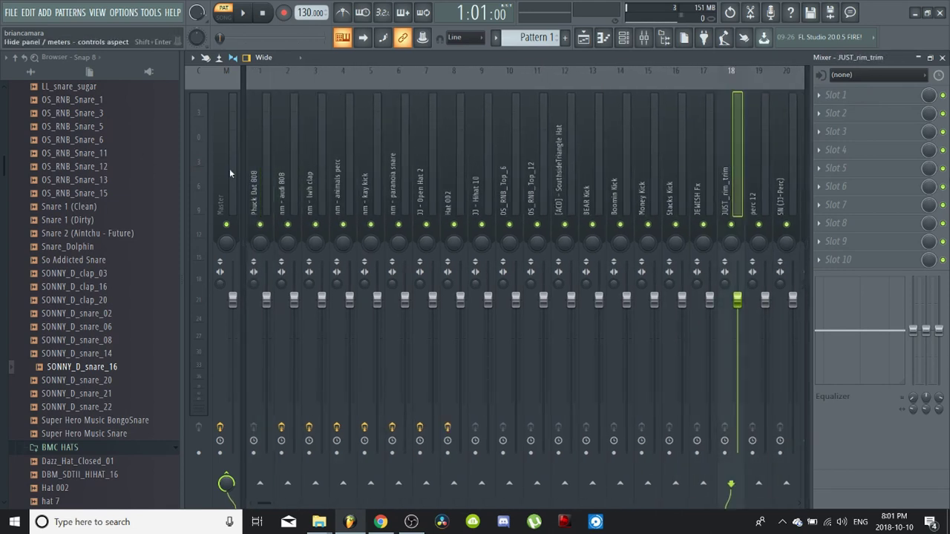
drag(229, 173, 762, 186)
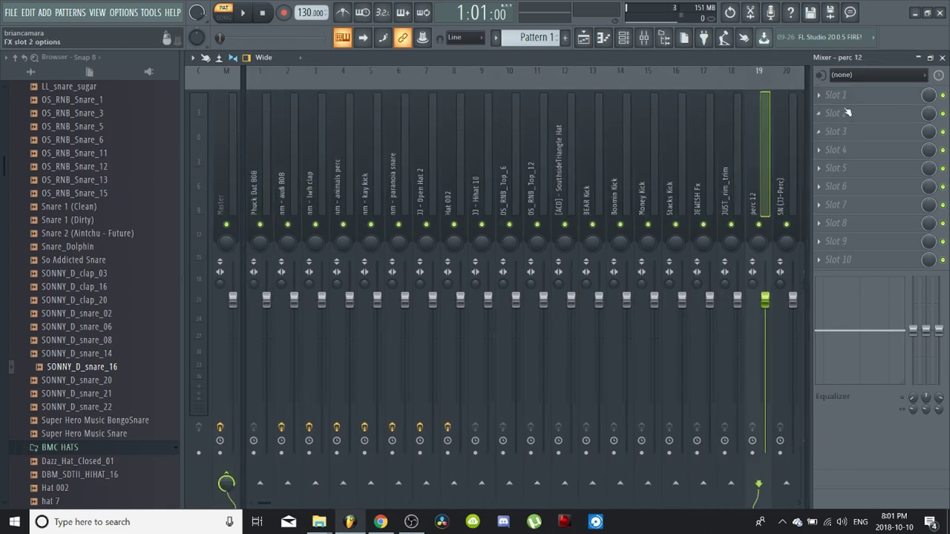
- Minimize the mixer and clear the steps on the Hat 002 channel in the channel rack
click(919, 58)
scroll(447, 193, down, 3)
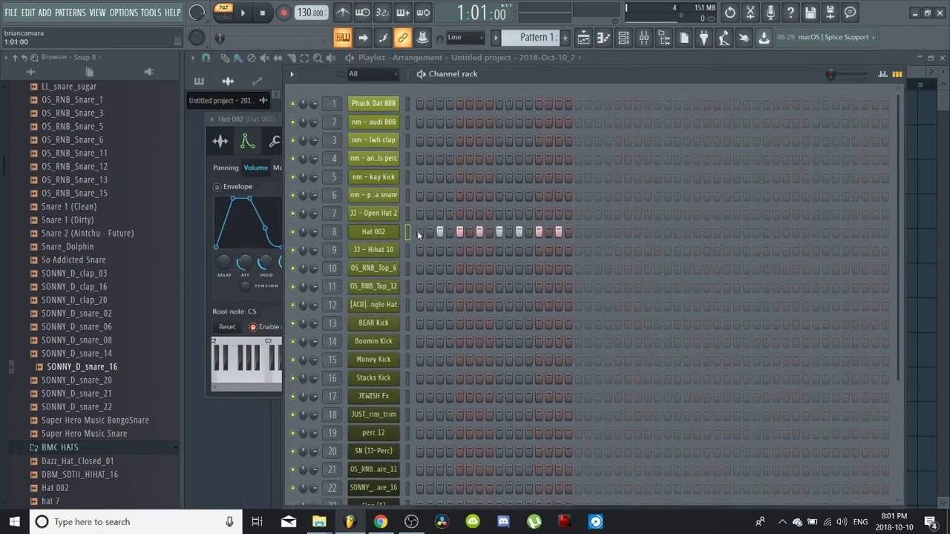
drag(418, 231, 592, 216)
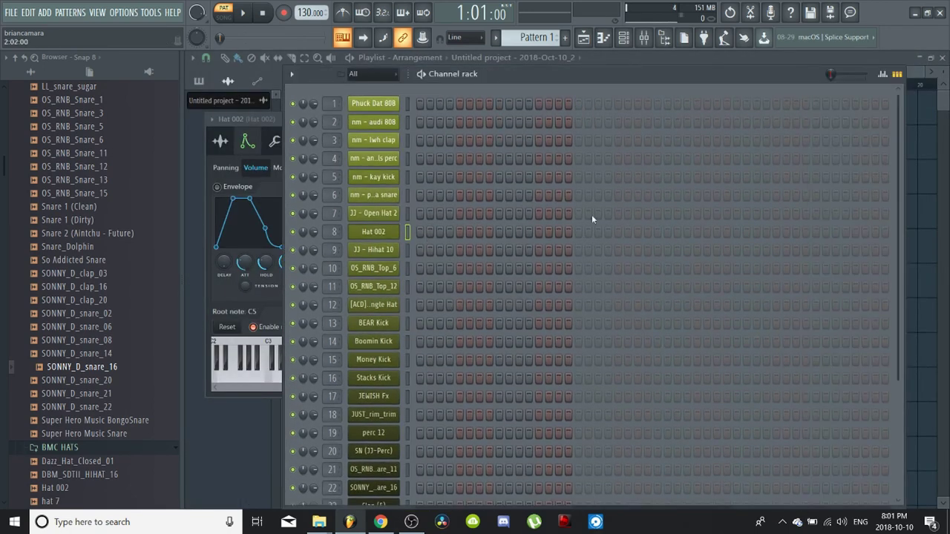
- Open the JJ - Hihat 10 channel settings and enable Normalize on its sample, comparing the sound with and without it
click(385, 254)
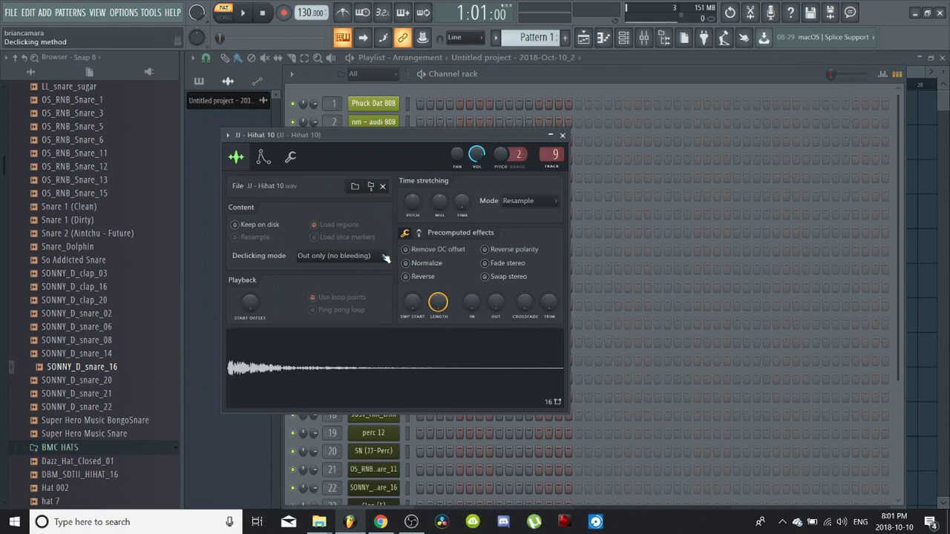
click(375, 369)
click(405, 263)
click(405, 264)
click(405, 264)
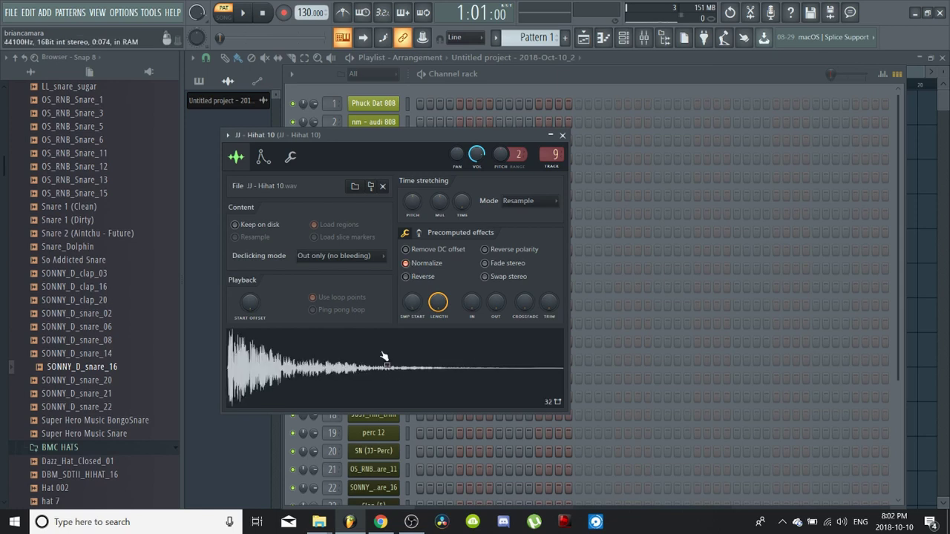
click(405, 263)
click(405, 263)
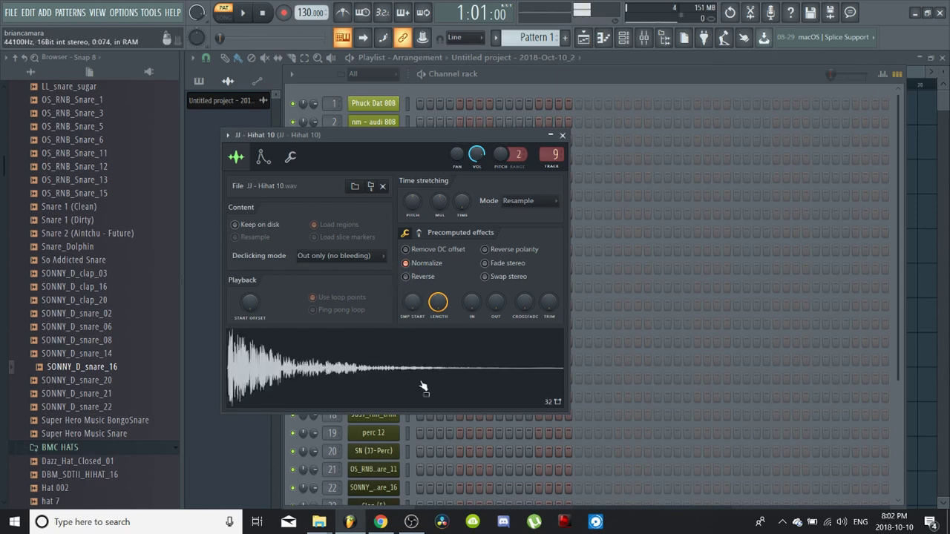
- Enable the volume envelope of JJ - Hihat 10, set attack to minimum and hold to maximum, and audition notes around C5
click(263, 157)
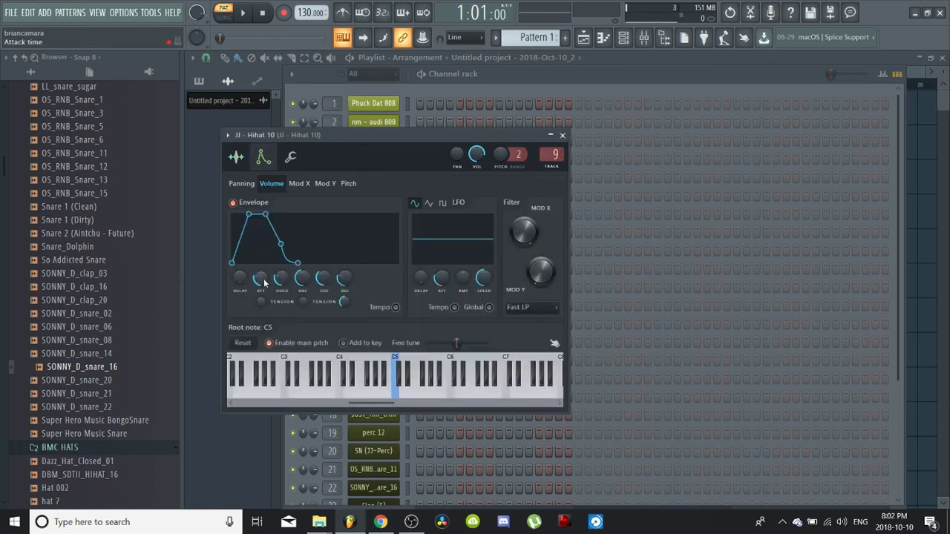
drag(265, 283, 283, 260)
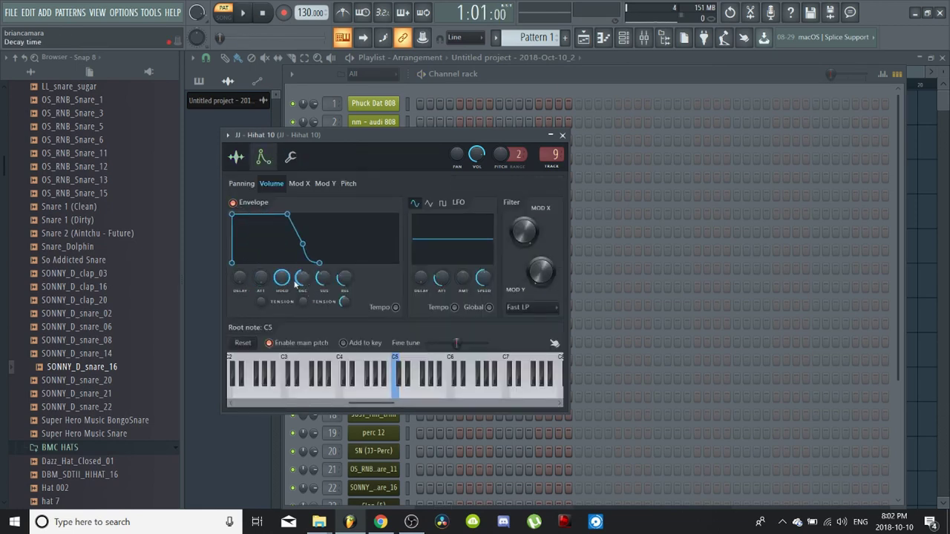
click(398, 392)
click(398, 391)
click(405, 393)
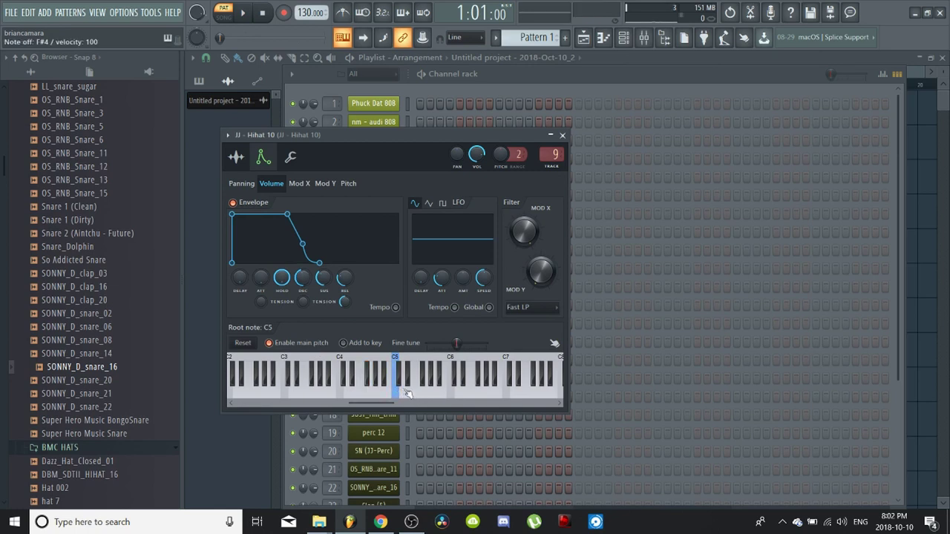
click(408, 393)
click(398, 392)
click(397, 392)
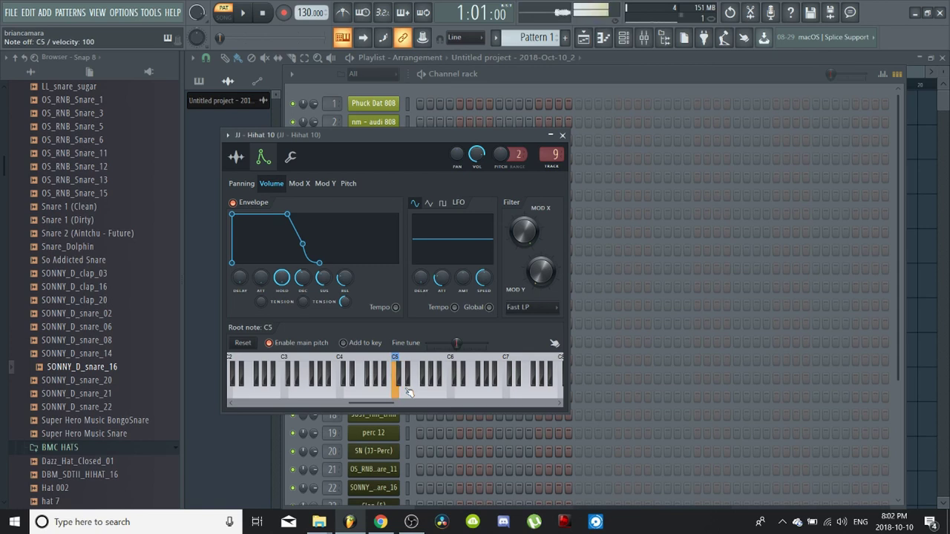
- Raise the volume envelope's sustain and release to maximum and audition the C5 note
key(q)
drag(324, 278, 345, 254)
key(q)
key(q)
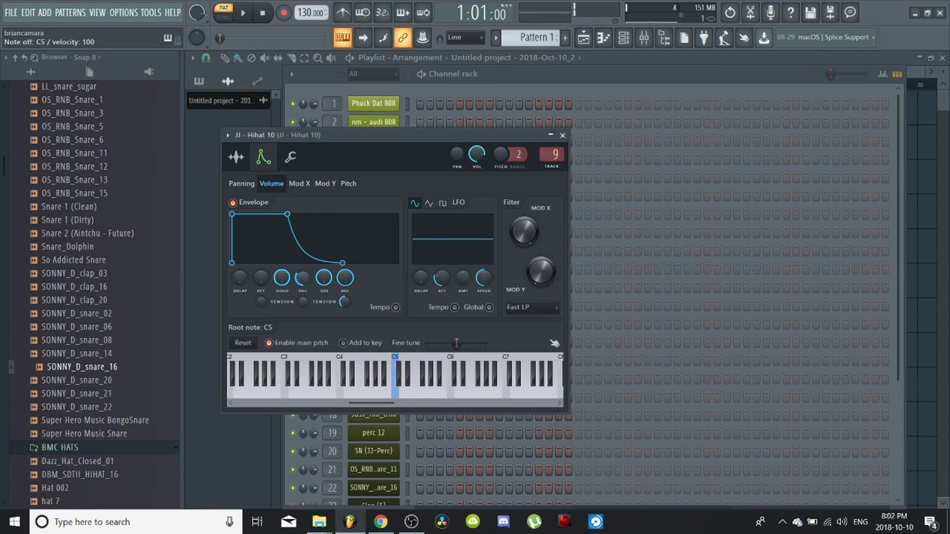
- Look over the miscellaneous settings of JJ - Hihat 10 and return to its sample settings
click(294, 167)
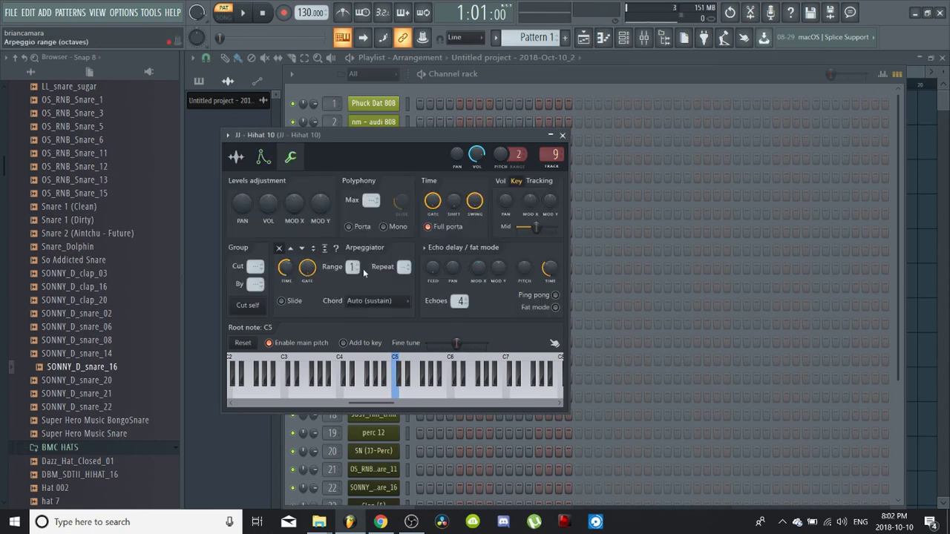
click(236, 157)
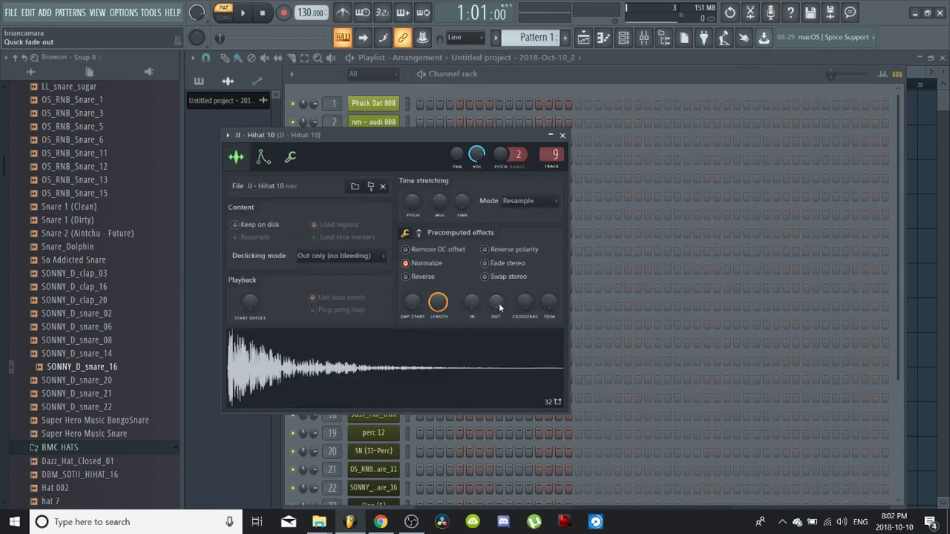
- Raise the quick fade-out of the JJ - Hihat 10 sample and pitch it down about 147 cents in Auto stretch mode
drag(500, 307, 500, 296)
scroll(500, 306, up, 3)
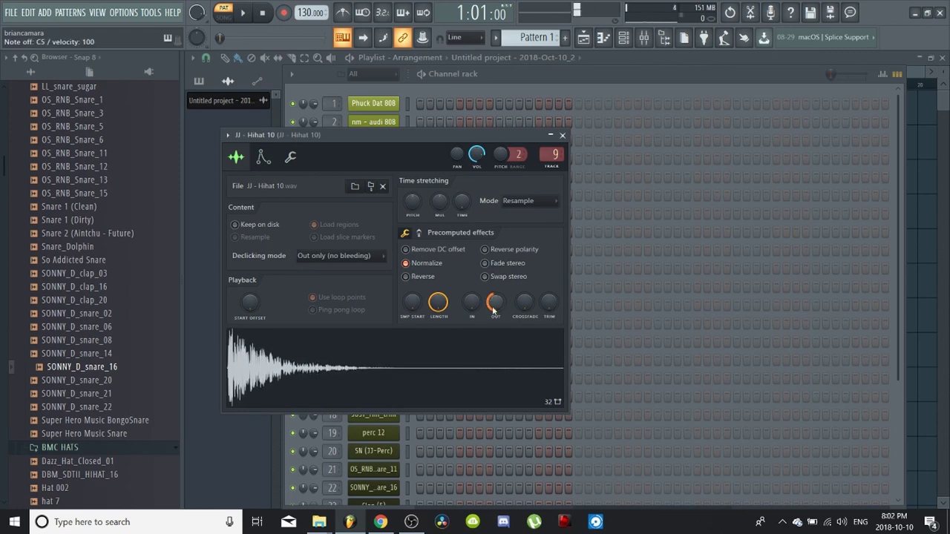
mouse_move(493, 311)
mouse_down()
mouse_move(493, 297)
mouse_move(495, 307)
mouse_up()
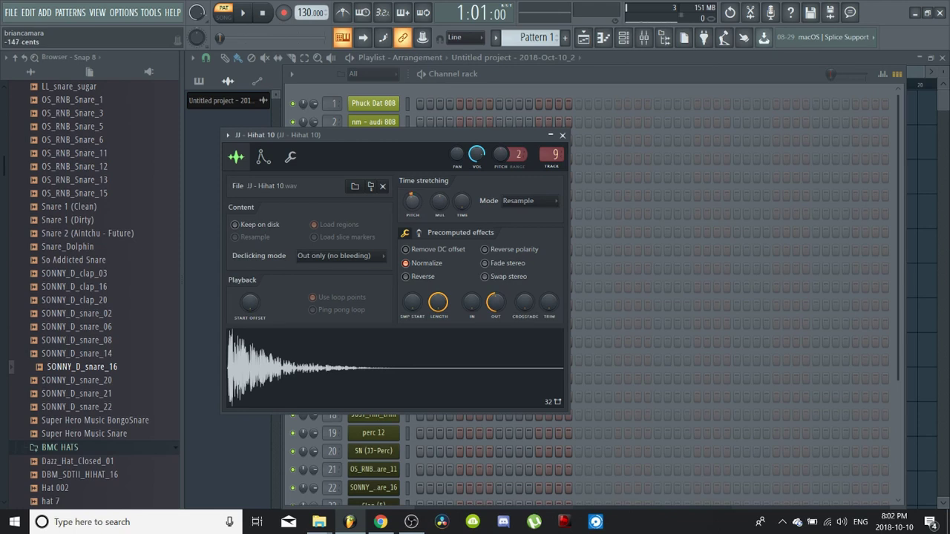
drag(417, 206, 417, 207)
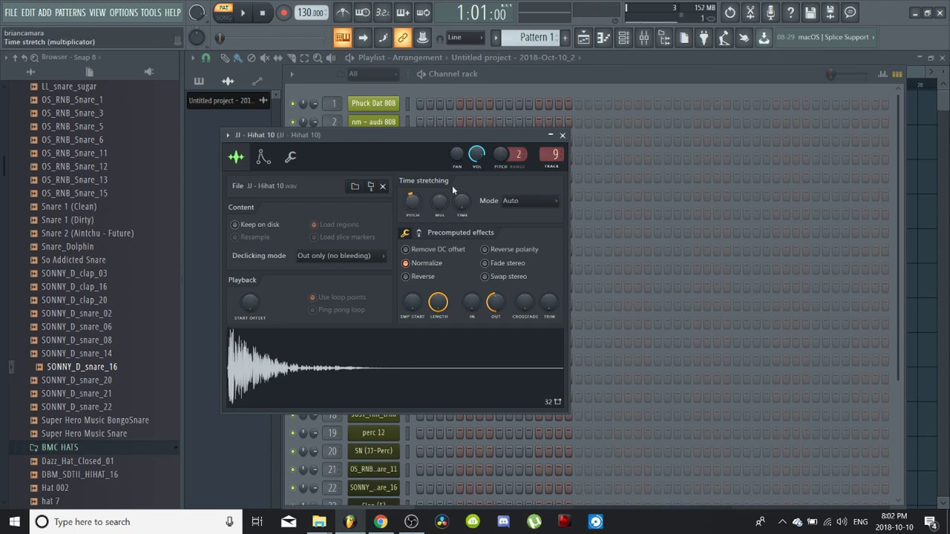
click(564, 136)
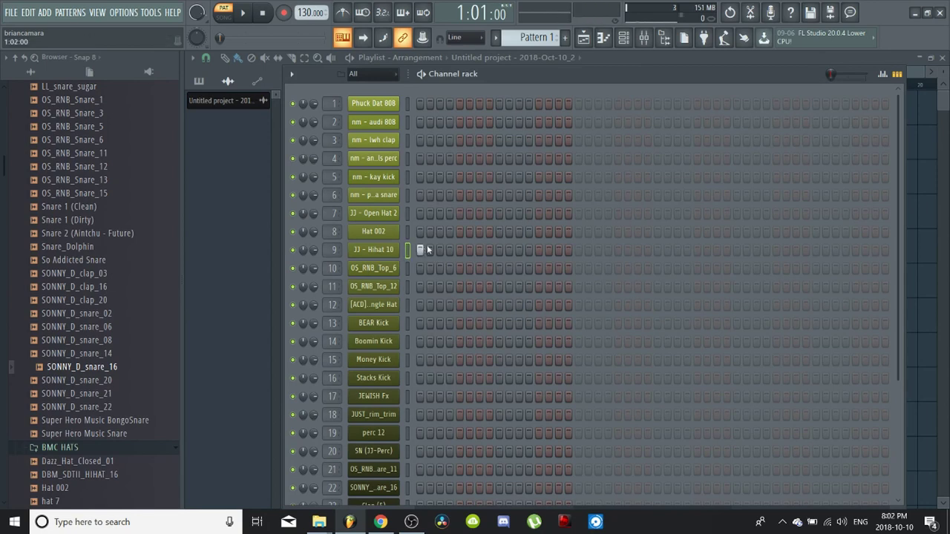
- Fill every second step of JJ - Hihat 10 and play the pattern, trying extra hits on steps 14 and 16
right_click(398, 248)
click(510, 286)
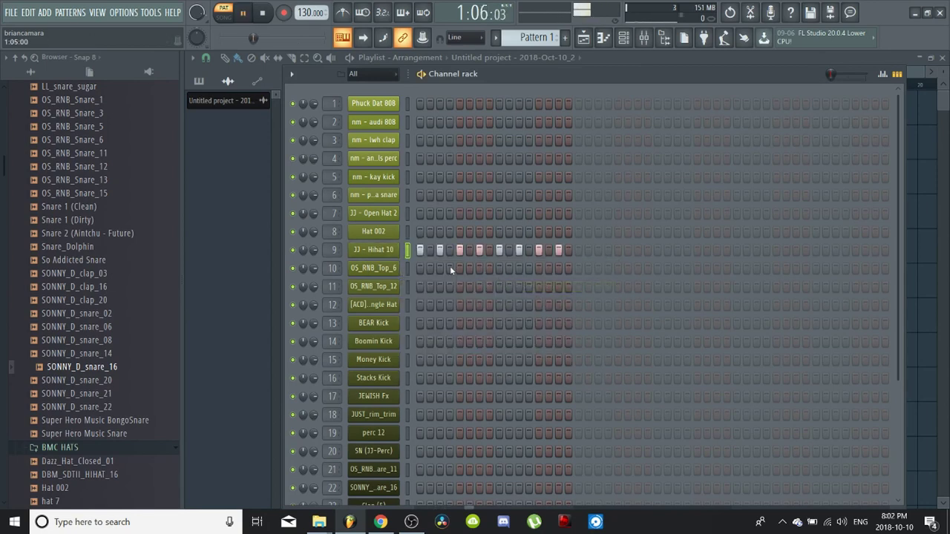
key(space)
click(548, 251)
click(568, 251)
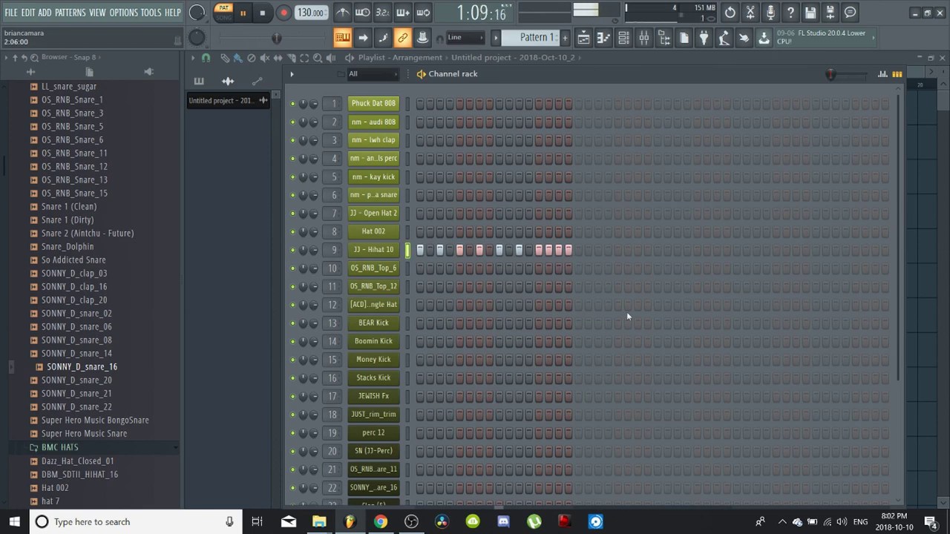
click(568, 251)
click(548, 251)
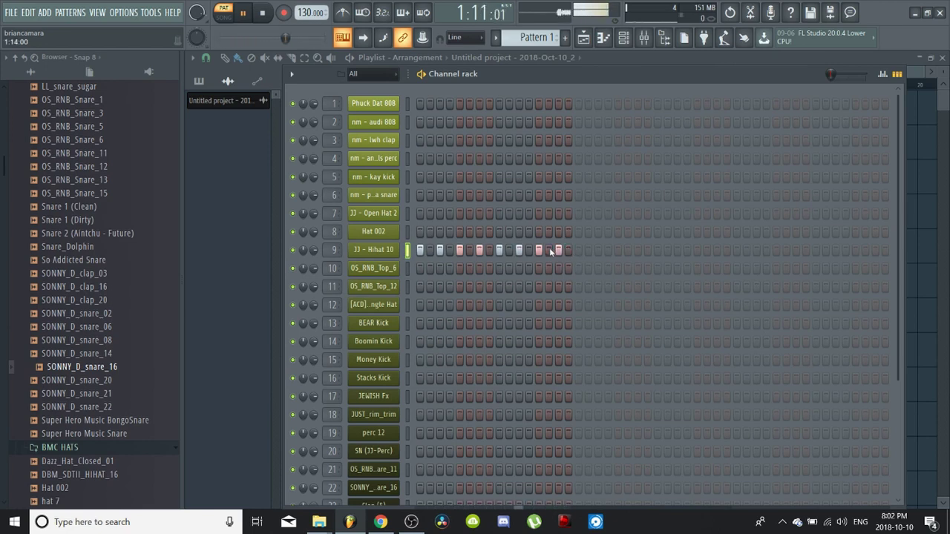
- Open JJ - Hihat 10 in the piano roll, add three evenly spaced C5 notes between the last two hits, and play the roll
right_click(439, 252)
click(439, 252)
key(space)
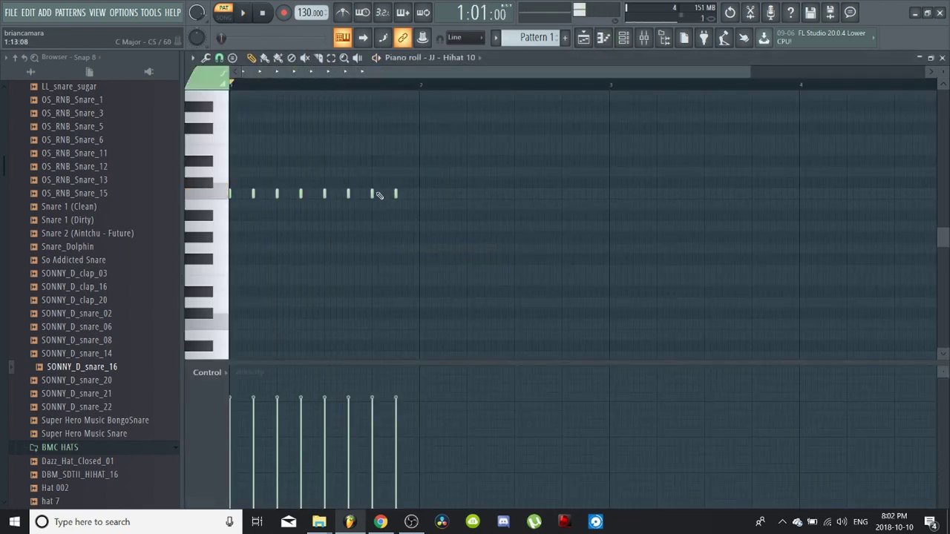
click(378, 193)
click(383, 194)
click(389, 194)
key(space)
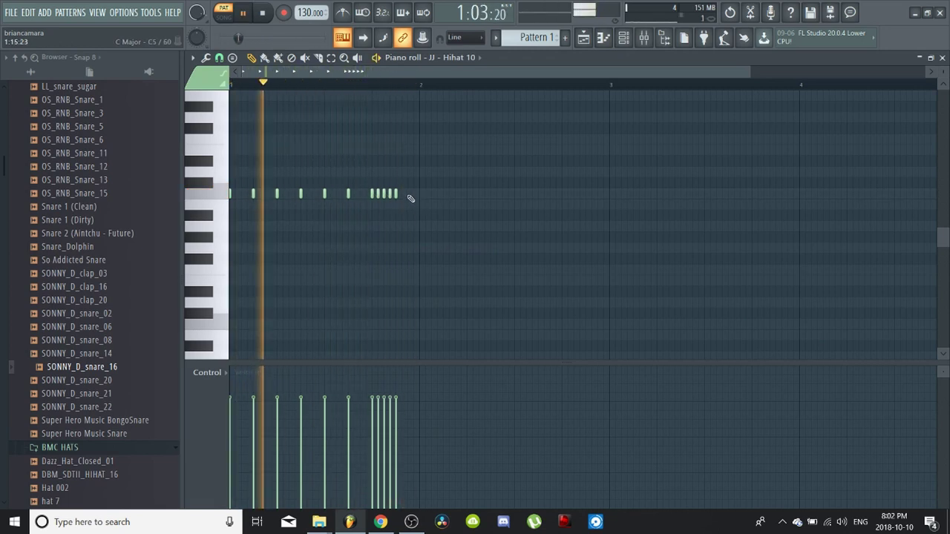
- Try an extra C5 note midway between the first two hits, play the pattern, and remove that note
key(space)
click(241, 193)
key(space)
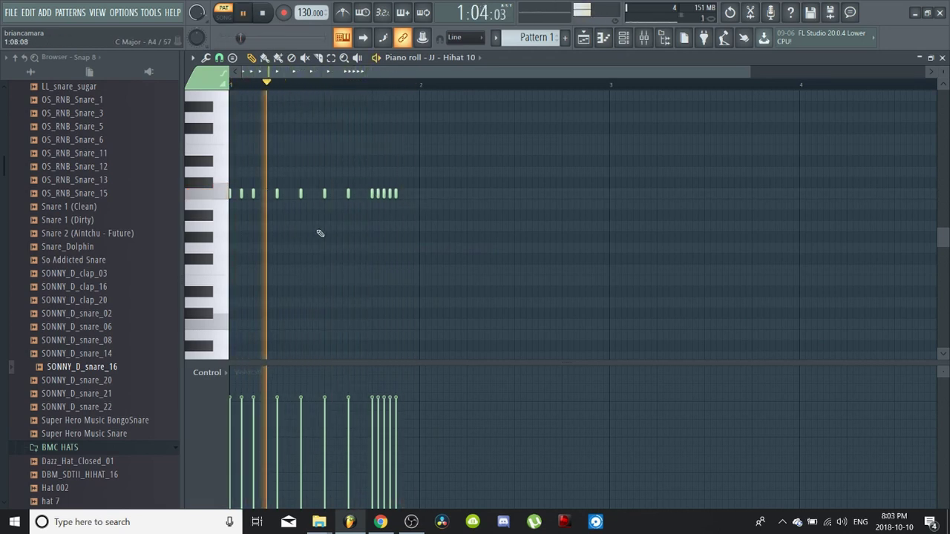
right_click(242, 194)
key(space)
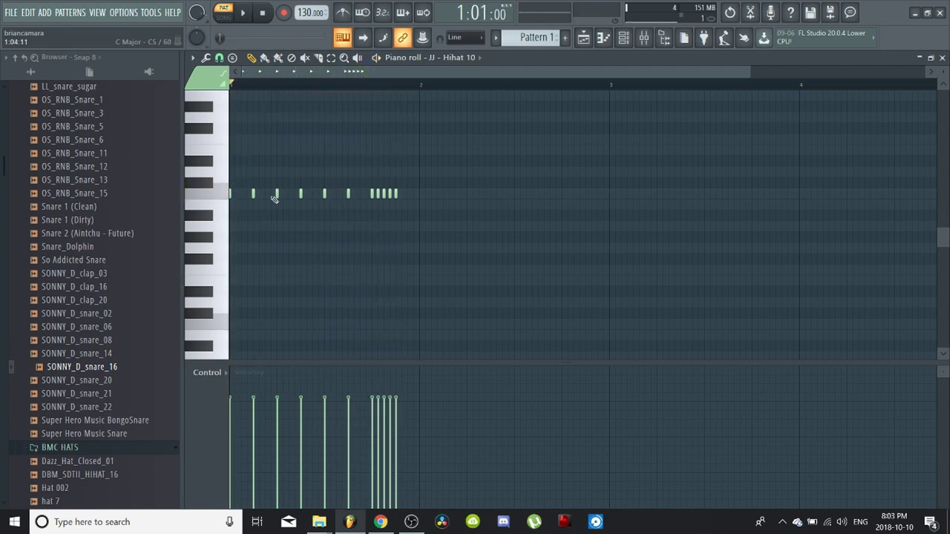
- Delete all JJ - Hihat 10 notes and place a single hit on its first step in the channel rack
key(ctrl+a)
key(Delete)
key(space)
key(space)
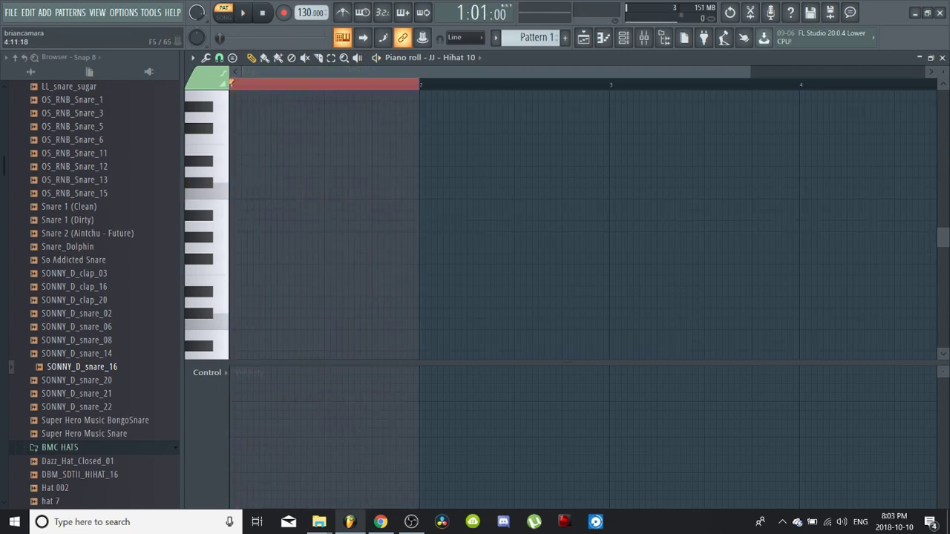
click(941, 59)
click(382, 251)
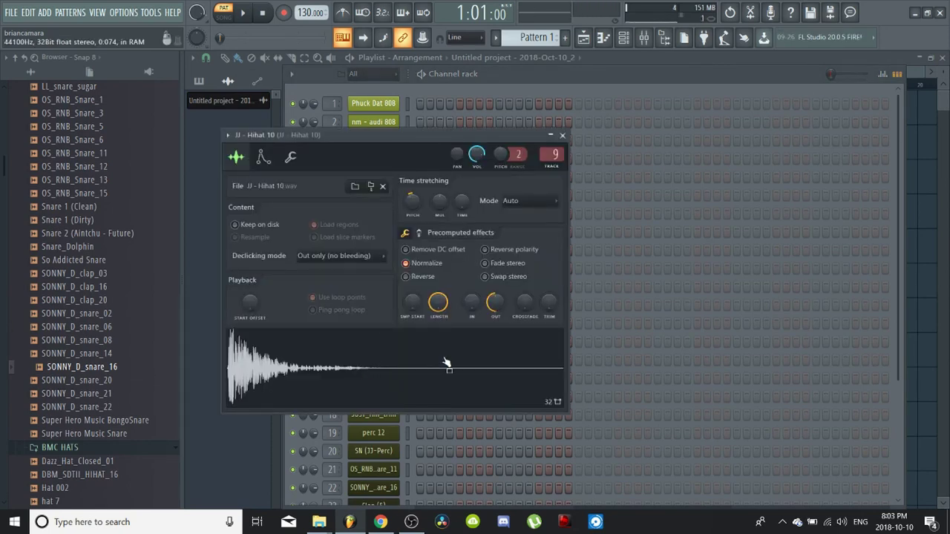
click(563, 136)
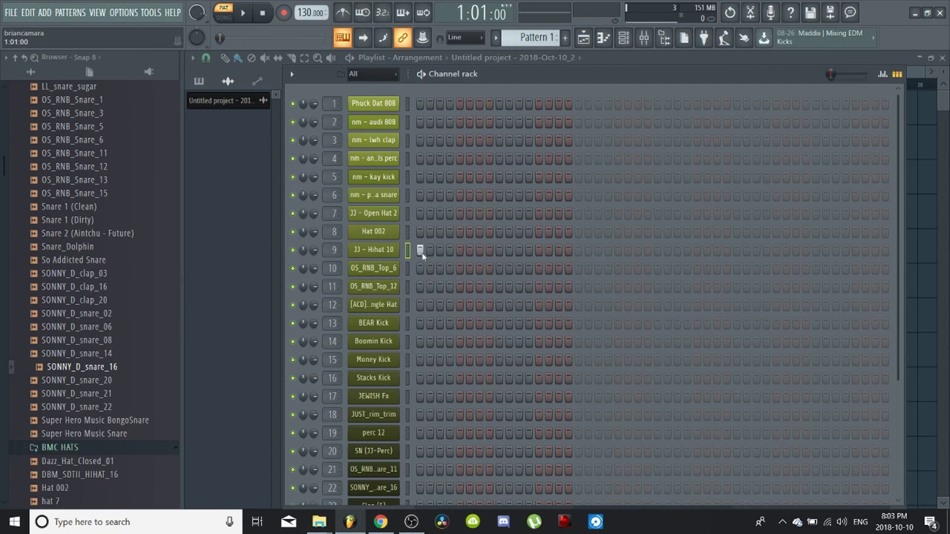
- Show the mixer full size and play the pattern to check the level of the JJ - Hihat 10 track
click(690, 35)
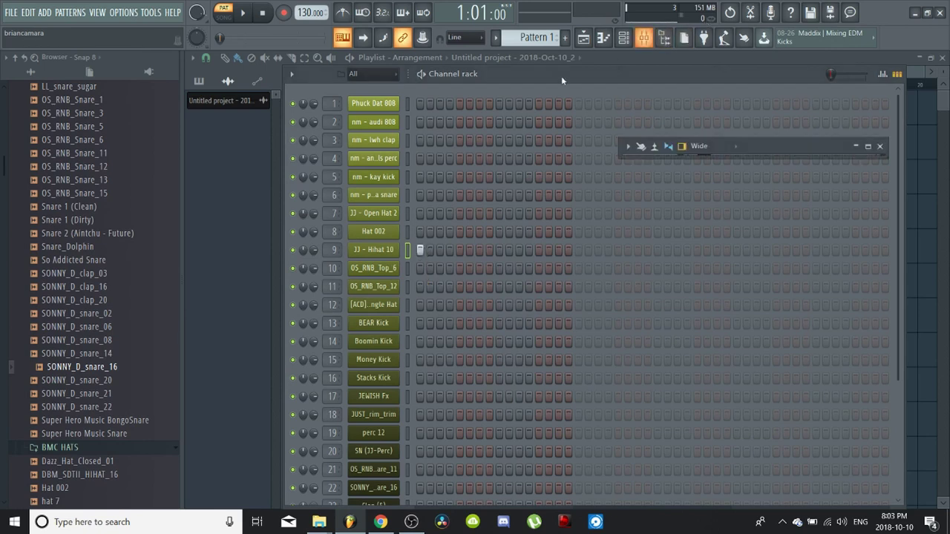
click(880, 147)
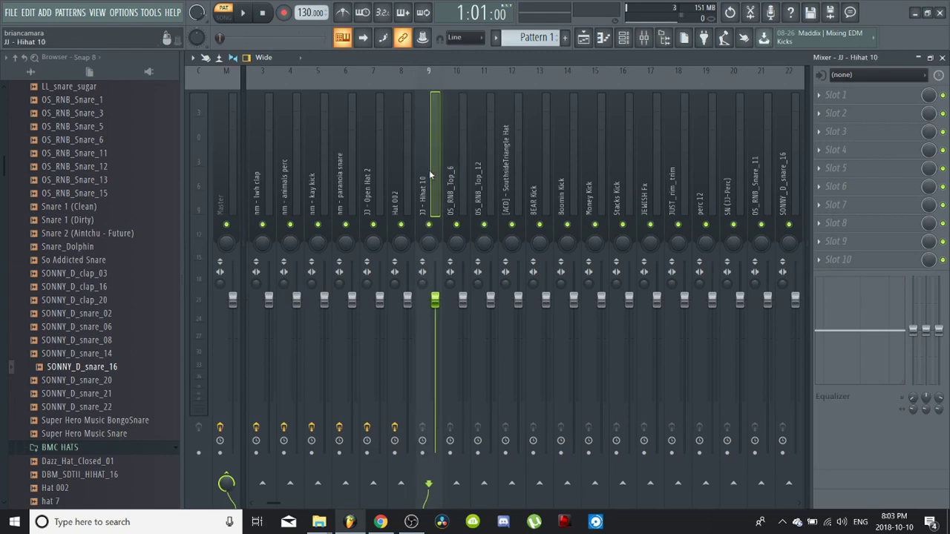
key(space)
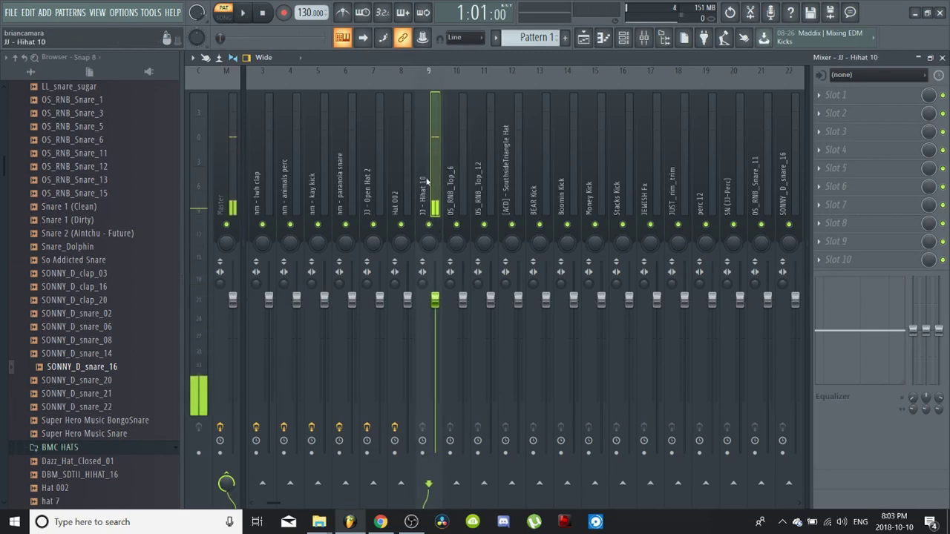
key(space)
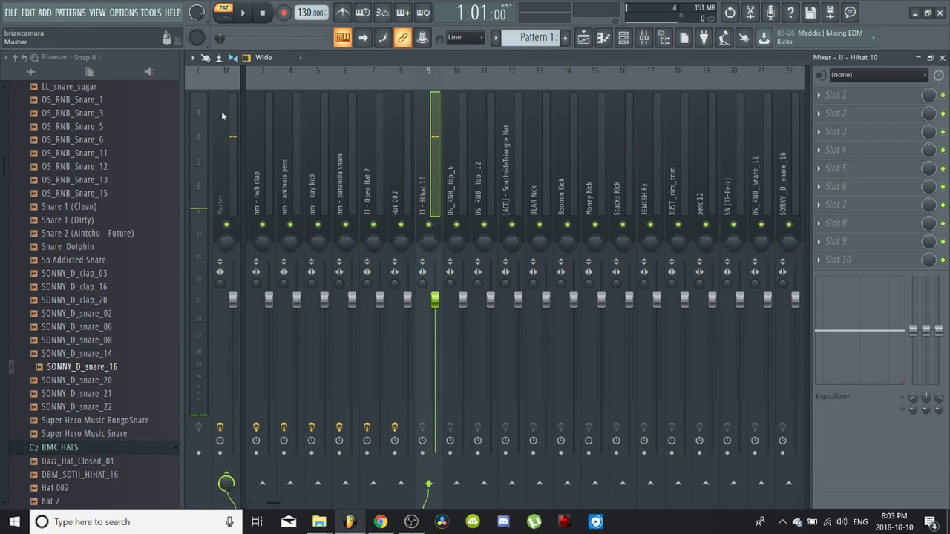
- Load Fruity Reeverb 2 into the first effect slot of the JJ - Hihat 10 track and lower its wet level during playback
click(849, 98)
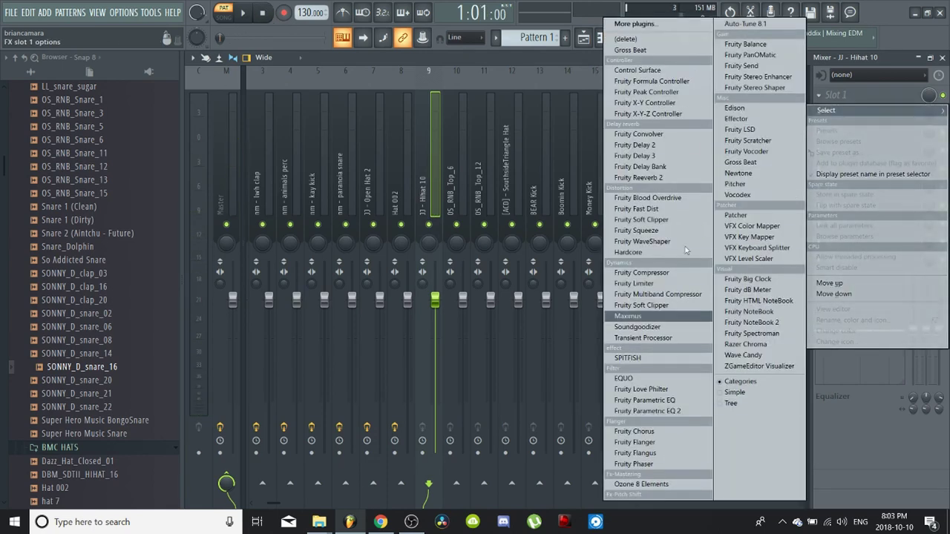
click(656, 179)
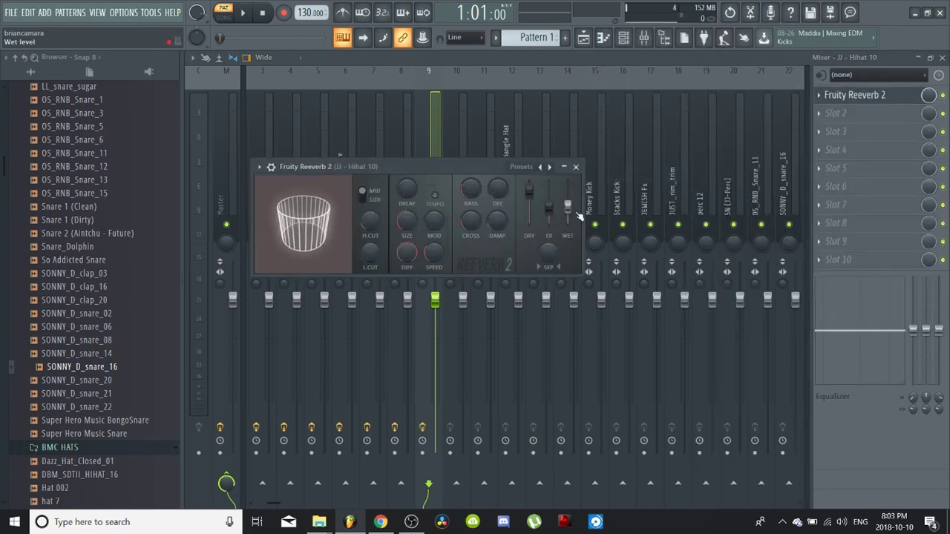
key(space)
drag(570, 213, 569, 220)
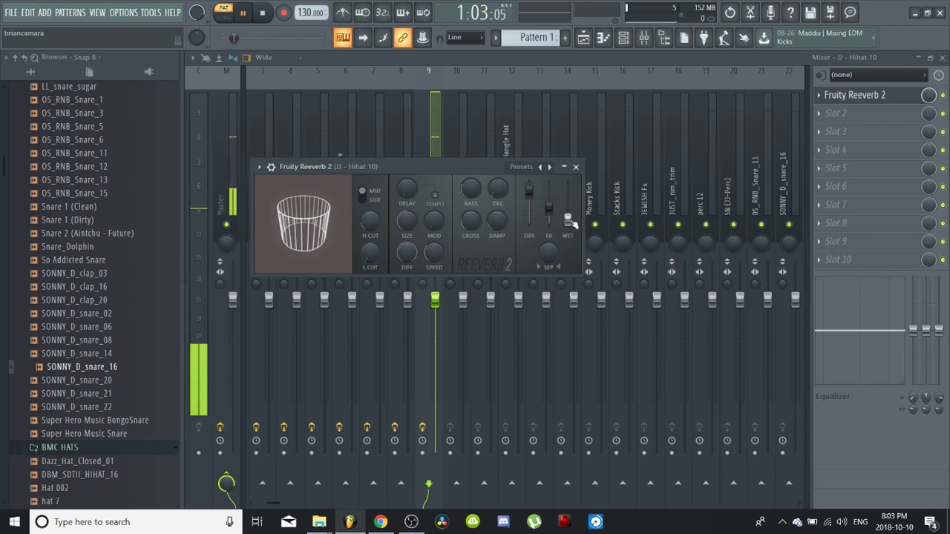
key(space)
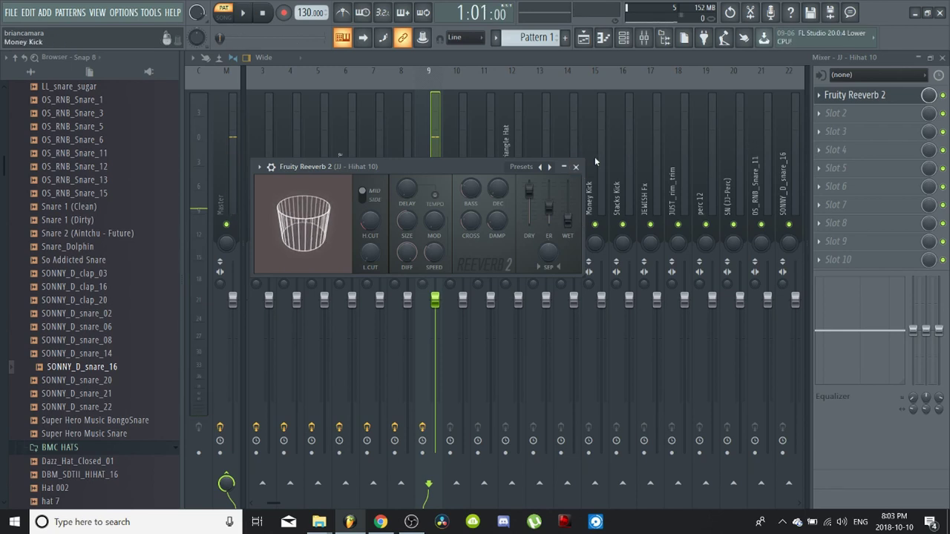
- Replace the reverb on the JJ - Hihat 10 track with Fruity Delay 2, play the hit through it, and close its window
click(834, 102)
mouse_move(861, 109)
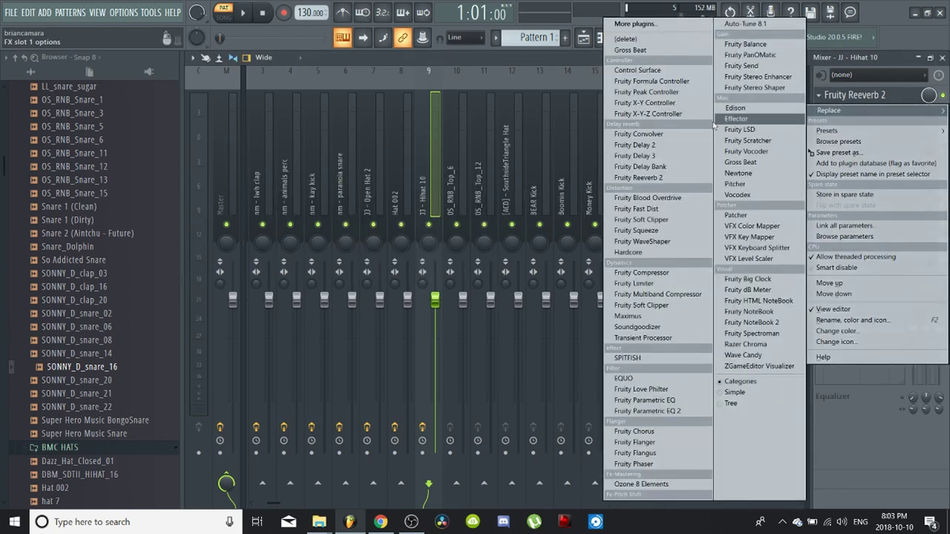
click(646, 144)
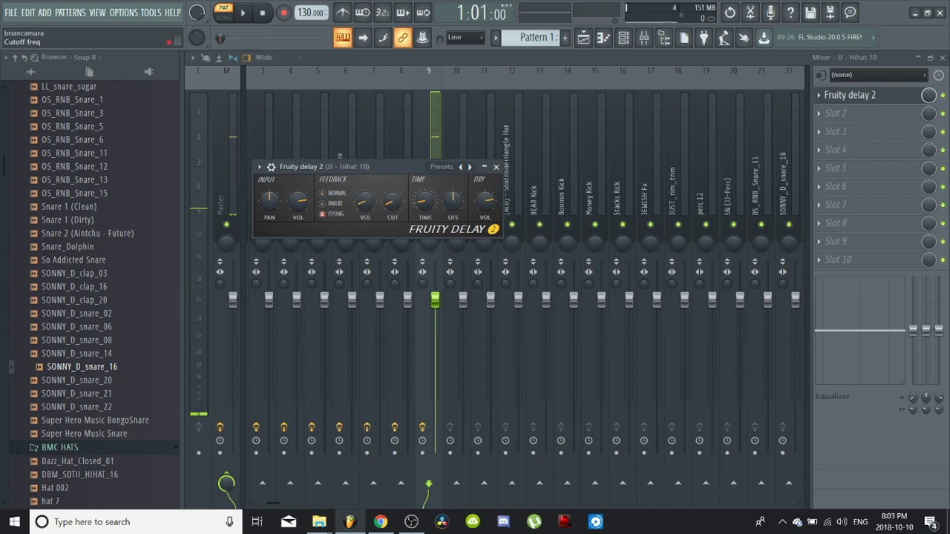
key(space)
key(space)
click(496, 166)
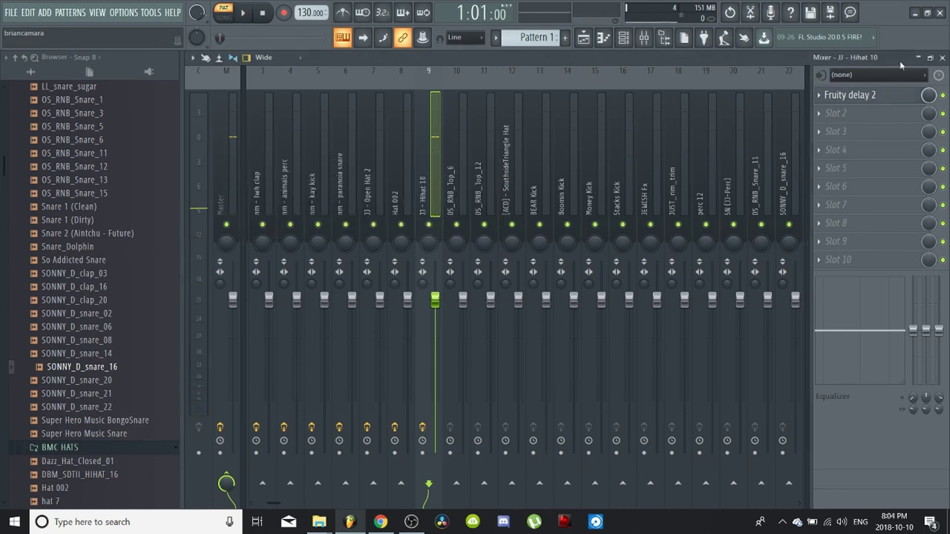
- Return to the channel rack, fill every second step of JJ - Hihat 10, and play it through the delay
click(918, 57)
right_click(418, 250)
mouse_move(445, 276)
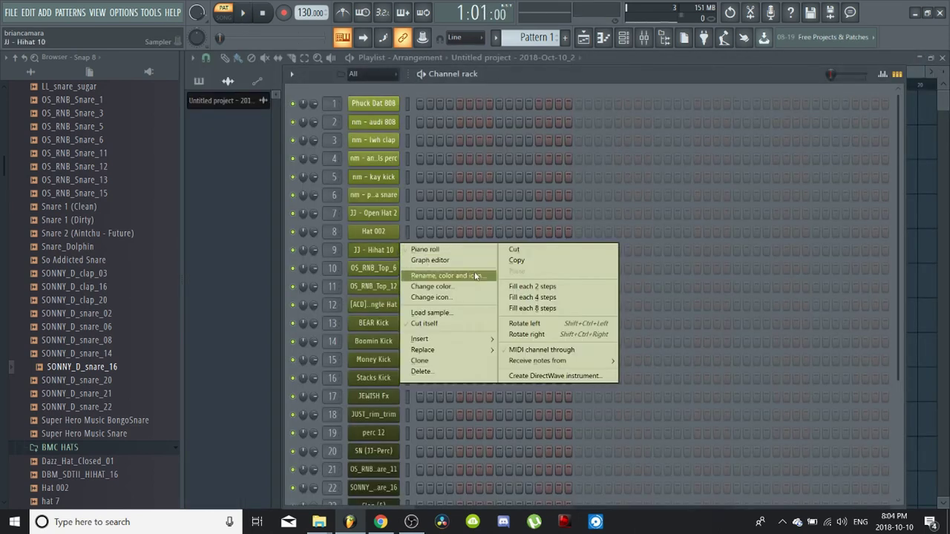
click(541, 288)
key(space)
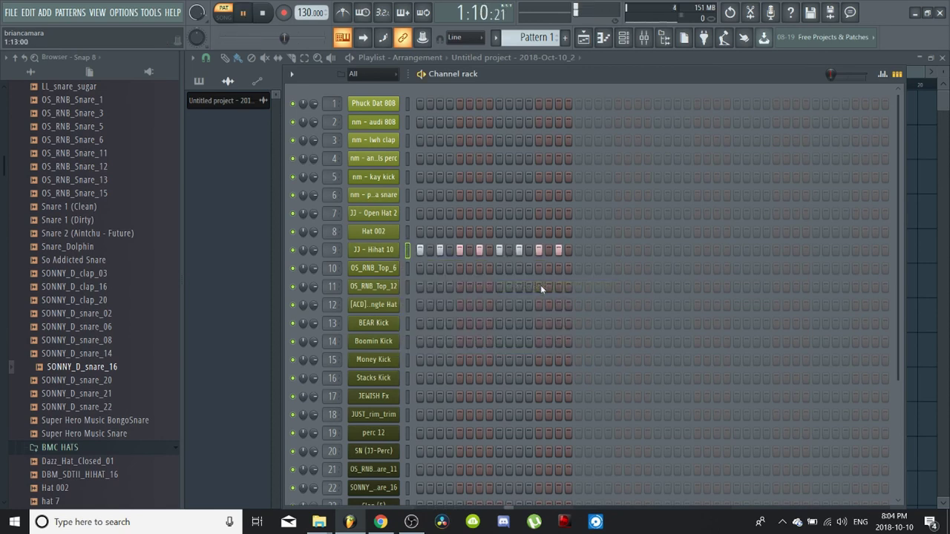
- Thin the JJ - Hihat 10 pattern by removing the hits on steps 3, 7, 11 and 15 while listening to it
click(440, 250)
key(space)
key(space)
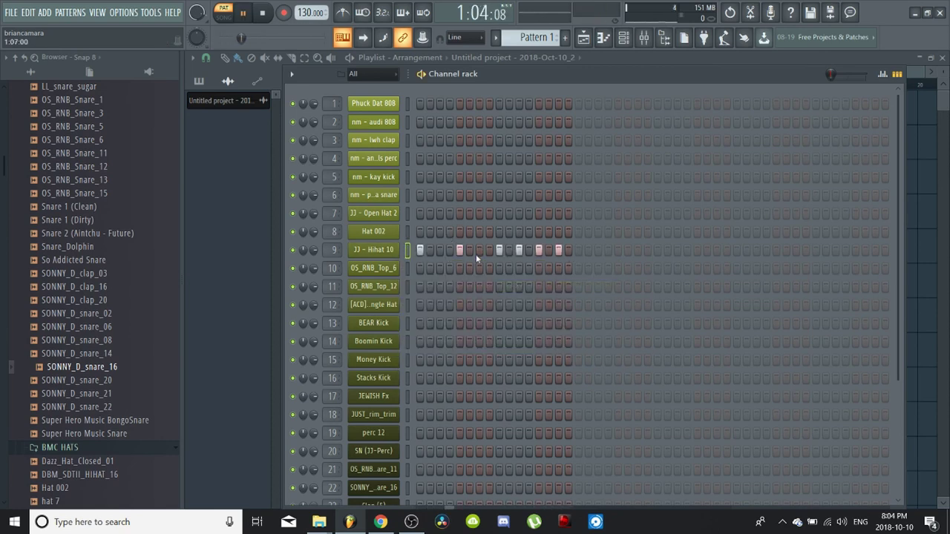
click(478, 251)
click(519, 250)
click(558, 250)
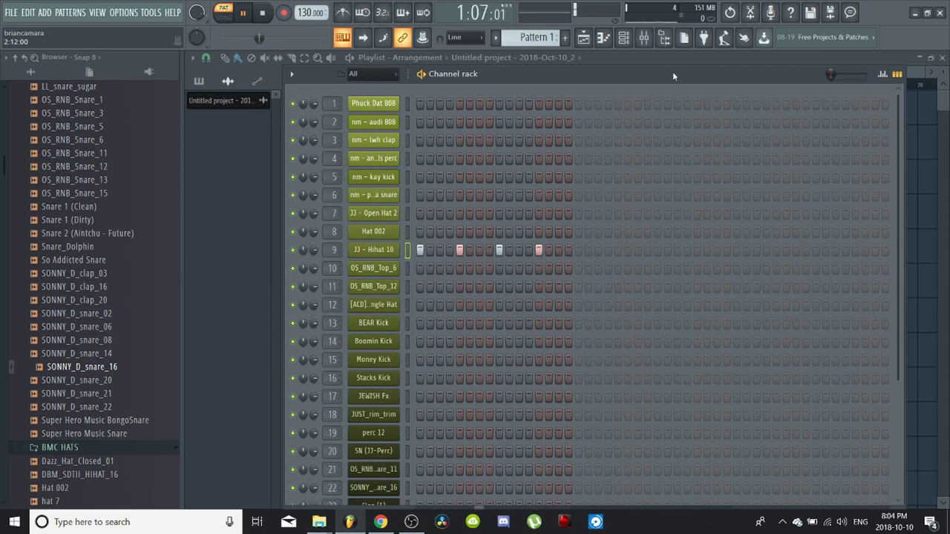
- Stop playback and clear every JJ - Hihat 10 hit after the first step
click(601, 63)
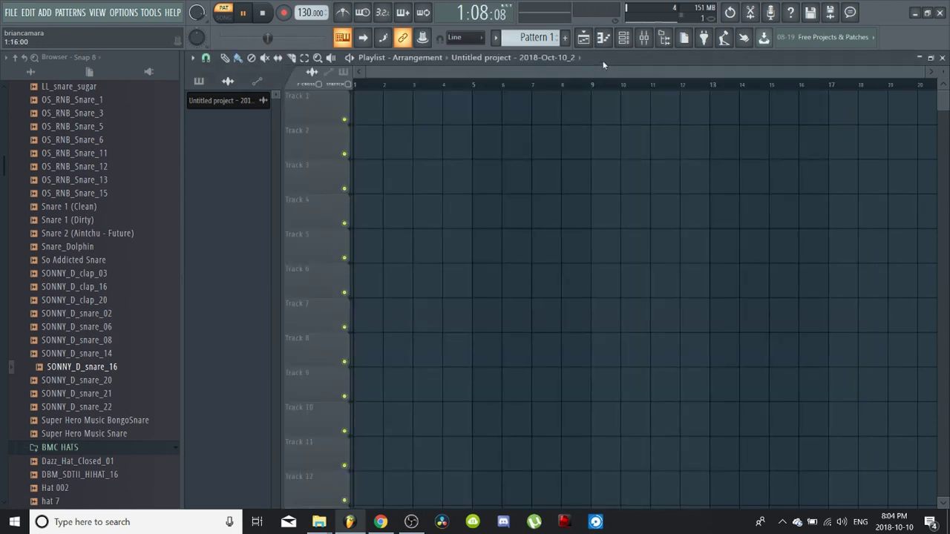
click(624, 39)
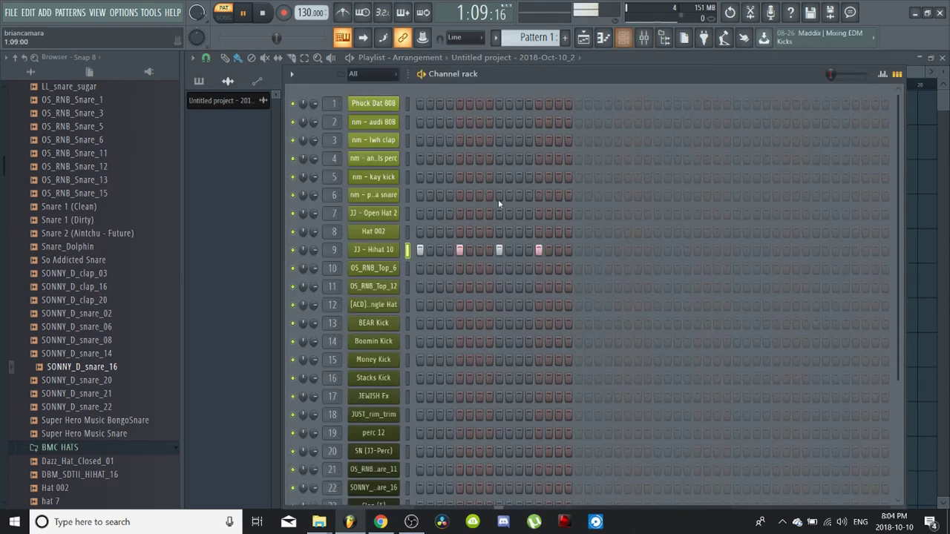
key(space)
drag(438, 249, 600, 249)
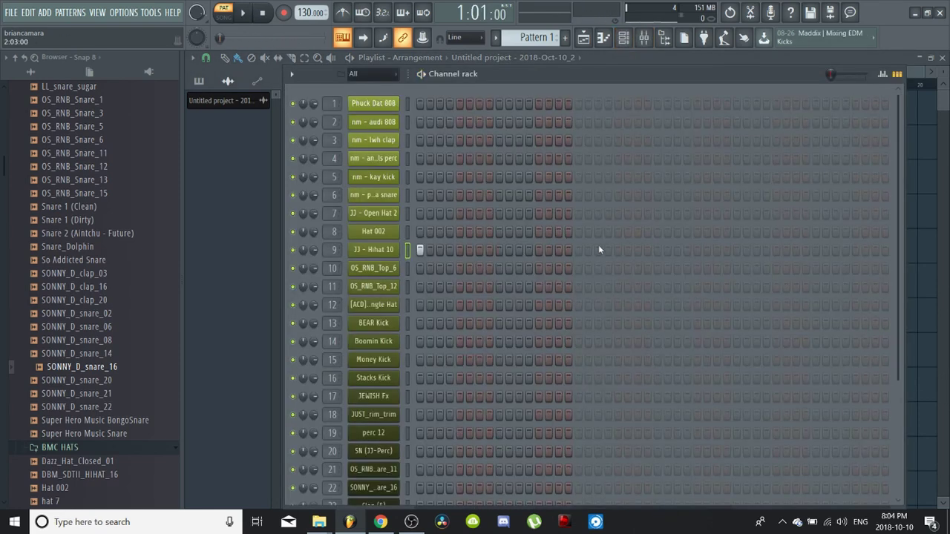
- Load Fruity Parametric EQ 2 into the second effect slot of the JJ - Hihat 10 mixer track
click(387, 249)
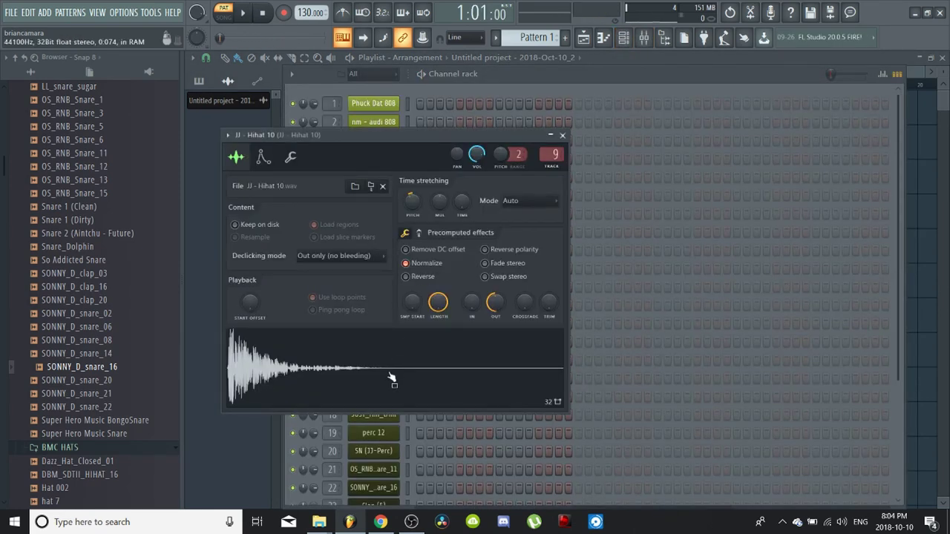
click(643, 39)
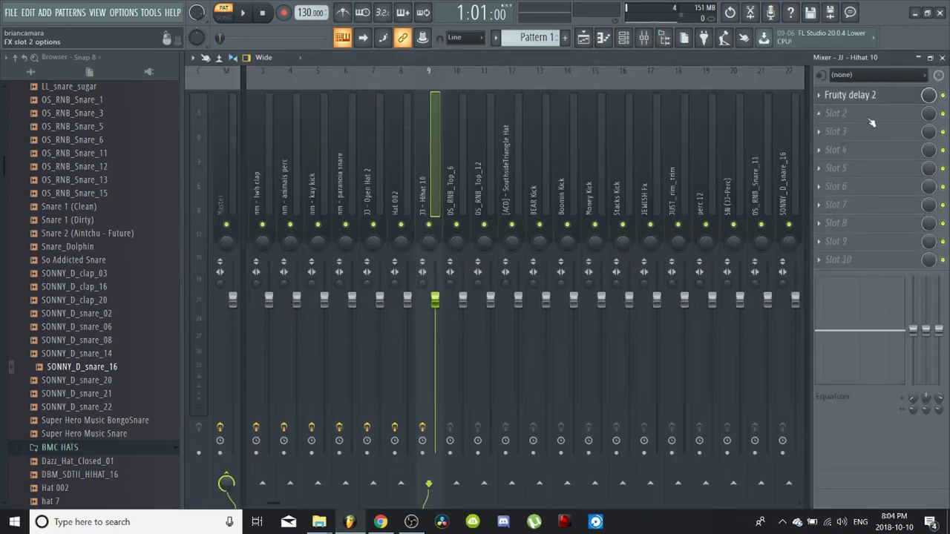
click(824, 115)
mouse_move(826, 128)
click(696, 412)
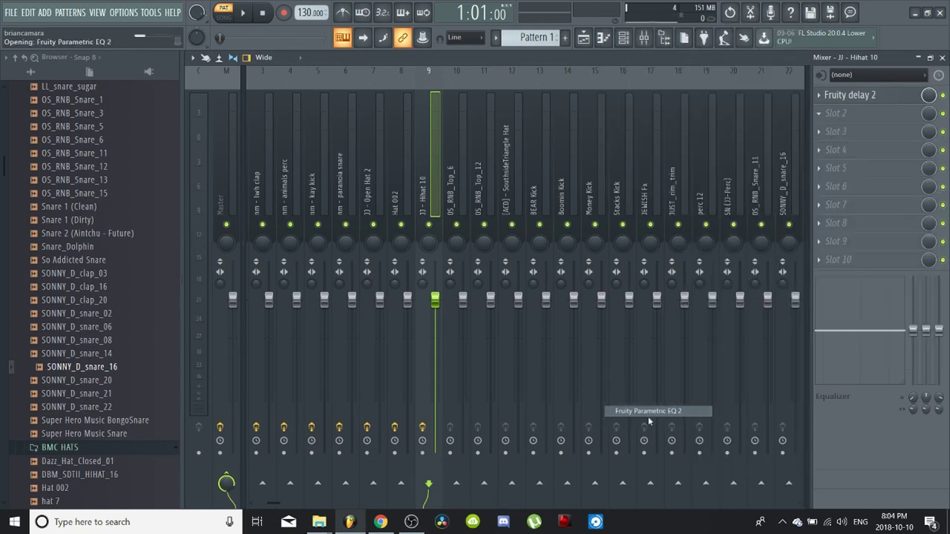
- Turn EQ band 1 into a low cut reaching into the mids on the JJ - Hihat 10 track, and close the EQ
drag(326, 282, 431, 336)
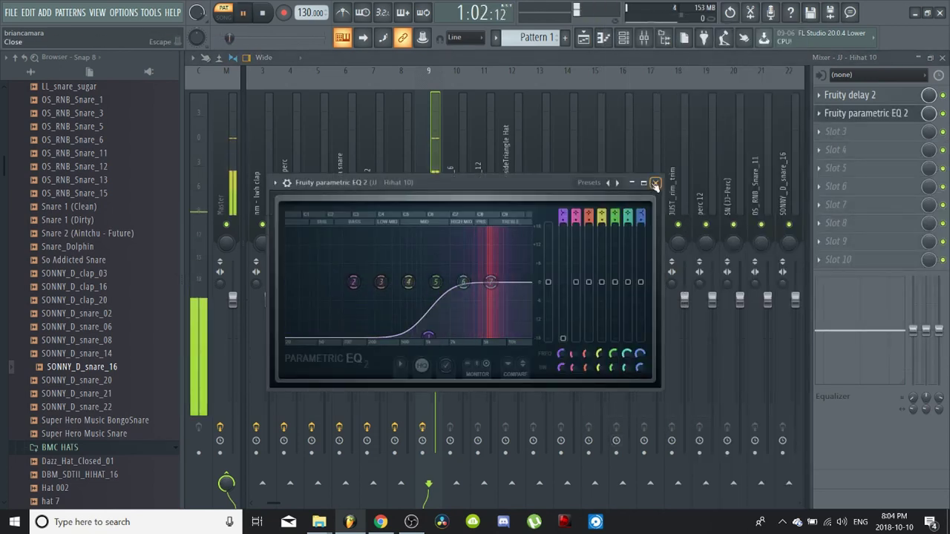
click(655, 182)
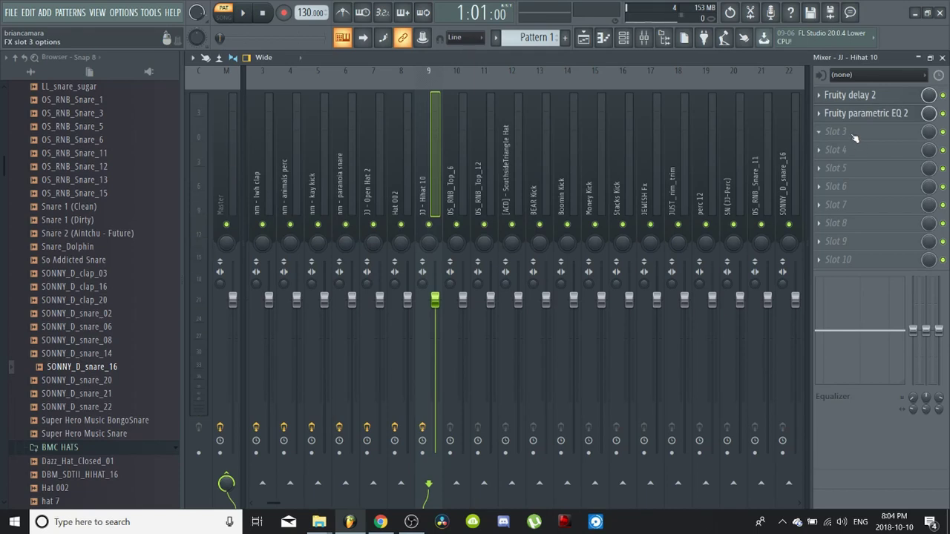
- Audition the filtered JJ - Hihat 10 and load Edison into the third effect slot of its mixer track
click(853, 134)
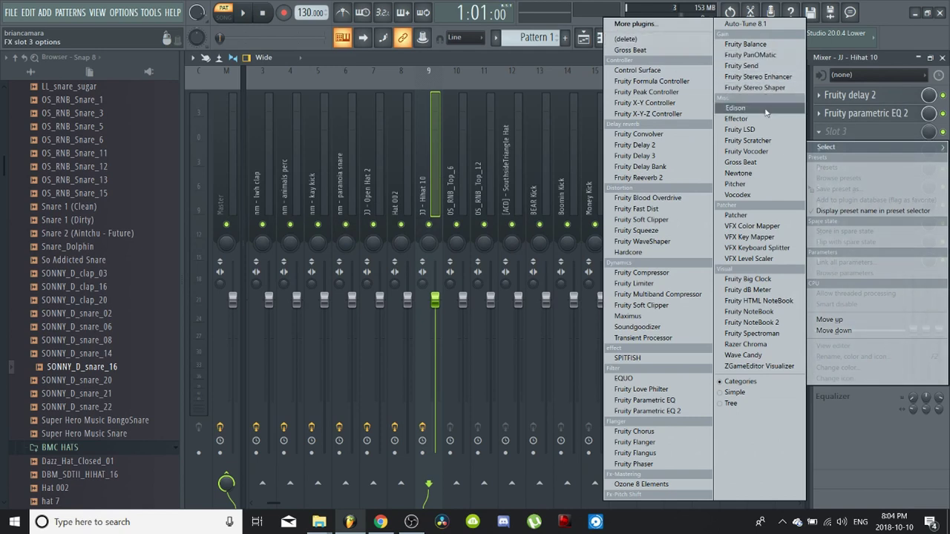
click(442, 175)
click(446, 177)
click(431, 178)
key(space)
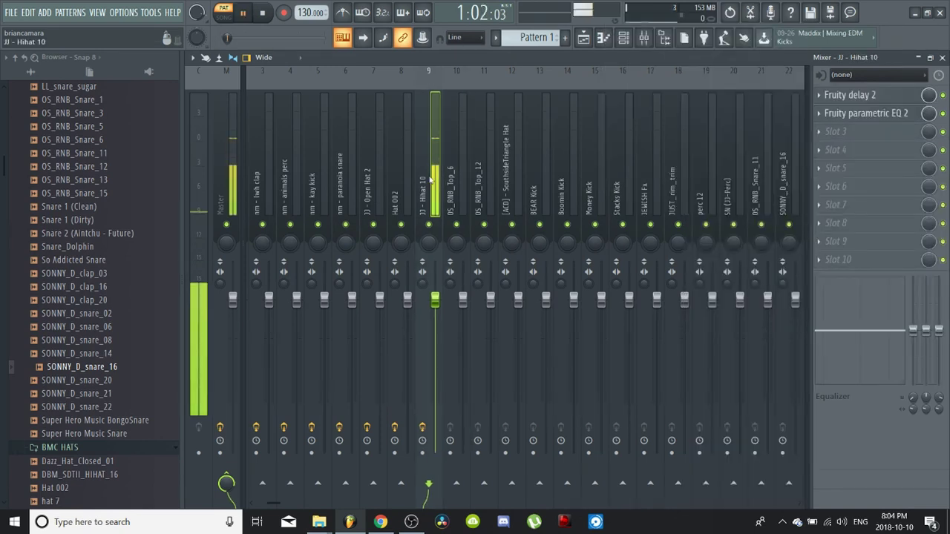
key(space)
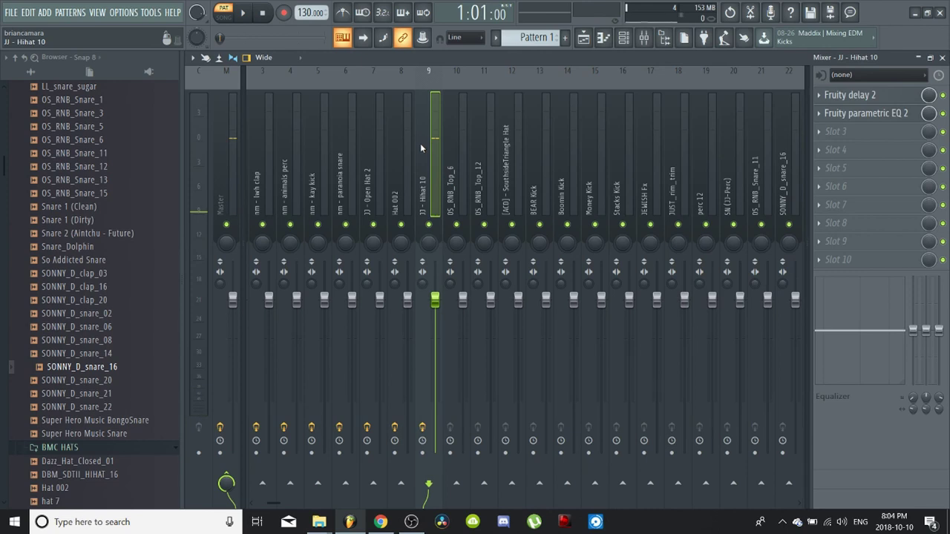
click(838, 131)
click(735, 110)
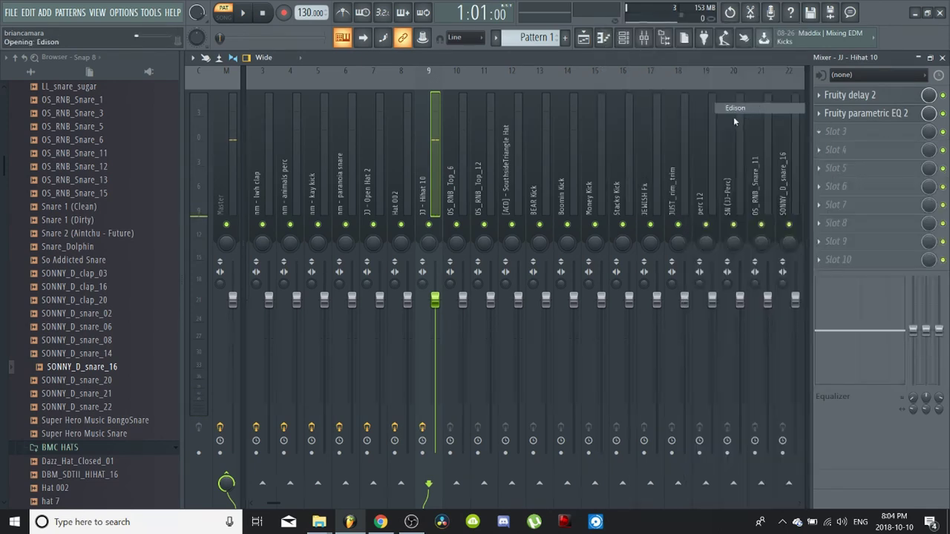
- Set Edison to record on play and capture a single processed hi-hat hit
click(436, 219)
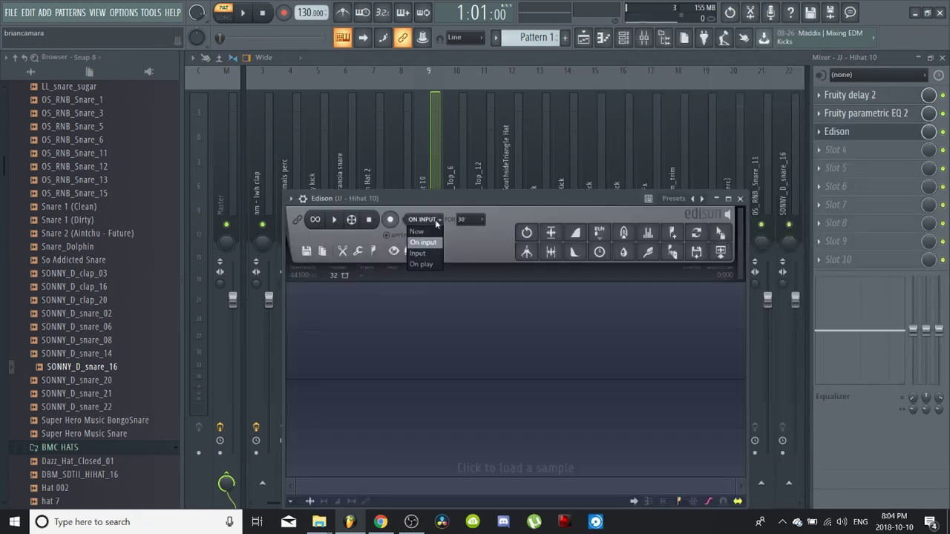
click(421, 264)
click(390, 220)
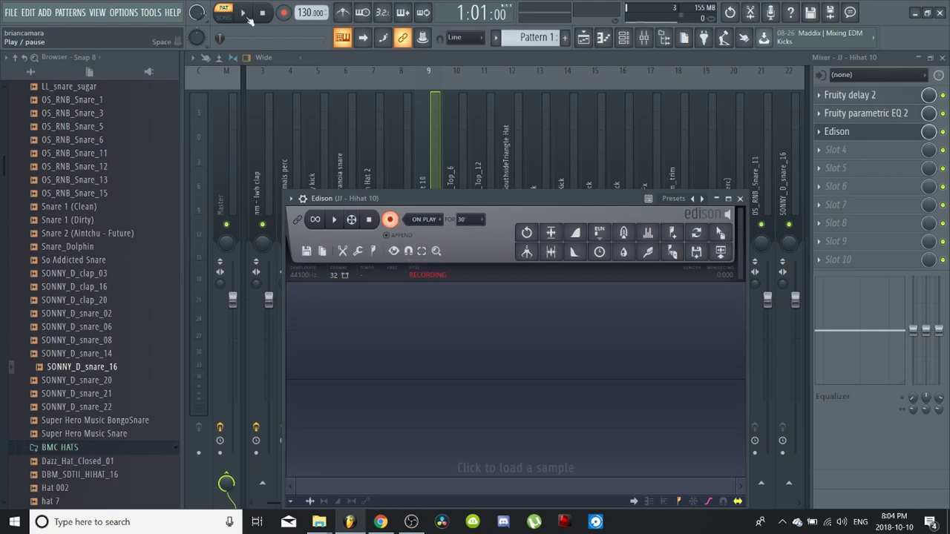
click(249, 19)
click(250, 19)
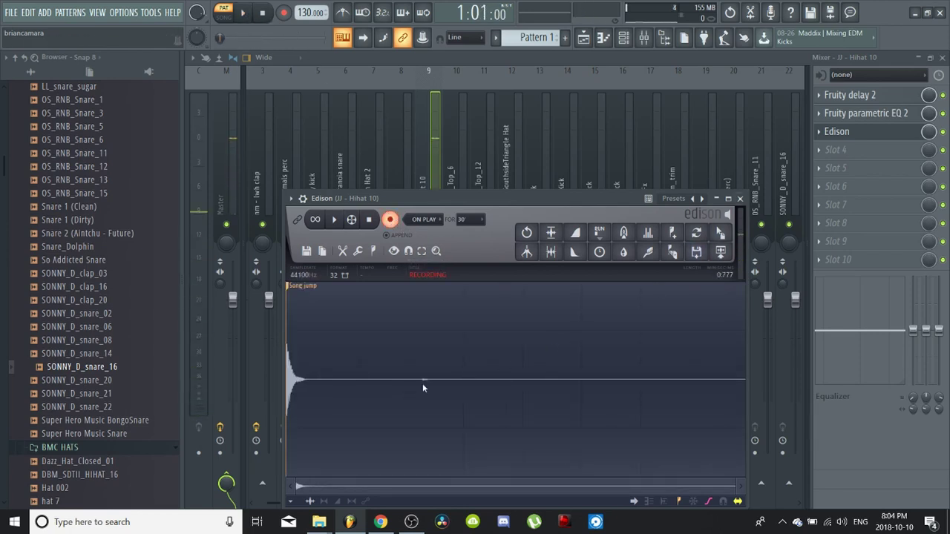
click(390, 220)
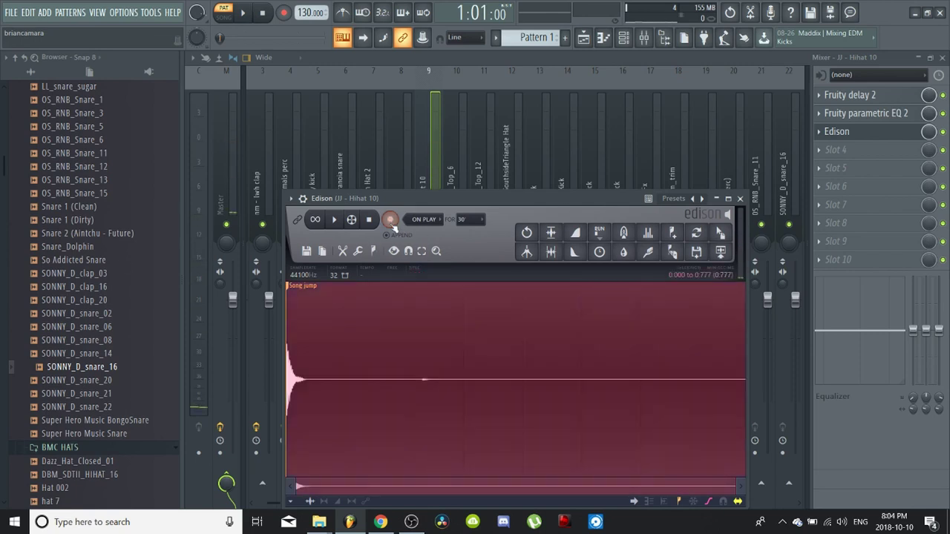
- Save the recording as the wave file BMC - Delay Hat in the BMC's - Dimension Drum Kit folder and close Edison
click(696, 253)
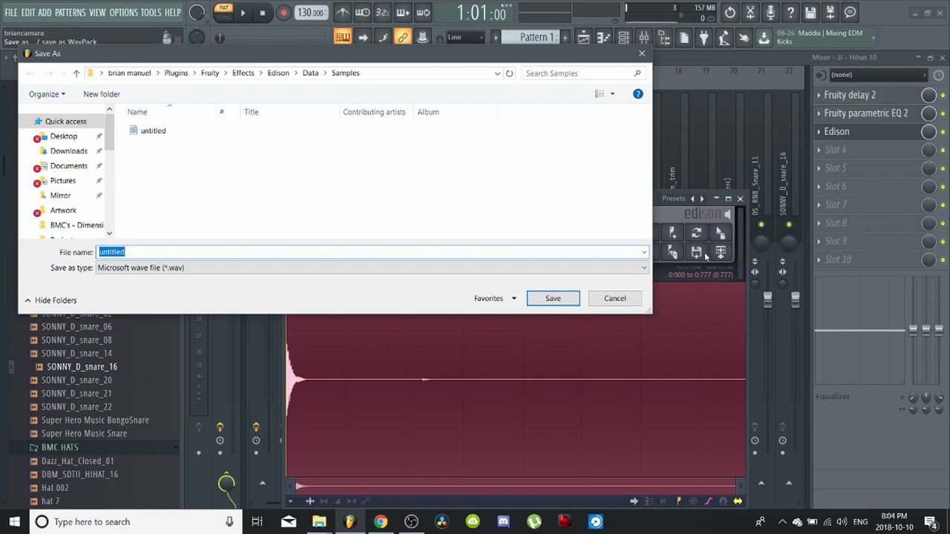
click(74, 225)
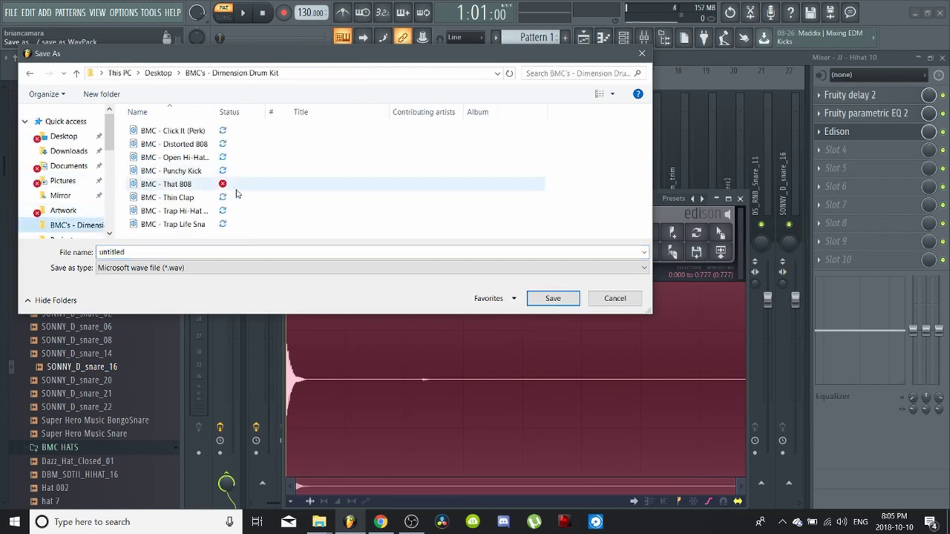
double_click(135, 252)
text(BMC -)
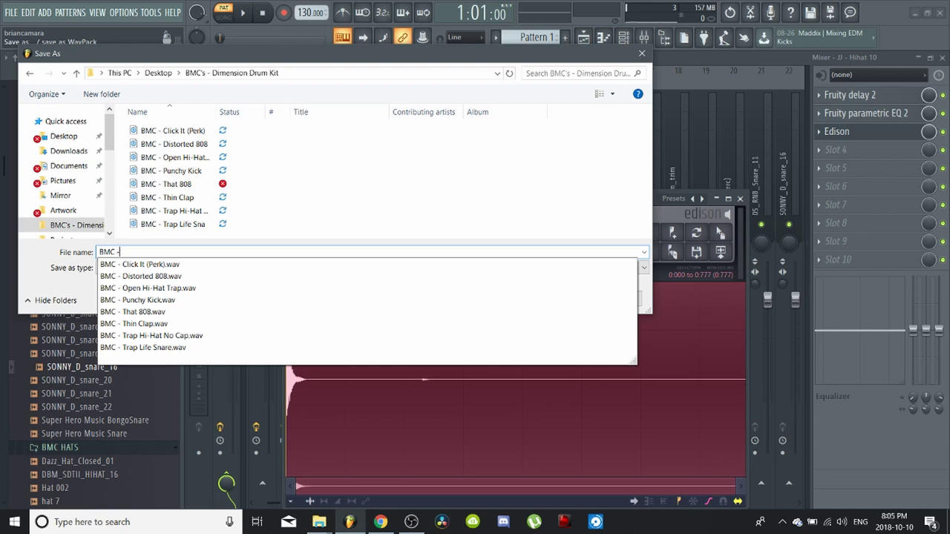
text( Delay Hat)
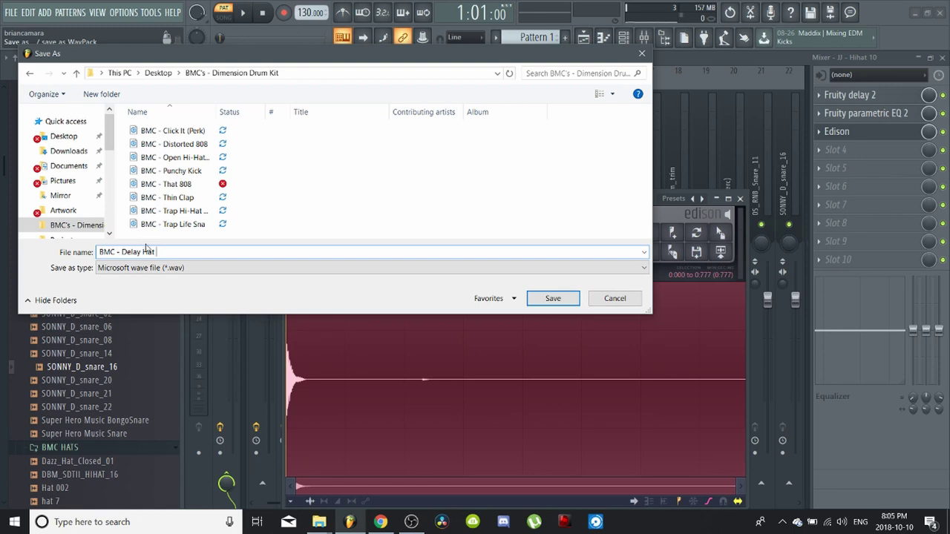
click(551, 298)
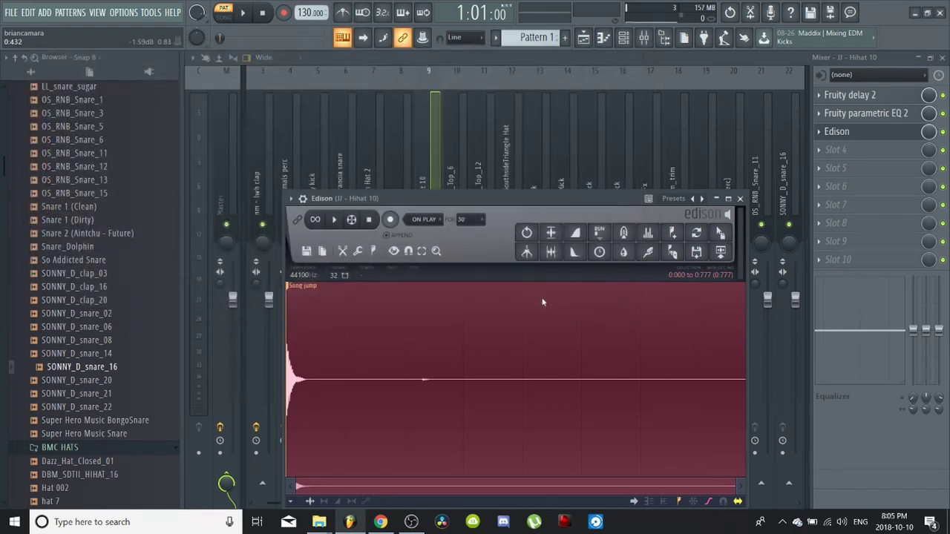
click(740, 199)
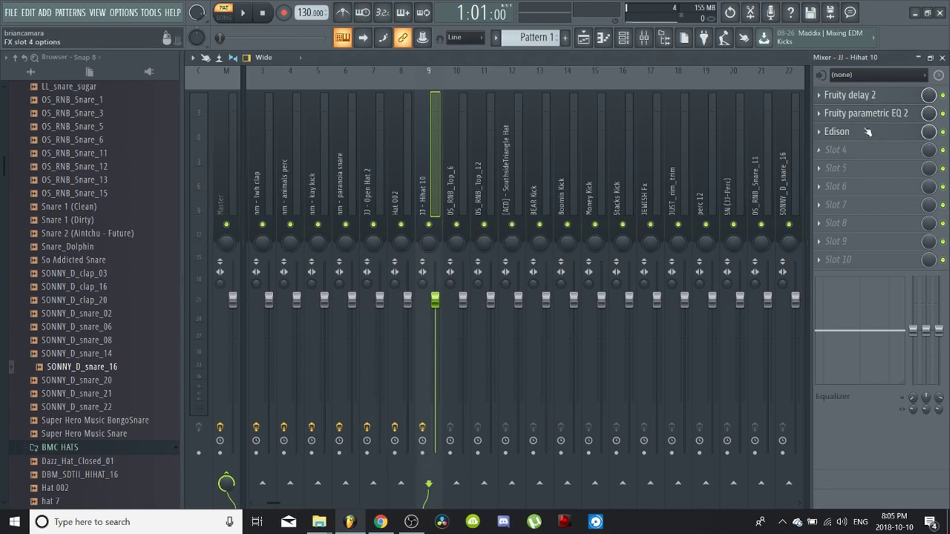
- Return to the channel rack and replace the JJ - Hihat 10 hit with an OS_RNB_Top_6 hit on the first step
click(943, 58)
click(563, 135)
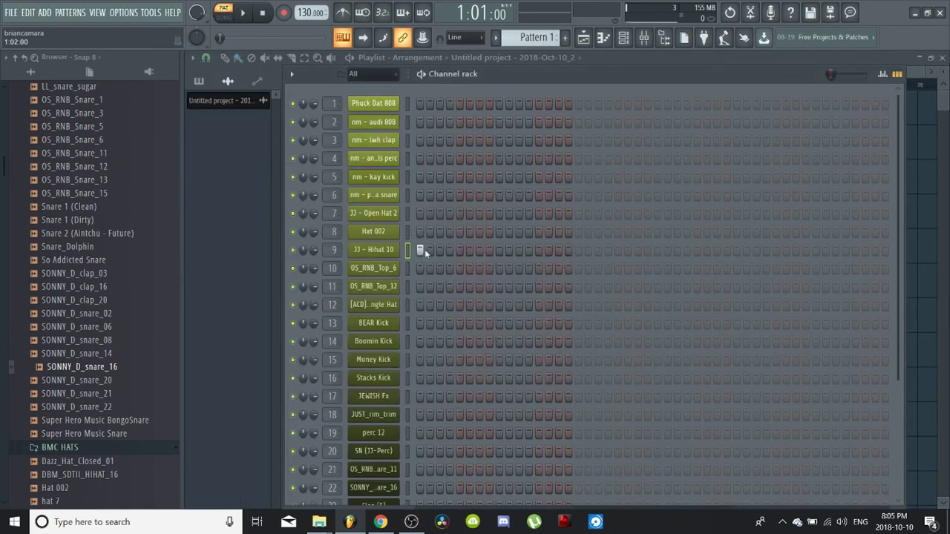
click(420, 268)
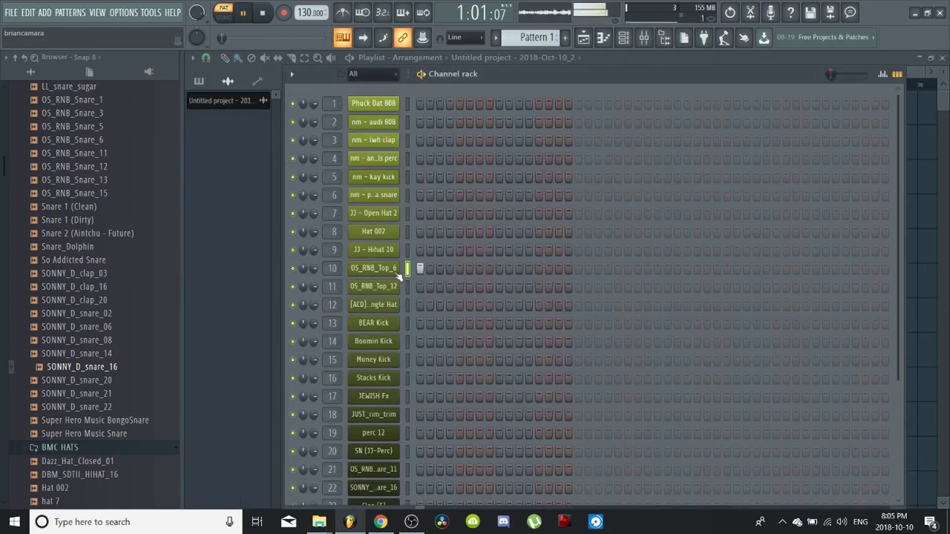
- Open the OS_RNB_Top_6 sampler settings, add a quick fade out to the sample and audition it
click(385, 273)
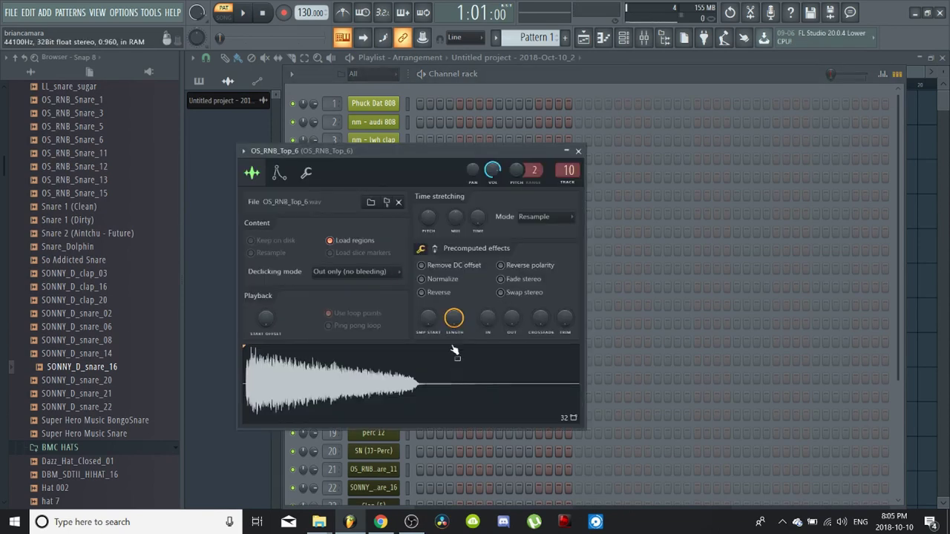
drag(512, 321, 512, 297)
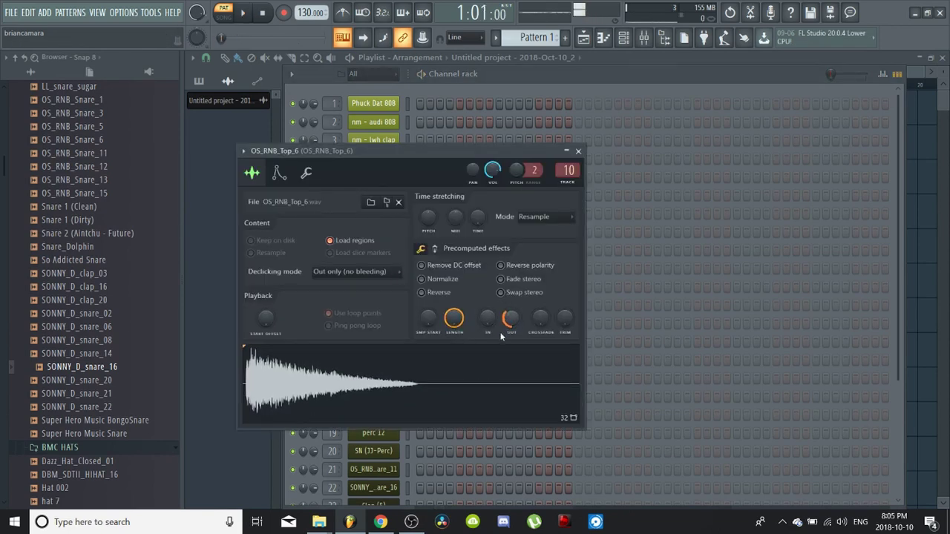
click(495, 377)
click(494, 377)
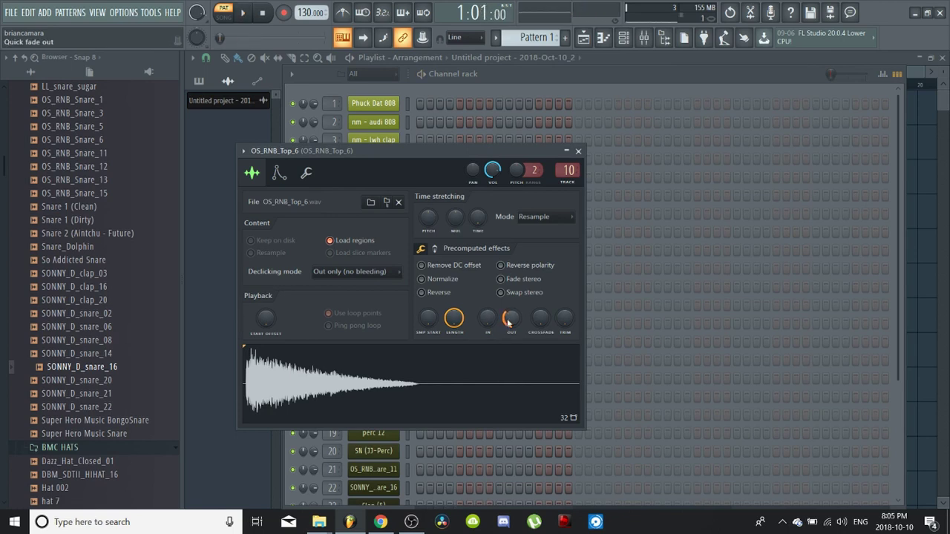
- Increase the OS_RNB_Top_6 fade out to 65% and audition the shortened sound
mouse_move(511, 320)
mouse_down()
mouse_move(512, 299)
mouse_move(509, 331)
mouse_move(509, 315)
mouse_up()
click(514, 353)
key(space)
key(space)
key(space)
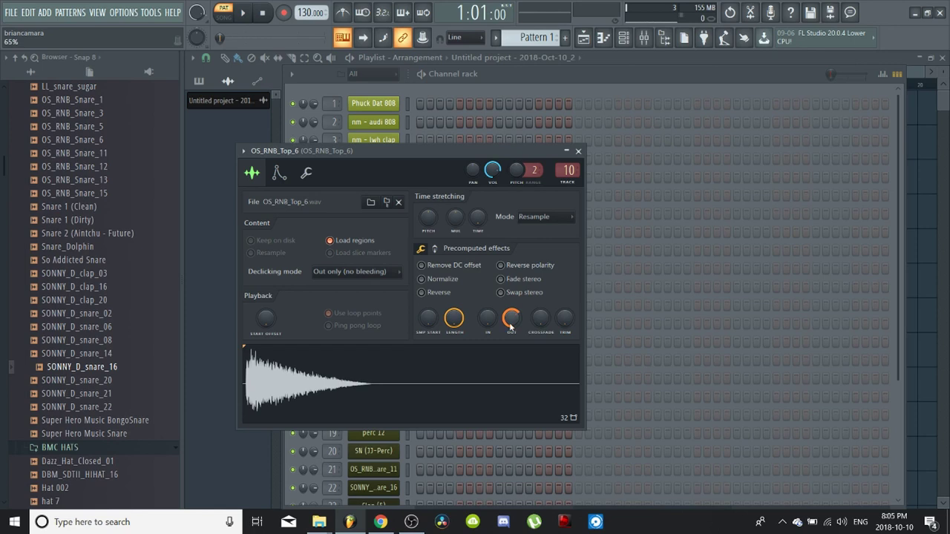
key(space)
key(space)
key(space)
key(space)
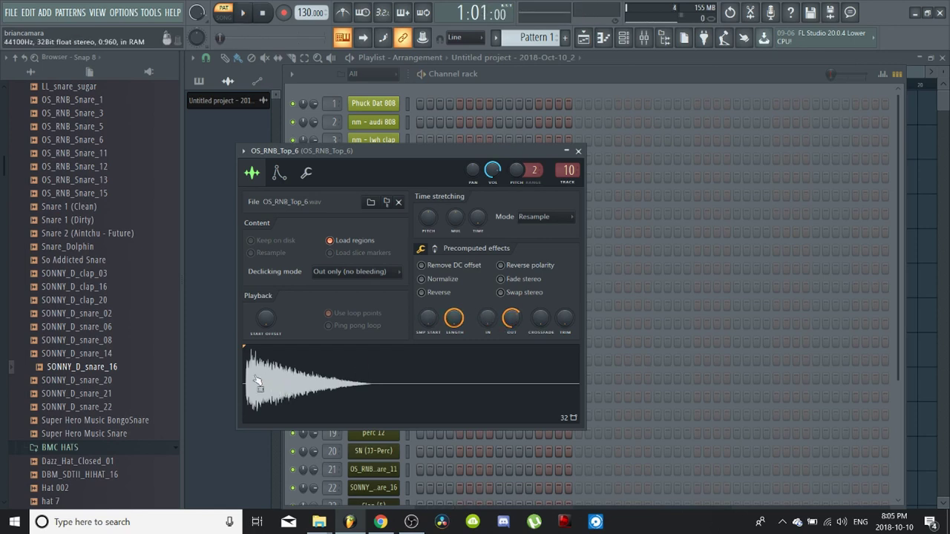
click(247, 386)
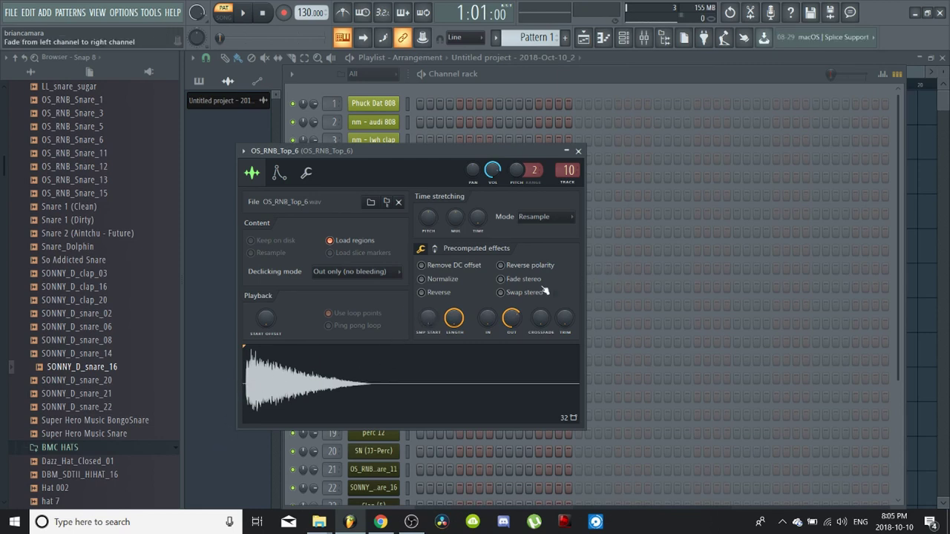
- Try a short fade in of about 5% on OS_RNB_Top_6 and reset it
drag(488, 318, 488, 313)
right_click(488, 324)
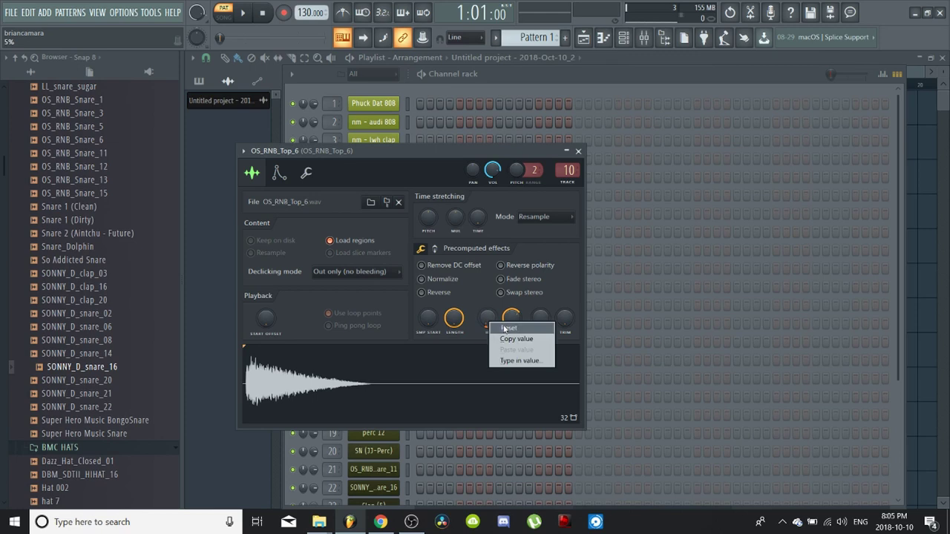
click(503, 329)
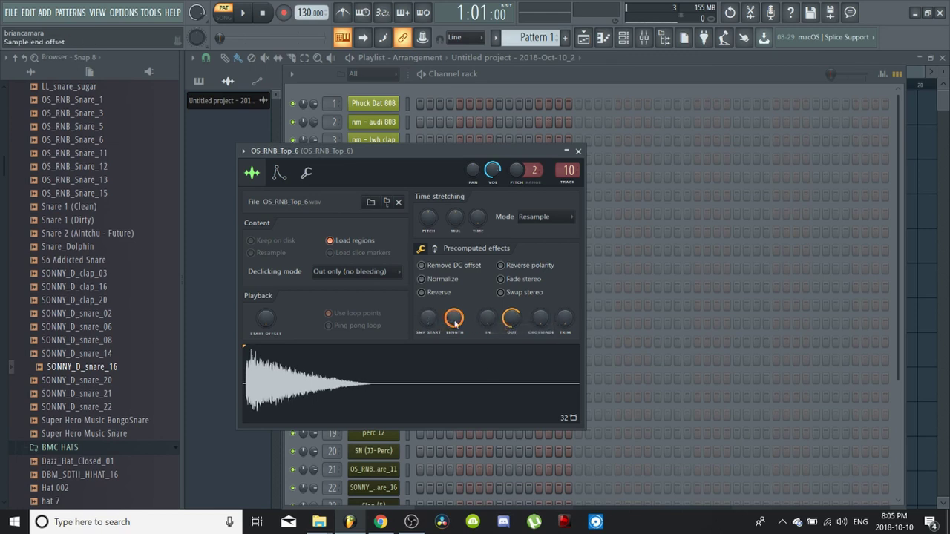
- Try a shorter sample length and a later playback start offset on OS_RNB_Top_6, restoring each setting
drag(454, 320, 454, 331)
right_click(454, 320)
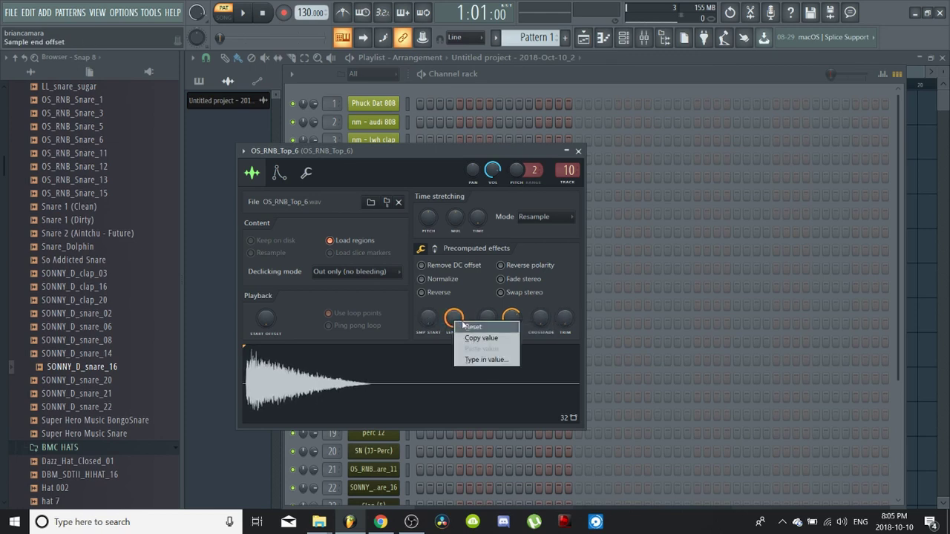
click(472, 327)
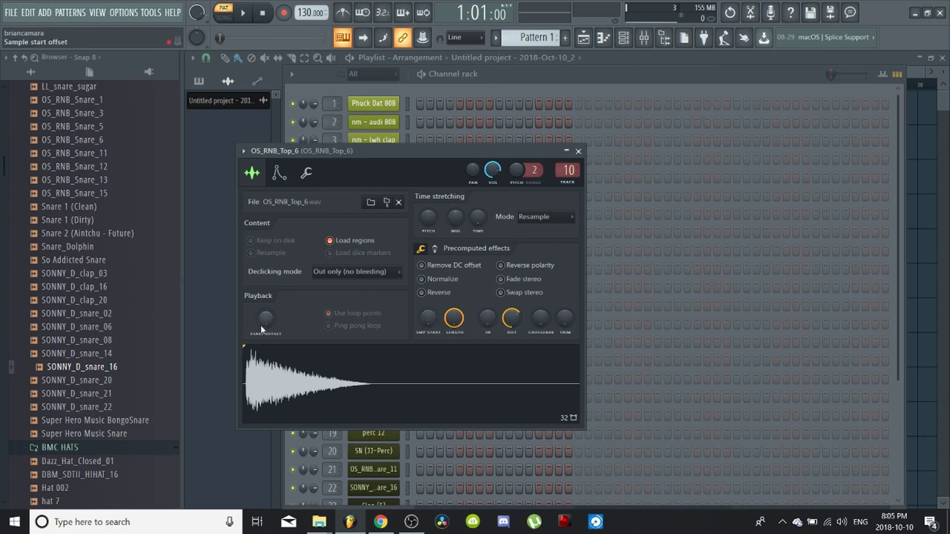
drag(266, 320, 266, 305)
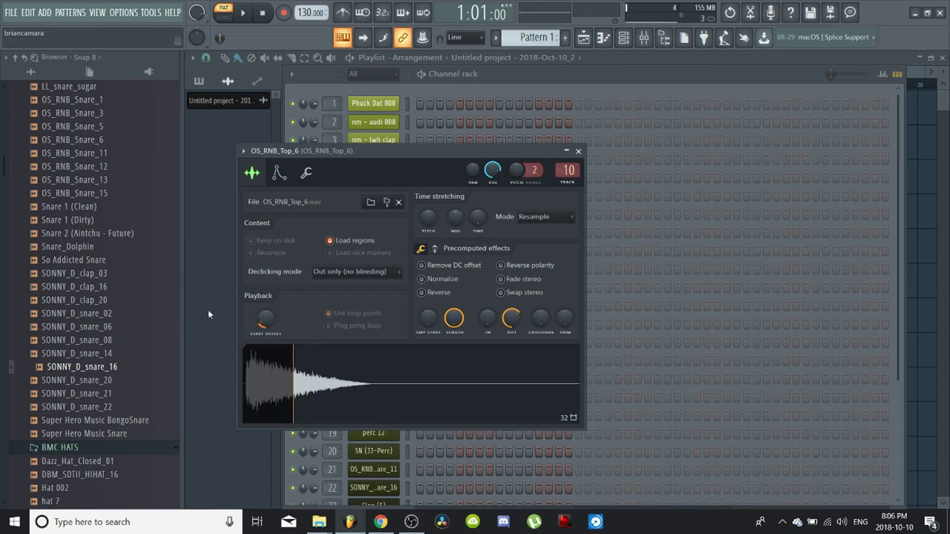
drag(258, 321, 255, 342)
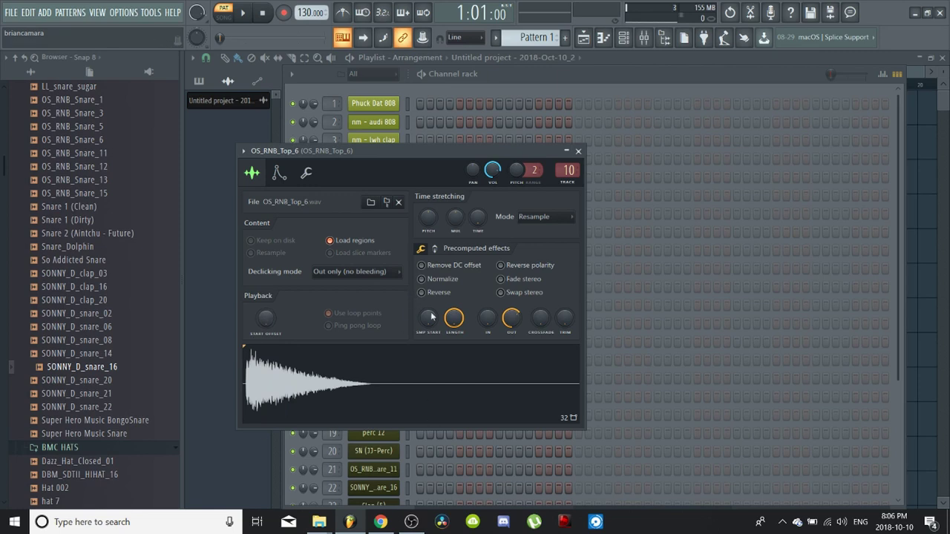
- Move the OS_RNB_Top_6 sample start slightly later to trim the silence before the hit, and audition it
mouse_move(432, 324)
mouse_down()
mouse_move(432, 314)
mouse_move(433, 324)
mouse_up()
click(342, 376)
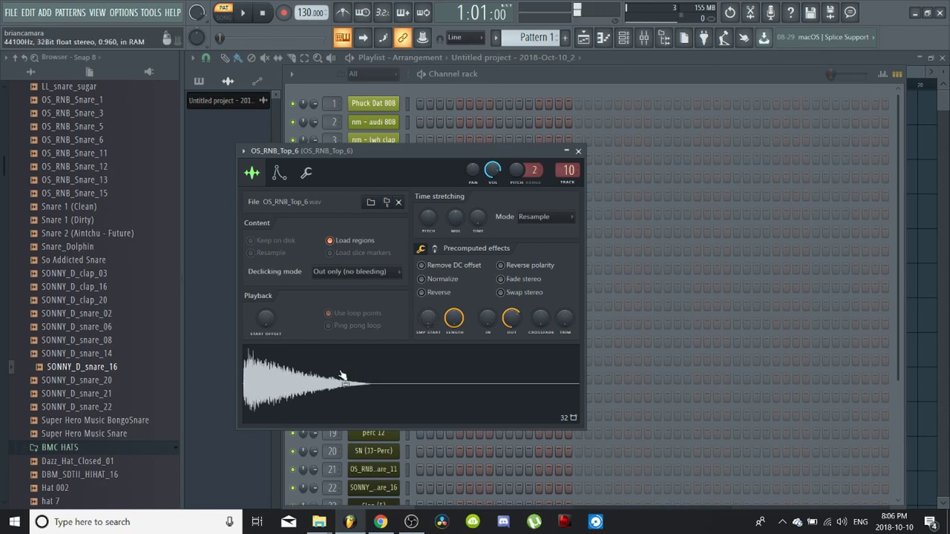
click(286, 395)
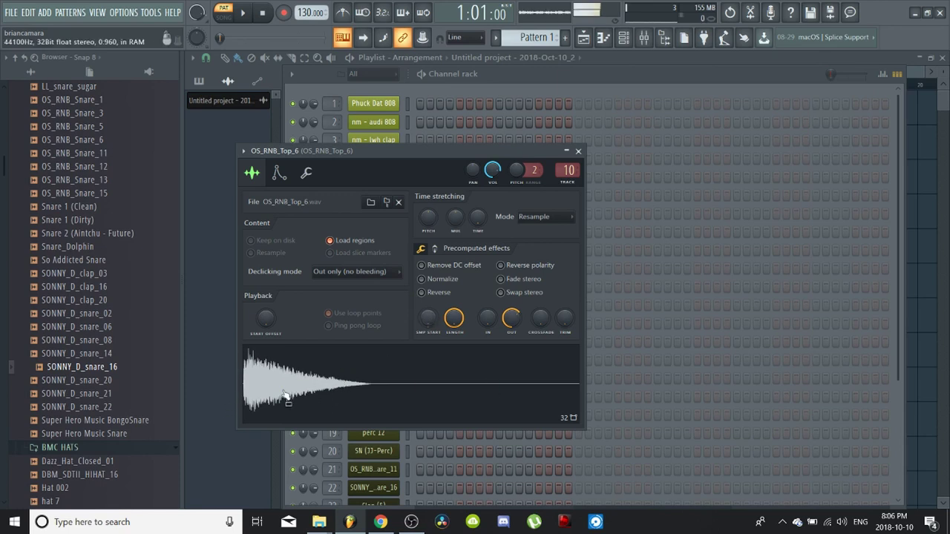
click(293, 391)
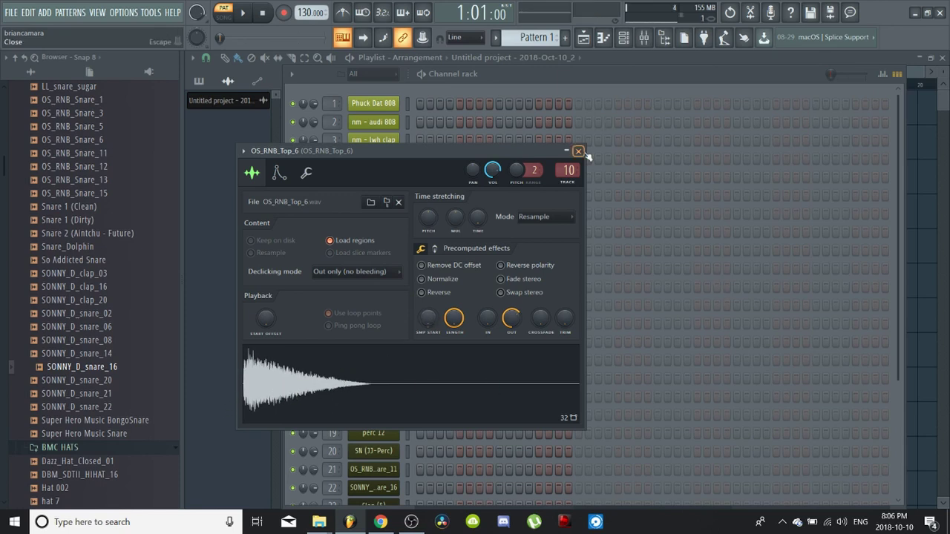
click(386, 386)
- Fine-tune the time-stretching pitch of OS_RNB_Top_6 to about -34 cents and audition the sample
drag(428, 216, 428, 210)
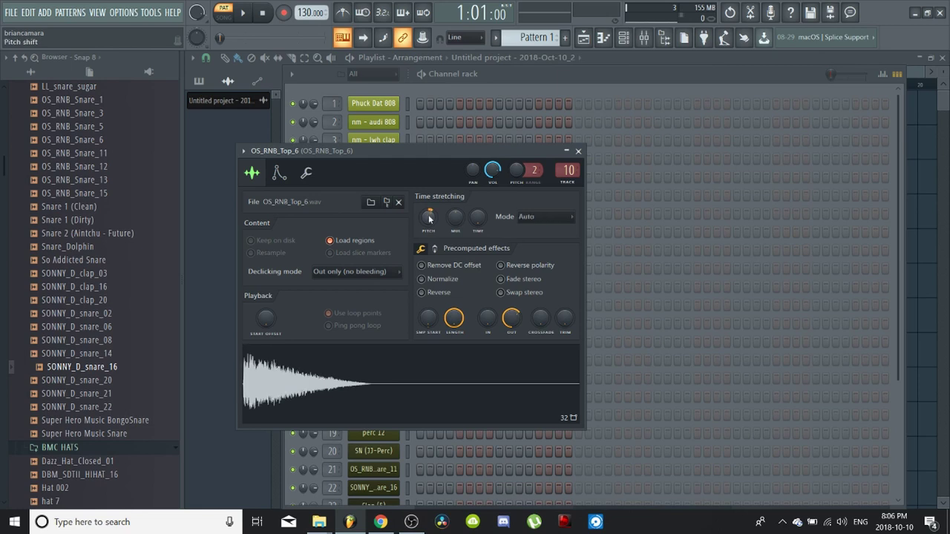
click(391, 380)
click(393, 378)
drag(429, 216, 428, 220)
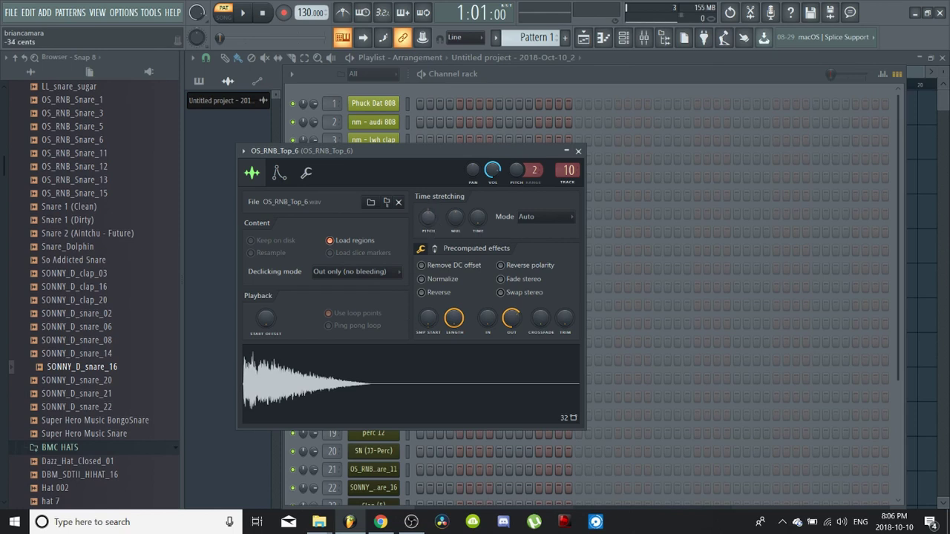
click(434, 372)
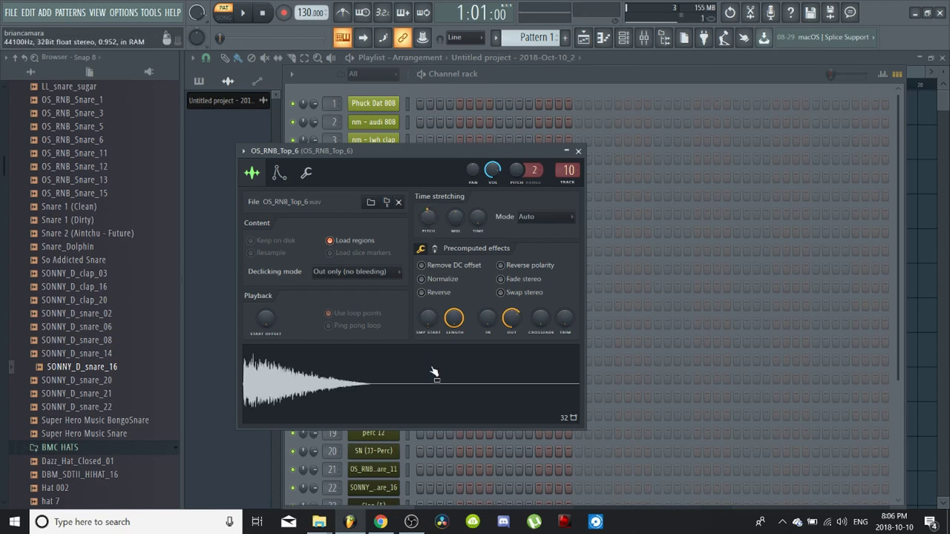
- Play the pattern to hear the retuned OS_RNB_Top_6, and close its sampler settings
click(578, 151)
key(space)
key(space)
key(space)
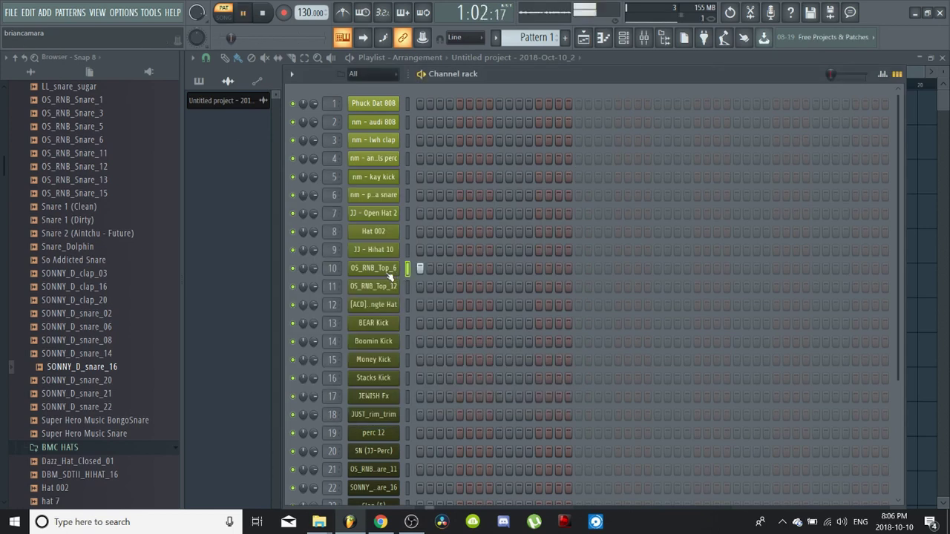
key(space)
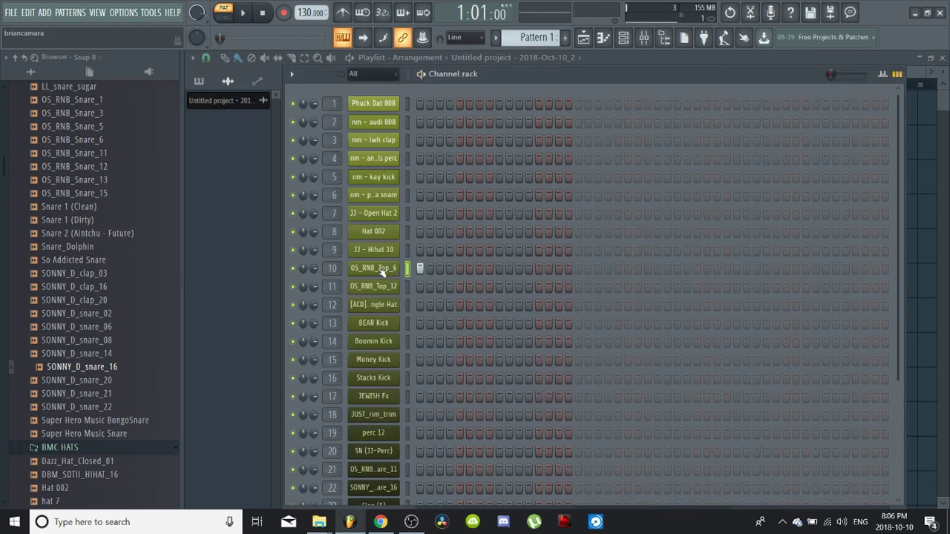
click(383, 271)
click(578, 151)
- Load Fruity Parametric EQ 2 into the first effect slot of the OS_RNB_Top_6 mixer track
click(644, 40)
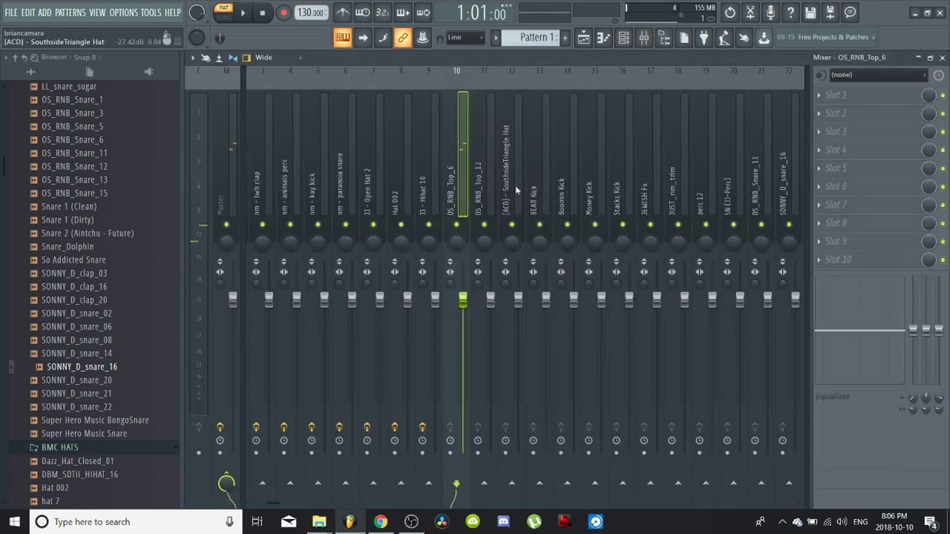
click(487, 182)
click(458, 176)
click(828, 95)
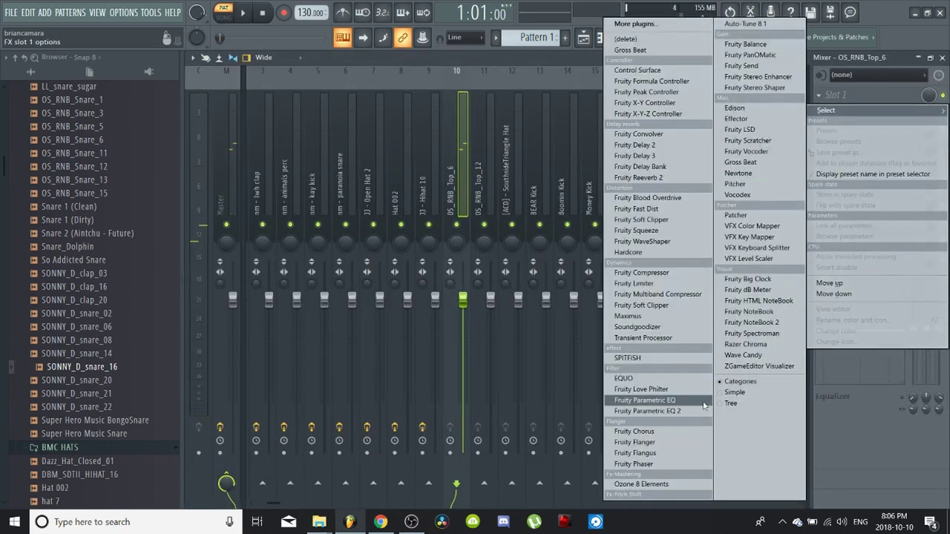
click(653, 411)
- Cut the low end of OS_RNB_Top_6 by setting EQ band 1 to -18 dB at about 397 Hz during playback
key(space)
drag(349, 298, 417, 357)
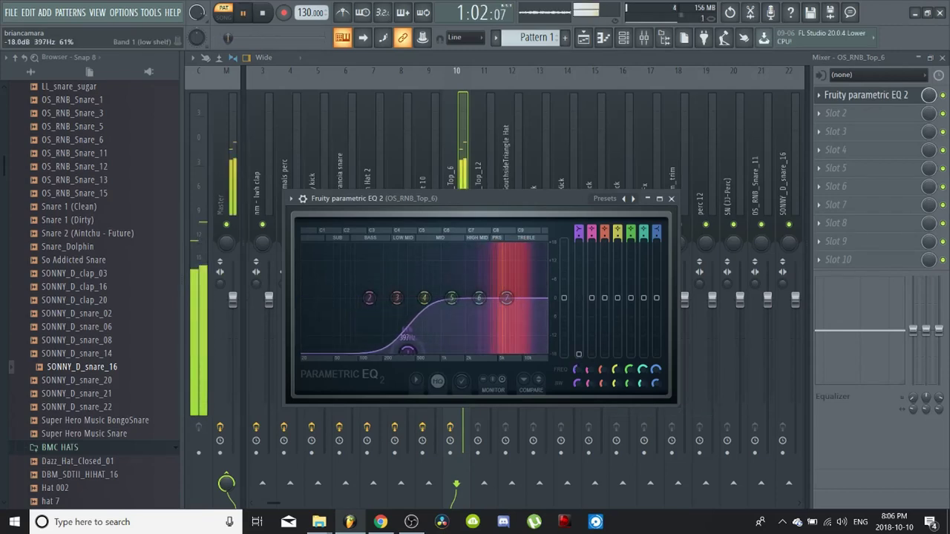
key(space)
key(space)
click(478, 298)
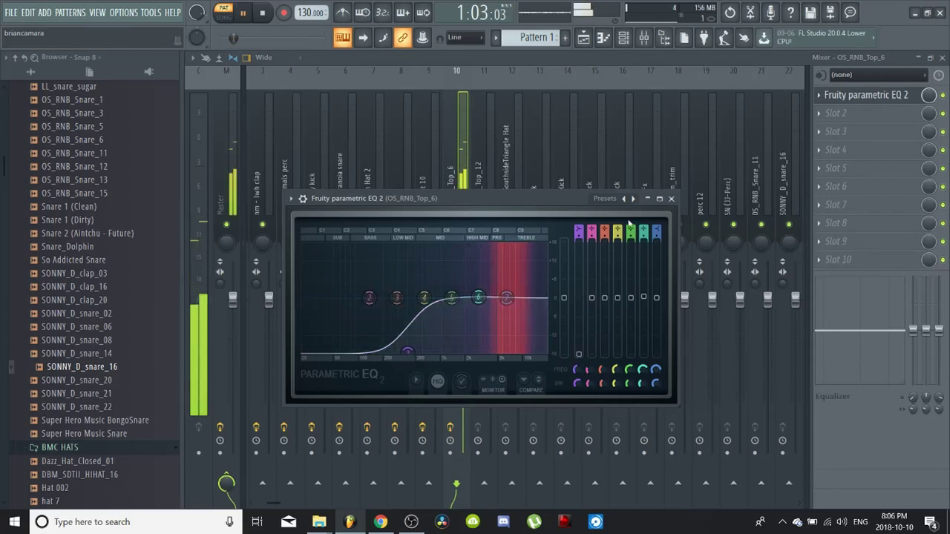
key(space)
click(672, 198)
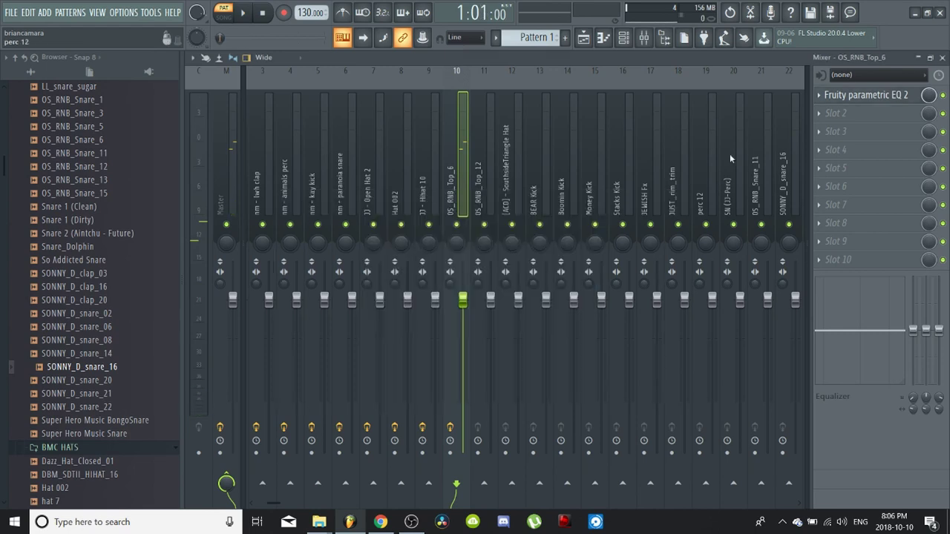
- Add Fruity Reeverb 2 in the second effect slot of OS_RNB_Top_6, lower its wet level and audition the sound
click(862, 119)
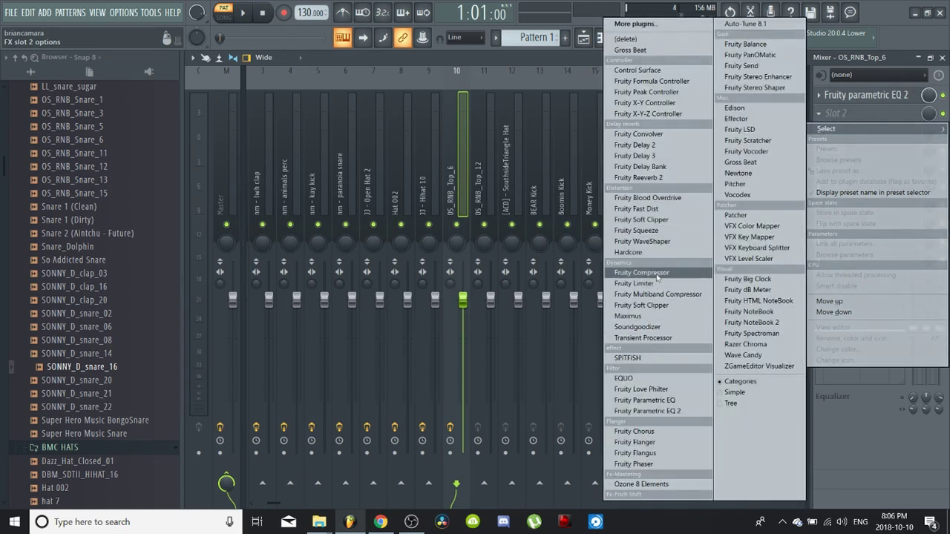
click(639, 178)
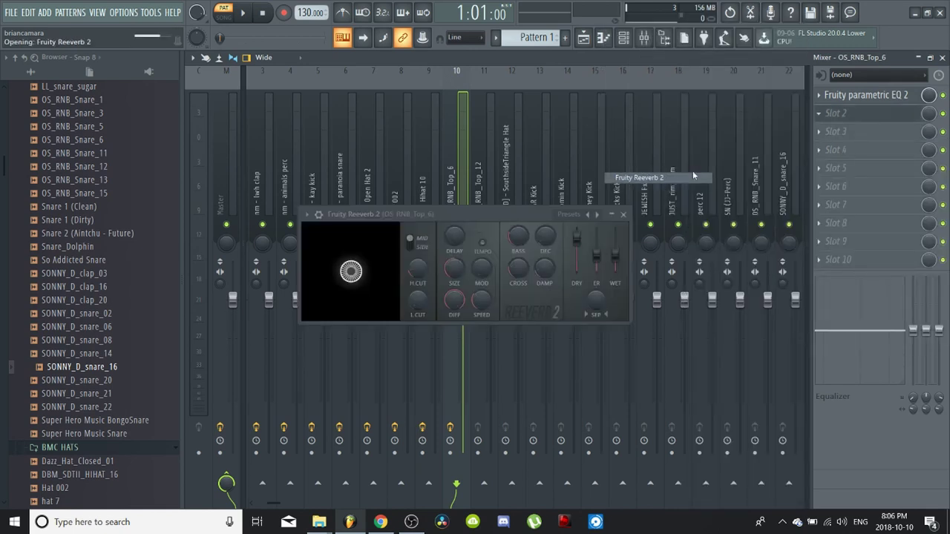
key(space)
key(space)
drag(615, 256, 616, 266)
key(space)
key(space)
key(space)
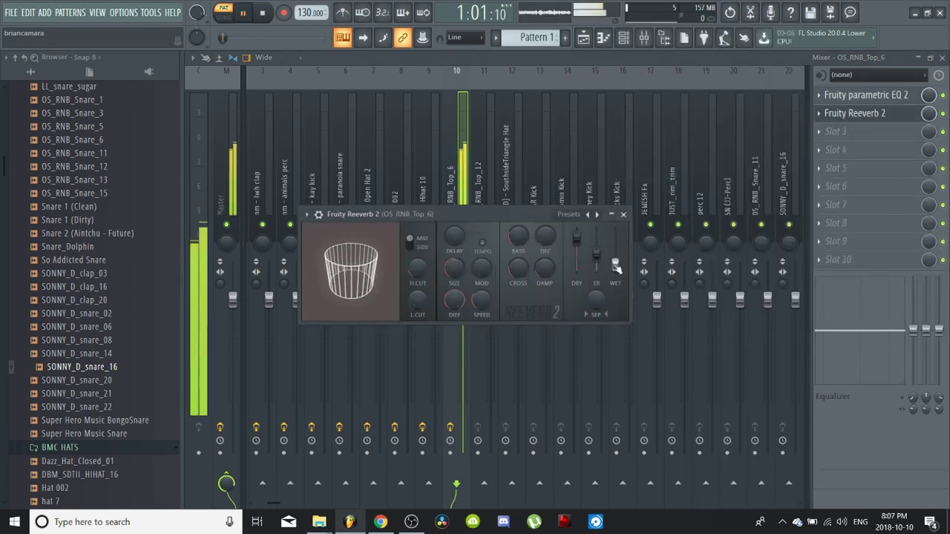
key(space)
- Load Edison into the third effect slot of OS_RNB_Top_6 and set it to record on play
click(865, 134)
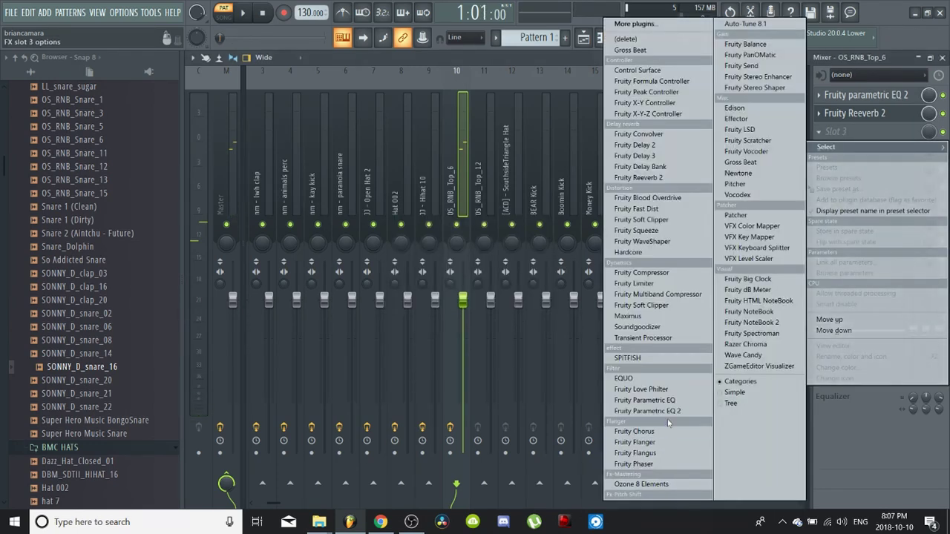
click(773, 110)
click(331, 128)
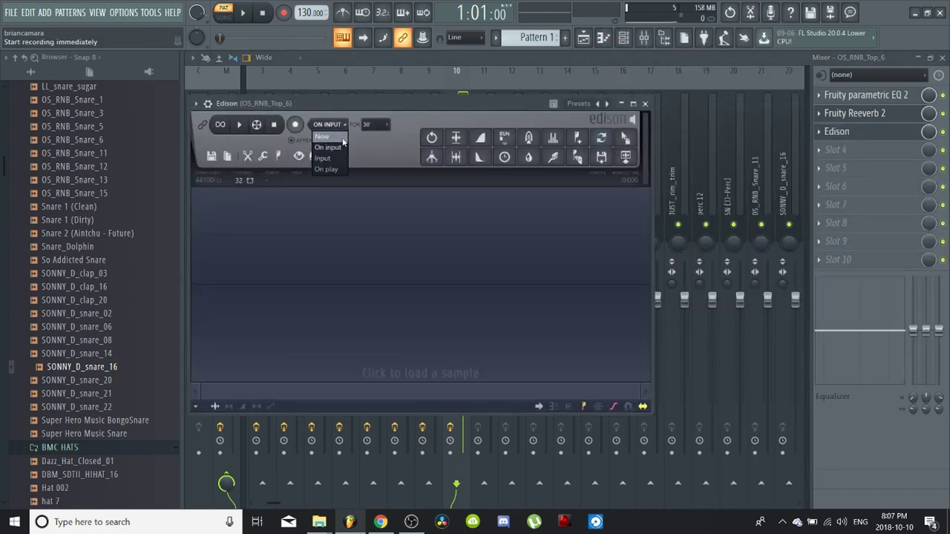
click(336, 172)
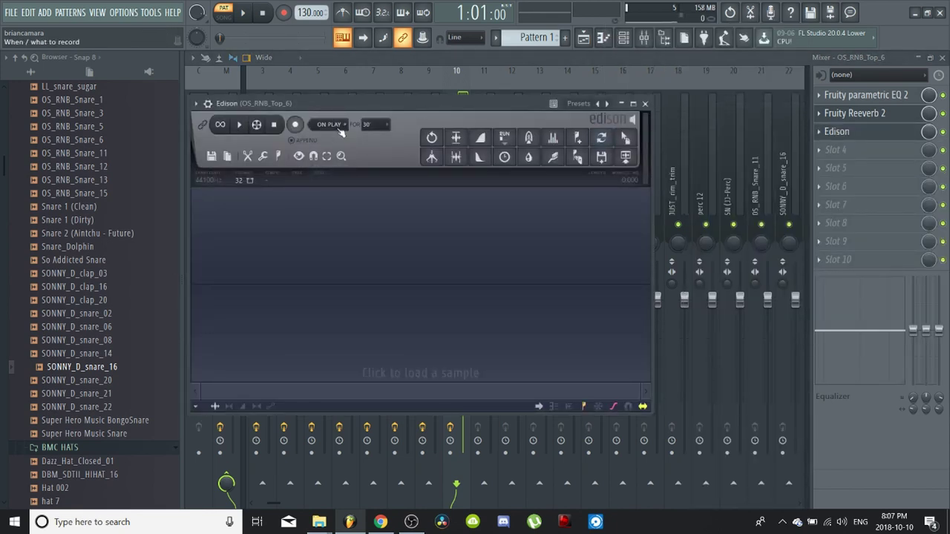
- Record one playback of the processed OS_RNB_Top_6 hit in Edison and stop recording
click(295, 124)
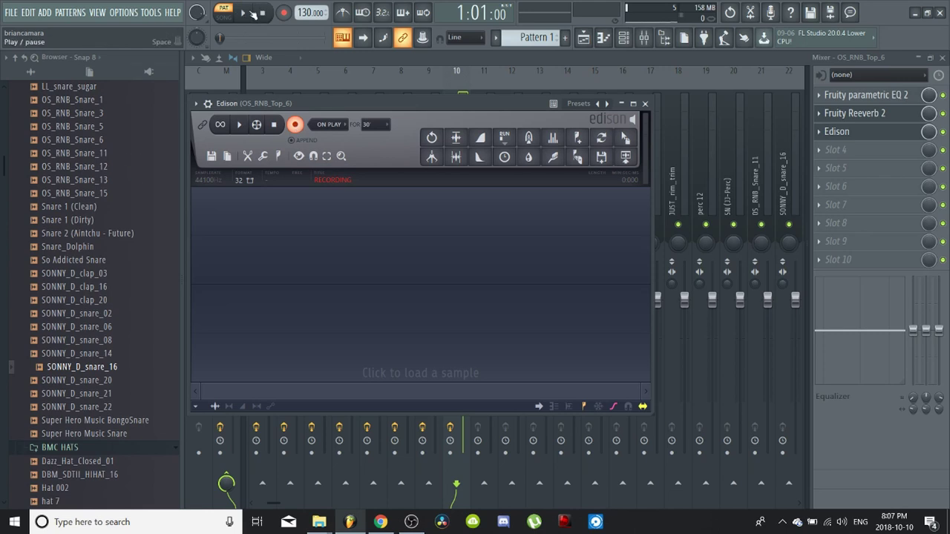
click(244, 13)
click(263, 14)
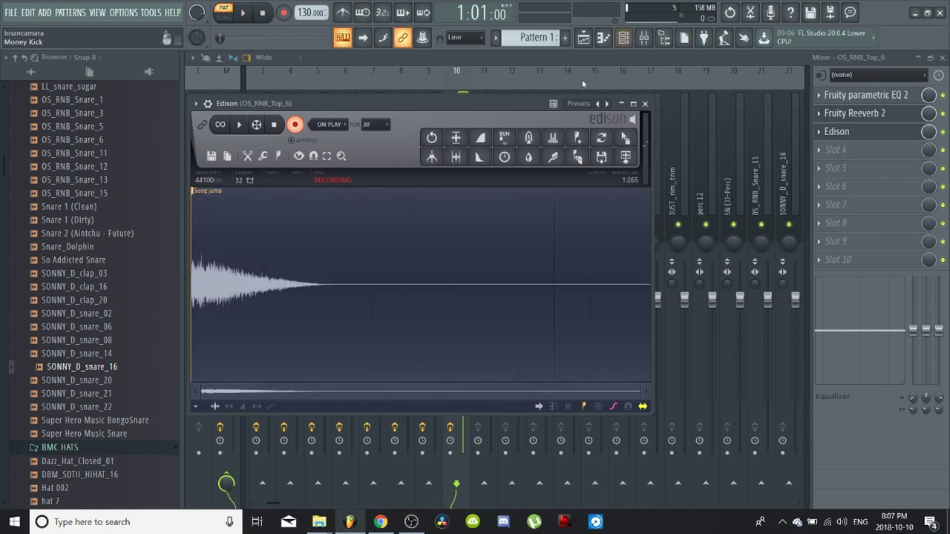
click(300, 123)
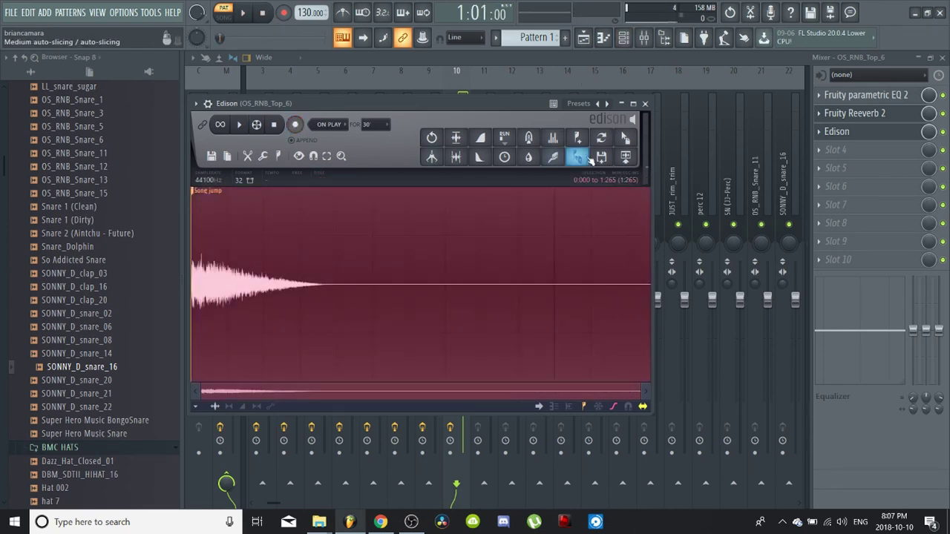
- Save the recording as the wave file "BMC - Dark Open Hi-Hat" in the BMC's - Dimension Drum Kit folder
click(599, 161)
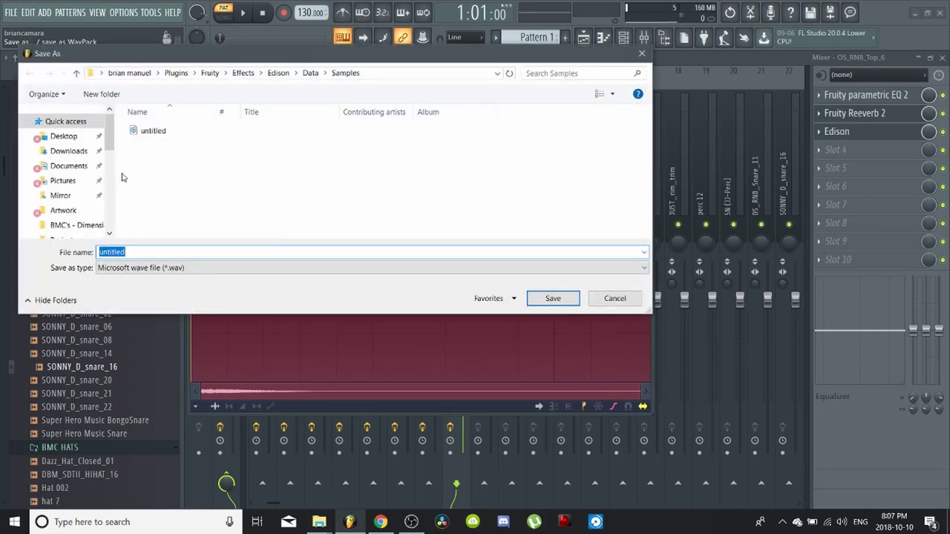
click(96, 225)
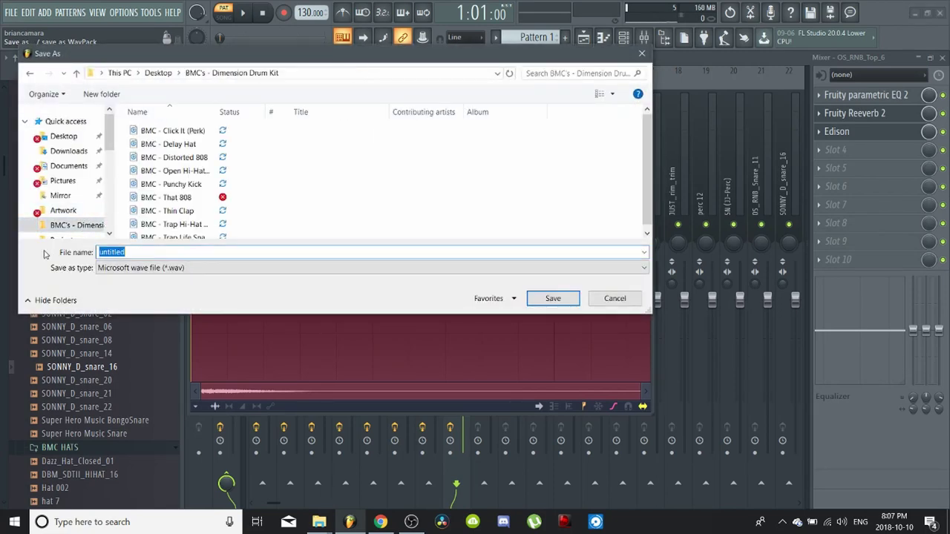
text(BMC -)
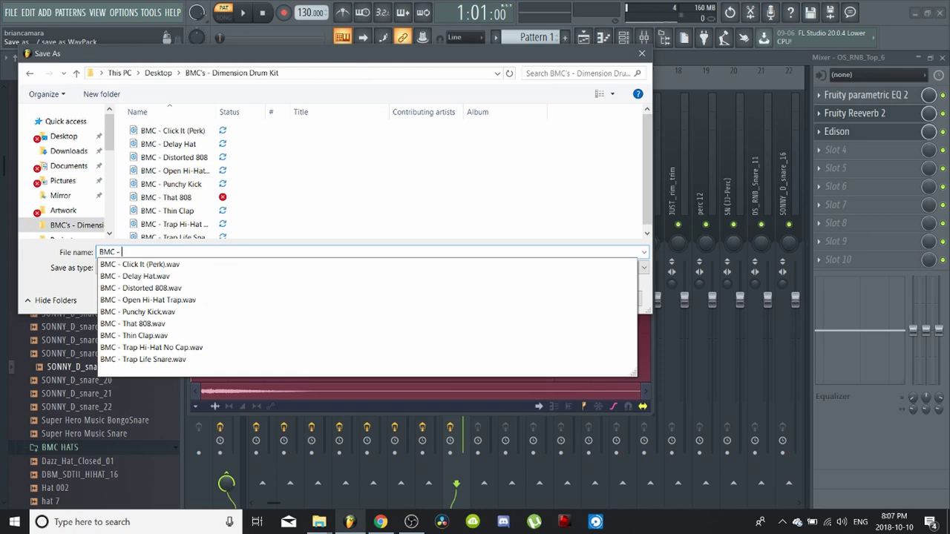
text( Opem)
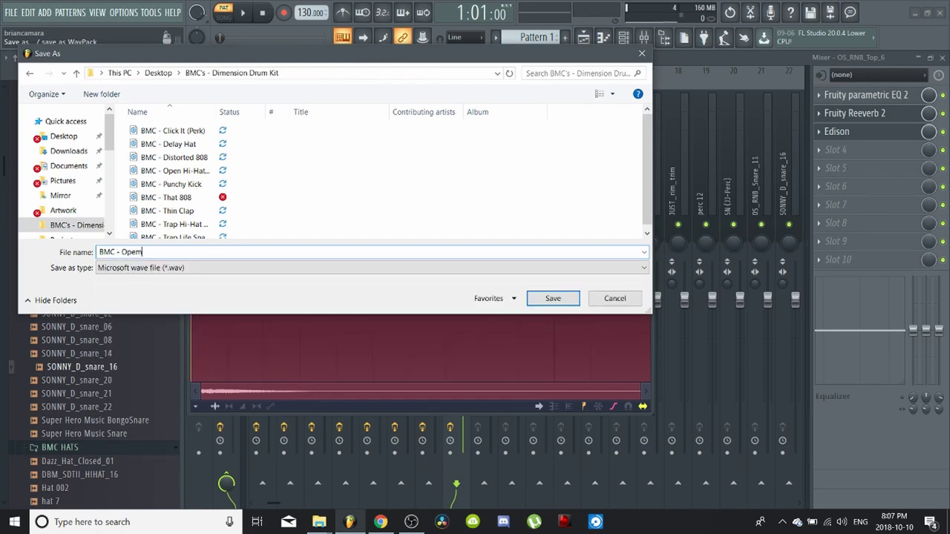
key(BackSpace)
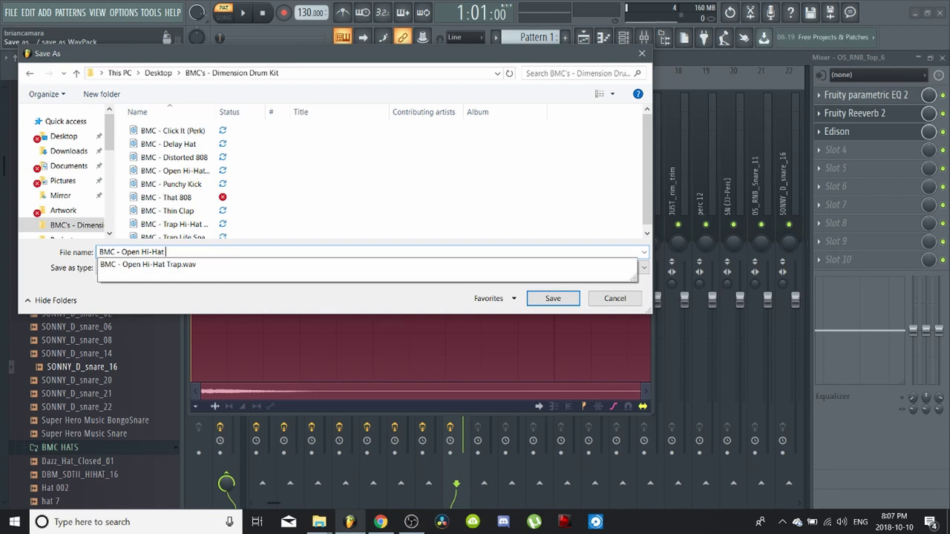
text(hi)
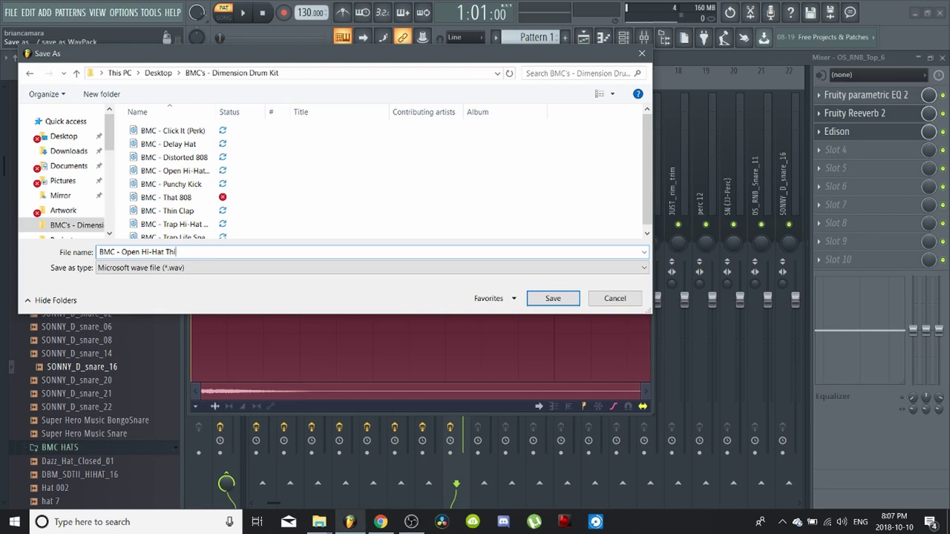
key(BackSpace)
key(BackSpace)
key(BackSpace)
key(BackSpace)
text(Da)
key(BackSpace)
key(BackSpace)
key(BackSpace)
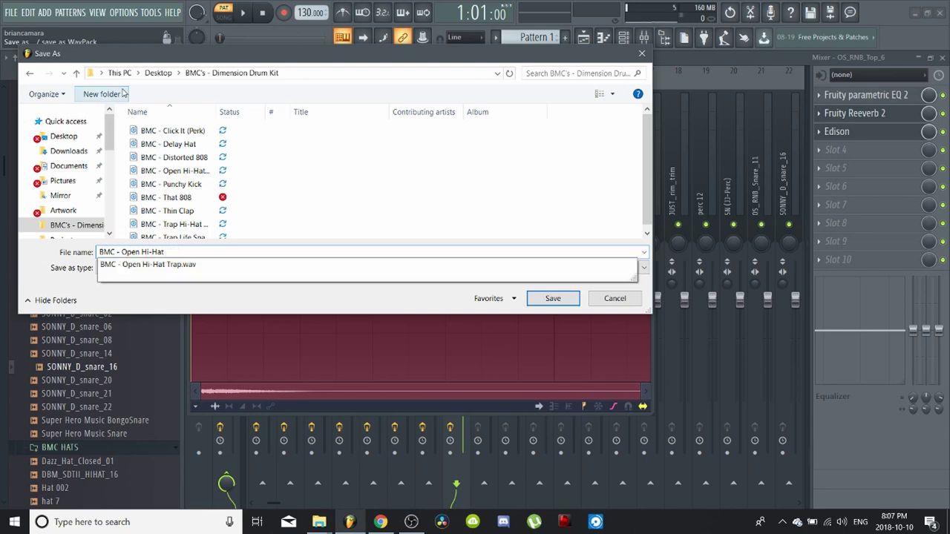
click(119, 252)
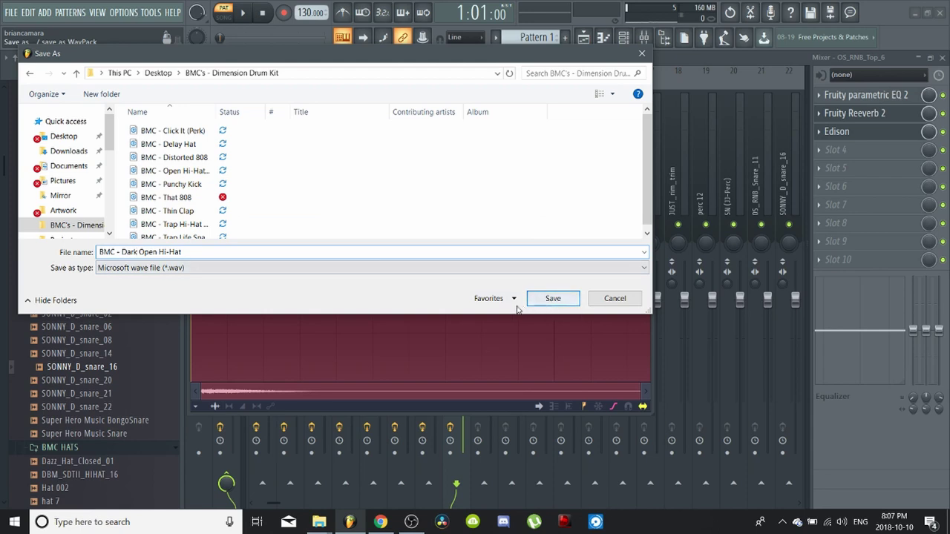
click(562, 299)
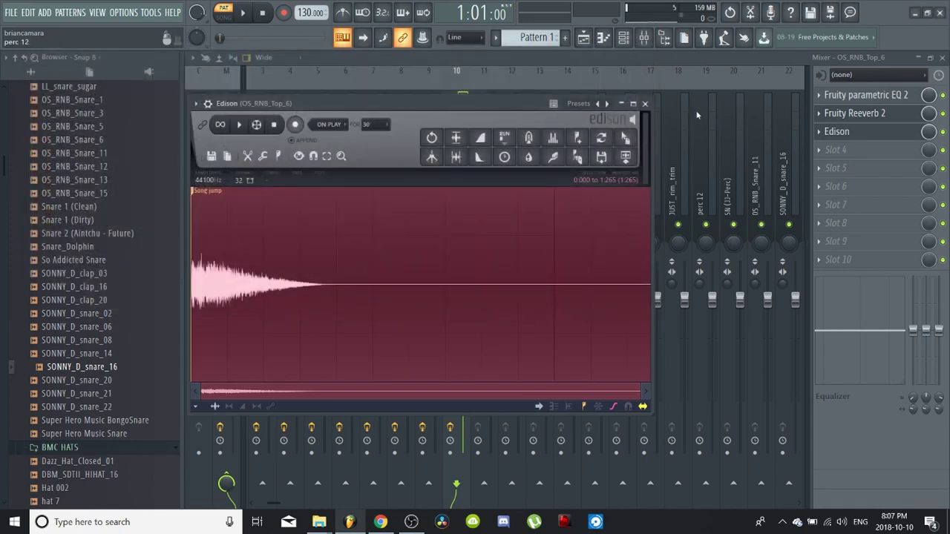
- Return to the channel rack, place a hit on the first step of OS_RNB_Top_12, audition it and open its sampler settings
click(645, 104)
click(942, 58)
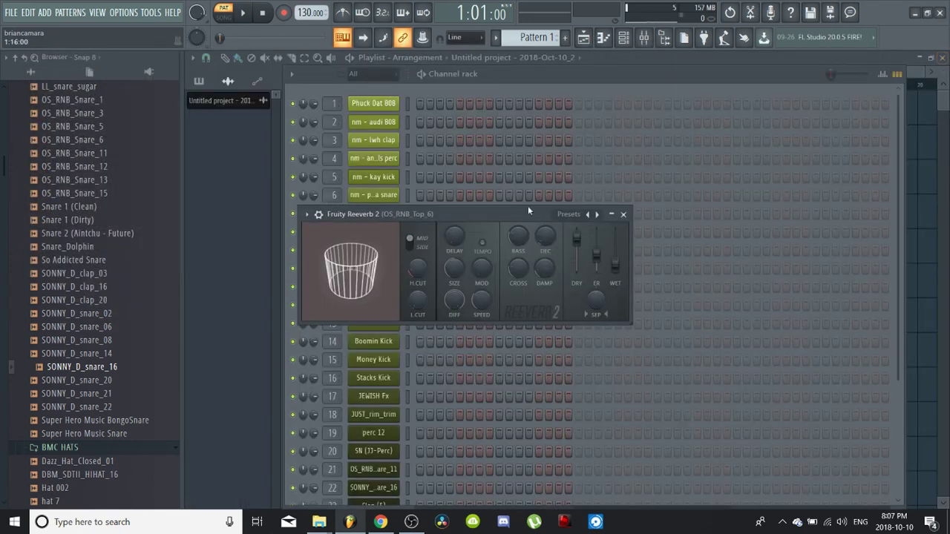
click(485, 132)
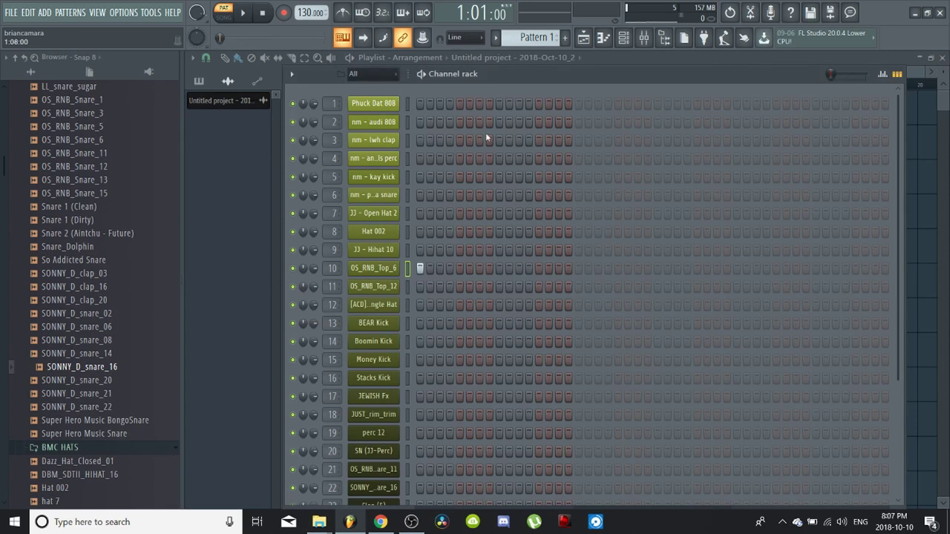
click(420, 288)
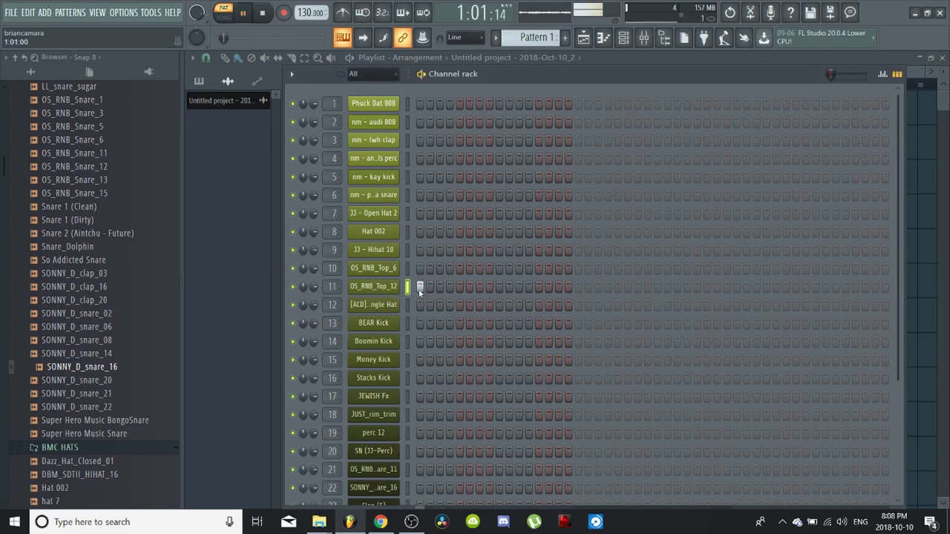
click(394, 299)
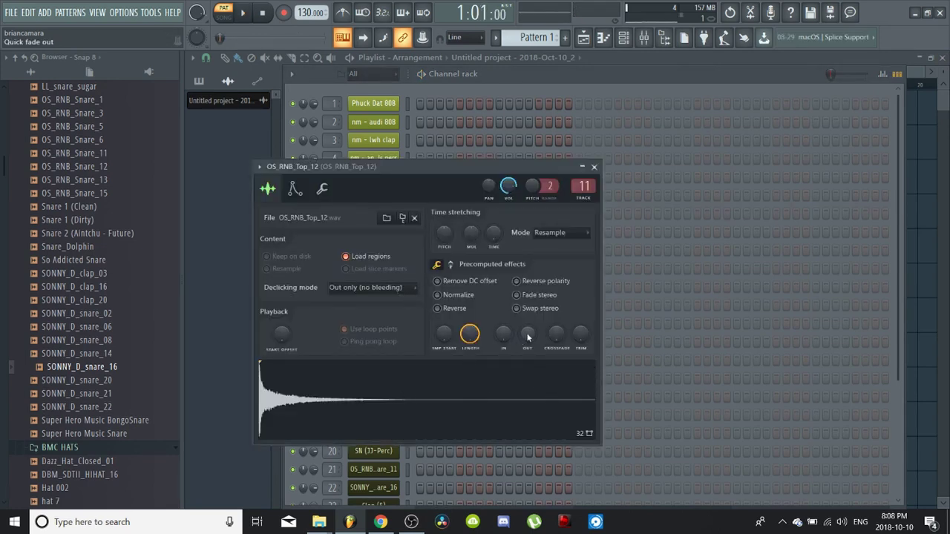
- Raise the OS_RNB_Top_12 fade out to its maximum, lower its time-stretching pitch slightly and audition the sample
drag(530, 336, 529, 300)
key(space)
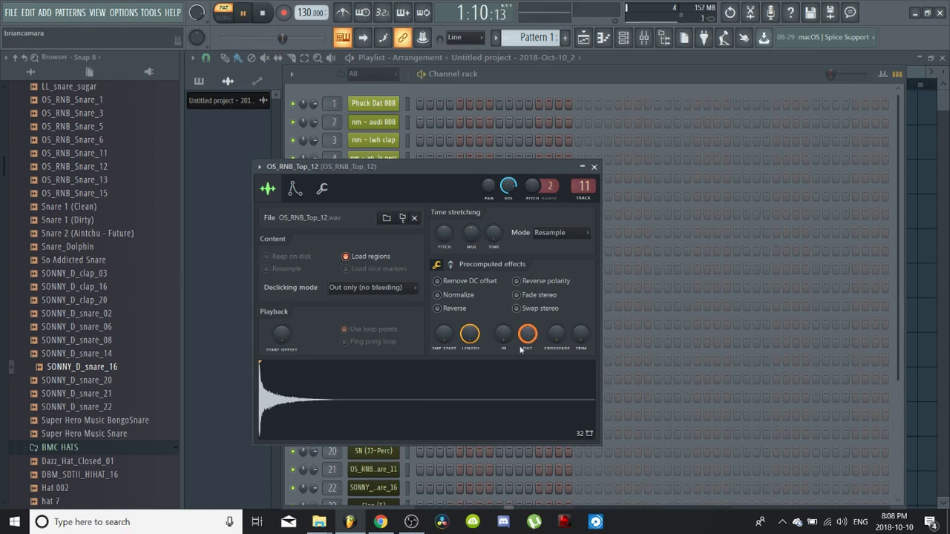
key(space)
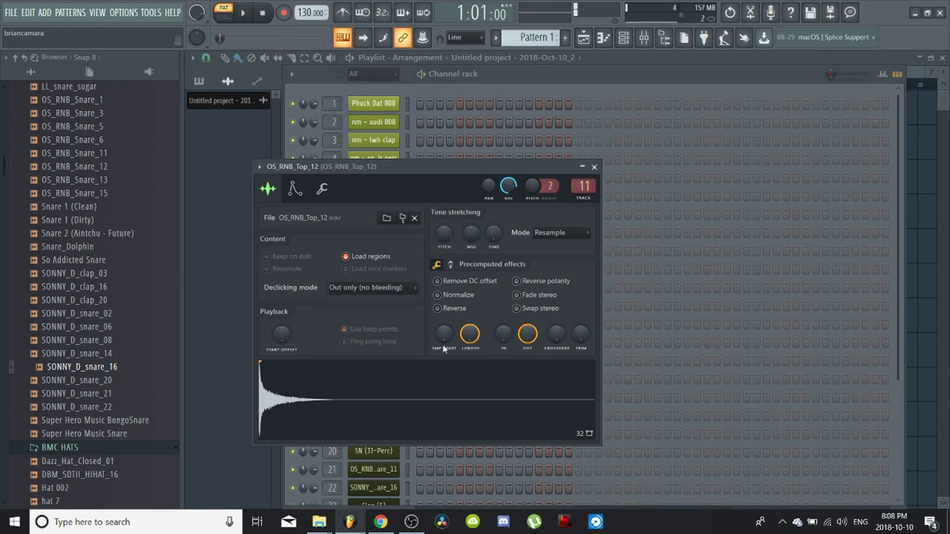
click(474, 415)
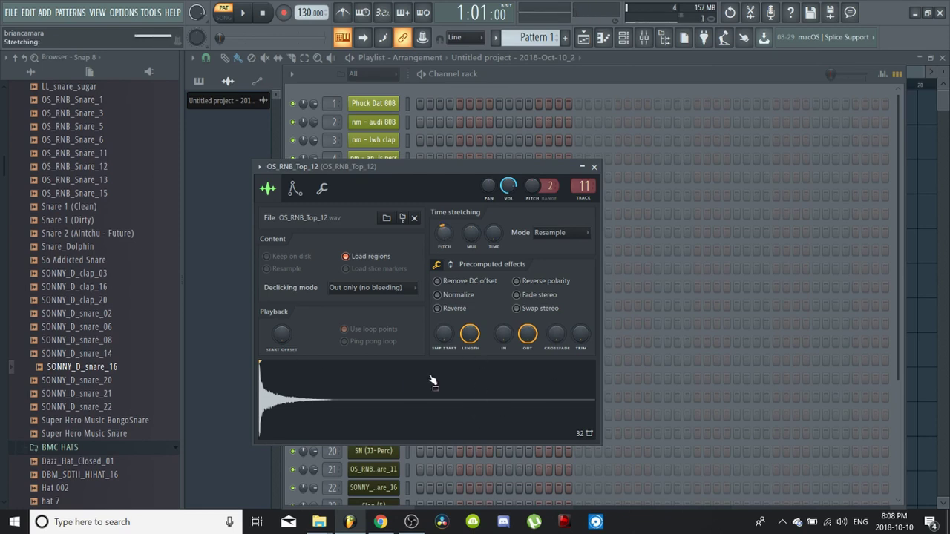
- Set the OS_RNB_Top_12 time-stretching mode to Auto and enable its volume envelope with a longer release and the attack at minimum
click(436, 405)
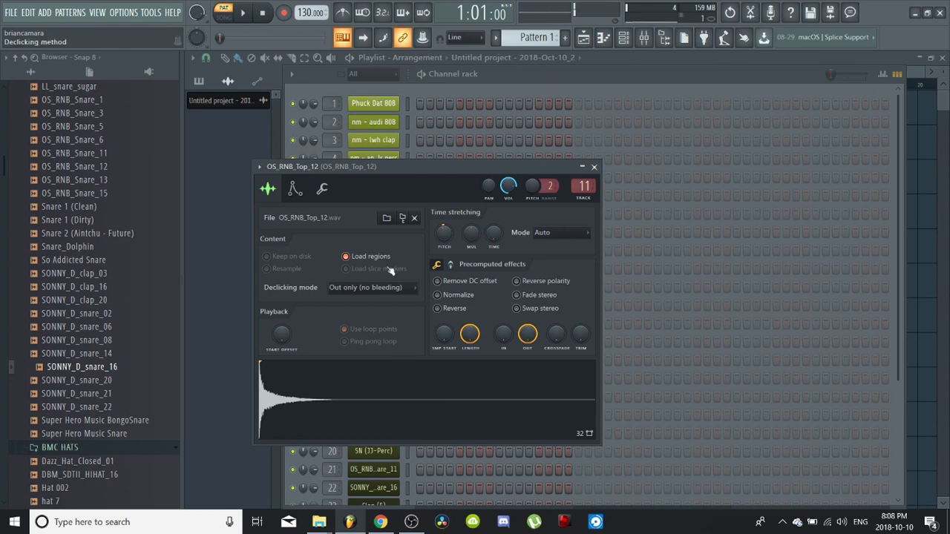
click(295, 188)
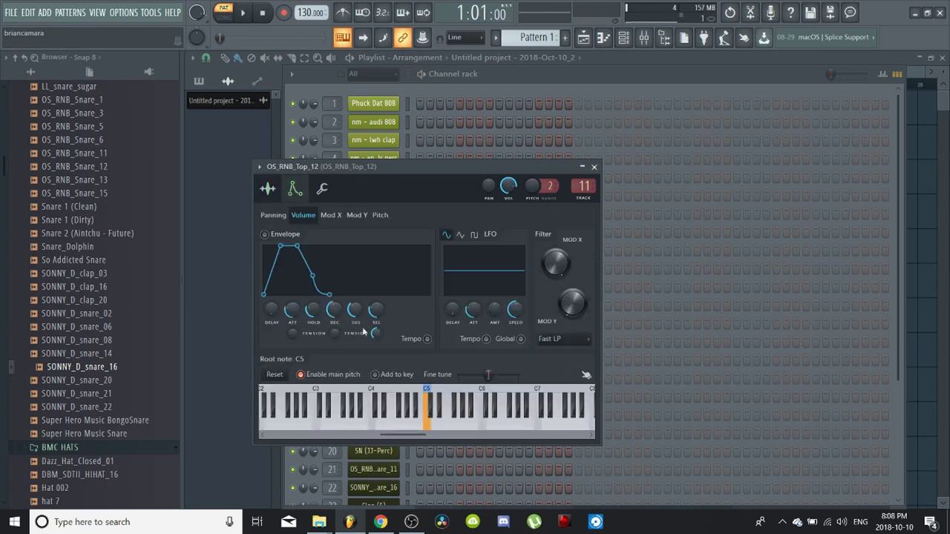
scroll(375, 314, up, 4)
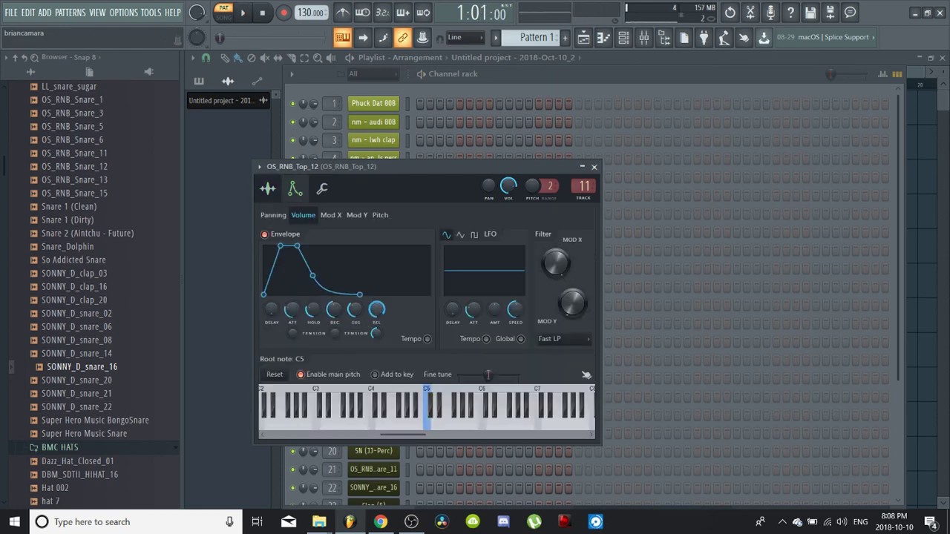
right_click(376, 315)
click(277, 317)
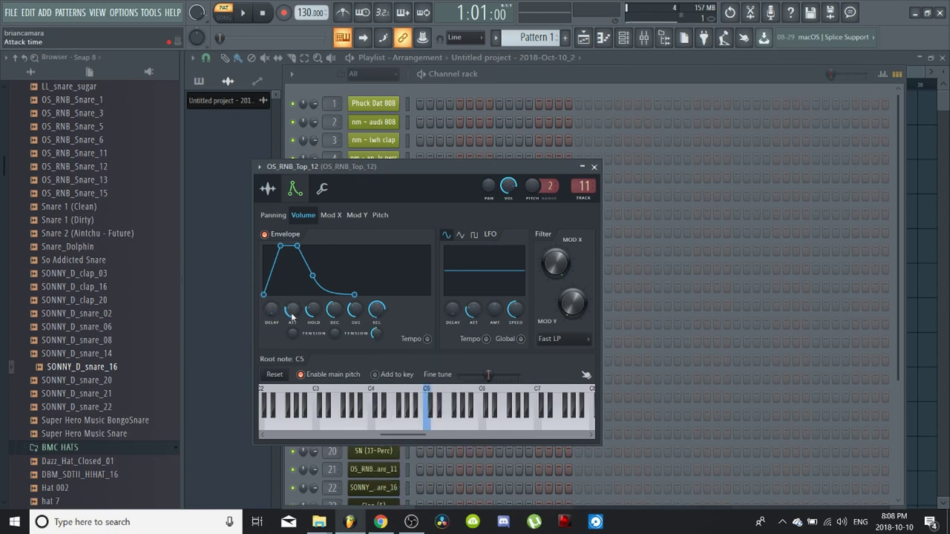
drag(291, 313, 291, 345)
- Fine-tune the volume envelope's delay and shorten its release slightly while auditioning the pattern
key(space)
key(space)
mouse_move(271, 314)
mouse_down()
mouse_move(270, 276)
mouse_move(272, 322)
mouse_up()
key(space)
key(space)
key(space)
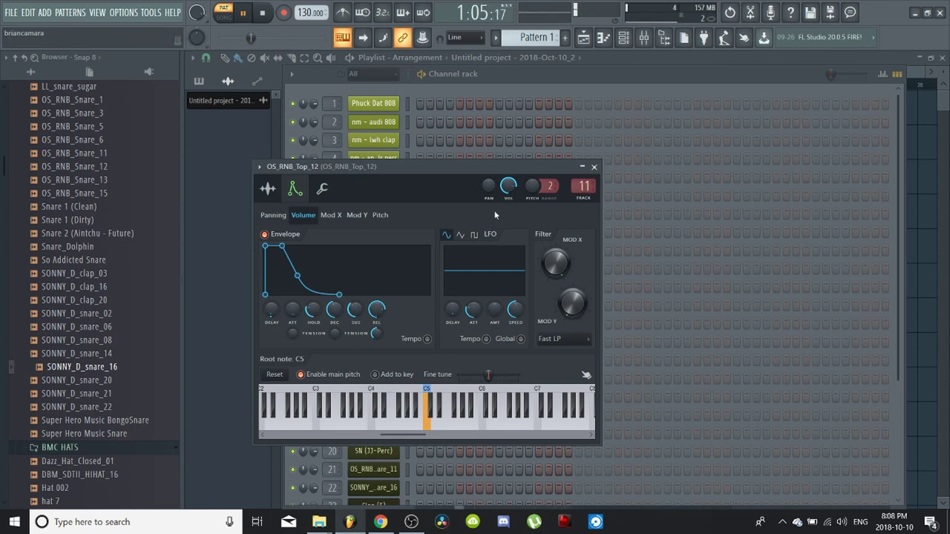
drag(383, 312, 384, 313)
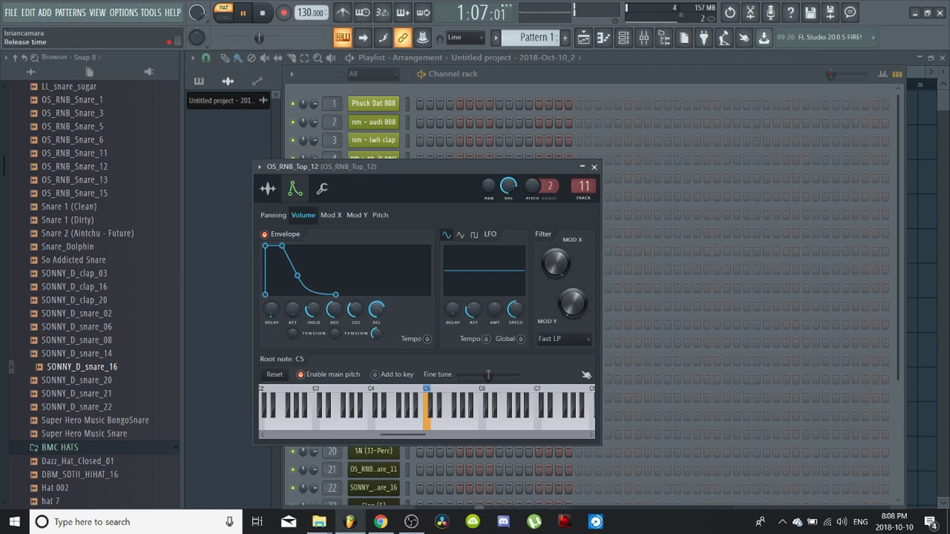
key(space)
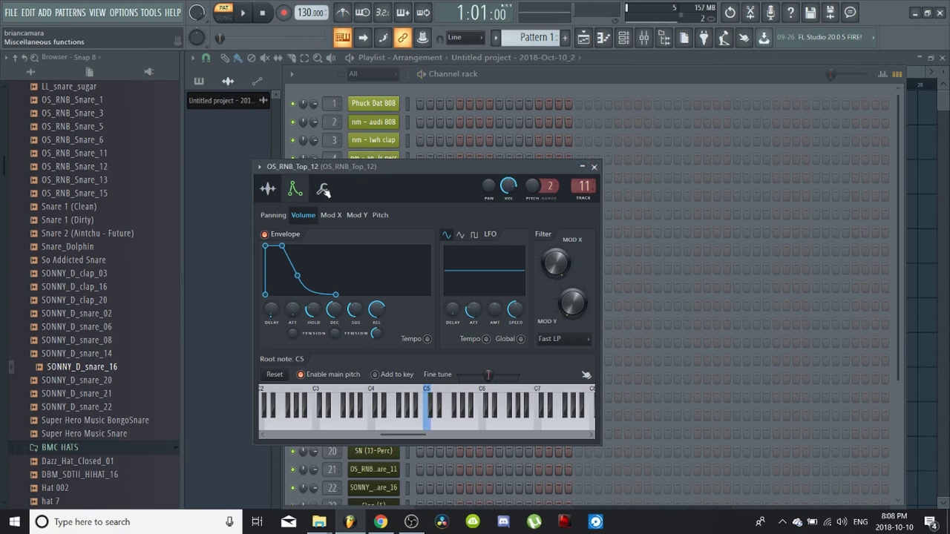
- Load Fruity Parametric EQ 2 in slot 1 of the OS_RNB_Top_12 mixer track and cut the lows fully with band 1
click(499, 90)
click(644, 44)
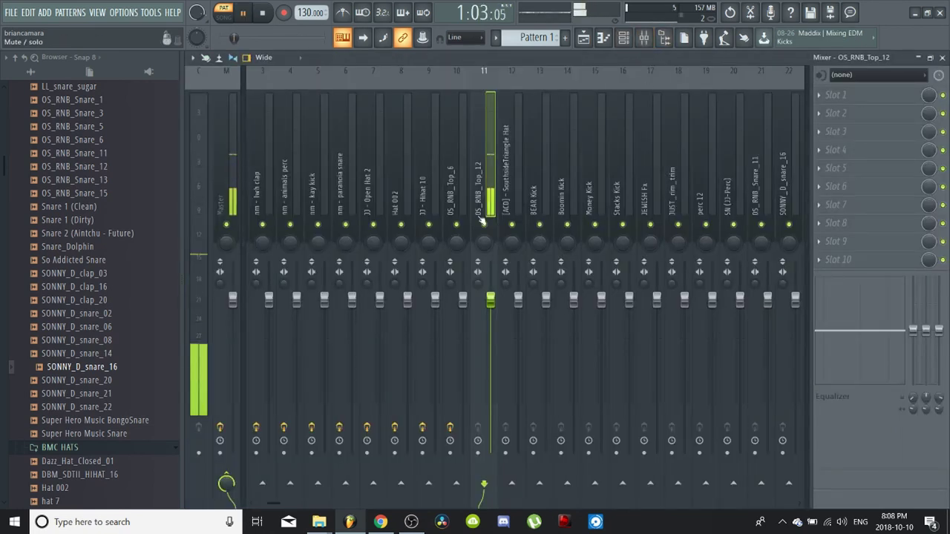
click(888, 95)
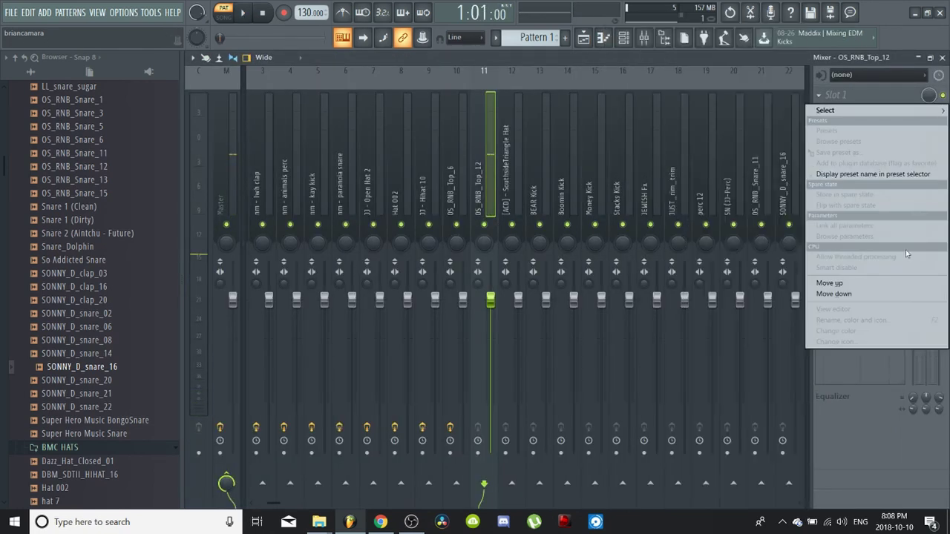
click(689, 412)
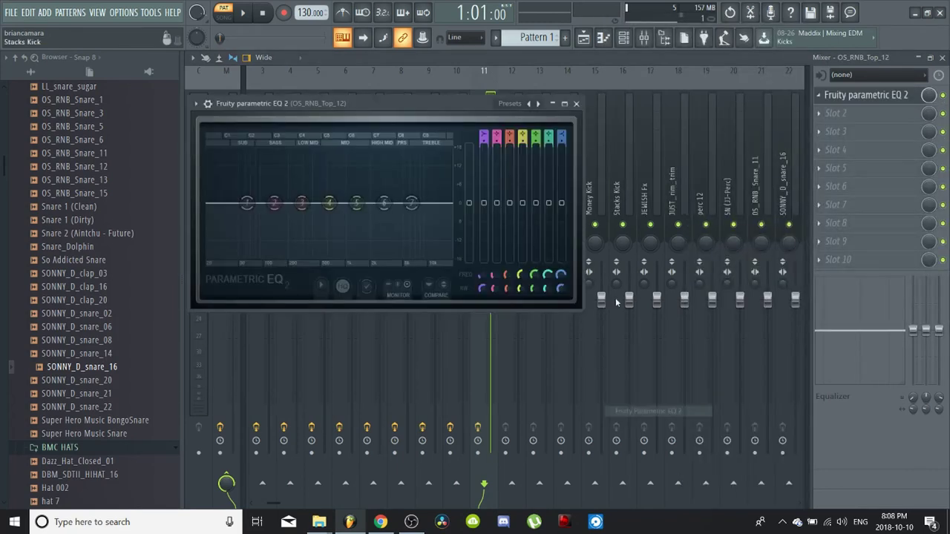
drag(244, 257, 340, 256)
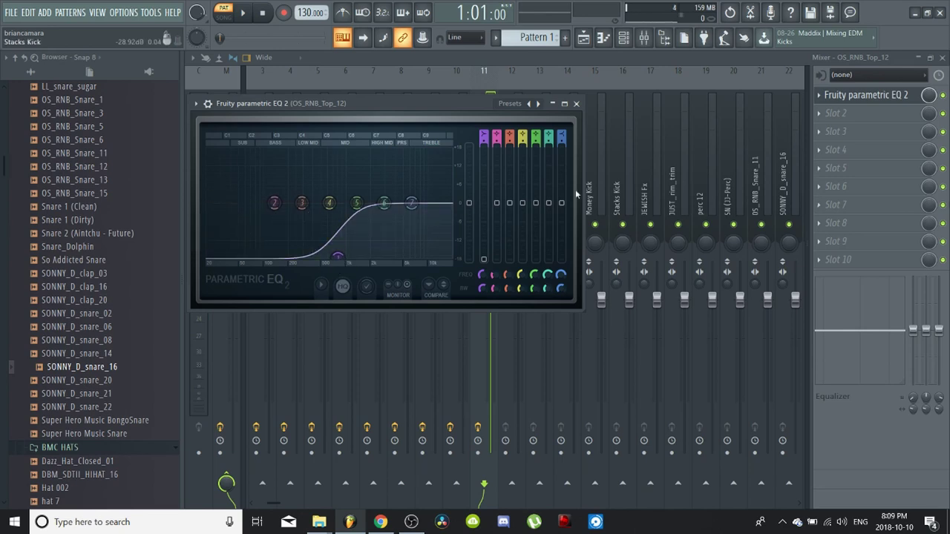
- Add Gross Beat in slot 2 of the track and look through its time patterns Basic 10, Basic 11, Basic 8 and Basic 1
click(859, 113)
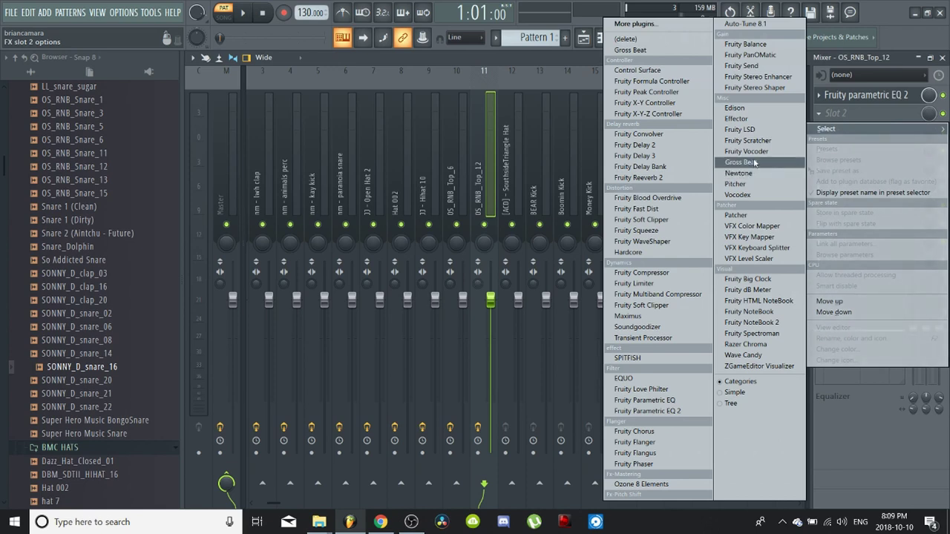
click(757, 165)
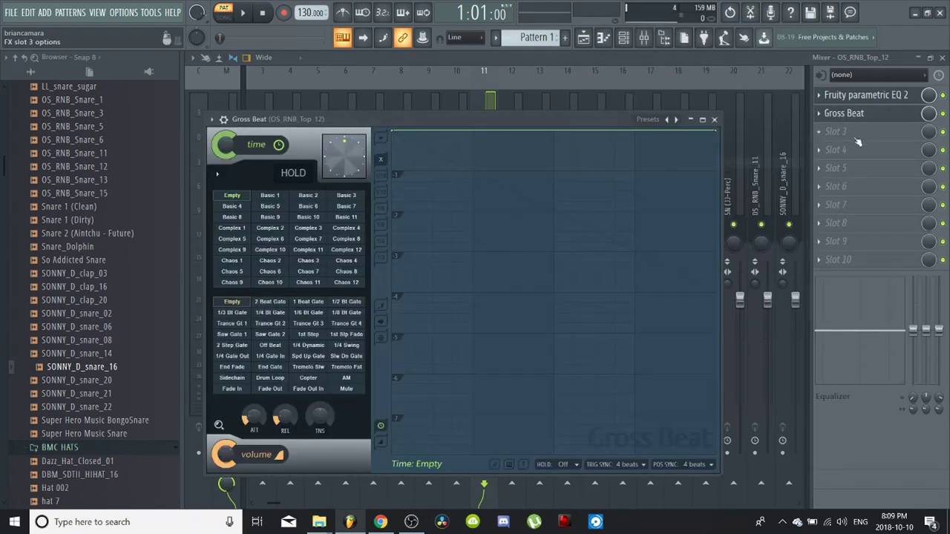
click(316, 218)
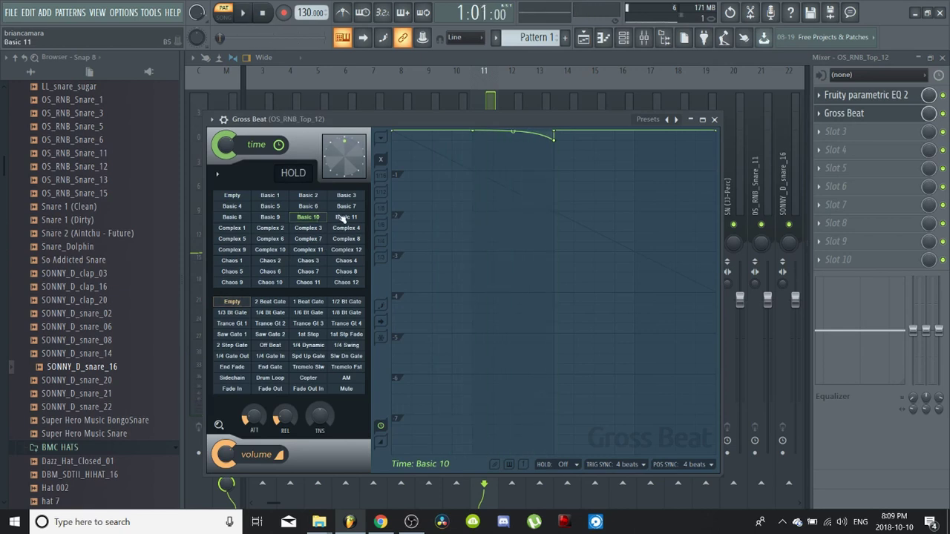
click(343, 217)
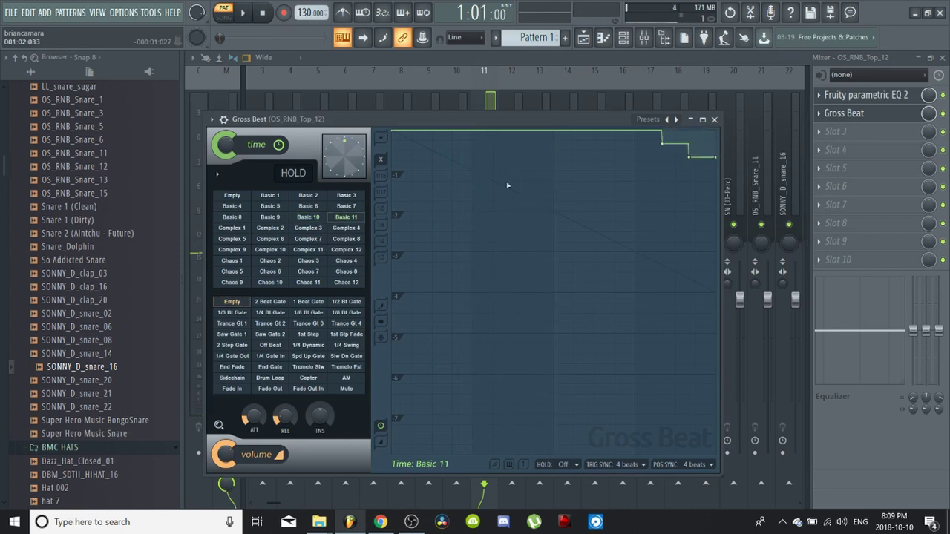
click(233, 228)
click(232, 217)
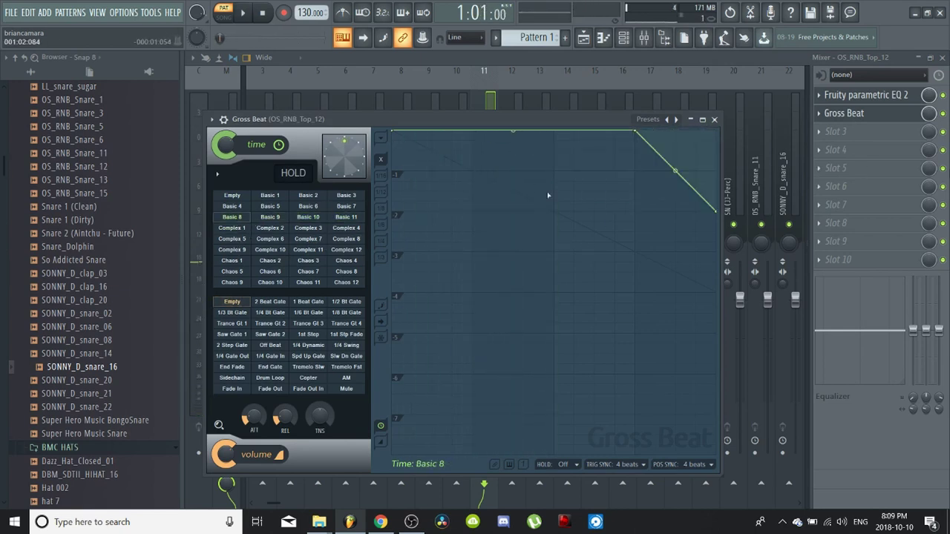
click(268, 195)
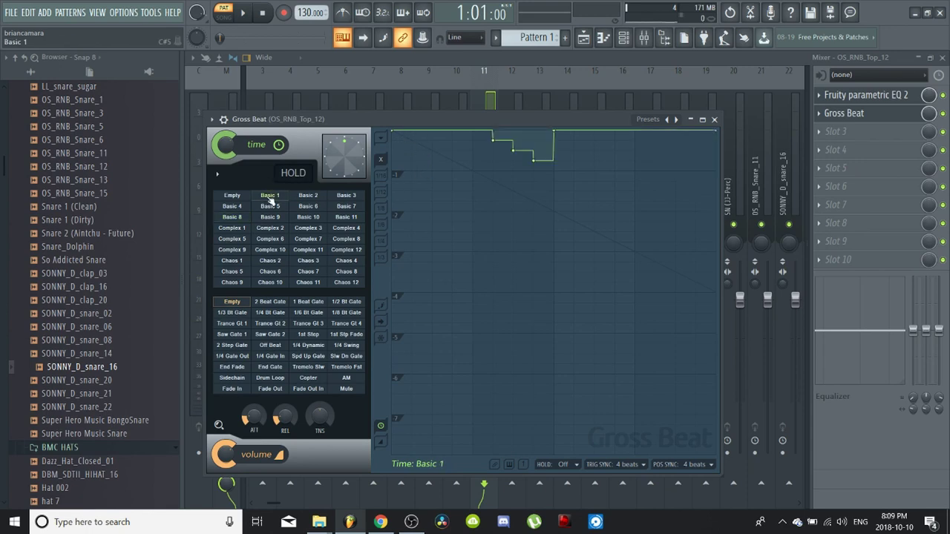
- Try the Gross Beat time patterns Basic 2, Basic 3, Basic 4 and Chaos 6, auditioning the sound during playback
key(space)
click(346, 196)
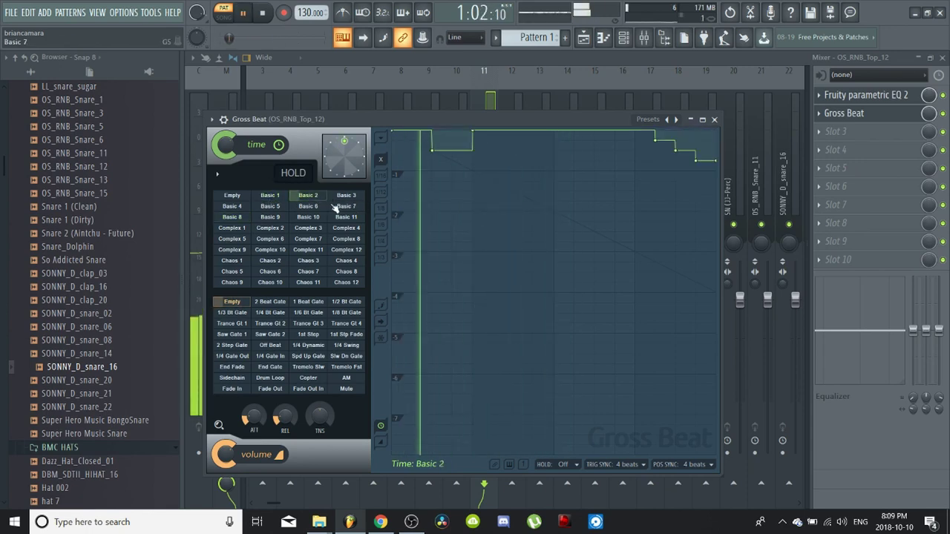
key(space)
key(space)
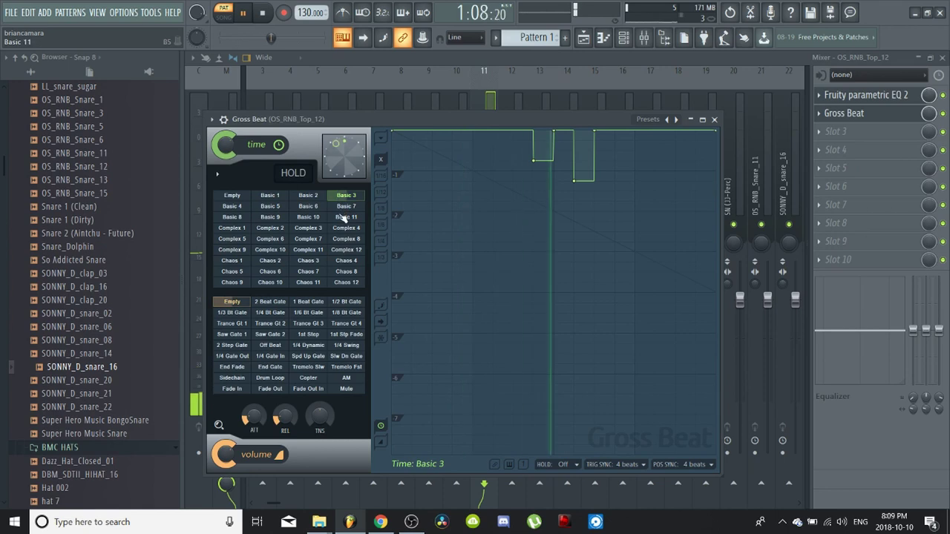
key(space)
click(232, 205)
key(space)
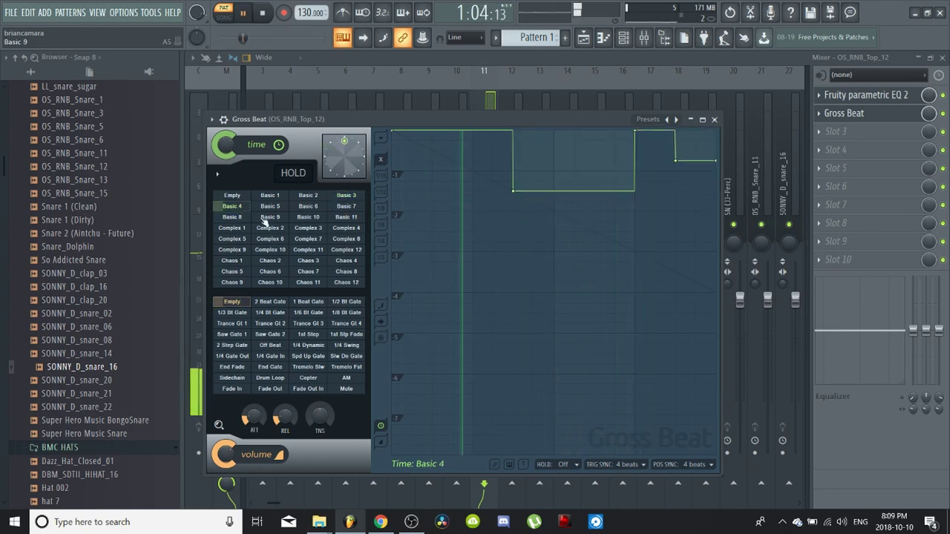
key(space)
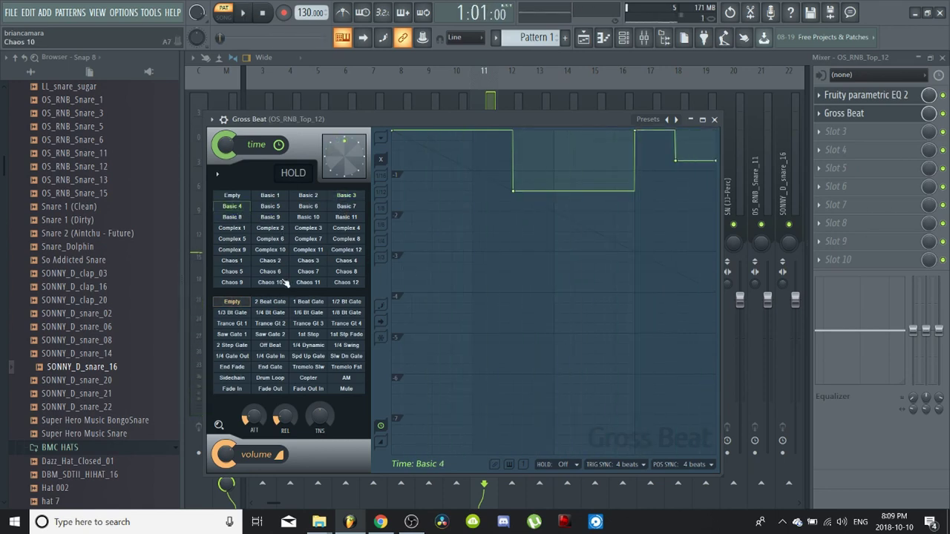
click(282, 273)
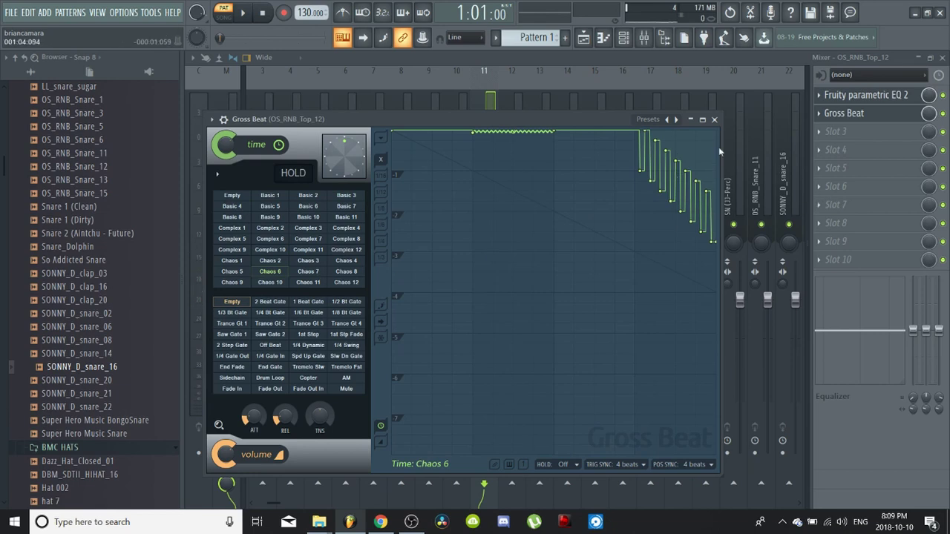
key(space)
key(space)
- Load Gross Beat's Momentary preset with the 1/2 Speed time pattern, audition the result and close both effect windows
click(641, 128)
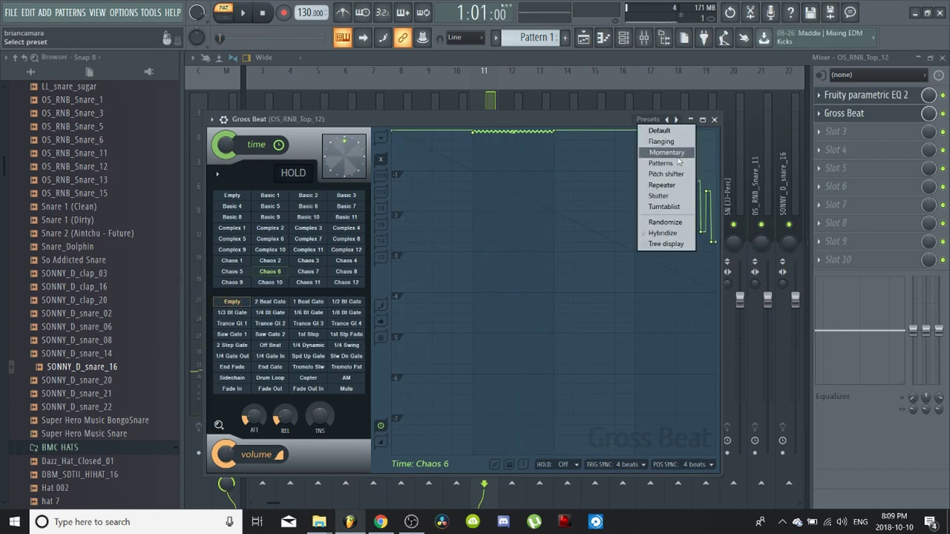
click(672, 153)
click(308, 274)
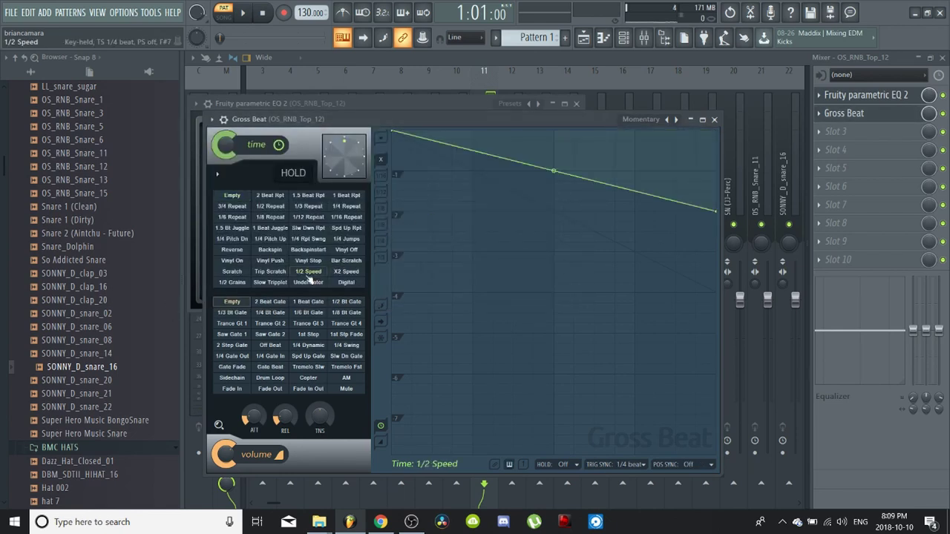
key(space)
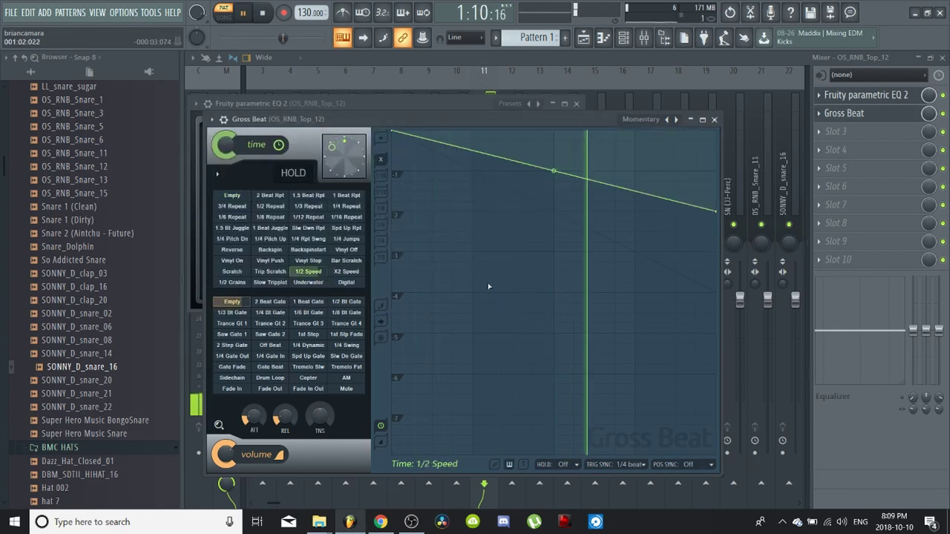
key(space)
key(space)
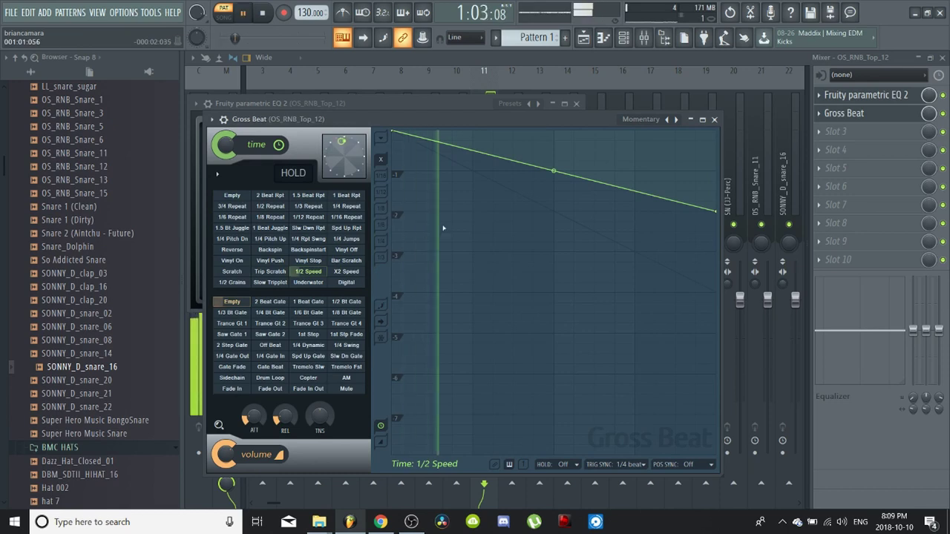
key(space)
click(714, 119)
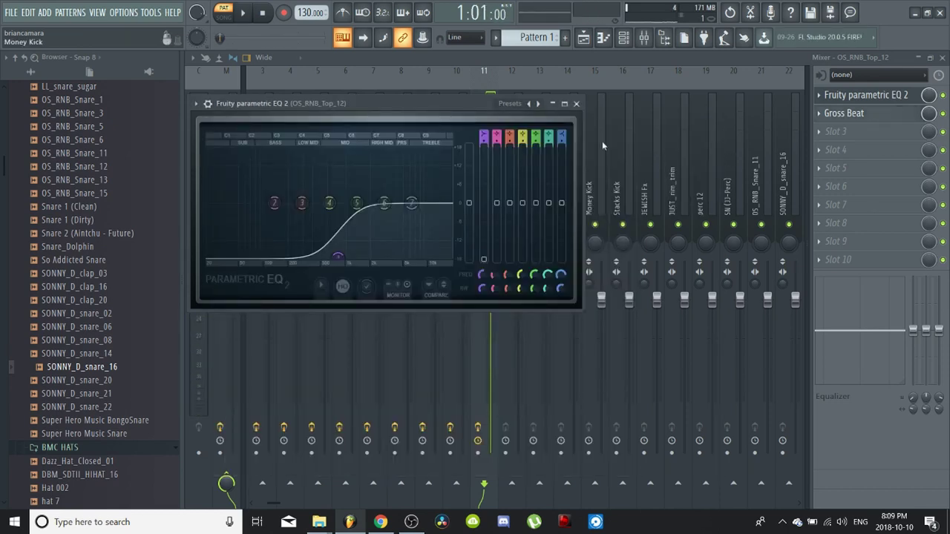
click(577, 104)
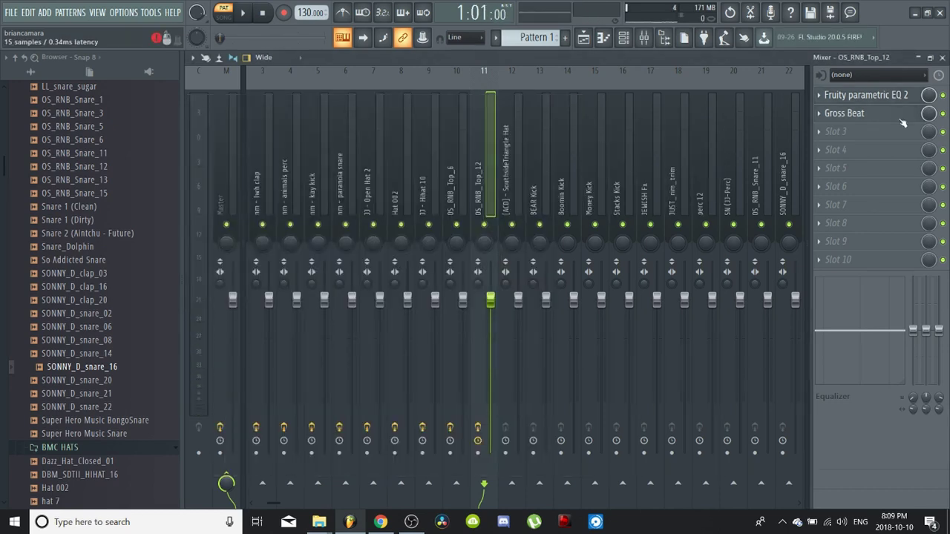
- Try Gross Beat ahead of the EQ in the effect chain, audition it and restore the original order
drag(880, 97, 882, 118)
key(space)
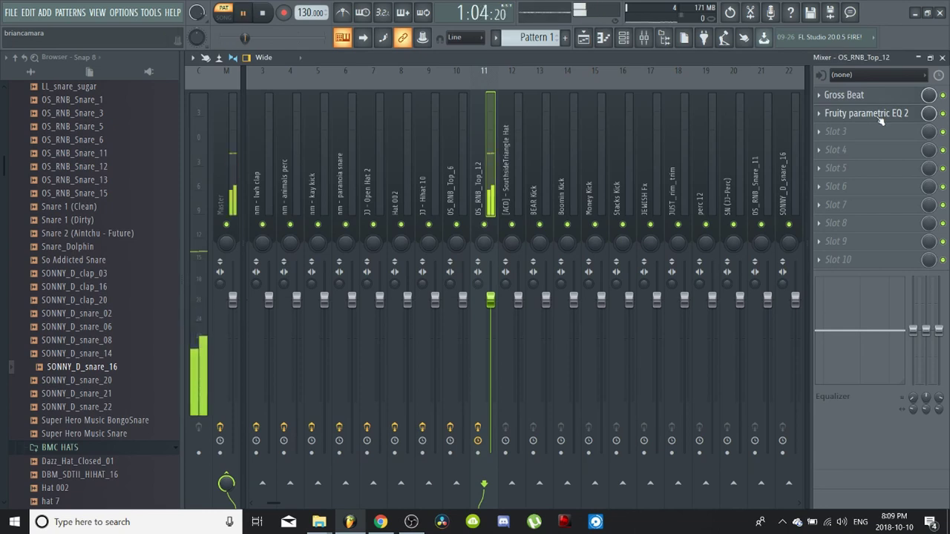
key(space)
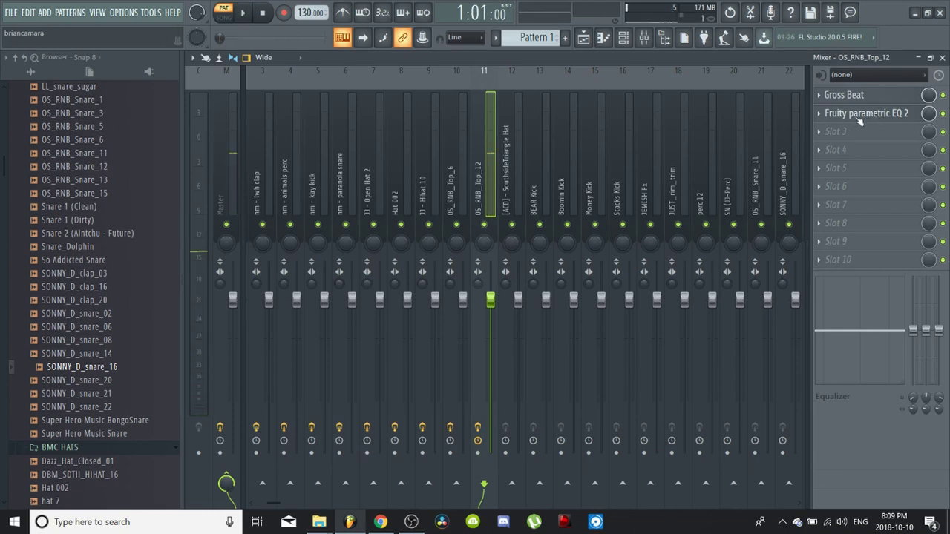
mouse_move(857, 121)
mouse_down()
mouse_move(858, 98)
mouse_move(860, 117)
mouse_up()
drag(860, 96, 856, 119)
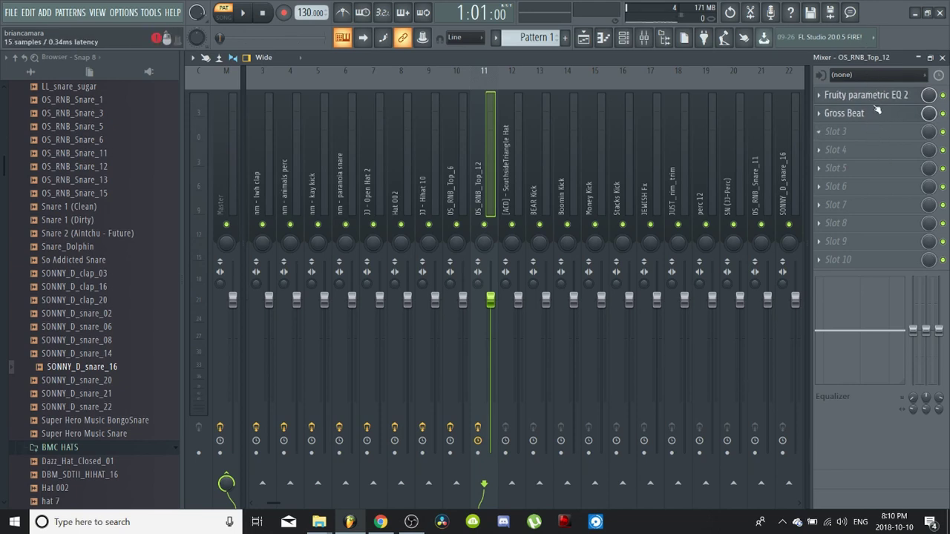
- Add a second Fruity Parametric EQ 2 in slot 3, cut the lows with band 1 at about 655 Hz during playback and close it
click(843, 139)
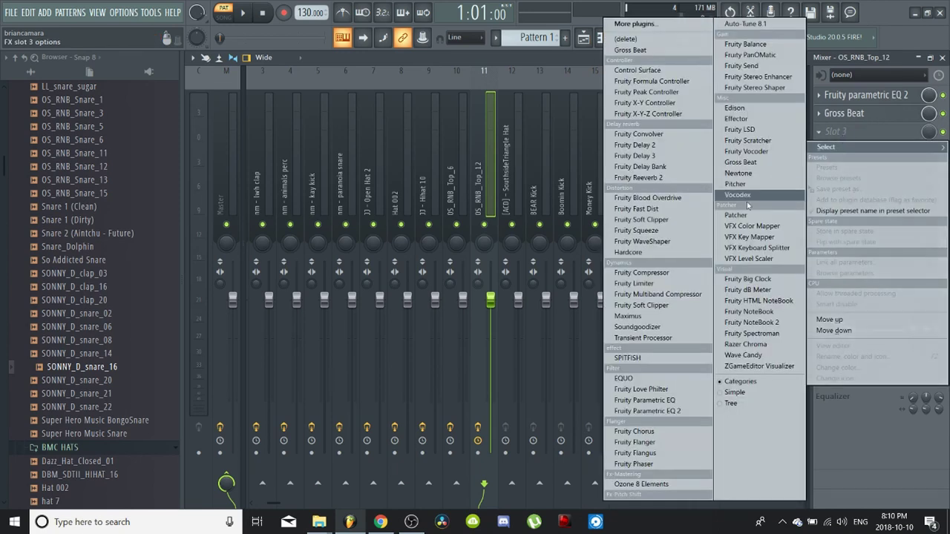
click(653, 410)
key(space)
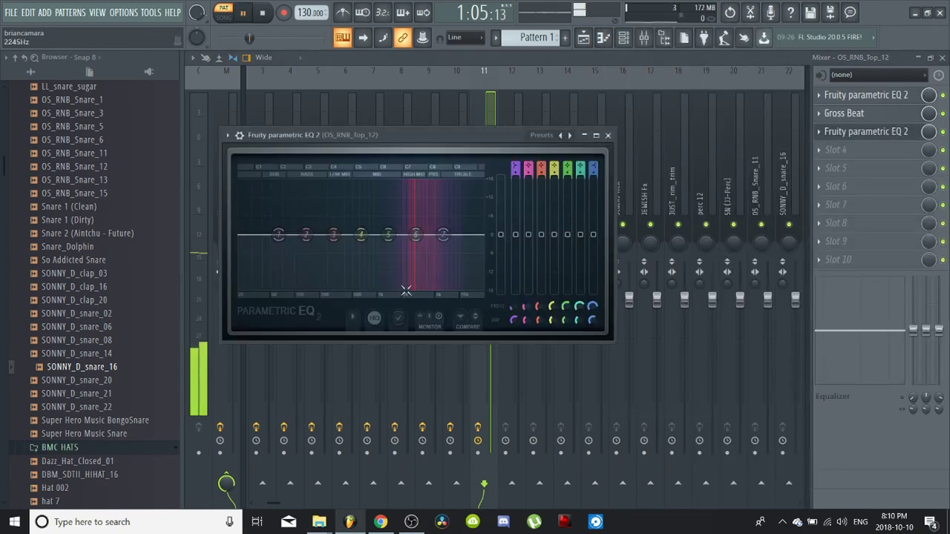
drag(278, 235, 360, 291)
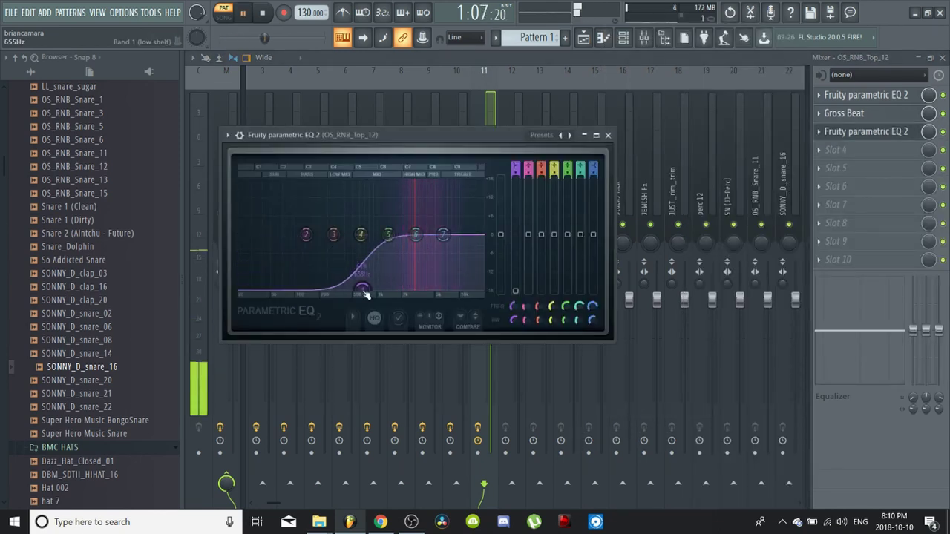
click(591, 136)
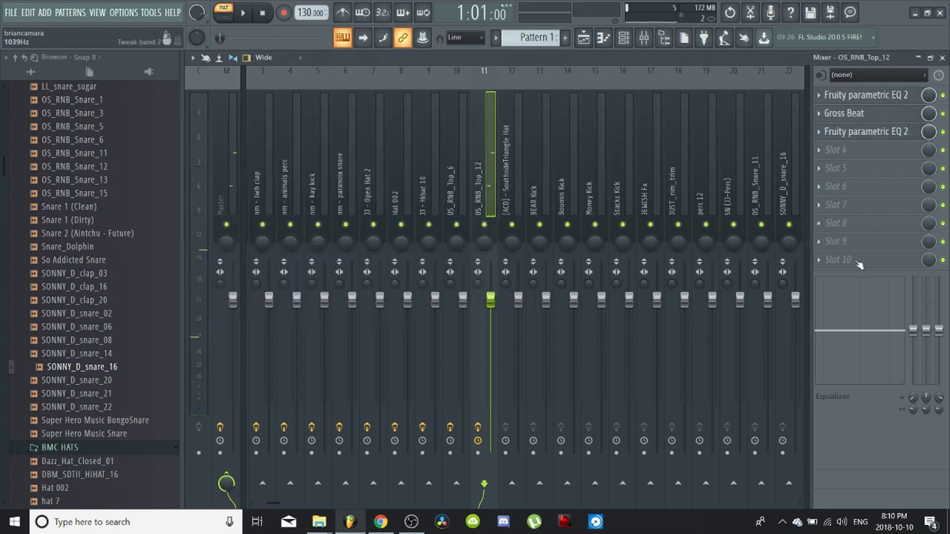
- Insert Edison in slot 4 of the OS_RNB_Top_12 track, set it to record on play and record the pattern
click(859, 152)
click(746, 110)
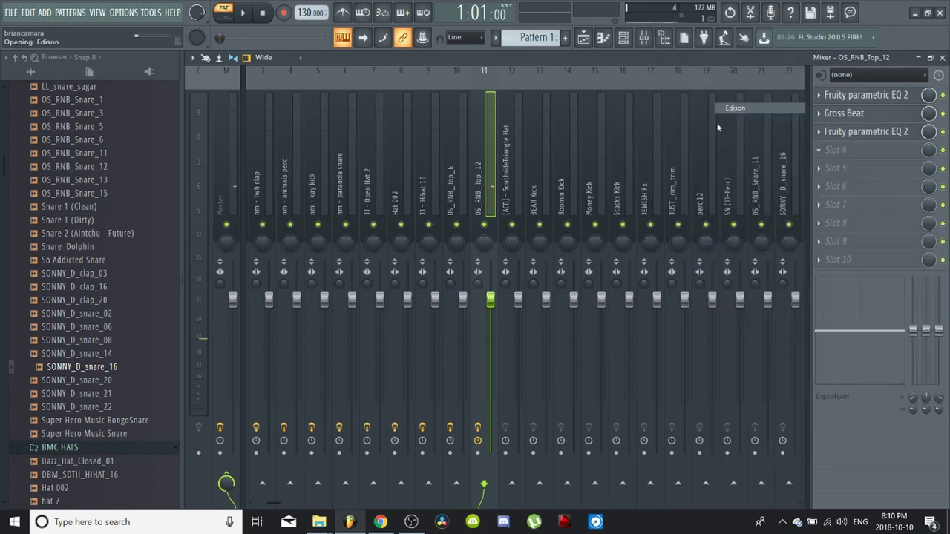
click(379, 172)
click(372, 217)
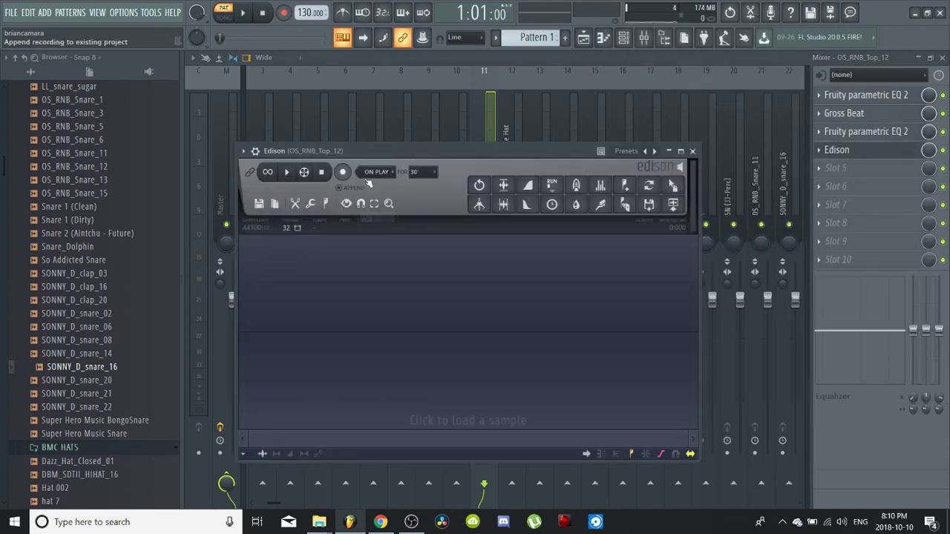
click(343, 172)
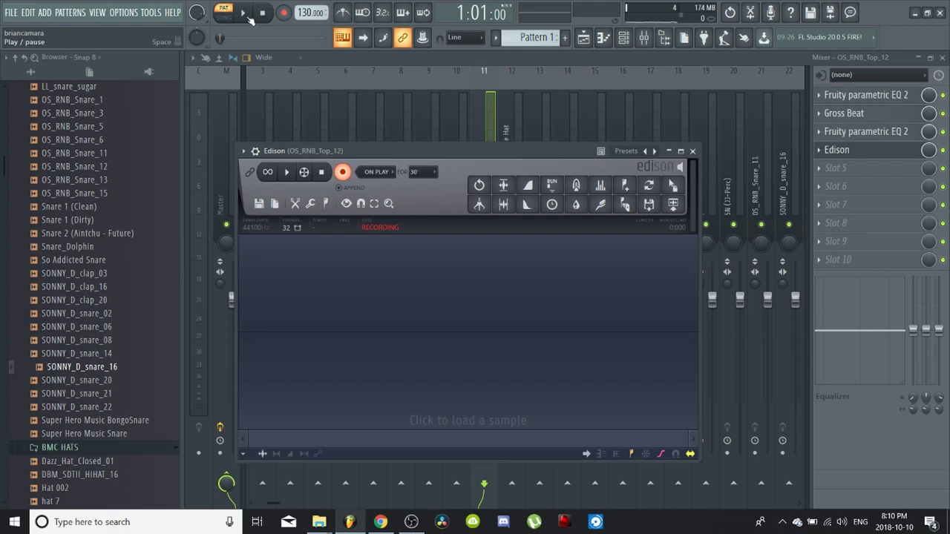
click(244, 13)
click(323, 173)
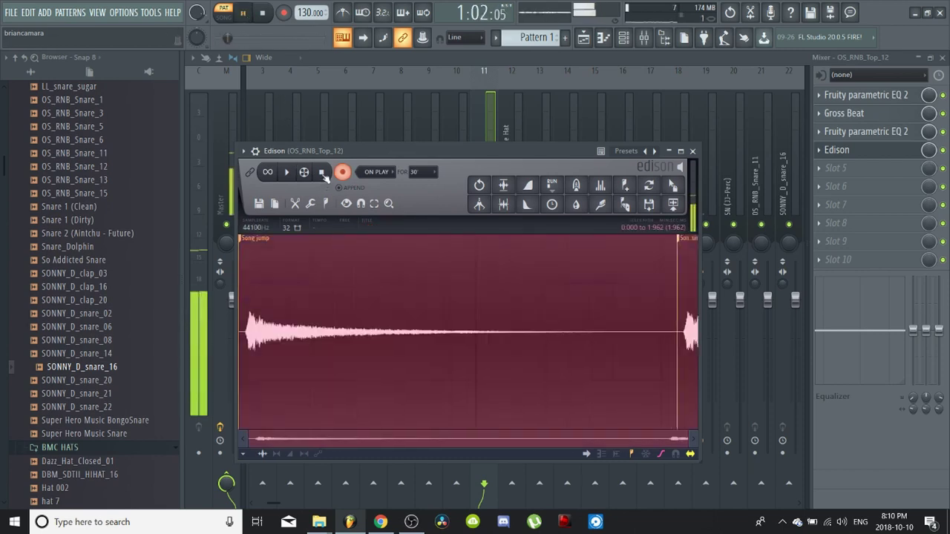
key(space)
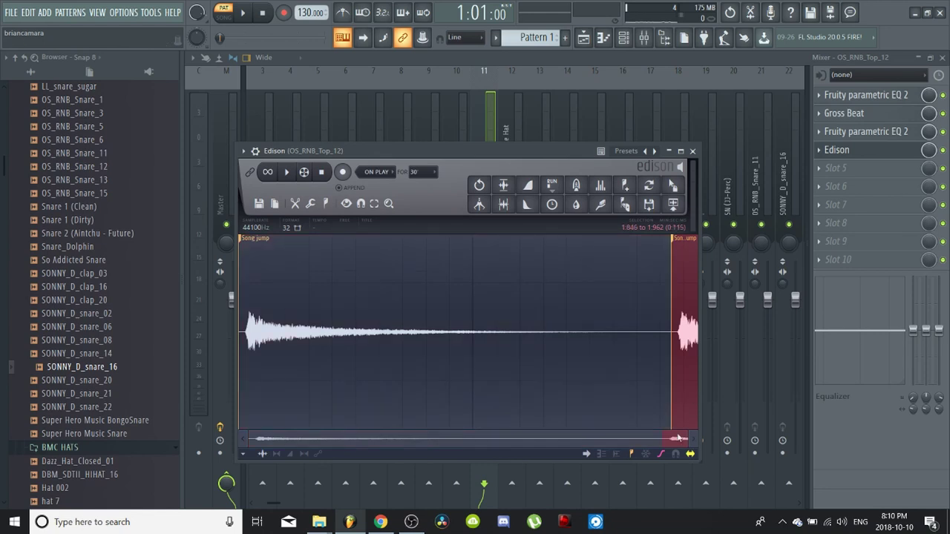
- Trim the Edison recording by deleting the repeated hit at its end and the silence before the first hit
key(Delete)
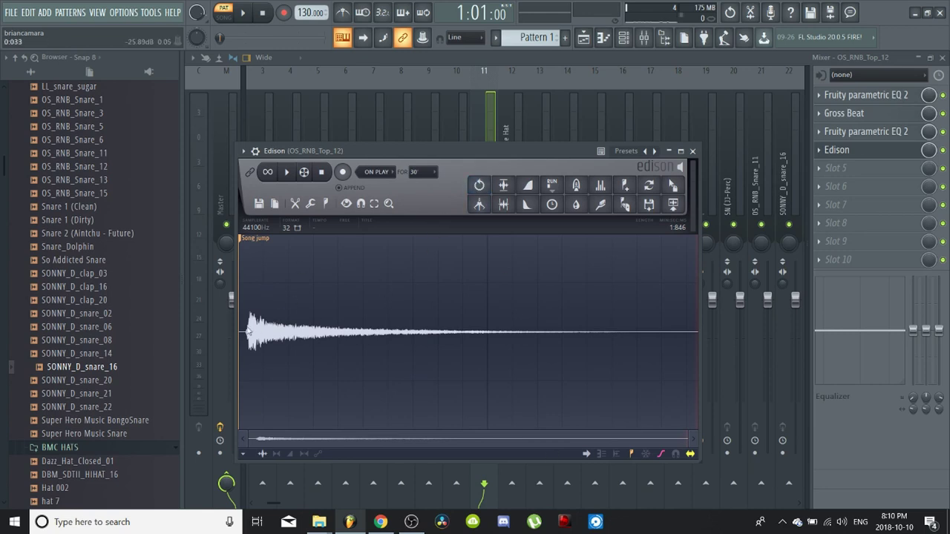
drag(247, 332, 232, 330)
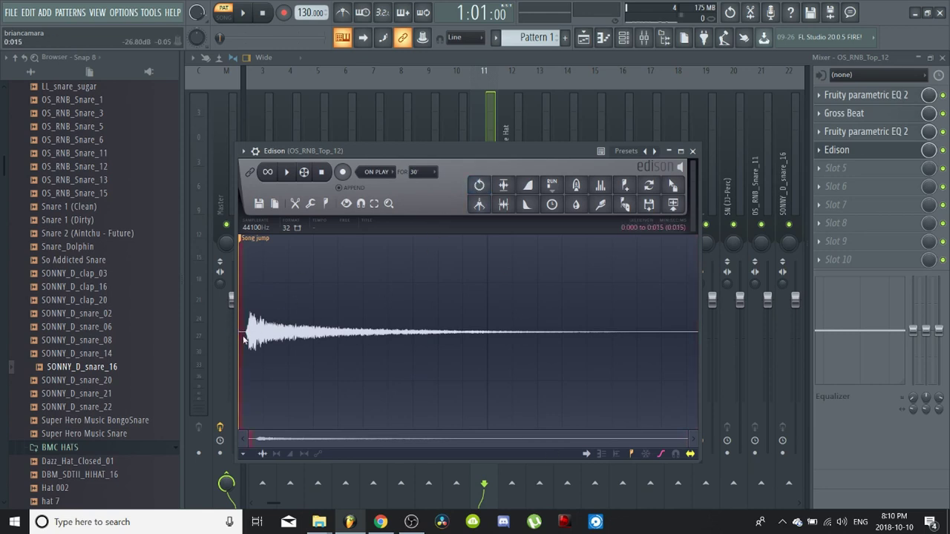
drag(686, 440, 311, 374)
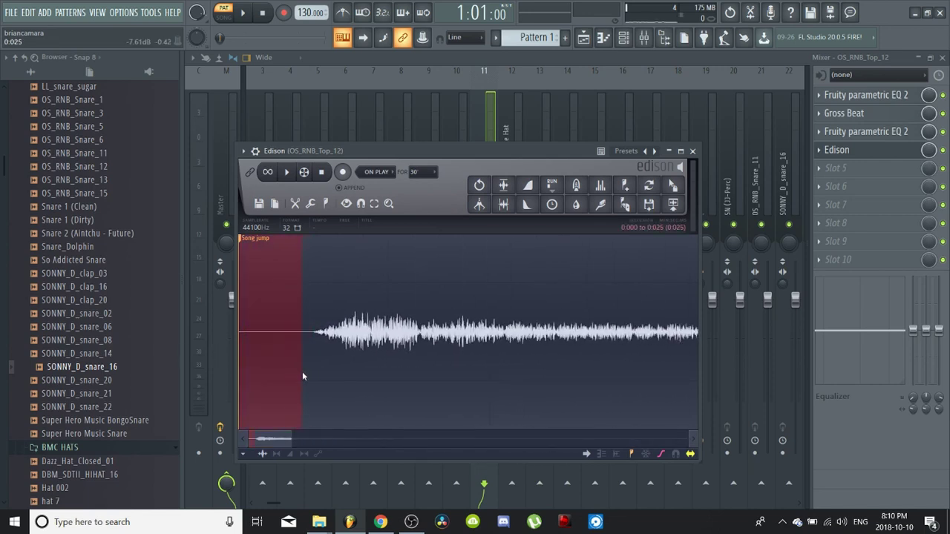
key(Delete)
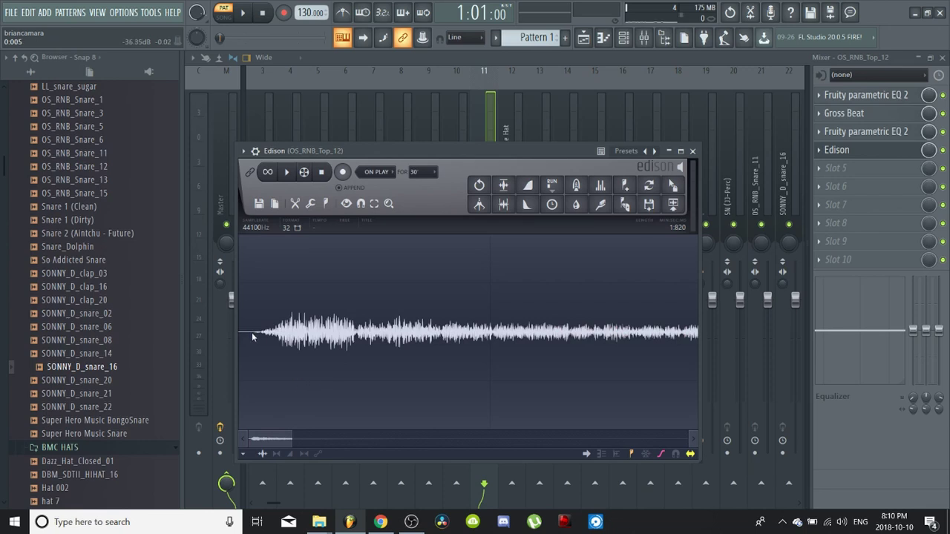
drag(252, 333, 209, 324)
key(Delete)
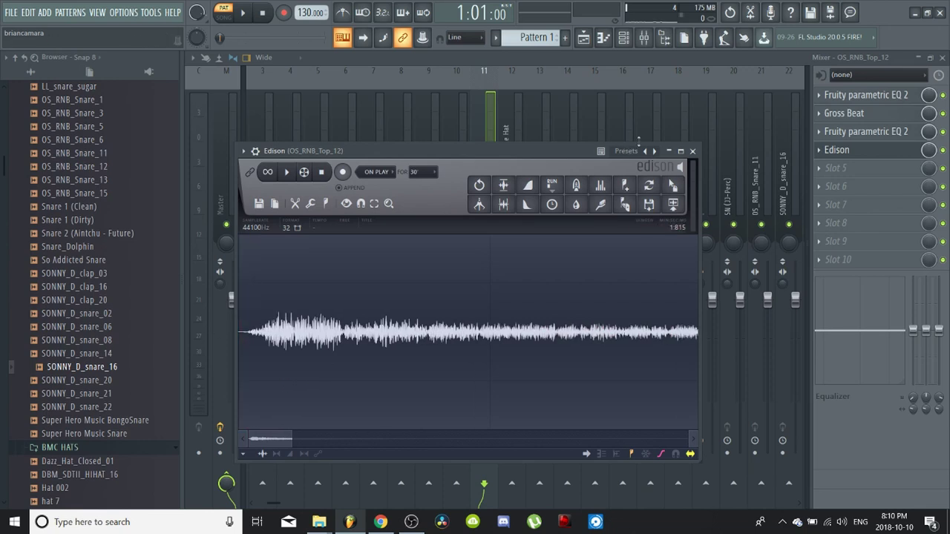
- Save the recording as BMC - Low Open Hat in the BMC's - Dimension Drum Kit folder and close Edison
click(648, 205)
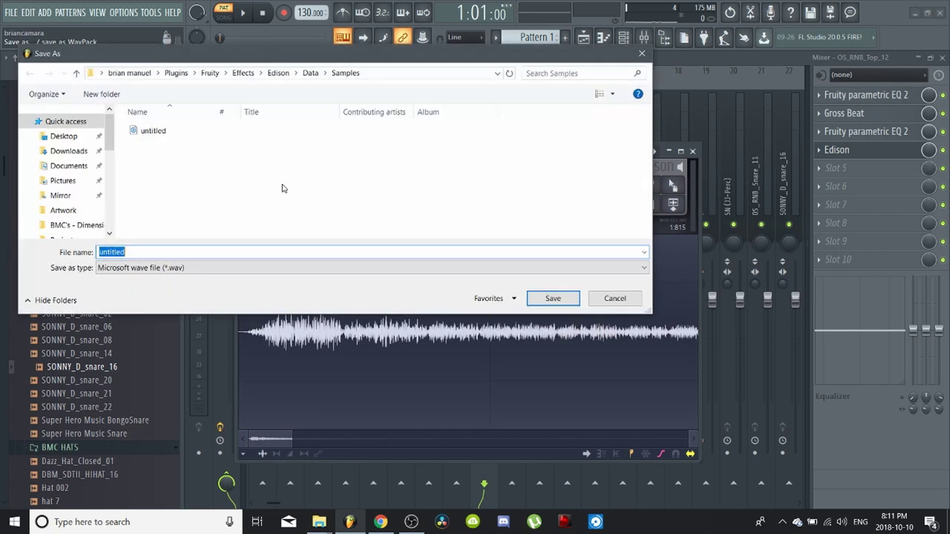
click(78, 225)
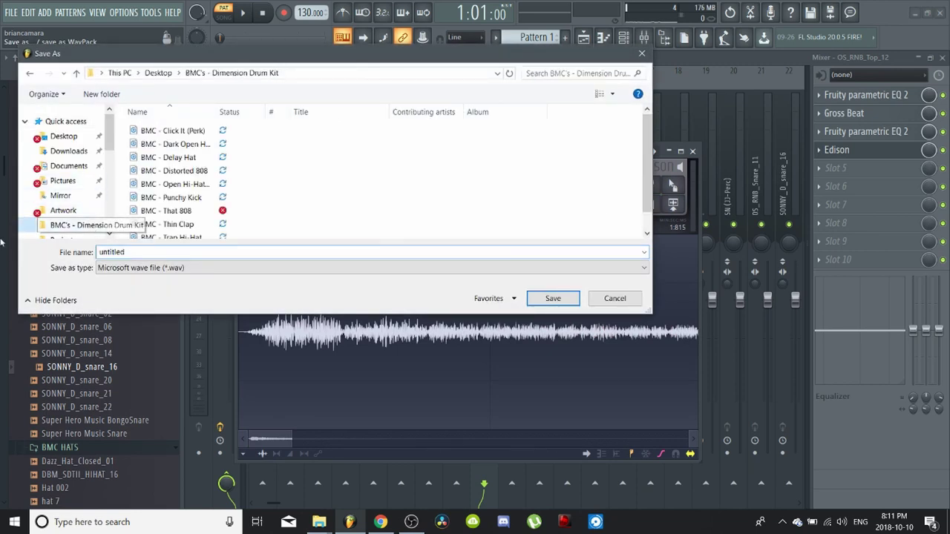
double_click(275, 253)
key(BackSpace)
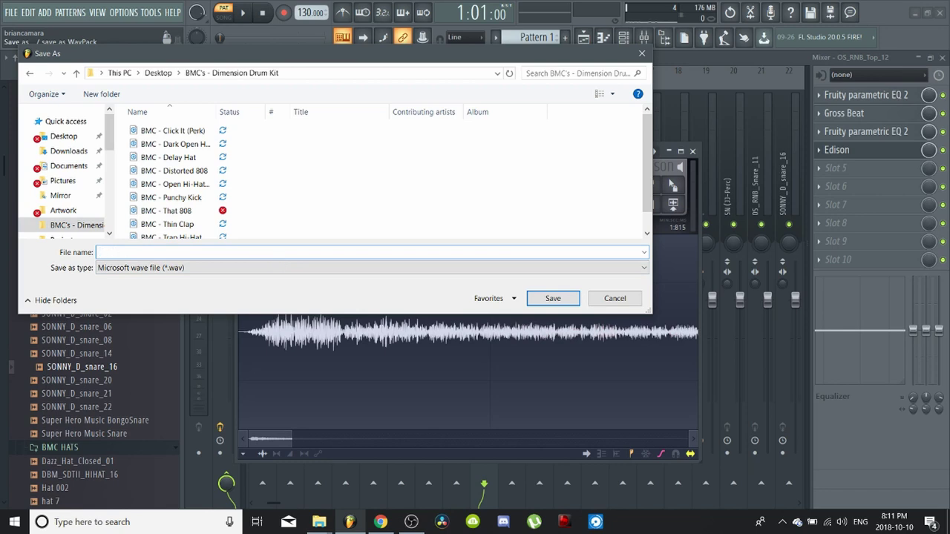
text(BMC)
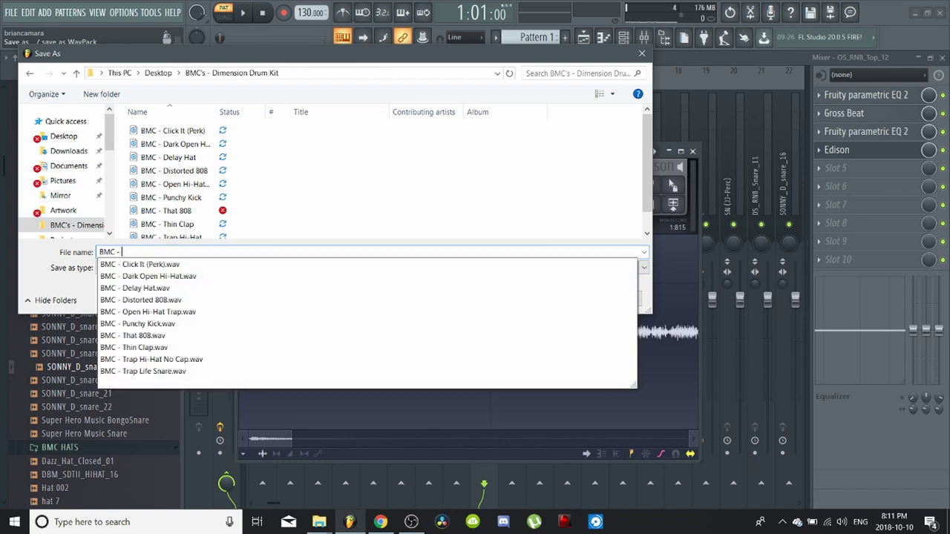
text( - Low Open Hat)
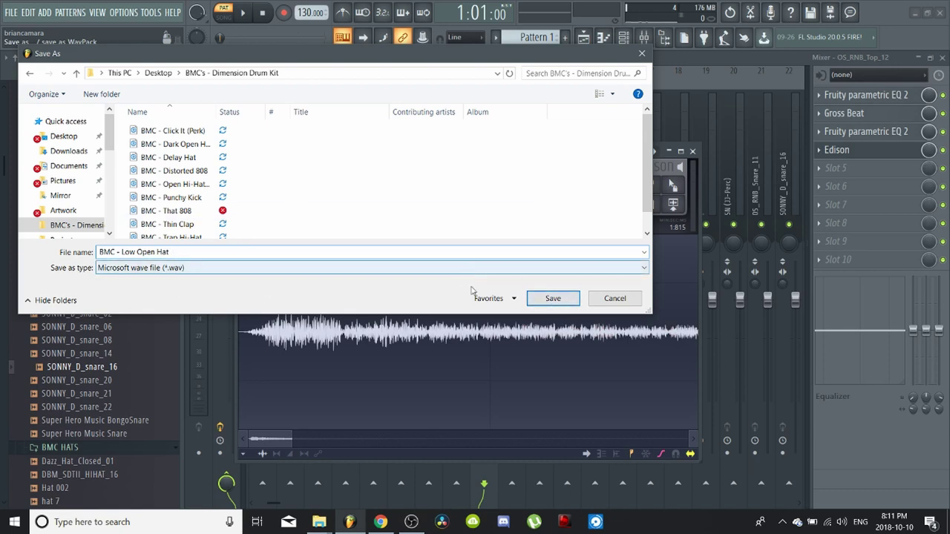
click(549, 297)
click(680, 151)
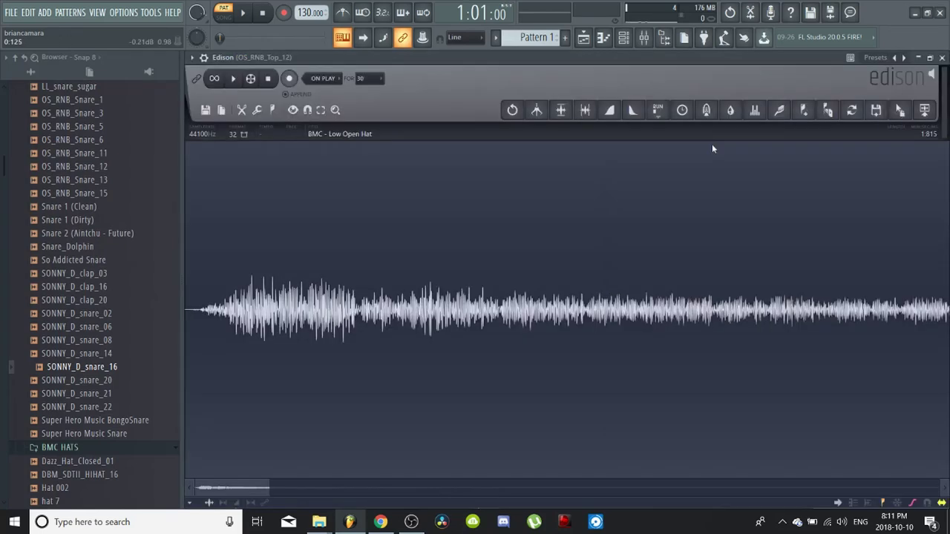
click(943, 58)
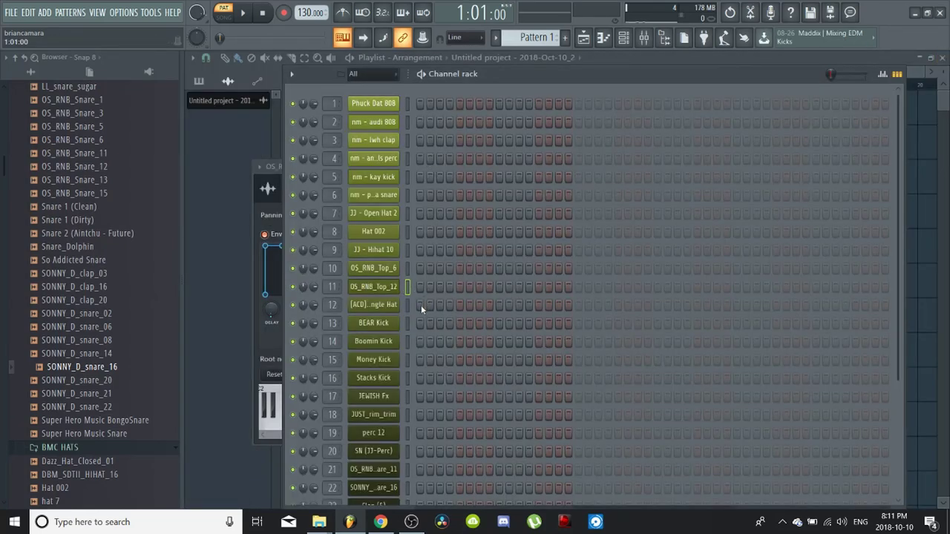
- Open the SouthsideTriangle Hat channel's sampler settings, audition the sample and keep its start offset at 0%
click(378, 311)
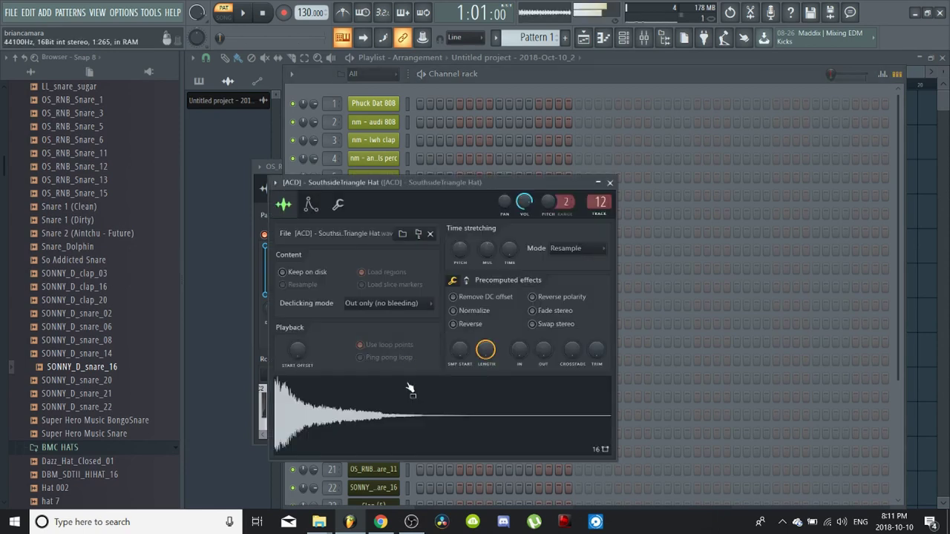
click(457, 432)
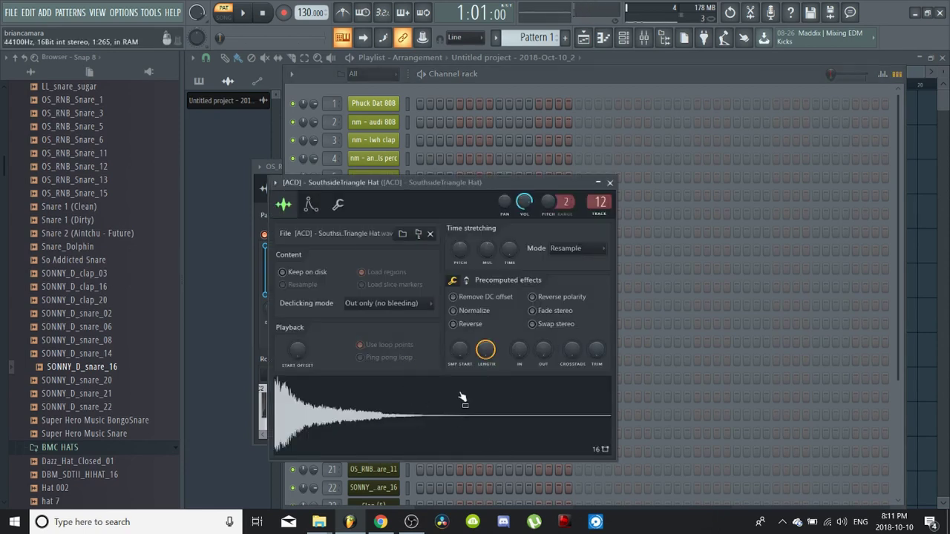
click(303, 355)
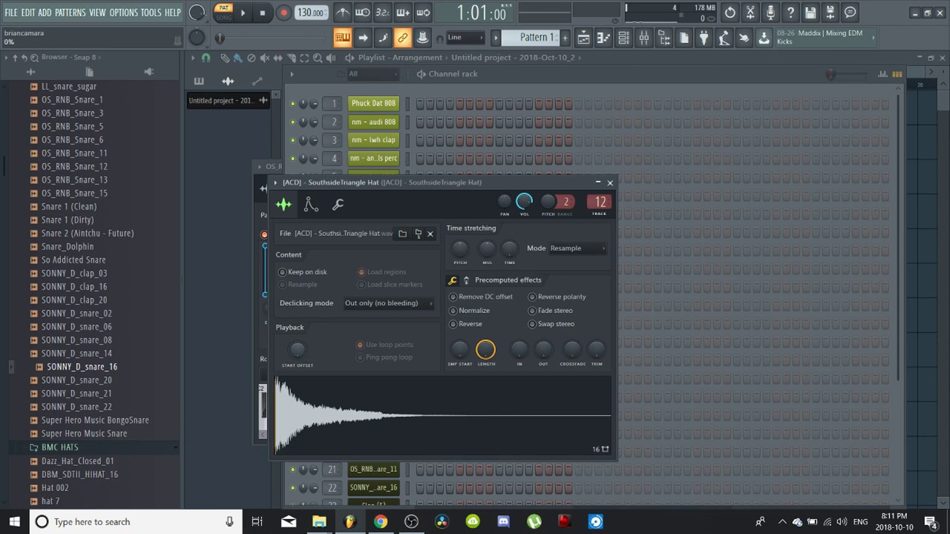
drag(303, 355, 303, 362)
- Try a later sample start on the SouthsideTriangle Hat, fine-tuning and auditioning it
drag(466, 350, 460, 331)
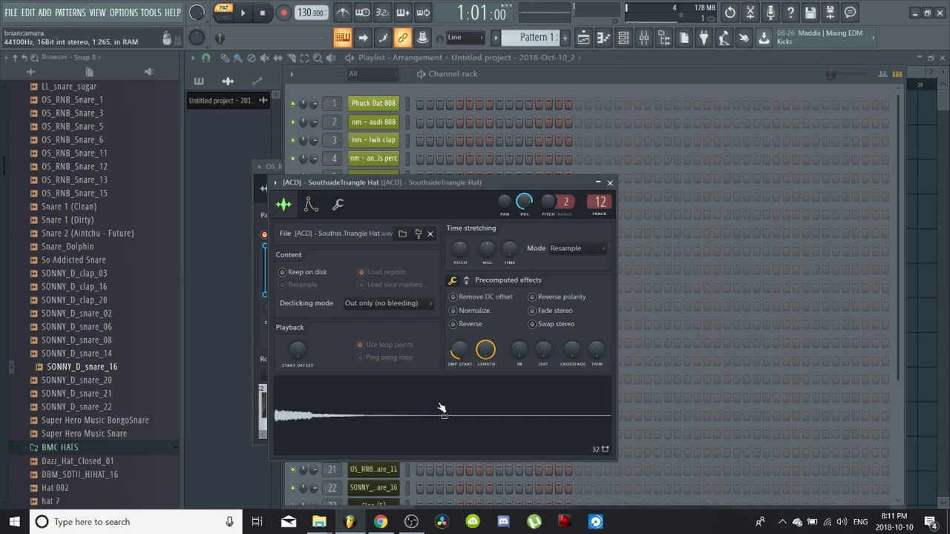
drag(460, 352, 459, 355)
click(471, 402)
click(472, 389)
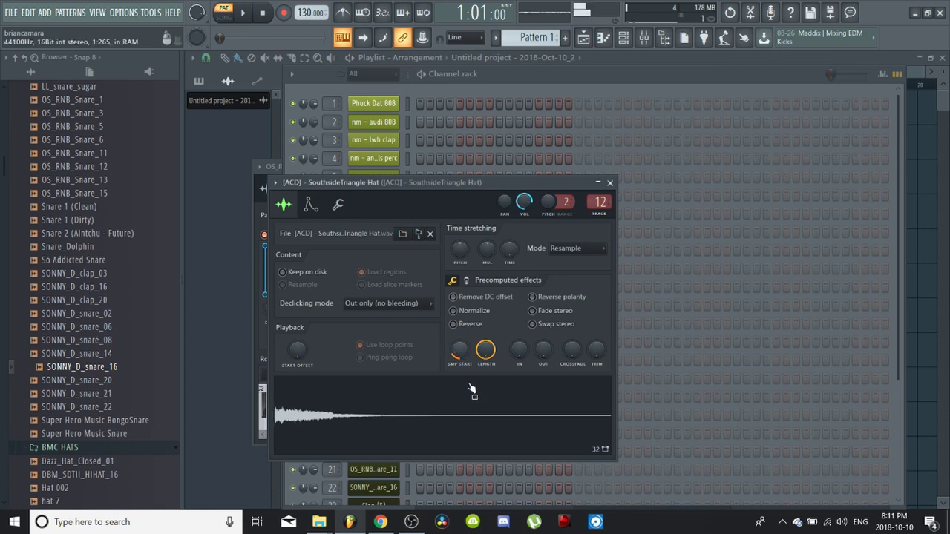
- Normalize the SouthsideTriangle Hat sample, reset its sample start to zero and audition the result
click(454, 310)
click(452, 414)
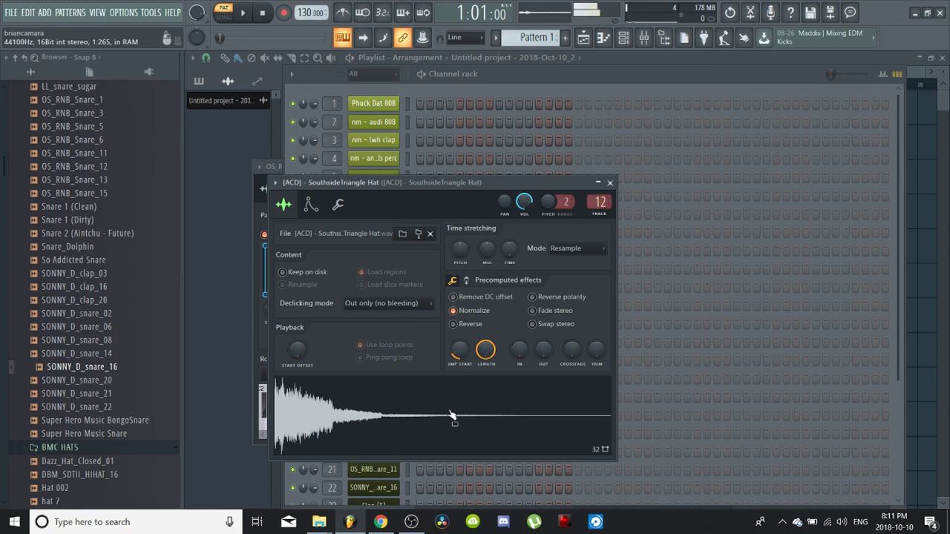
drag(459, 352, 459, 368)
click(477, 411)
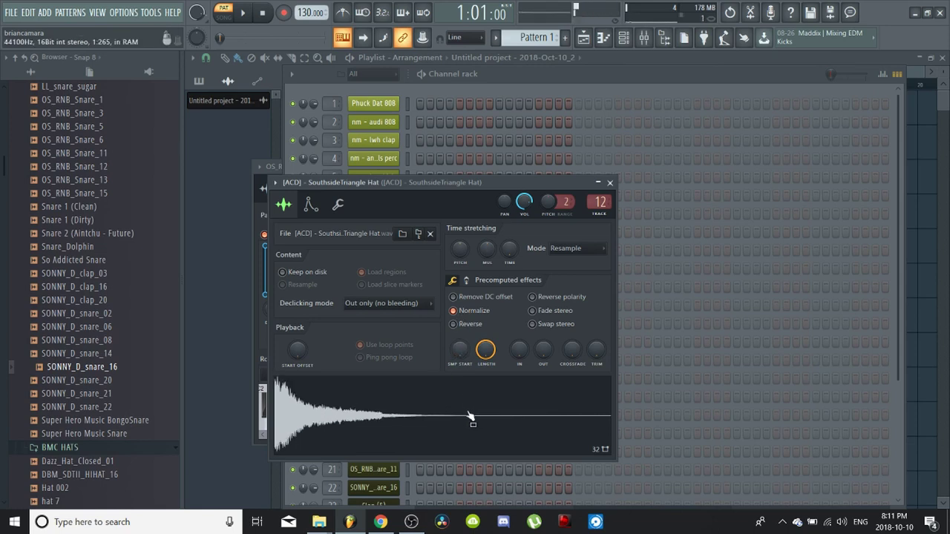
click(470, 416)
- Add a fade-out to the hat sample, reduce it slightly from the maximum and audition it
drag(491, 354, 543, 267)
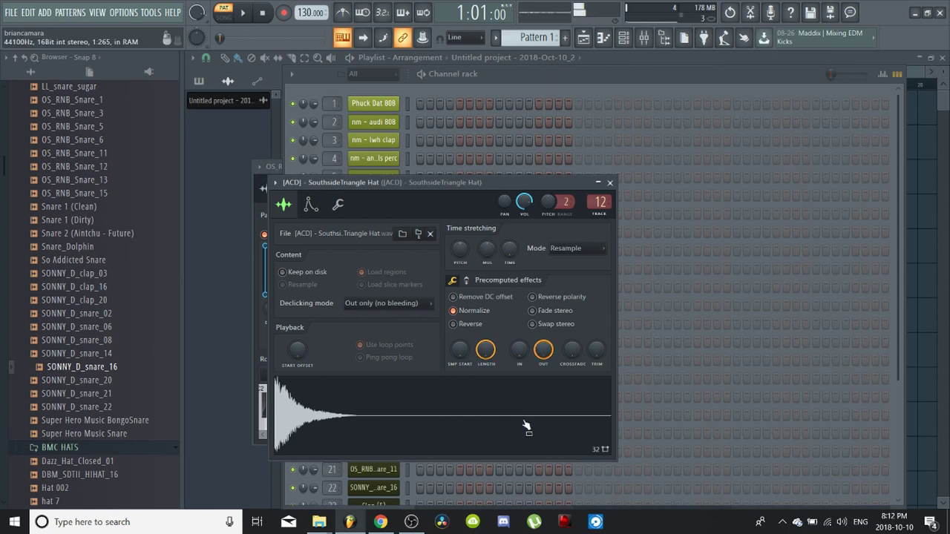
drag(543, 351, 543, 371)
click(490, 438)
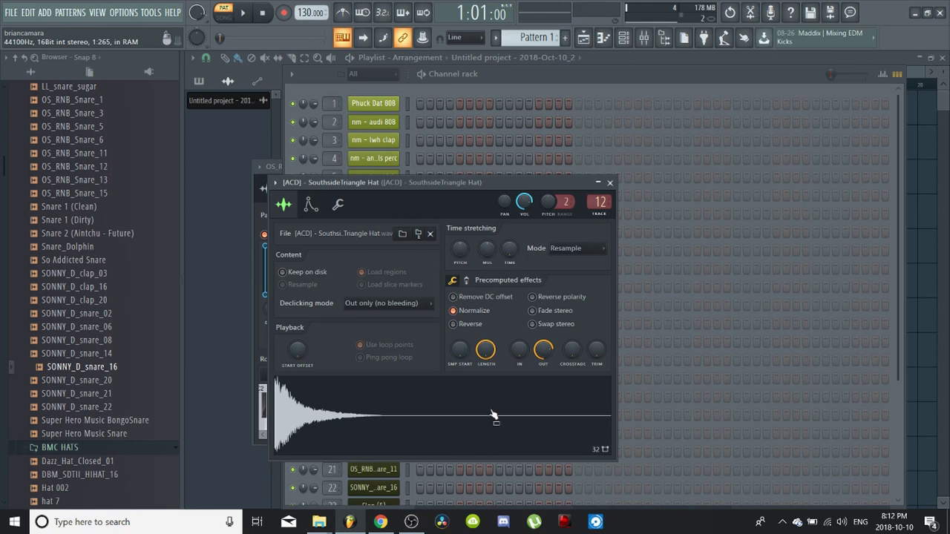
- Try a lower pitch shift, reset it with the stretch mode on Auto, and place the hat on the pattern's first step
click(311, 204)
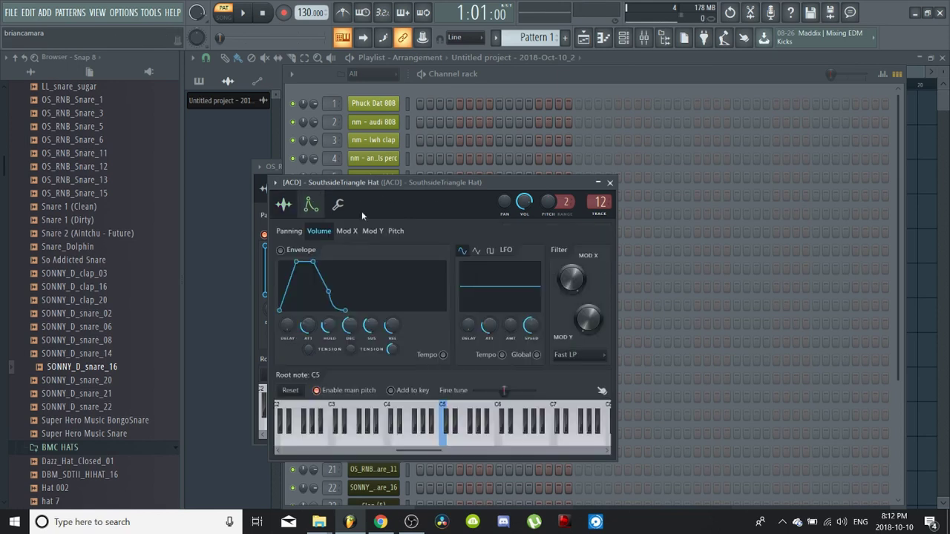
click(285, 205)
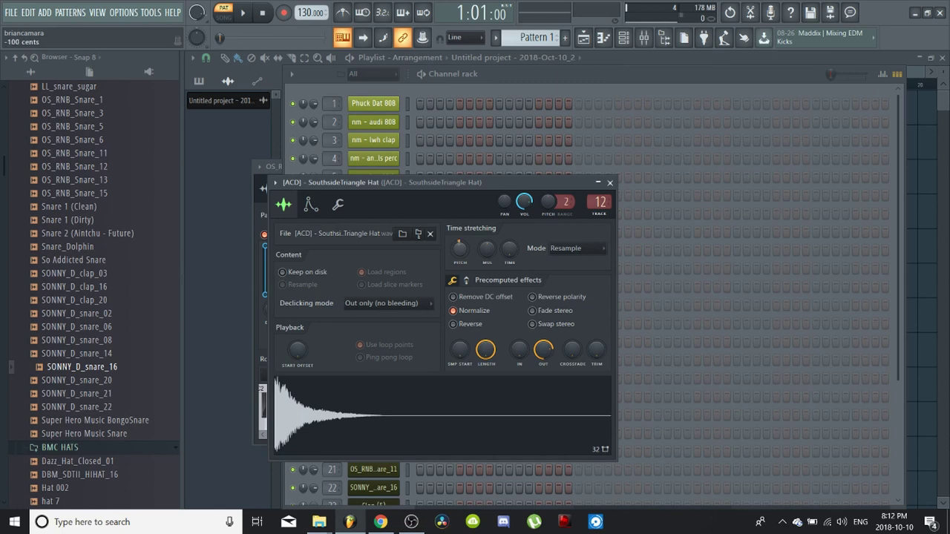
drag(460, 249, 459, 257)
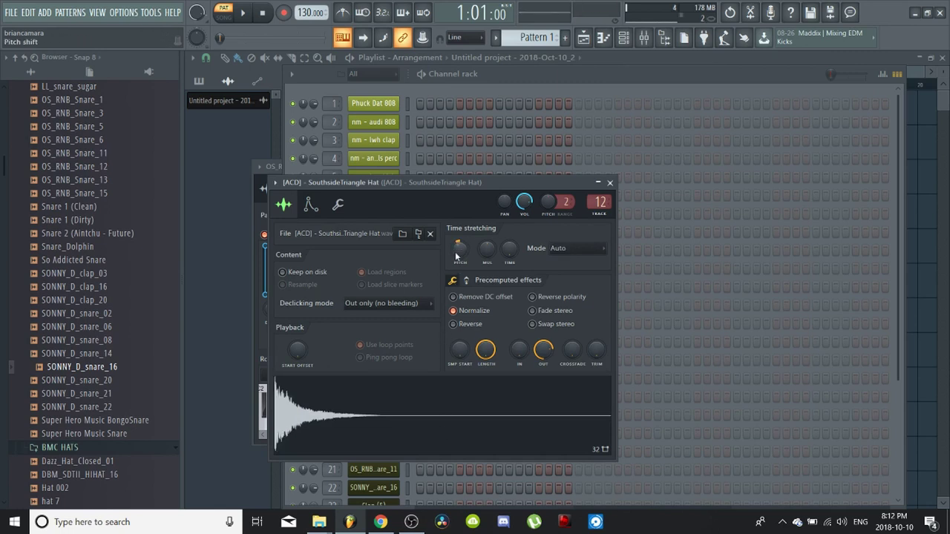
click(438, 413)
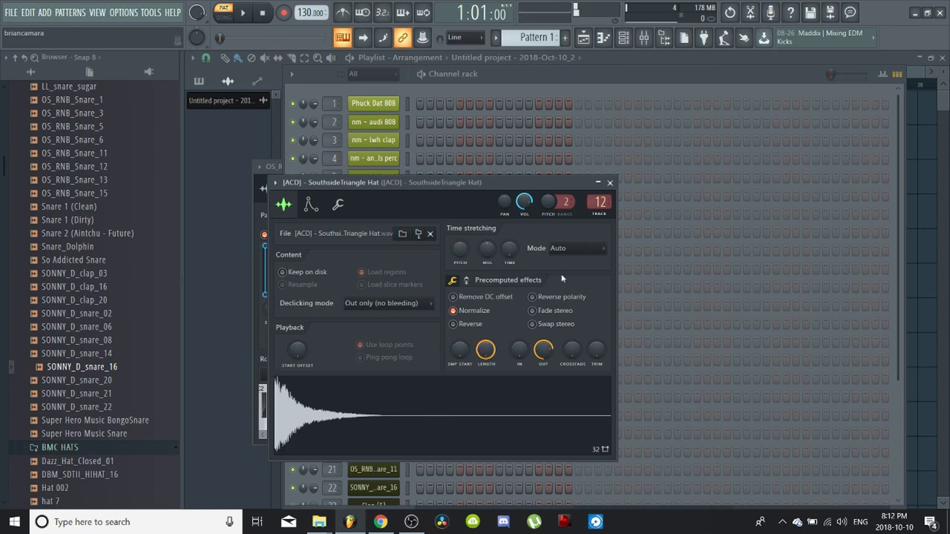
click(610, 182)
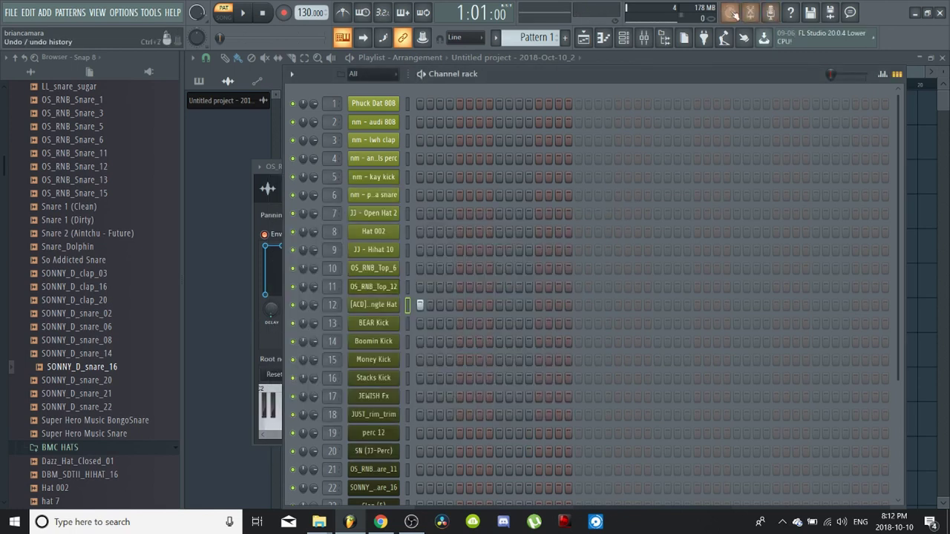
- Insert Fruity Reeverb 2 in the first effect slot of the SouthsideTriangle Hat mixer track and load the Cathedral preset
click(643, 37)
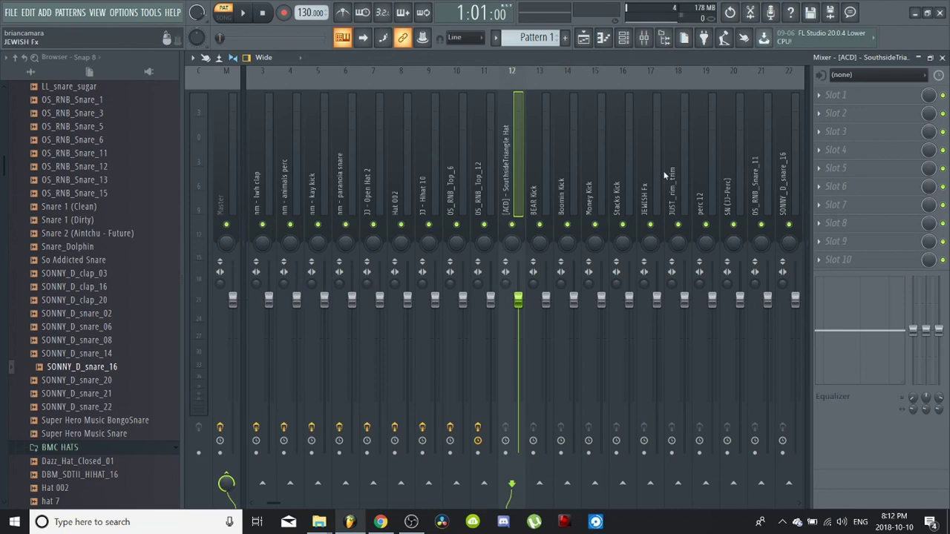
click(835, 95)
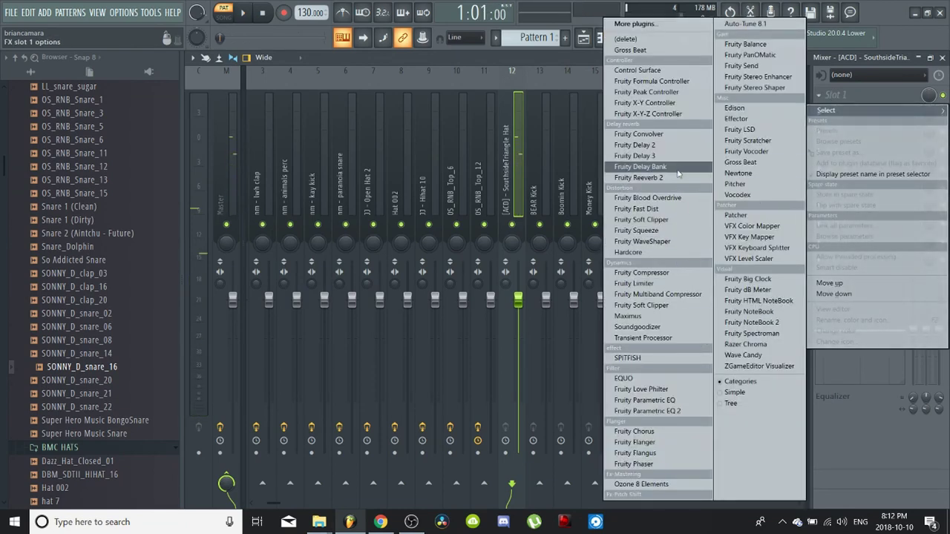
click(645, 177)
click(518, 135)
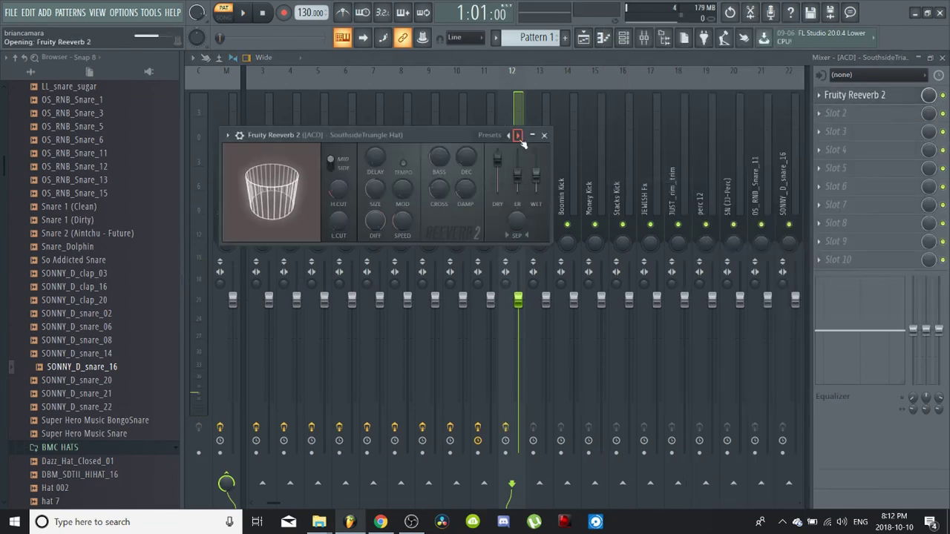
- Try the Cathedral reverb with the dry level at minimum and the wet level at maximum, auditioning the hat
key(space)
drag(536, 172, 538, 184)
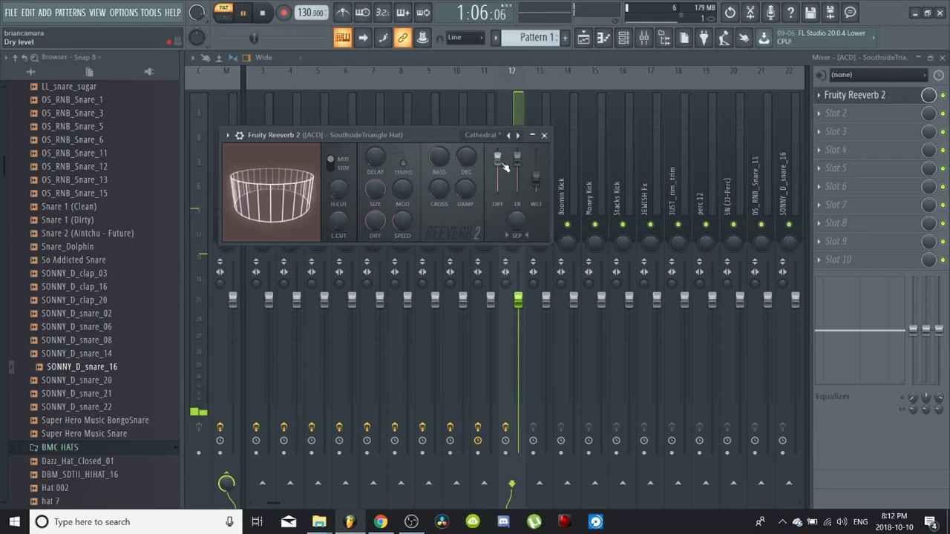
drag(537, 178, 537, 175)
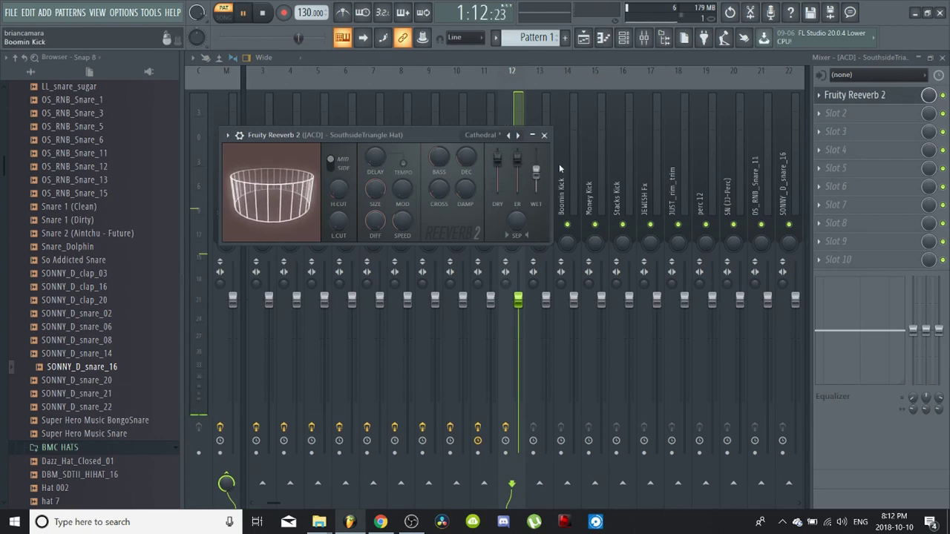
key(space)
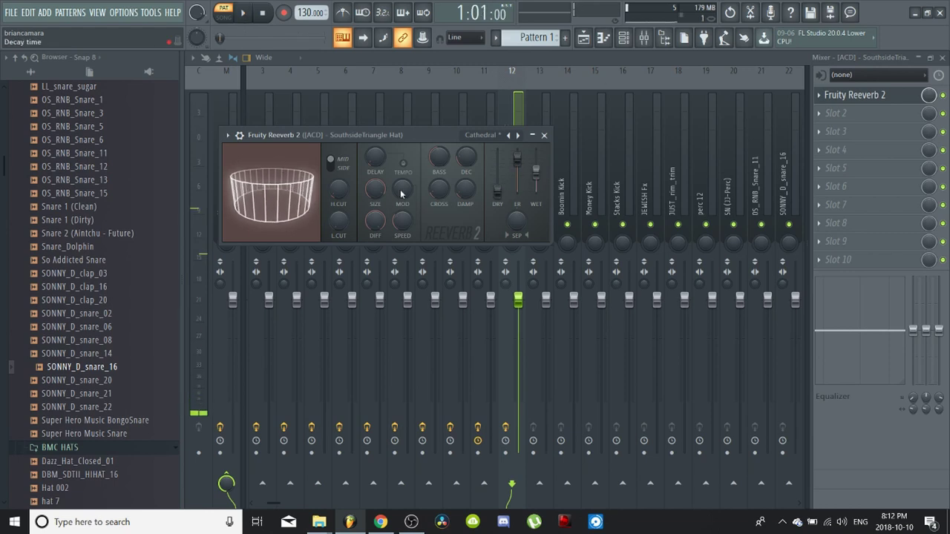
drag(536, 174, 548, 13)
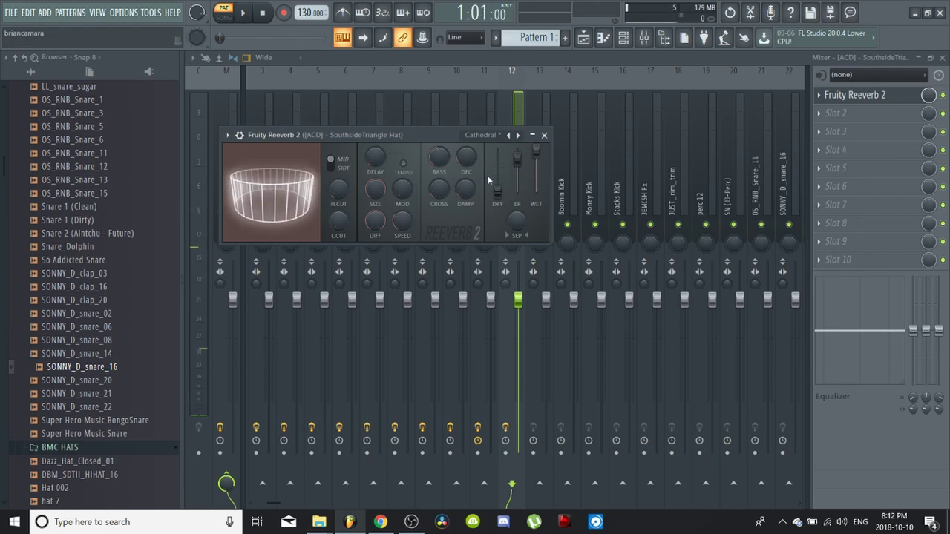
- Try a Reeverb 2 mix level of 7%, raise it moderately and audition the hat
drag(929, 95, 928, 110)
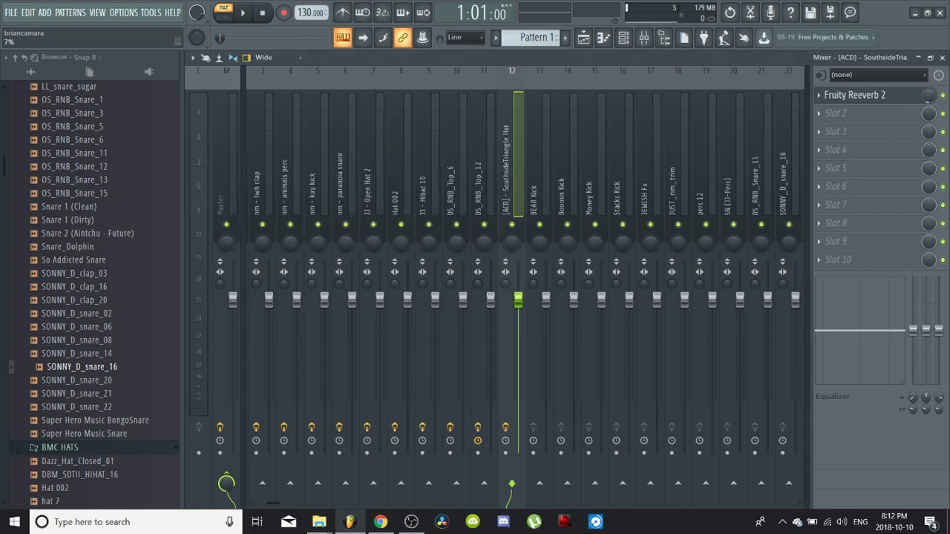
key(space)
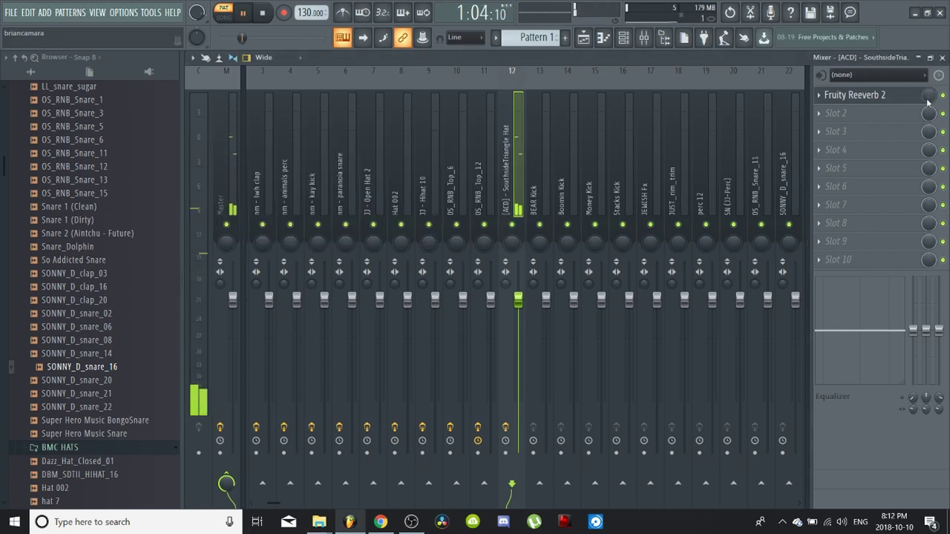
key(space)
drag(928, 99, 929, 84)
key(space)
key(space)
key(space)
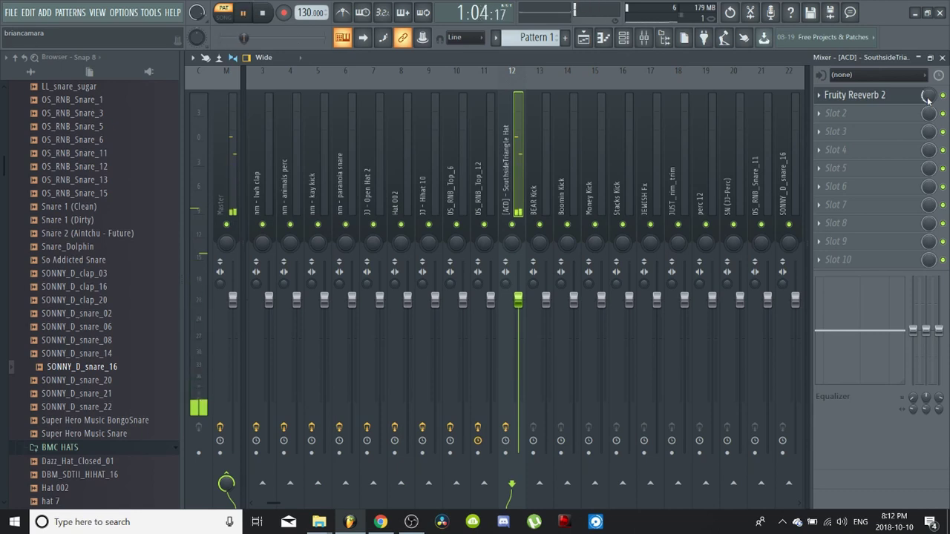
- Try a lower wet level in Reeverb 2, switch it to the Default preset and audition the hat
click(883, 95)
key(space)
drag(536, 153, 536, 167)
key(space)
click(518, 135)
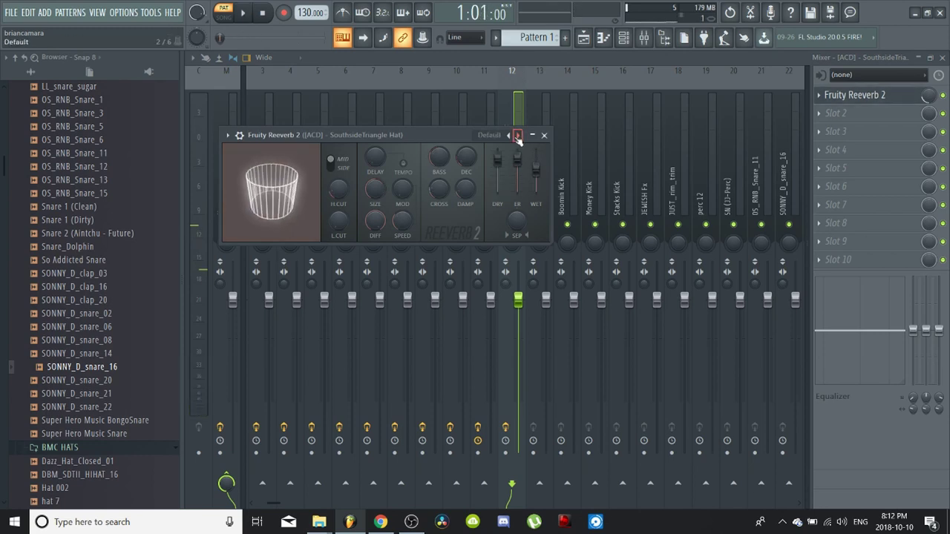
key(space)
key(space)
- Adjust the wet and dry levels of the Default reverb, audition the hat and set the effect's mix level to 21%
drag(536, 170, 498, 191)
key(space)
key(space)
key(space)
key(space)
click(927, 96)
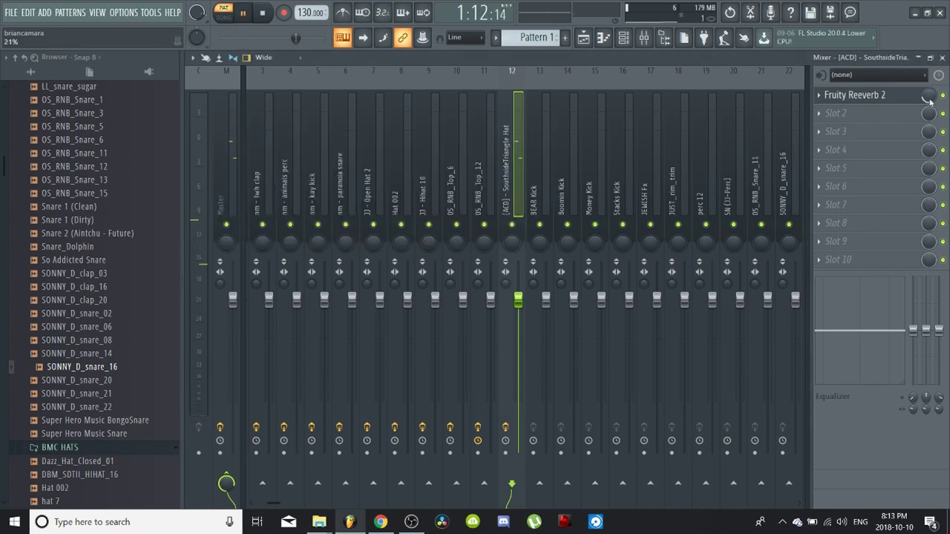
key(space)
- Add Fruity Parametric EQ 2 in the second slot, cut the lows with band 1, and lower band 7 to -18 dB at 20000 Hz
click(845, 121)
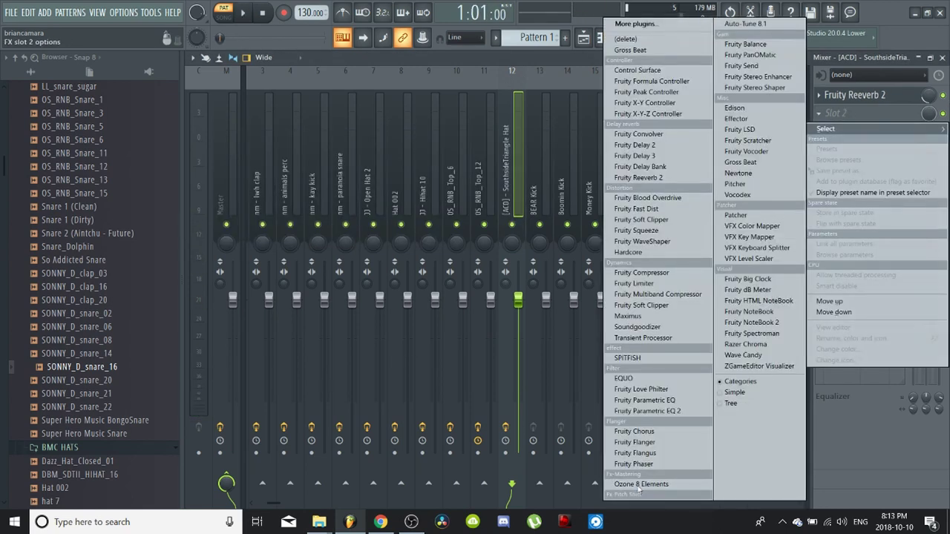
click(688, 410)
key(space)
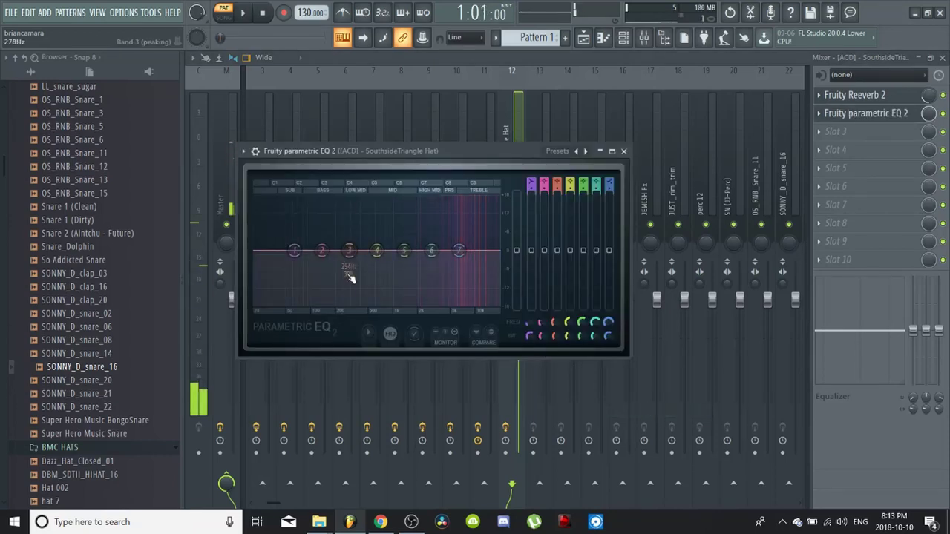
drag(293, 250, 413, 308)
drag(459, 250, 495, 304)
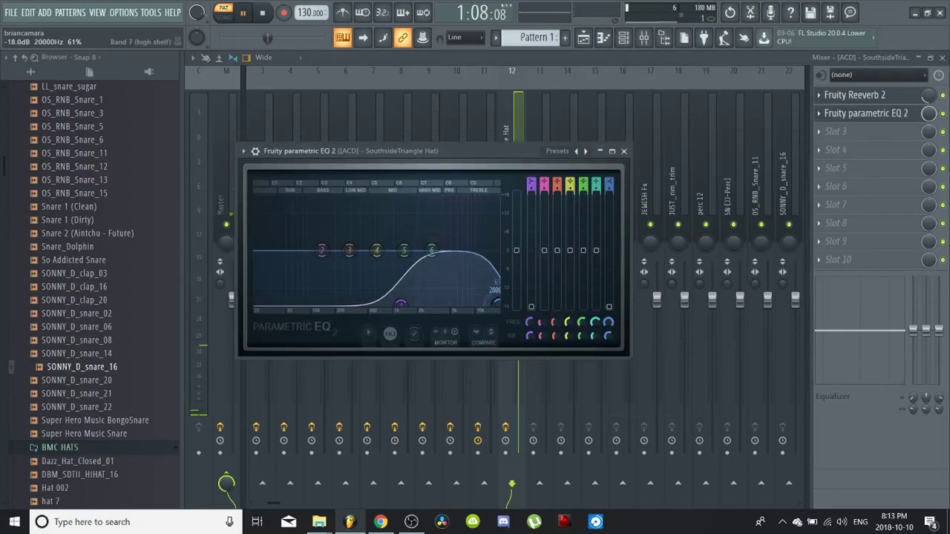
right_click(493, 306)
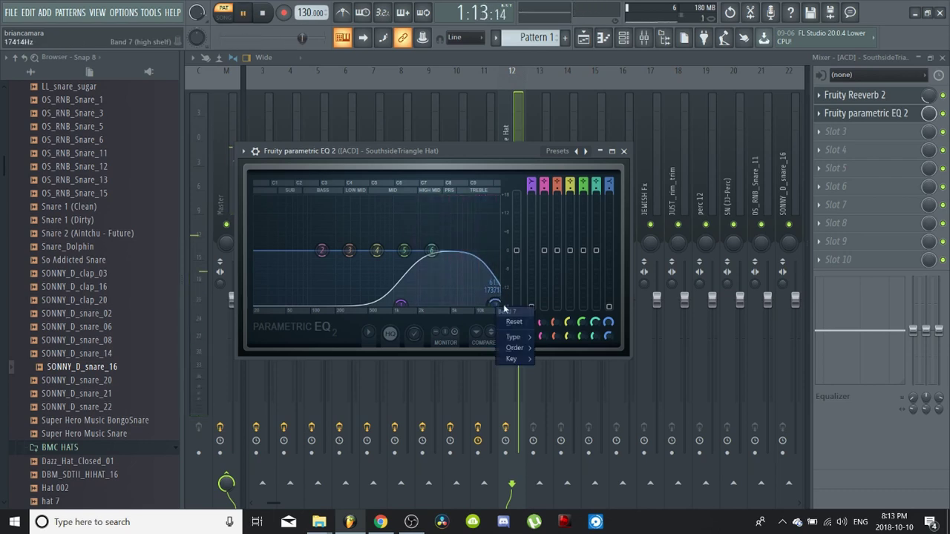
- Reset band 7 of the parametric EQ, nudge it slightly higher in frequency while auditioning the hat, and close the EQ
click(508, 320)
key(space)
drag(462, 253, 468, 254)
key(space)
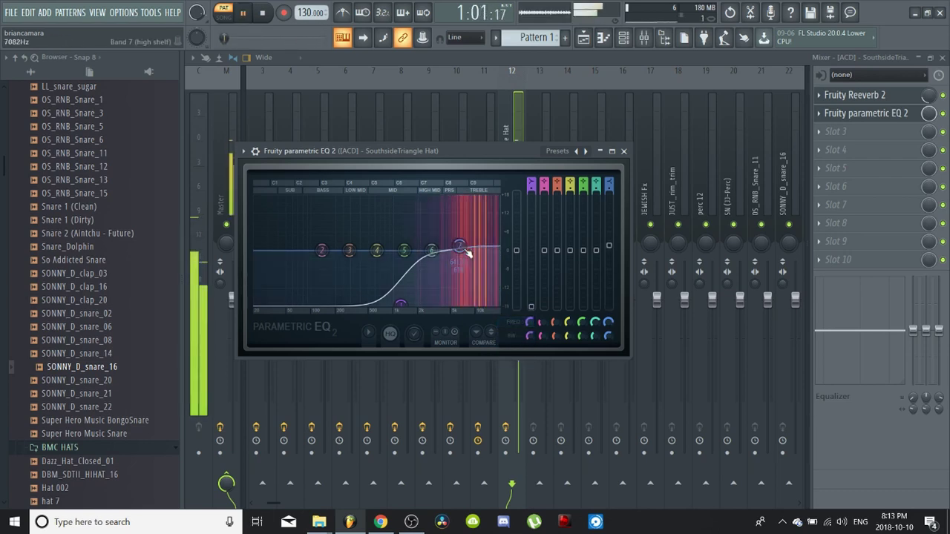
key(space)
click(625, 151)
- Load Gross Beat into effect slot 3 of the SouthsideTriangle Hat track and audition its Basic 10 time preset
click(880, 135)
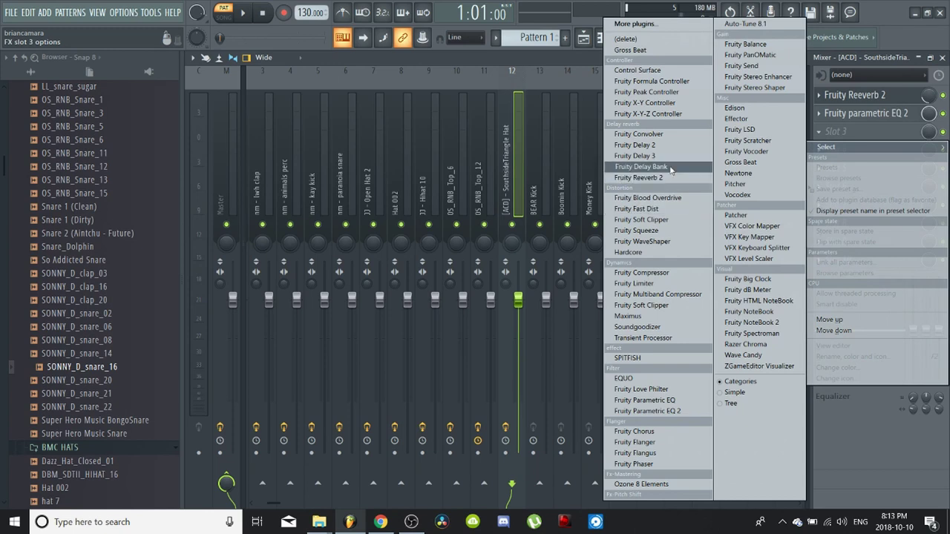
click(755, 170)
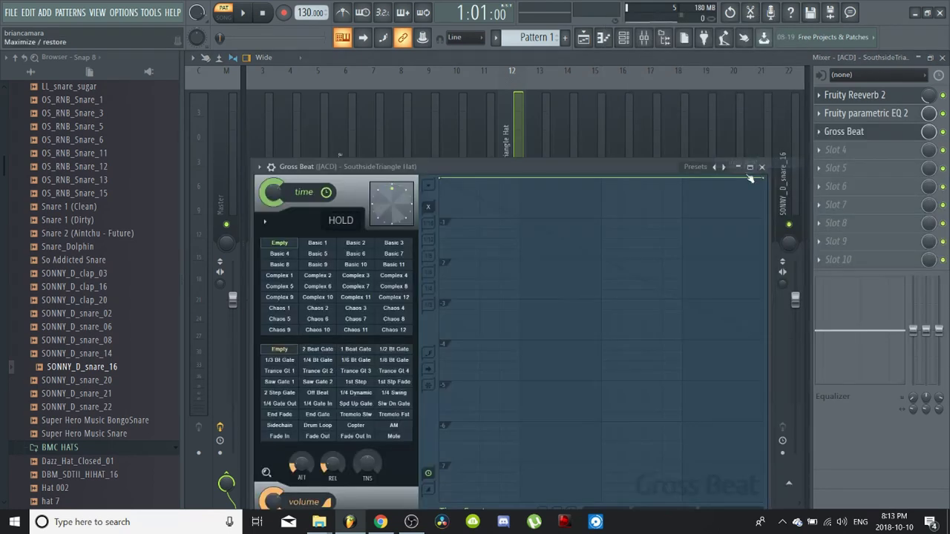
click(356, 266)
key(space)
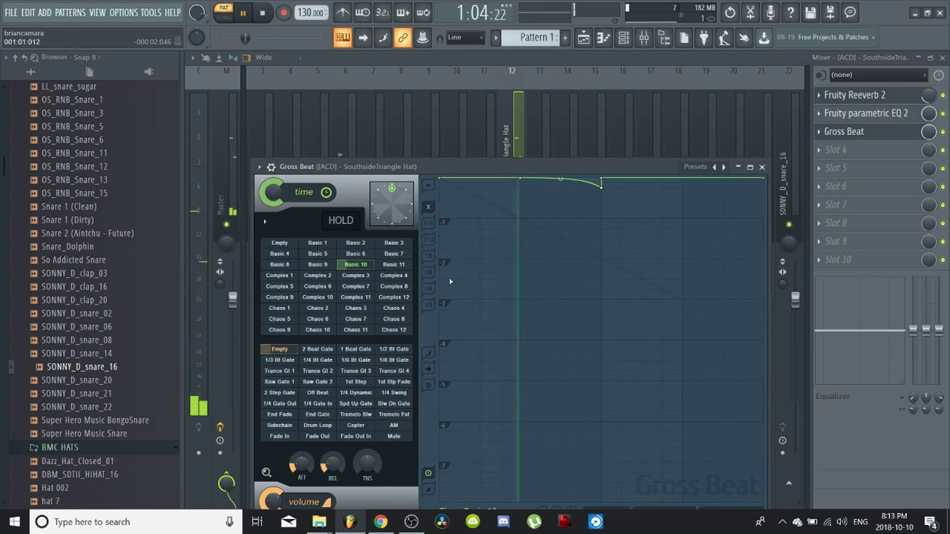
key(space)
key(space)
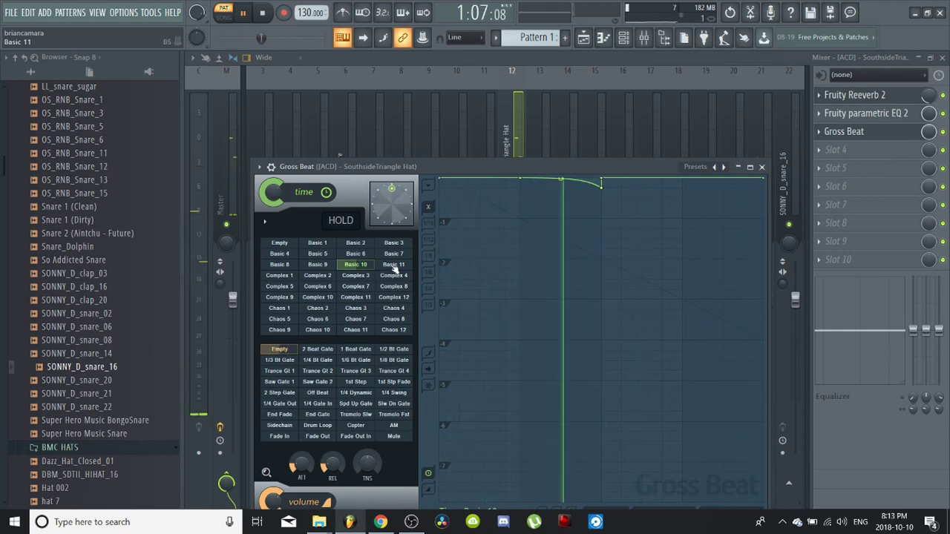
- Try the Basic 11, Basic 10, Basic 9, Basic 1 and Basic 2 time presets on the hat
click(392, 270)
click(355, 265)
click(327, 265)
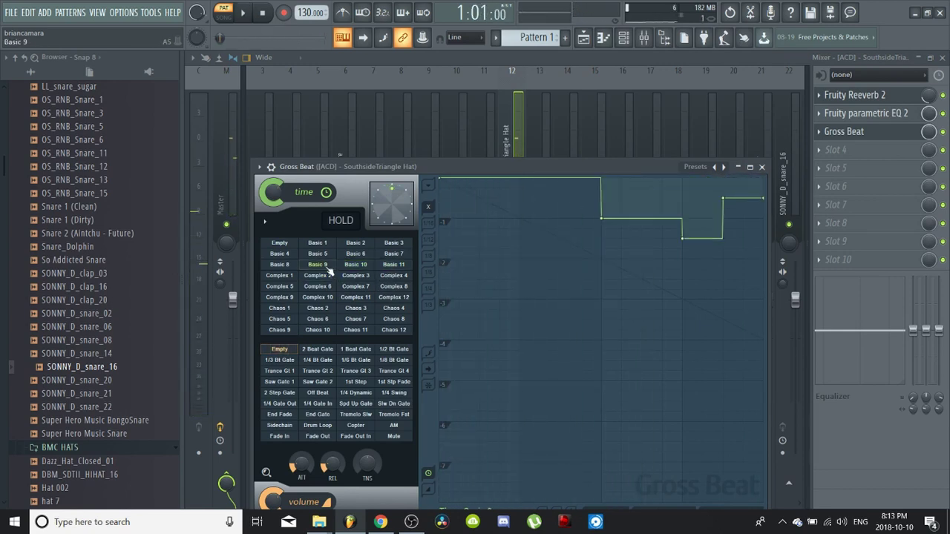
key(space)
click(335, 245)
key(space)
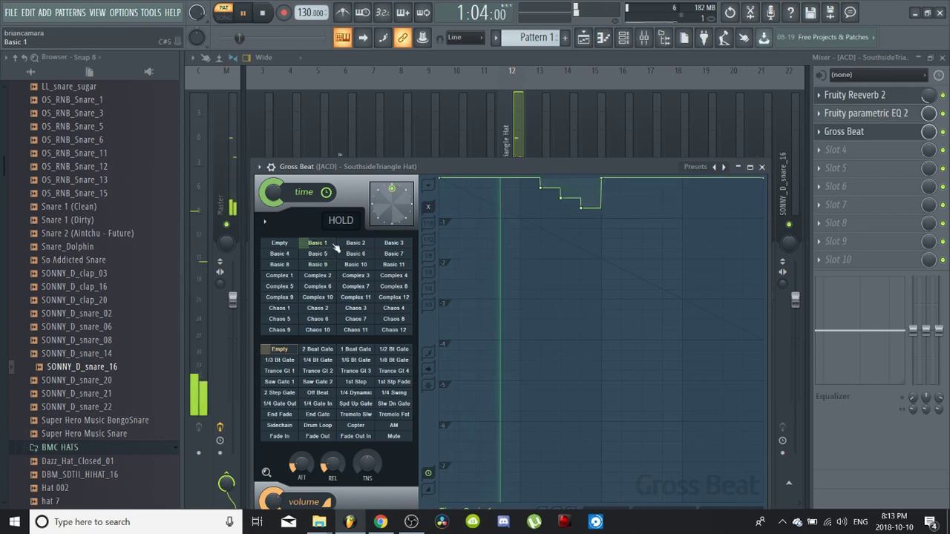
key(space)
click(360, 241)
key(space)
key(space)
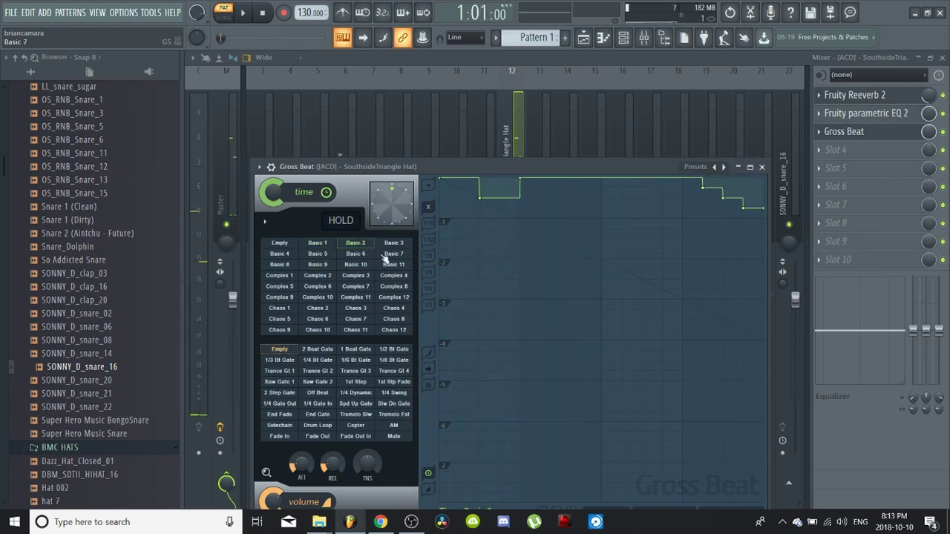
- Audition the hat with the Basic 3 and Basic 9 time presets
click(389, 243)
key(space)
key(space)
click(334, 266)
key(space)
key(space)
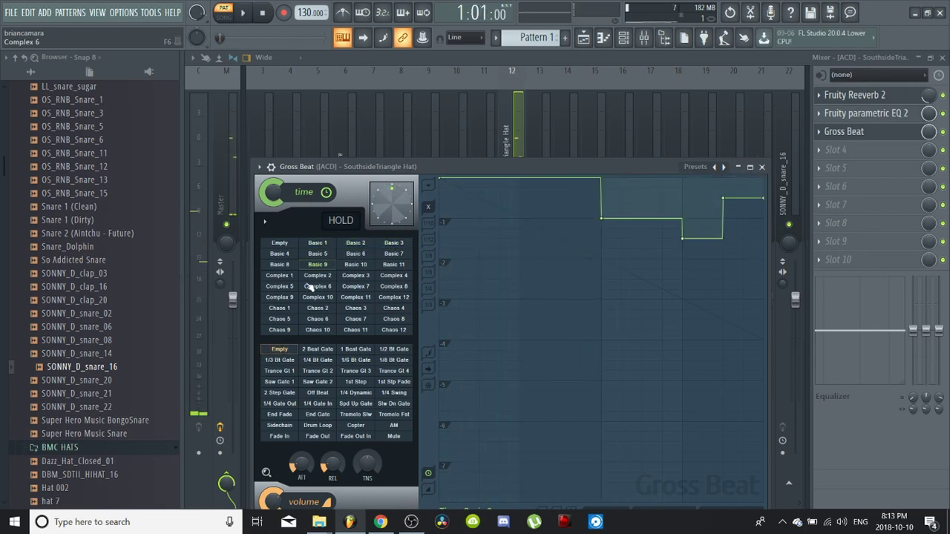
- Try the Complex 6, Complex 10, Chaos 6, Chaos 7 and Chaos 8 time presets on the hat
click(307, 285)
click(316, 298)
key(space)
click(318, 320)
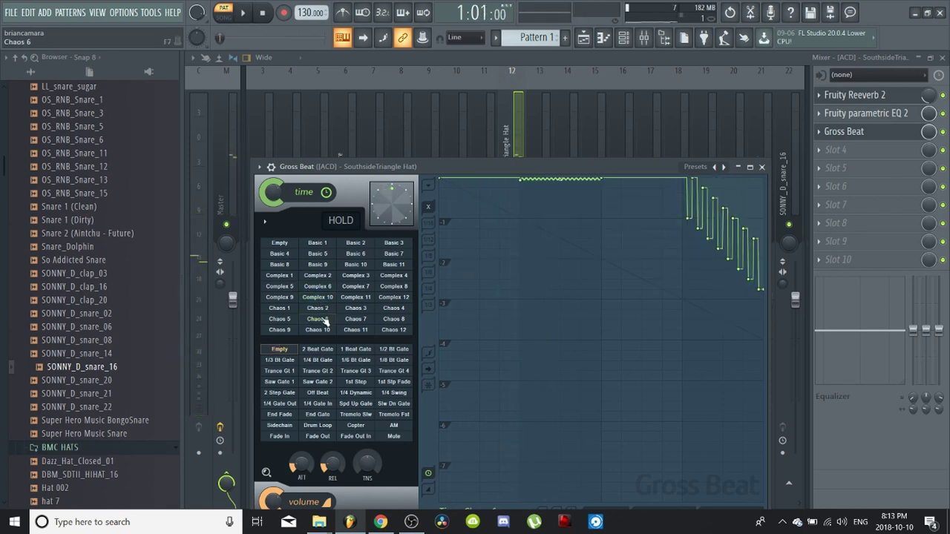
click(356, 319)
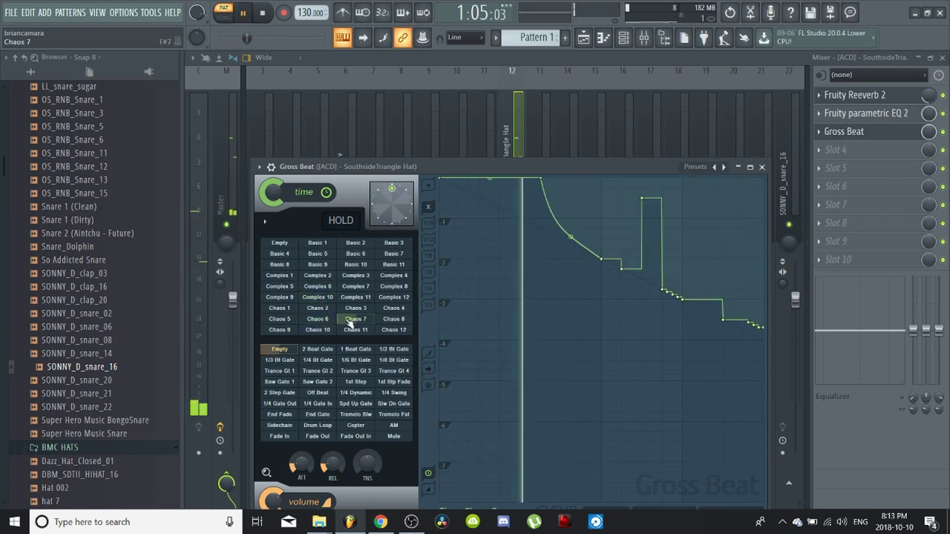
key(space)
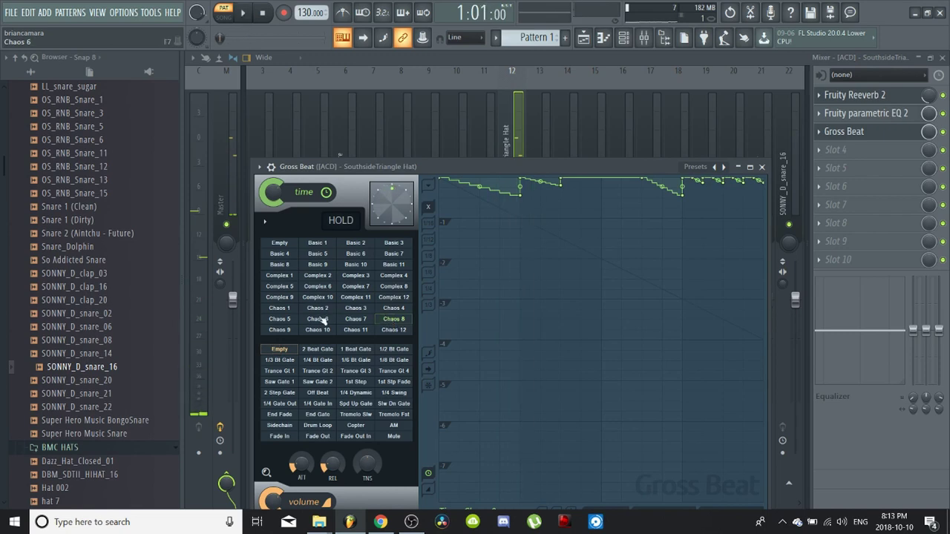
- Apply the Chaos 1 time preset to the hat, audition it, and close Gross Beat
click(279, 308)
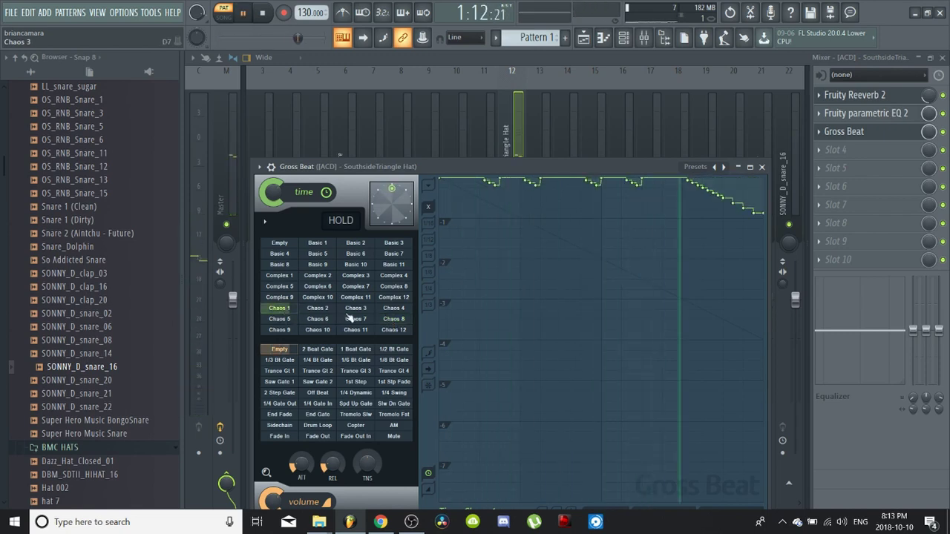
key(space)
key(space)
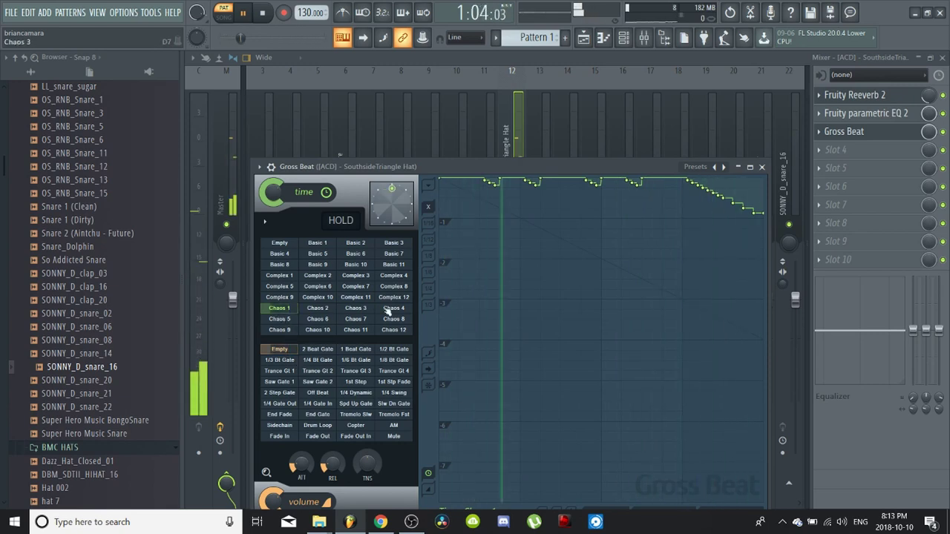
key(space)
click(762, 167)
- Audition the processed hat and load Edison into effect slot 4 of its mixer track
click(926, 150)
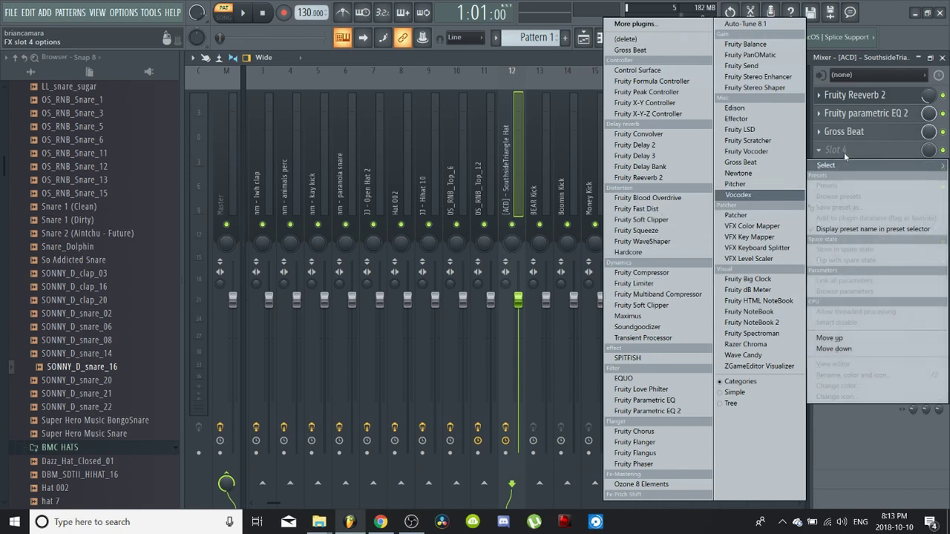
click(865, 149)
key(space)
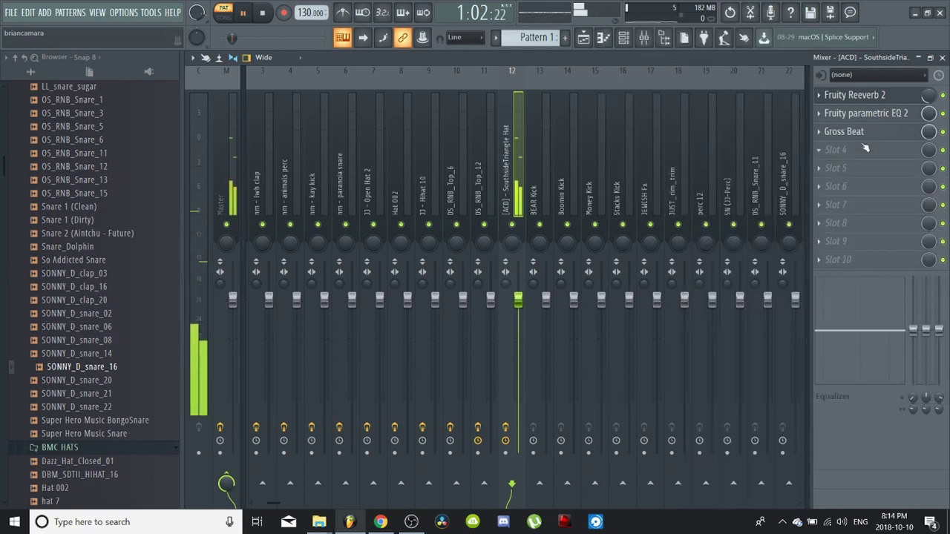
key(space)
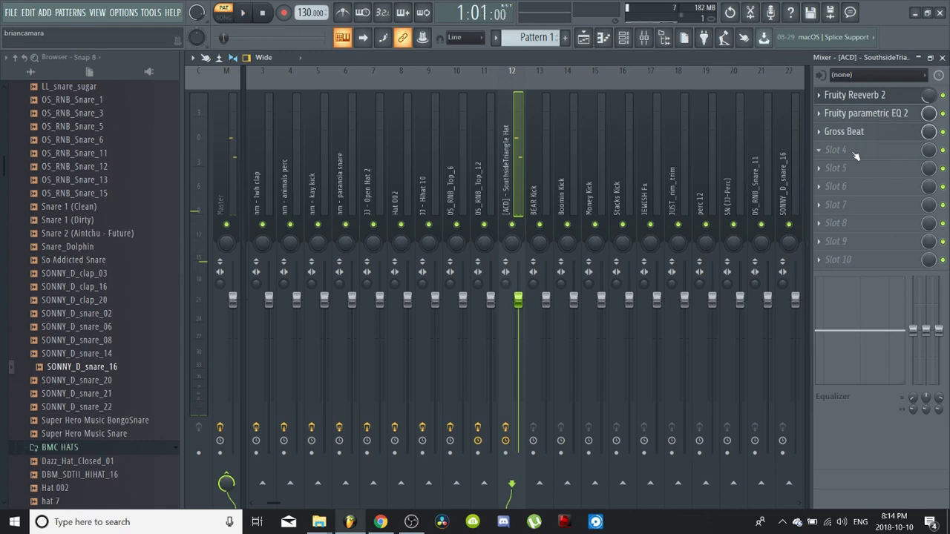
click(857, 152)
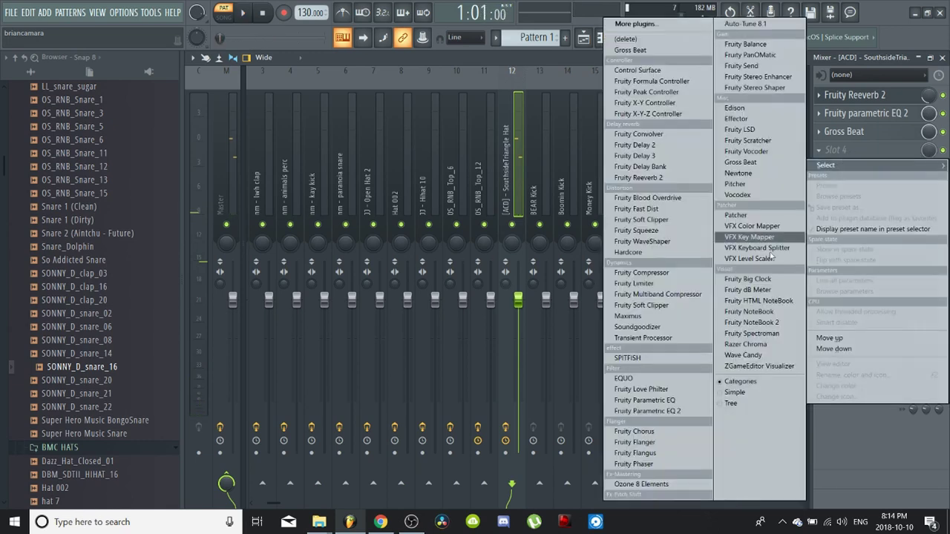
click(746, 108)
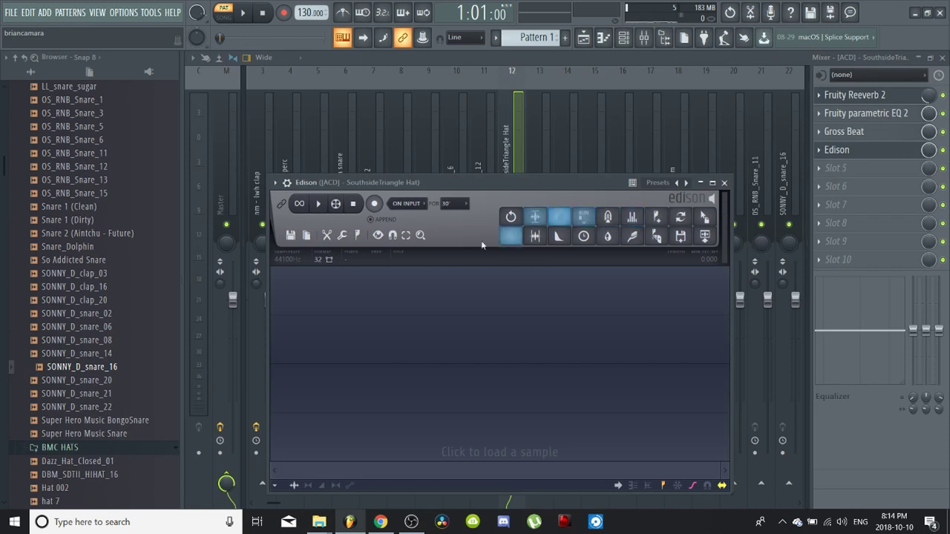
- Set Edison to record on play and record one playback of the processed hat
click(409, 205)
click(406, 239)
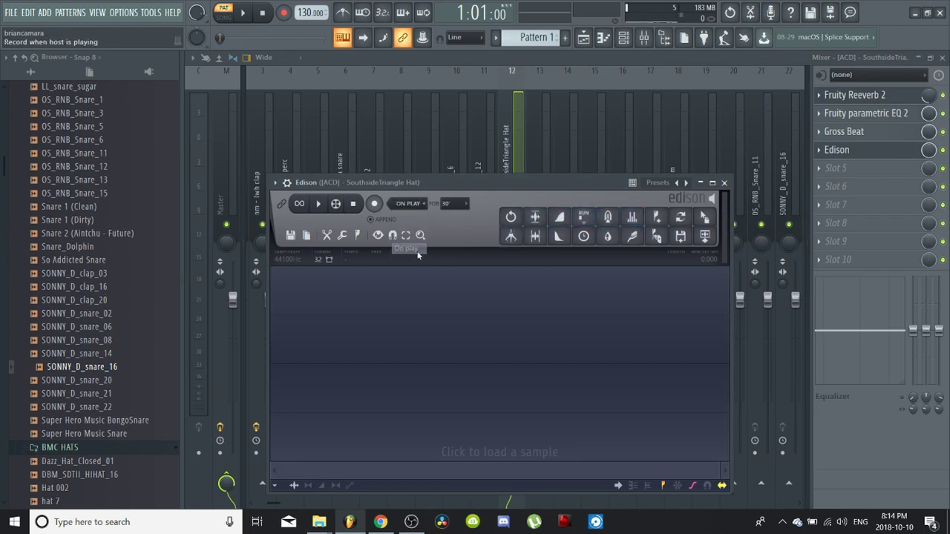
click(375, 204)
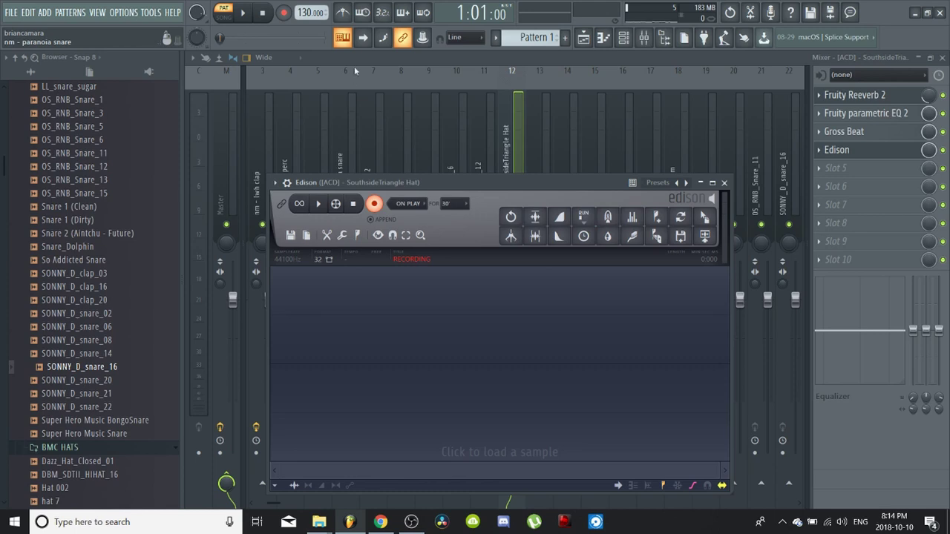
click(245, 15)
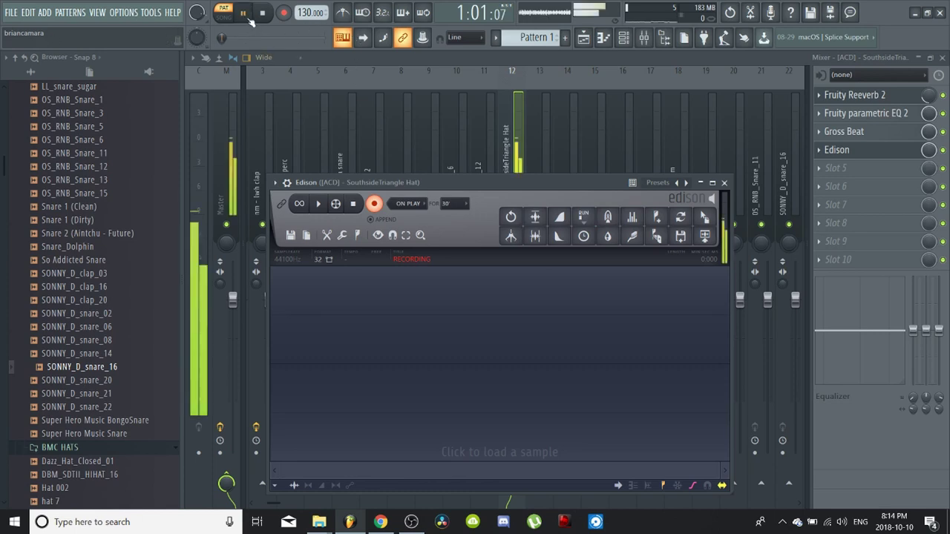
click(262, 12)
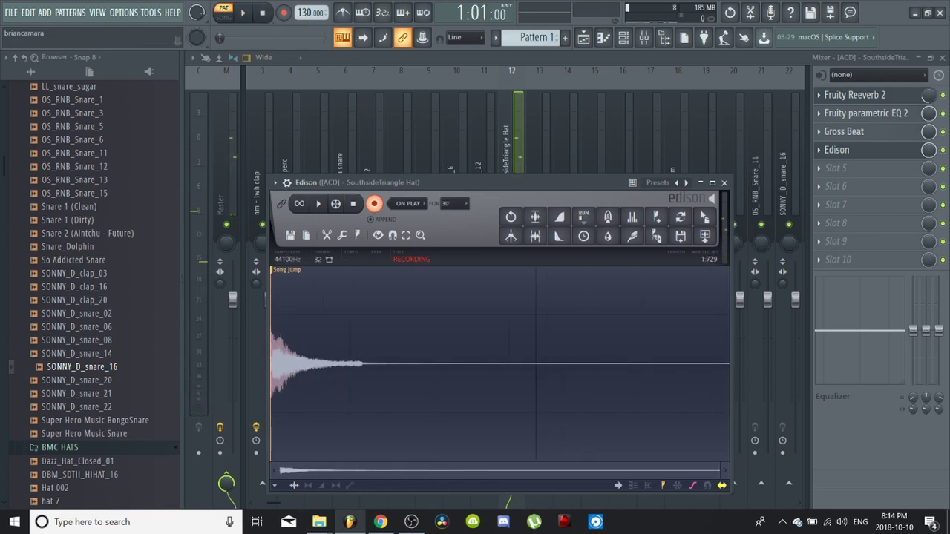
click(375, 204)
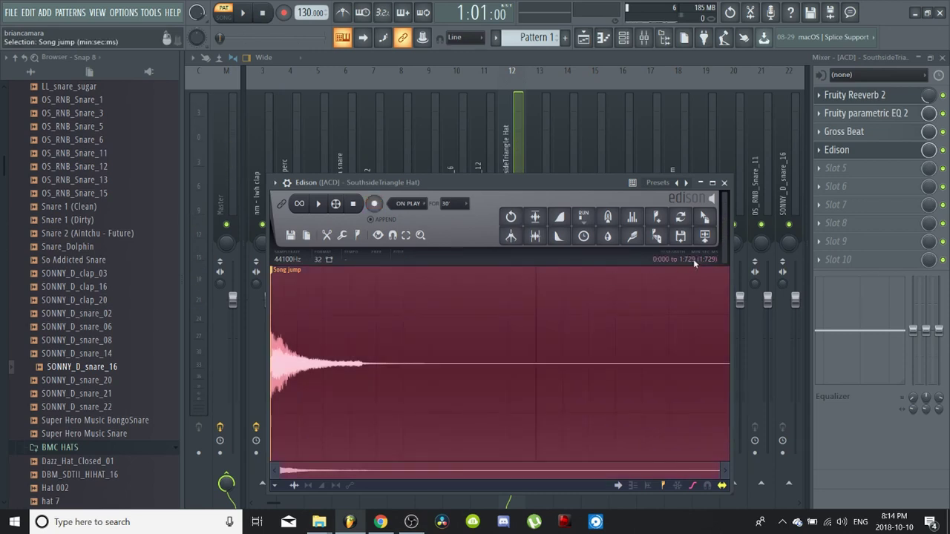
- Save the recording as the wave file "BMC - Dirty Open Hi-Hat" in the BMC's - Dimension Drum Kit folder
click(681, 236)
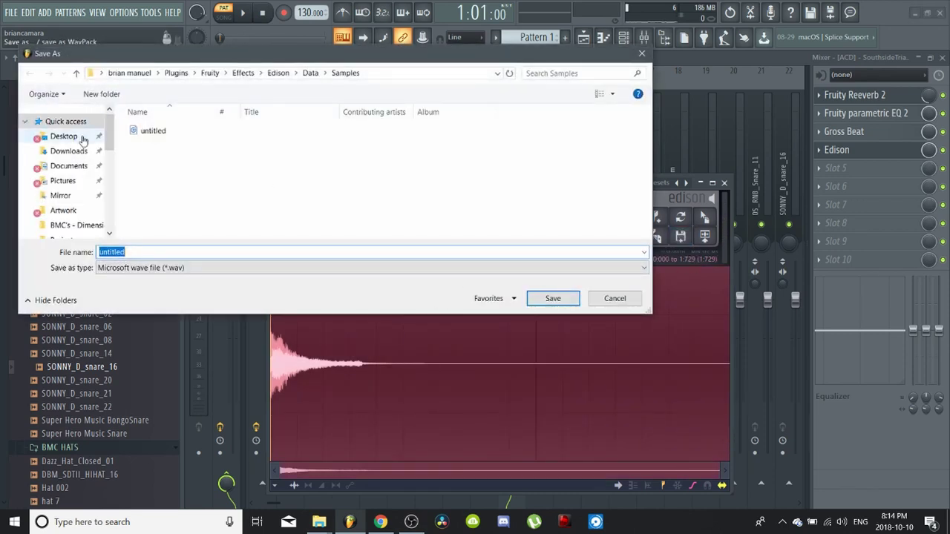
click(88, 225)
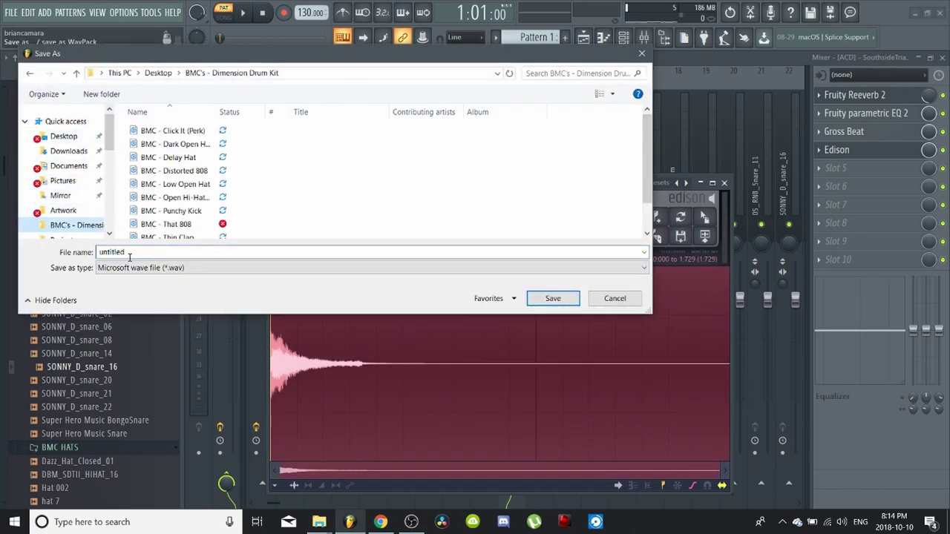
text(BMC)
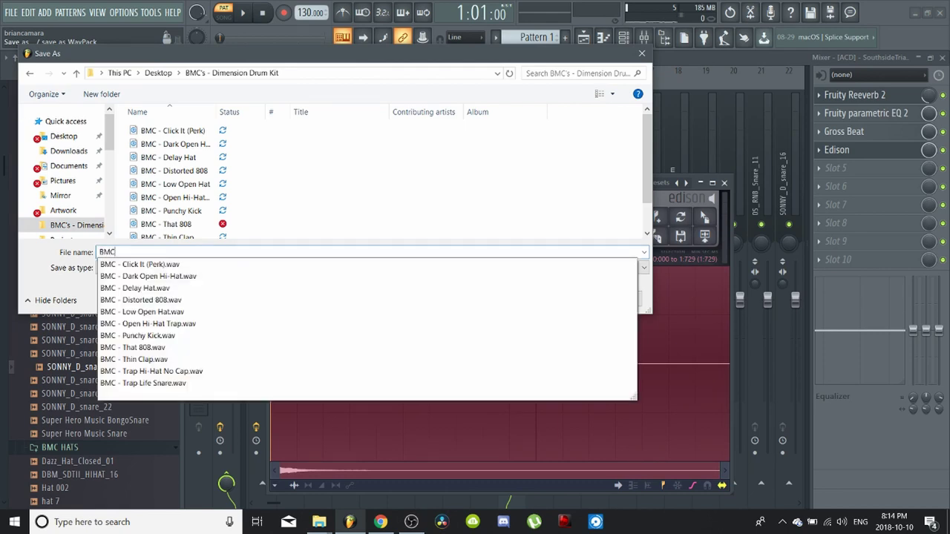
text( - Di)
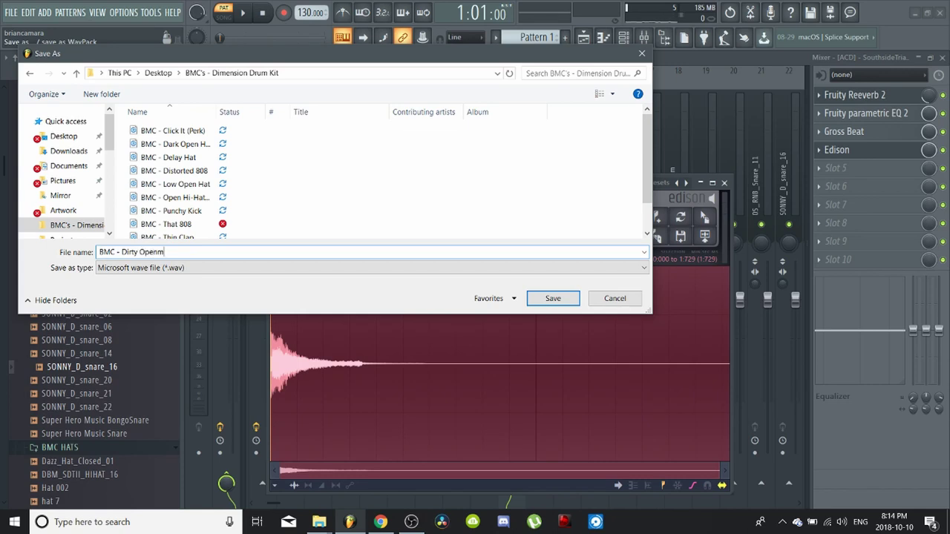
text(rty Open Hi-Hat)
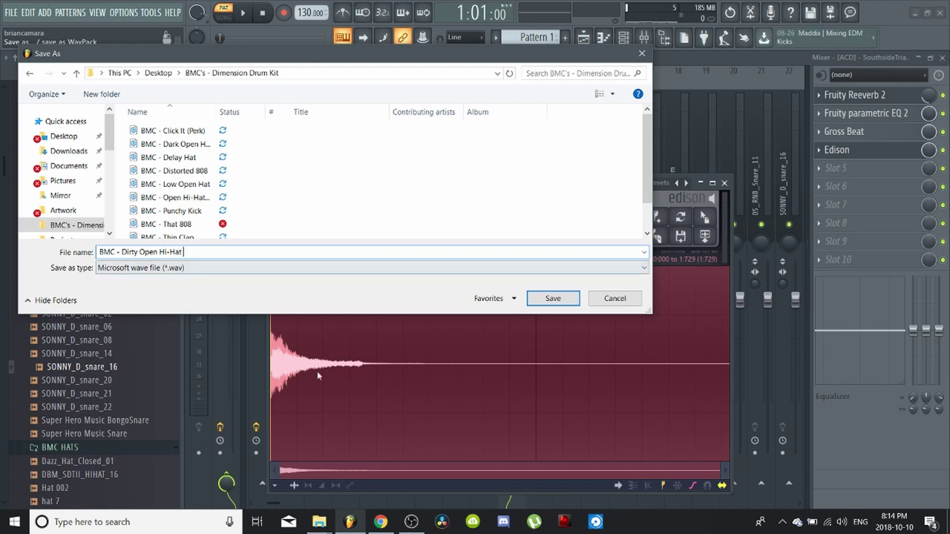
click(553, 298)
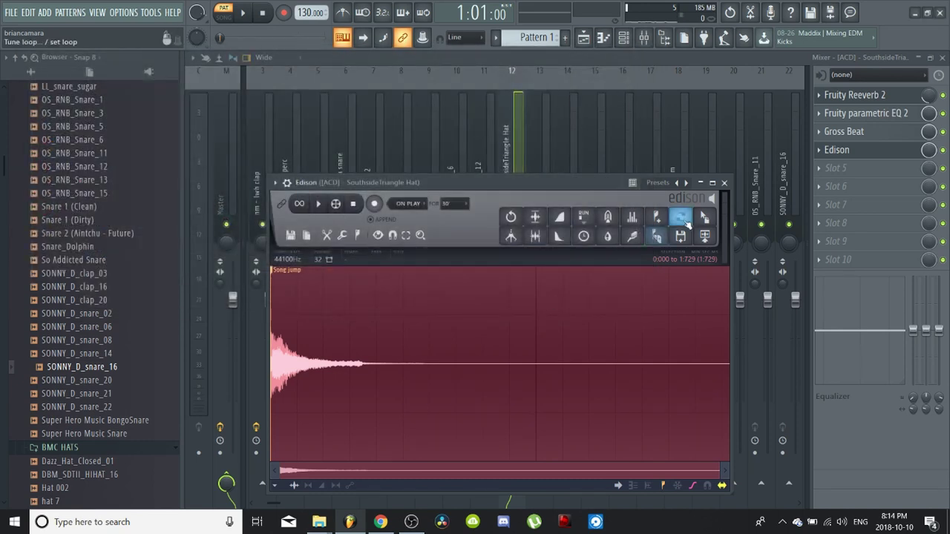
- Close the Edison, mixer and Fruity Reeverb 2 windows and clear the SouthsideTriangle Hat step in the channel rack
click(726, 184)
click(942, 57)
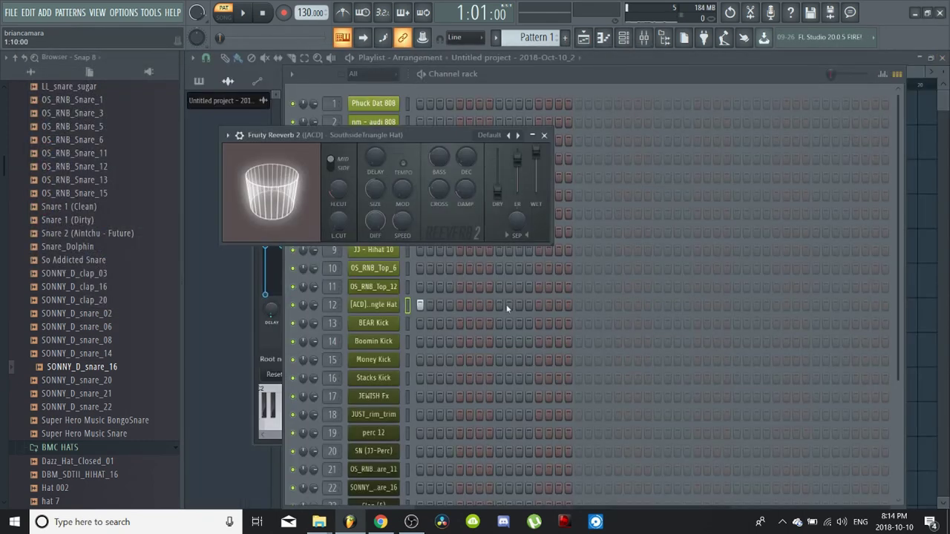
click(544, 135)
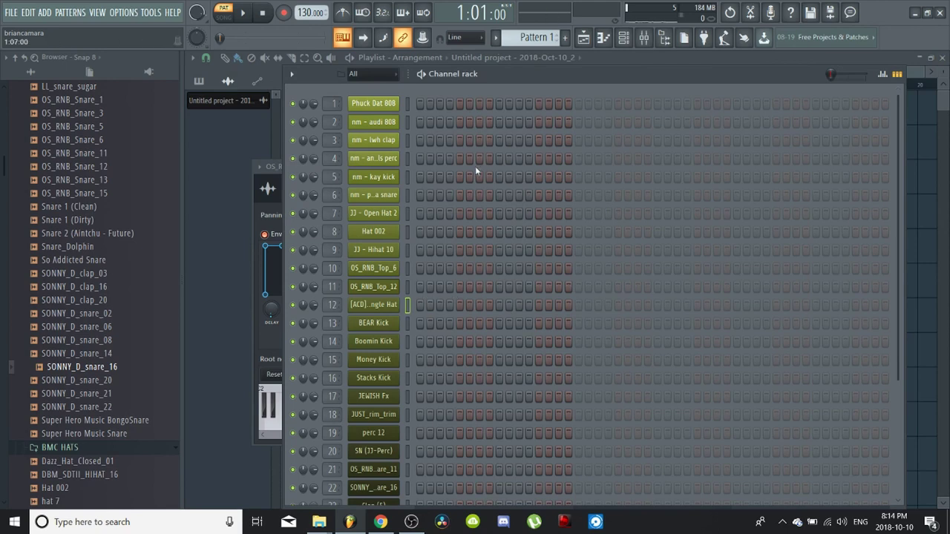
- Open the Phuck Dat 808 channel, listen to its sample, and close the channel window
click(373, 103)
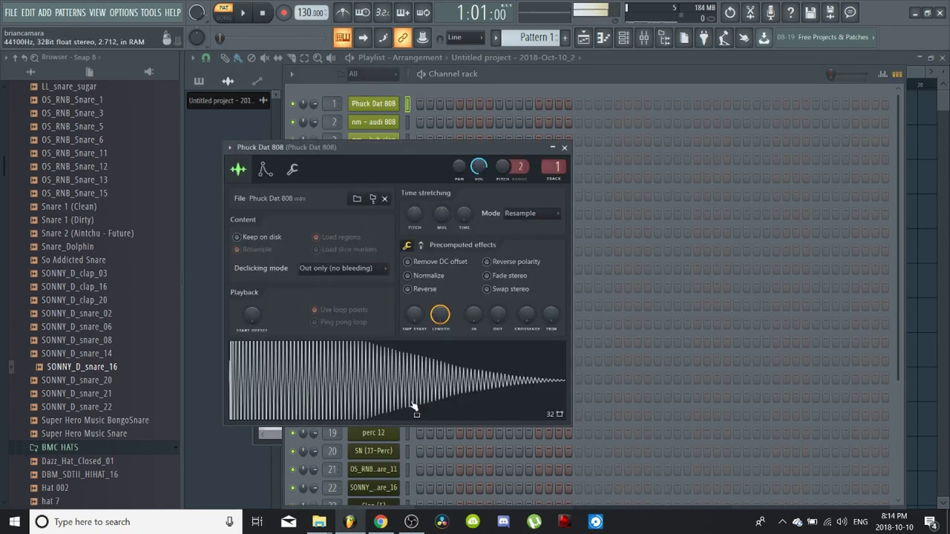
click(324, 395)
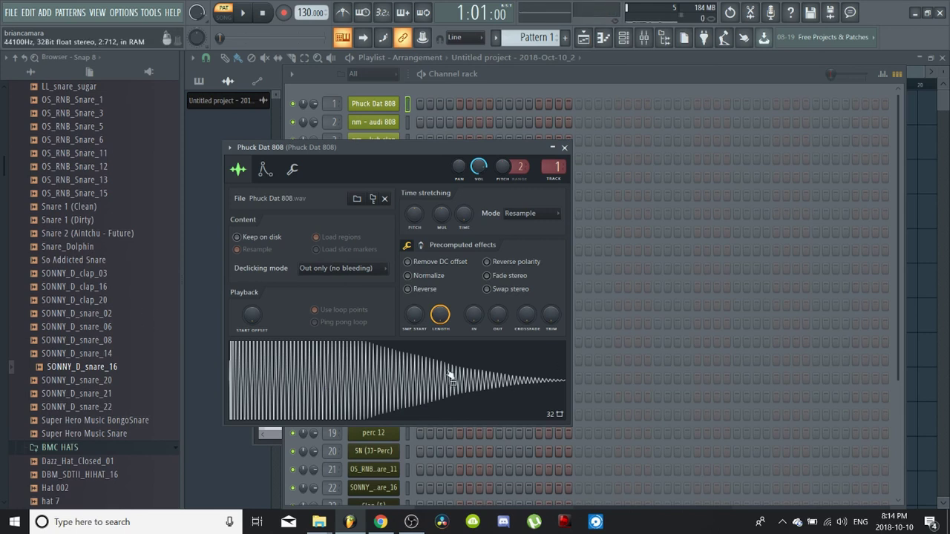
click(416, 393)
click(564, 148)
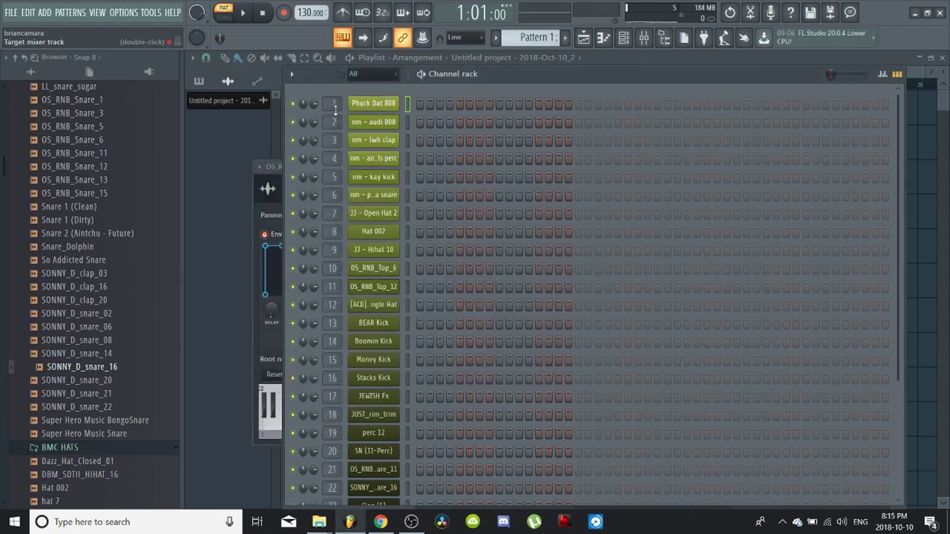
- Open the nm - audi 808 channel, show its precomputed effect knobs, and raise the sample's boost while listening to the change
click(387, 121)
click(587, 341)
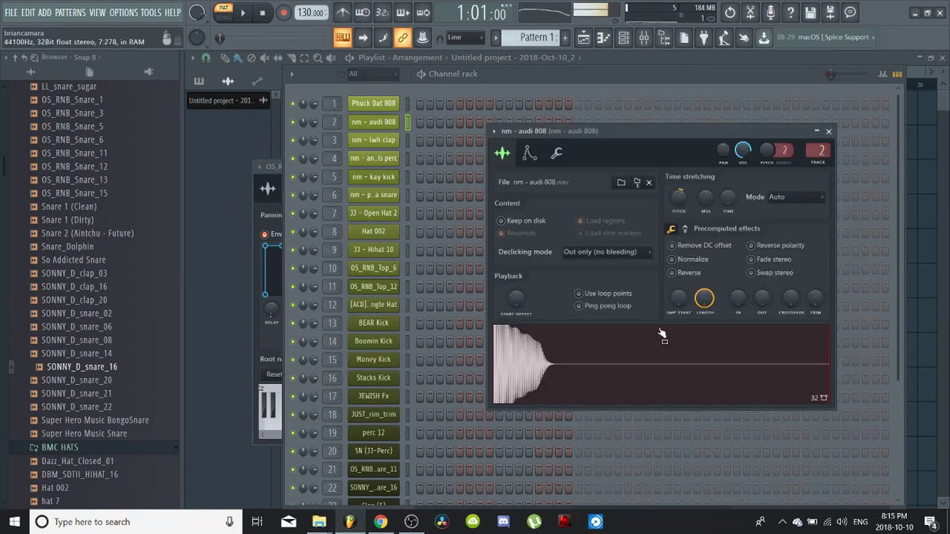
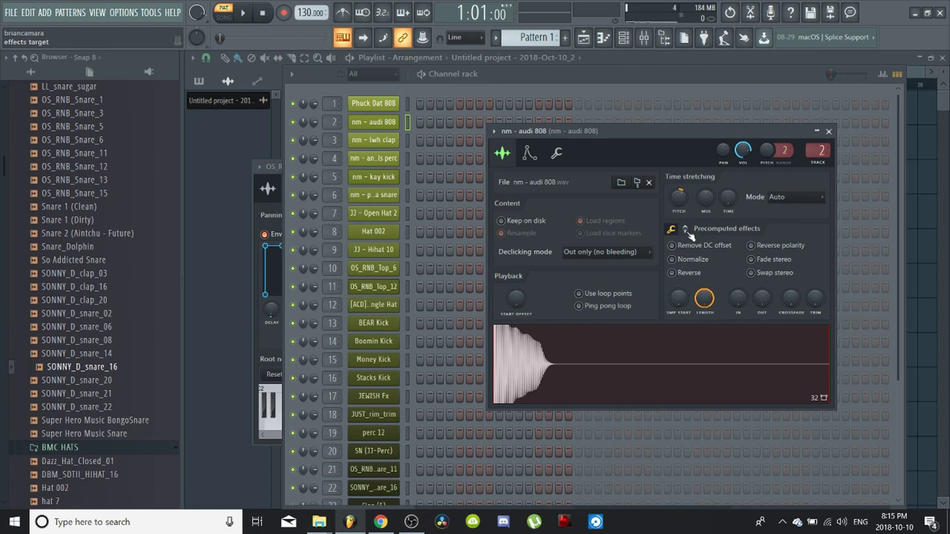
click(687, 230)
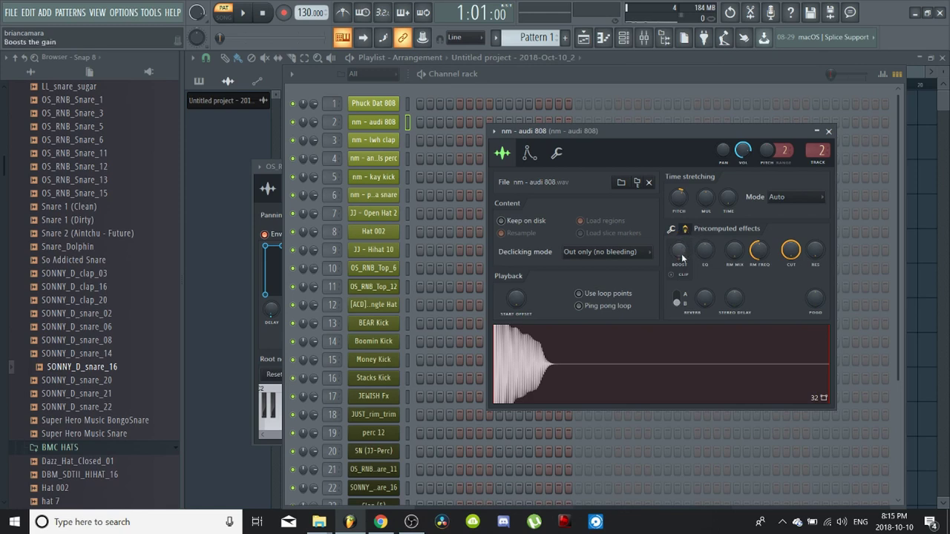
drag(680, 257, 680, 230)
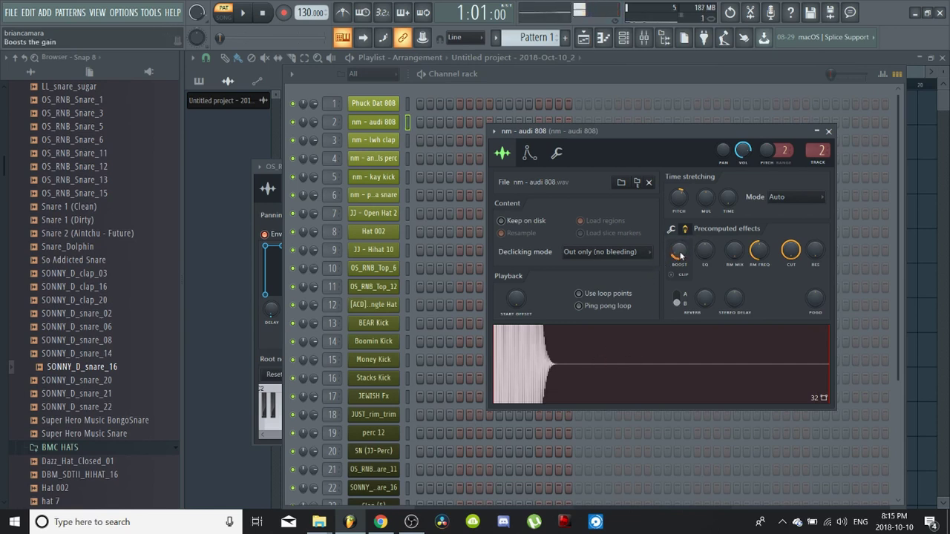
drag(680, 255, 681, 248)
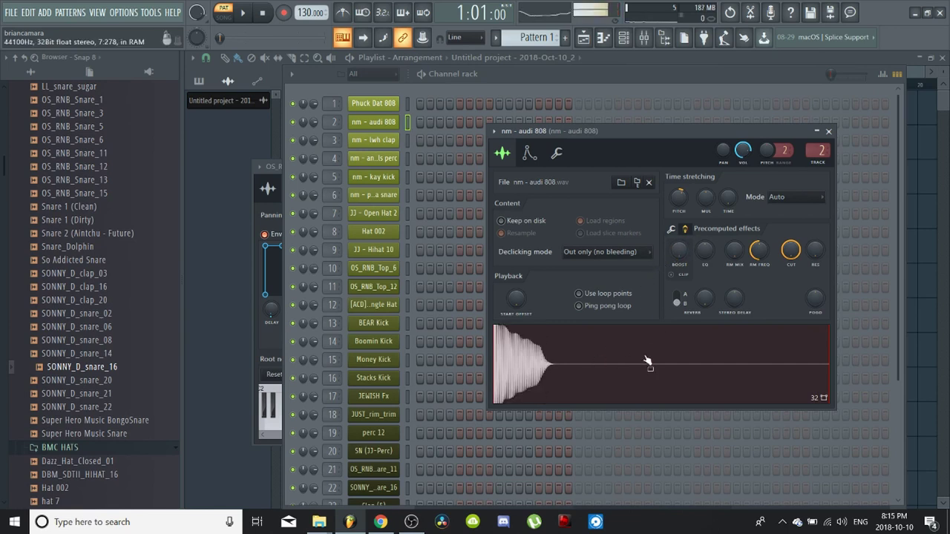
drag(680, 256, 681, 239)
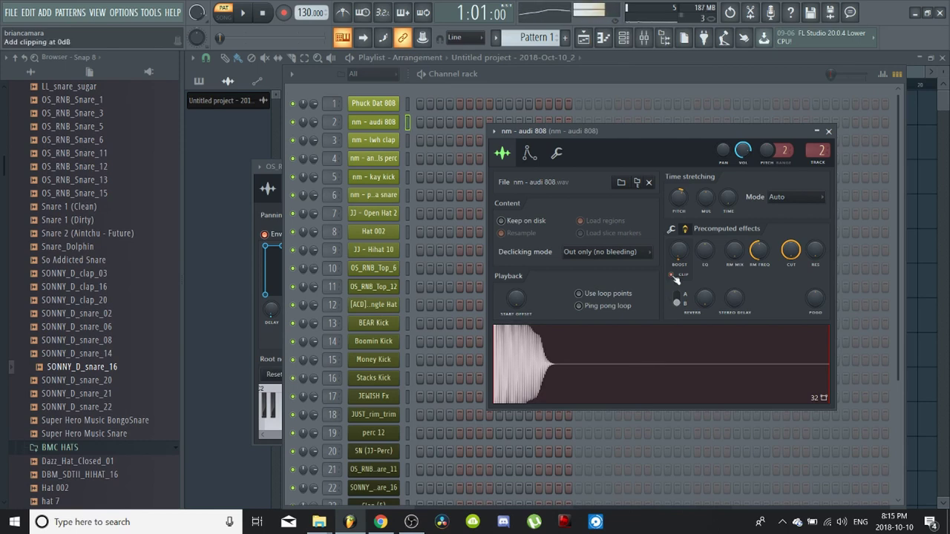
- Compare the boosted nm - audi 808 sample with and without clipping, leave Clip enabled, and close the channel window
click(680, 363)
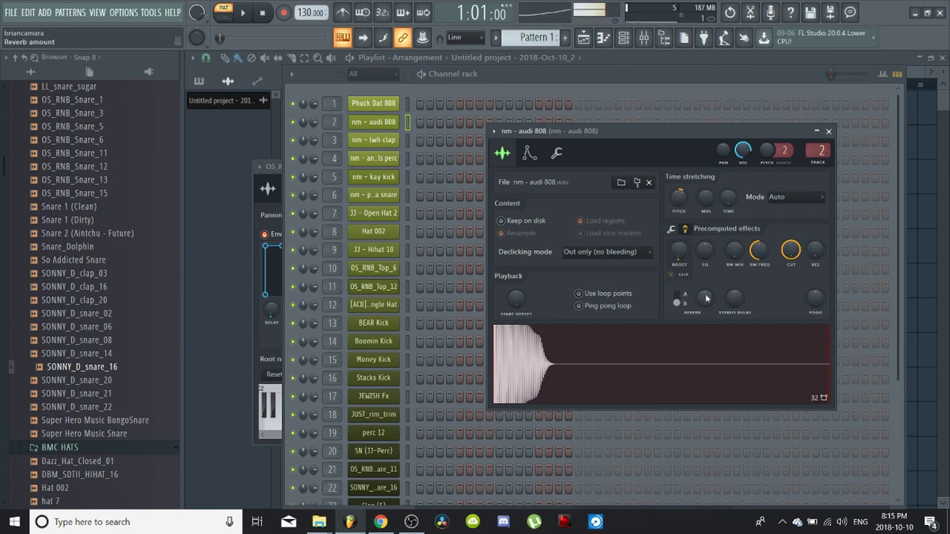
click(672, 277)
click(674, 278)
click(661, 353)
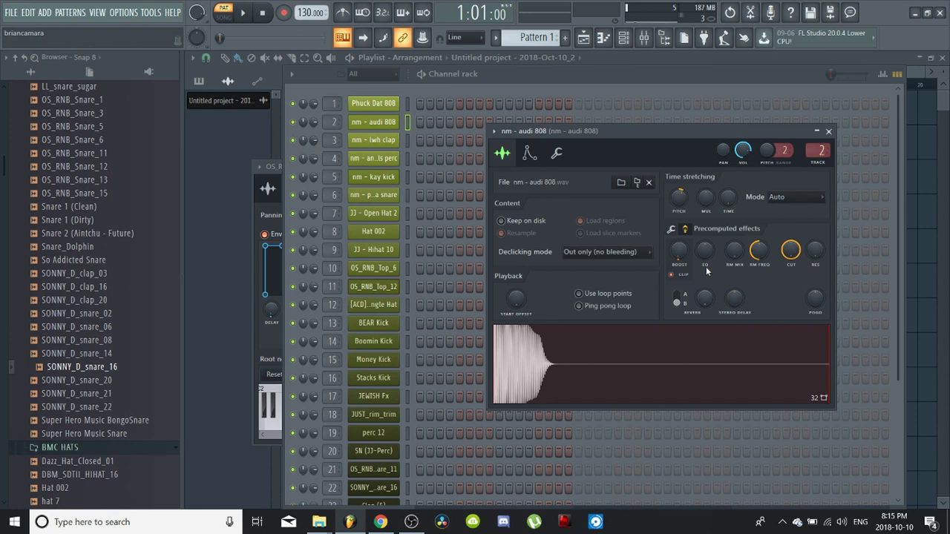
click(730, 348)
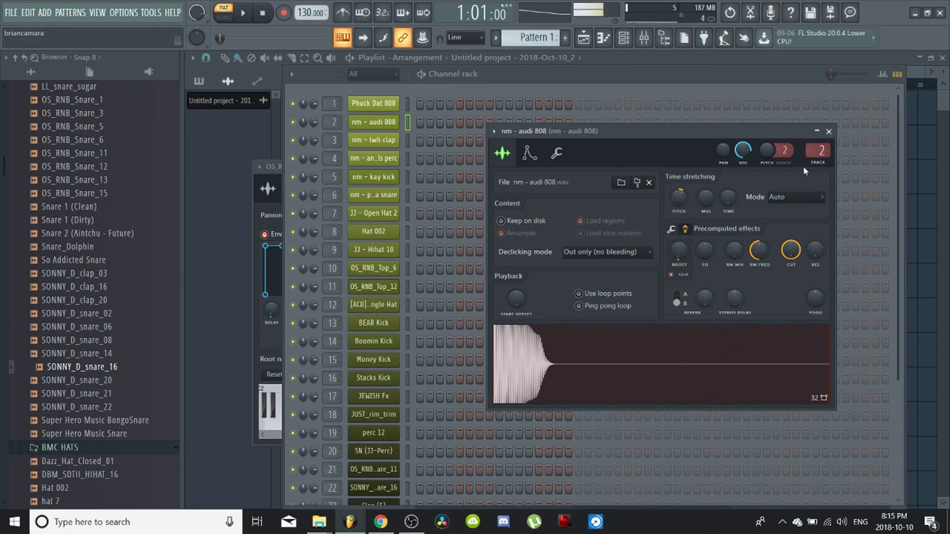
click(829, 131)
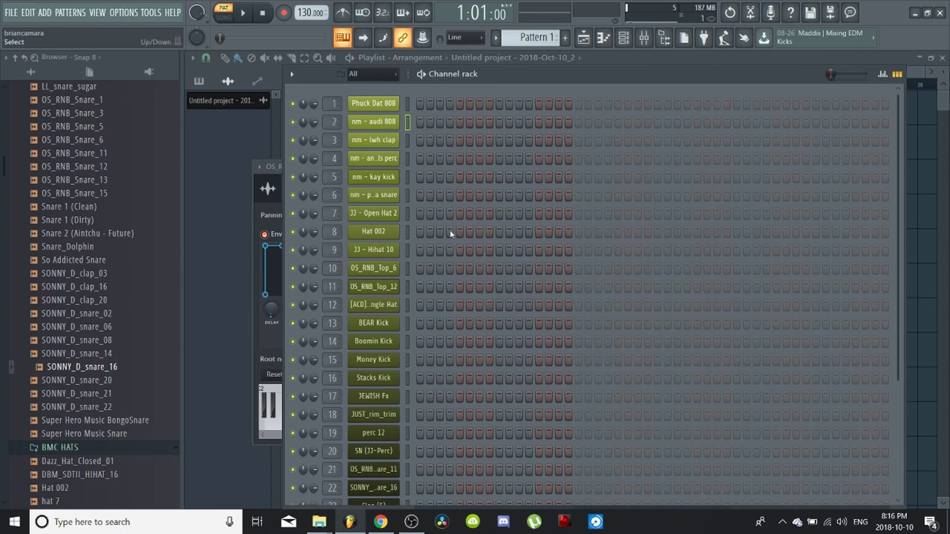
- Open the BEAR Kick channel, show its precomputed effect knobs, and listen to the unboosted kick
click(368, 324)
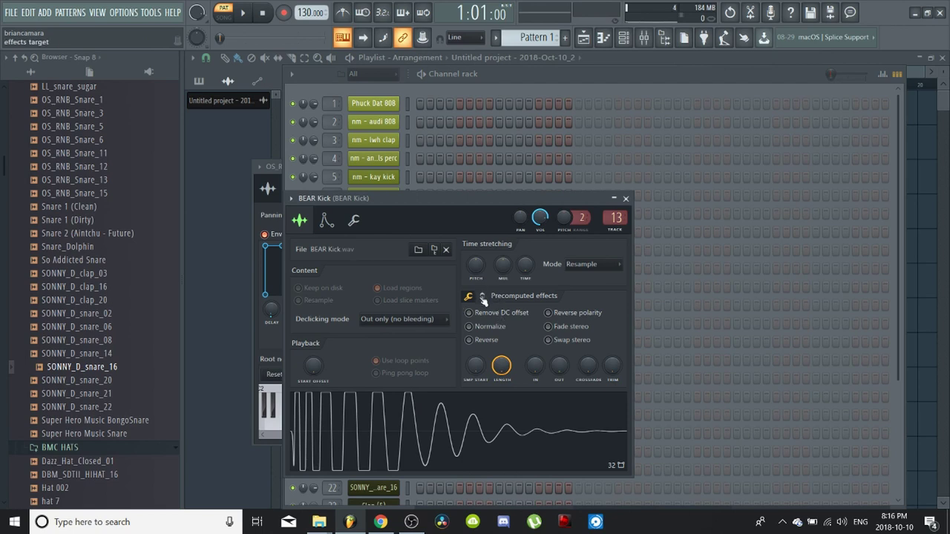
click(483, 297)
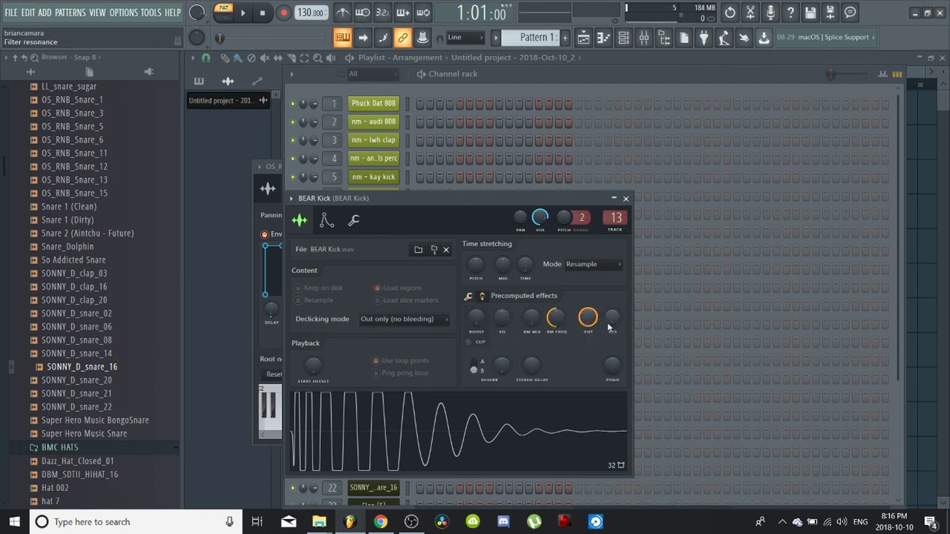
mouse_move(476, 318)
mouse_down()
mouse_move(475, 306)
mouse_move(480, 327)
mouse_up()
key(b)
key(b)
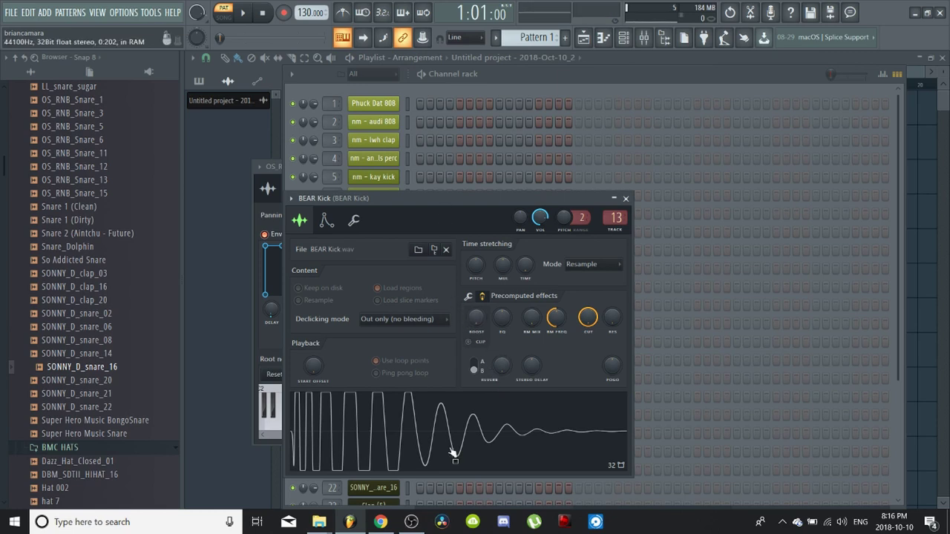
drag(456, 218, 563, 174)
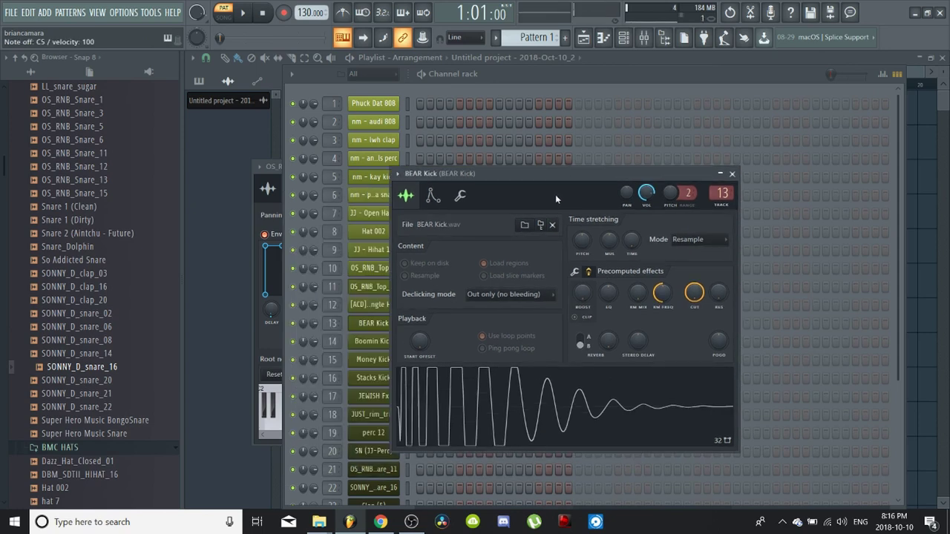
click(520, 394)
click(513, 396)
key(q)
key(q)
key(q)
- Boost the BEAR Kick sample, enable Clip on it, and play the kick to hear both changes
drag(588, 299, 588, 285)
key(q)
key(q)
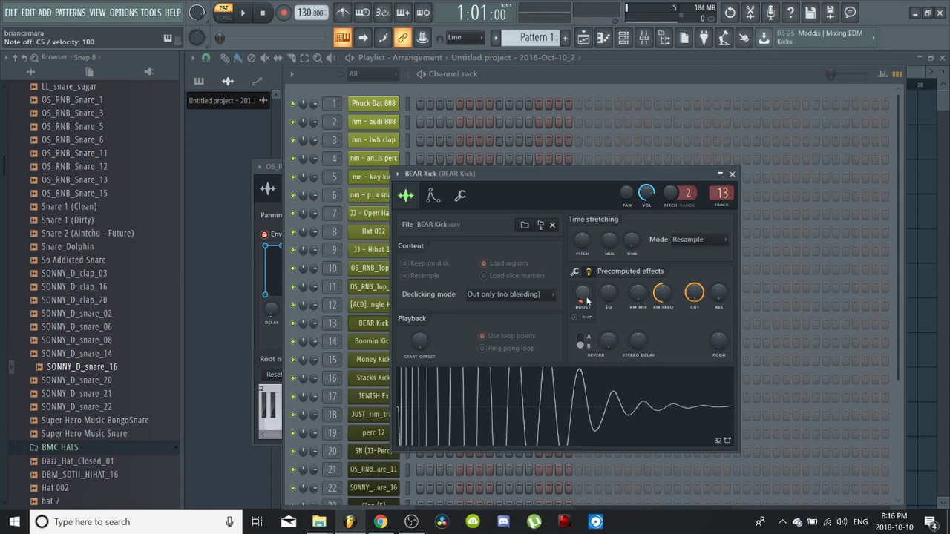
key(q)
key(q)
click(576, 317)
key(q)
key(q)
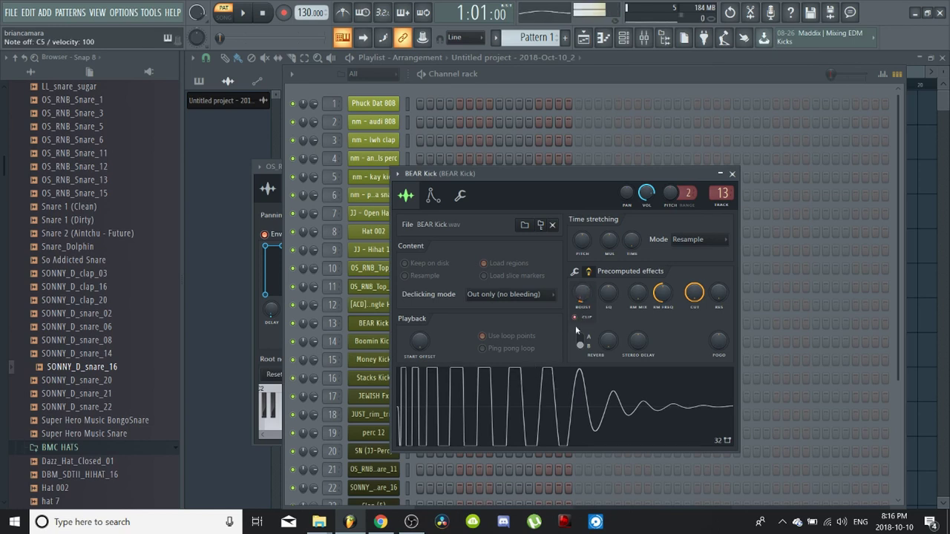
- Reduce the BEAR Kick's boost slightly with Clip enabled, and play the kick to compare
click(575, 318)
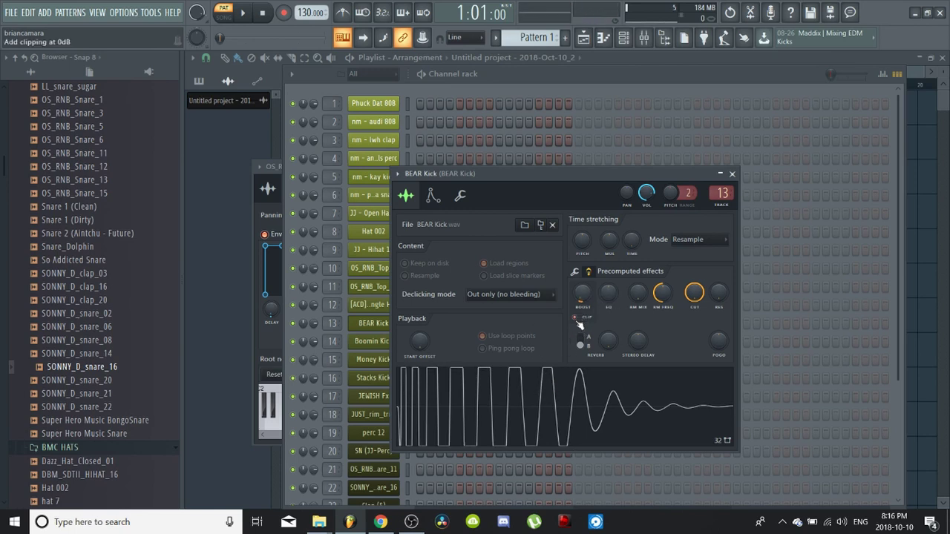
key(q)
key(q)
key(q)
drag(582, 295, 582, 302)
key(q)
key(q)
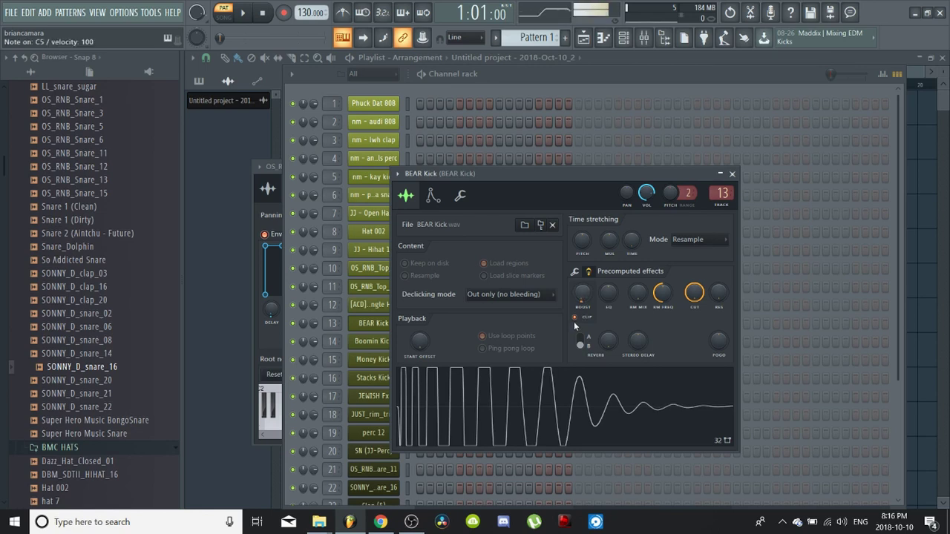
- Turn off Clip on the BEAR Kick and fine-tune its boost while playing the kick
click(576, 318)
key(q)
key(q)
drag(585, 299, 584, 296)
key(q)
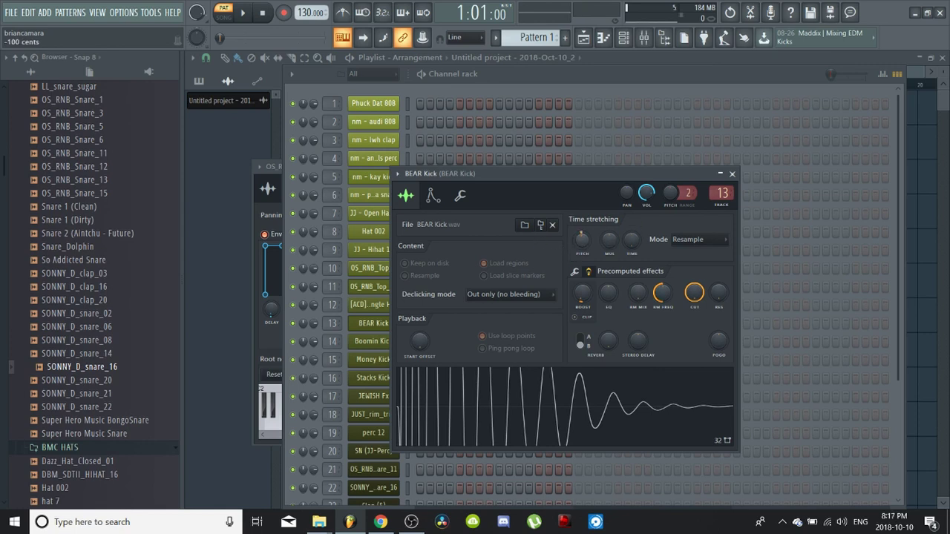
- Lower the BEAR Kick's time-stretching pitch by 100 cents, listen to the result, and close the channel window
drag(582, 246, 582, 247)
key(q)
key(q)
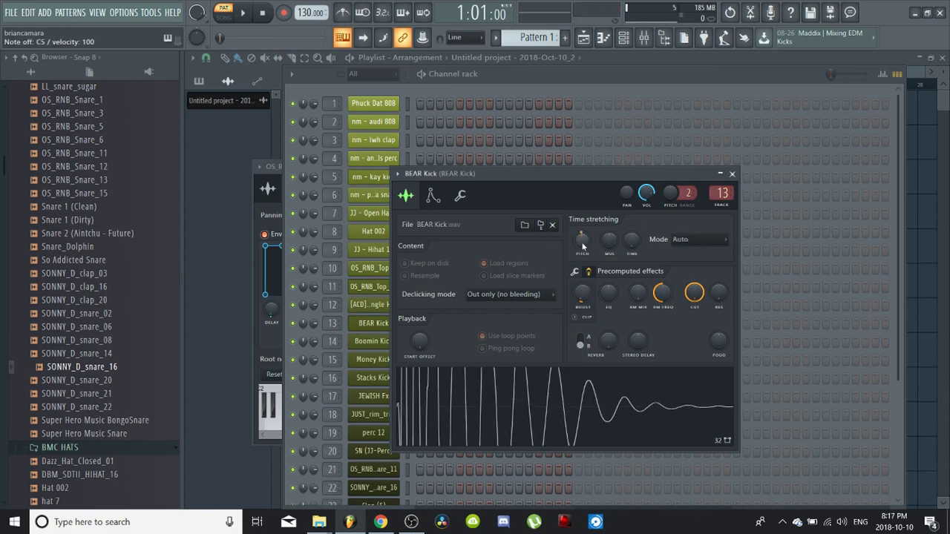
key(q)
key(q)
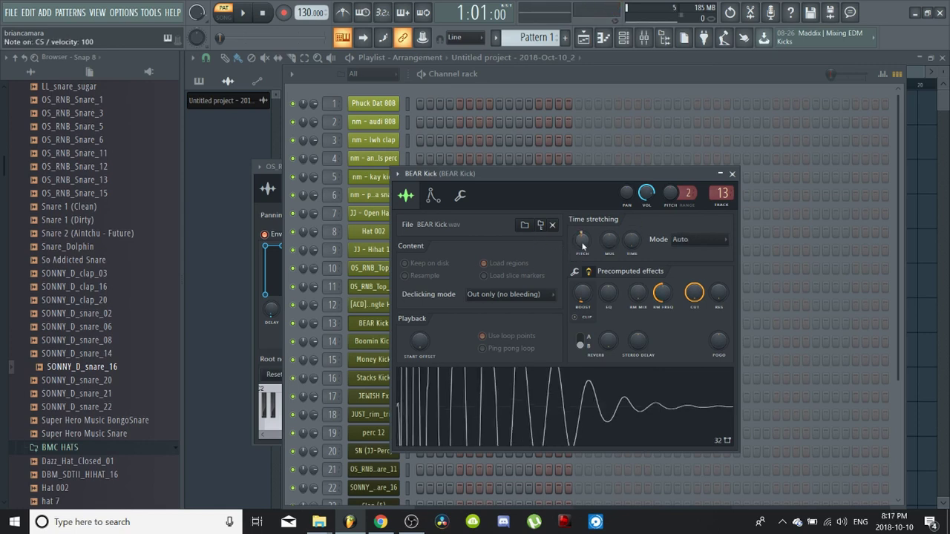
click(734, 176)
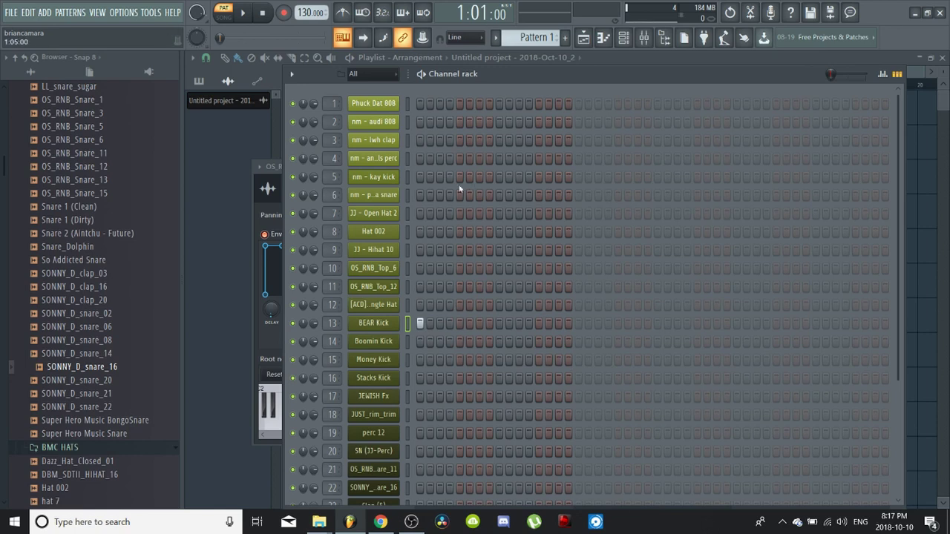
- Fill the Hat 002 channel on every 2 steps and place an nm - lwh clap hit on step 9, playing the pattern
right_click(376, 233)
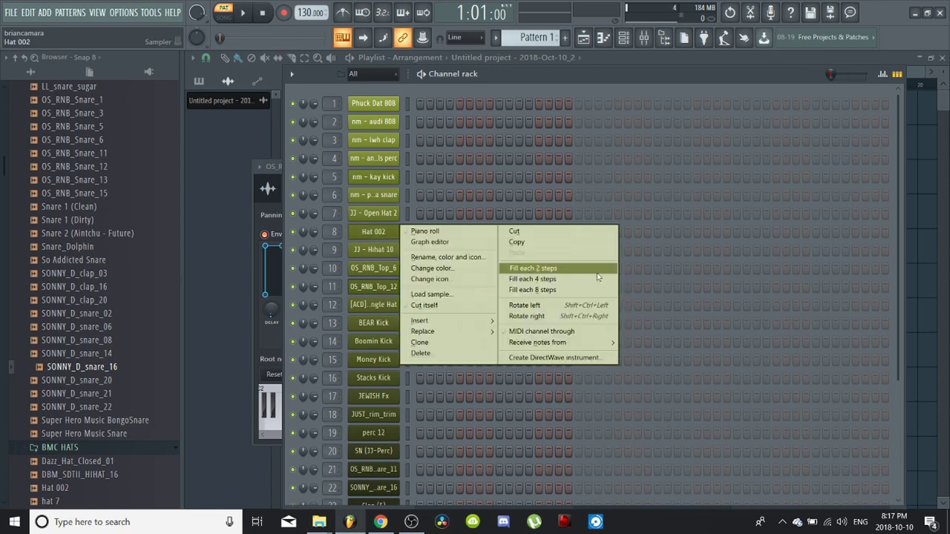
click(564, 268)
key(space)
key(space)
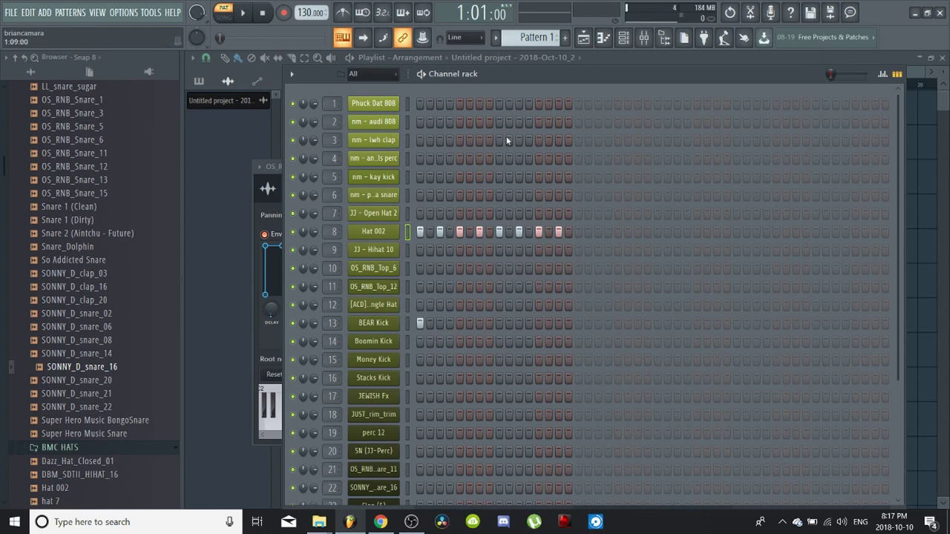
key(space)
- Extend the Hat 002 pattern to 32 steps with a hit on every 2 steps
click(578, 232)
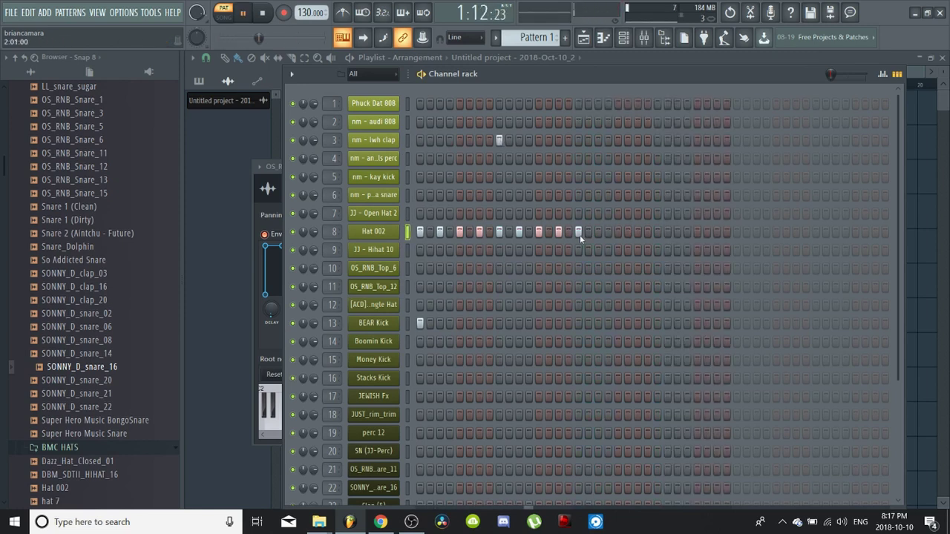
right_click(393, 229)
click(534, 268)
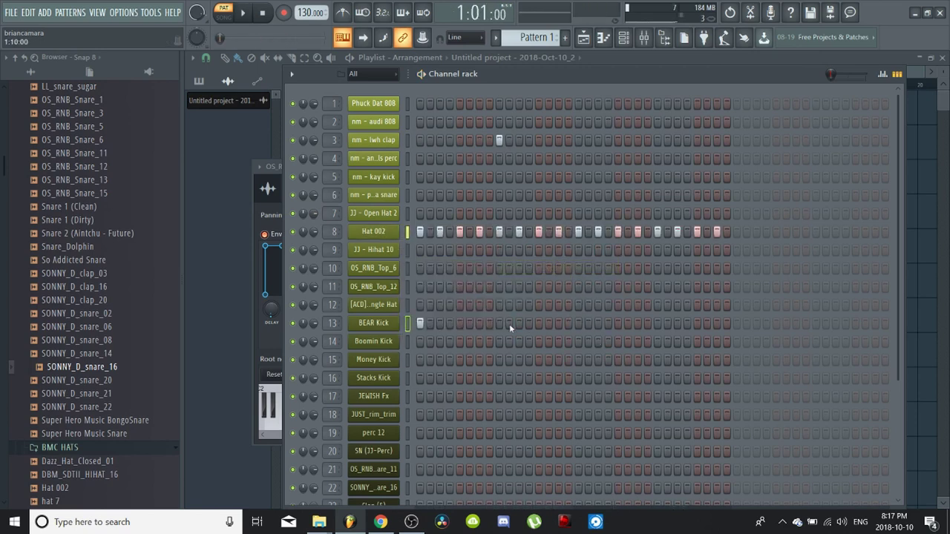
- Add BEAR Kick hits on steps 7 and 21 and an nm - lwh clap hit on step 25
click(480, 323)
click(617, 323)
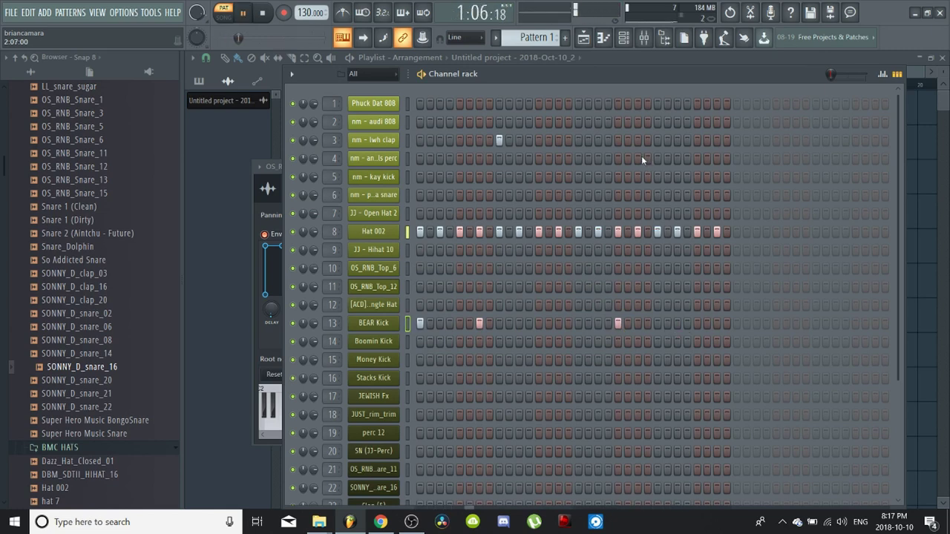
click(658, 140)
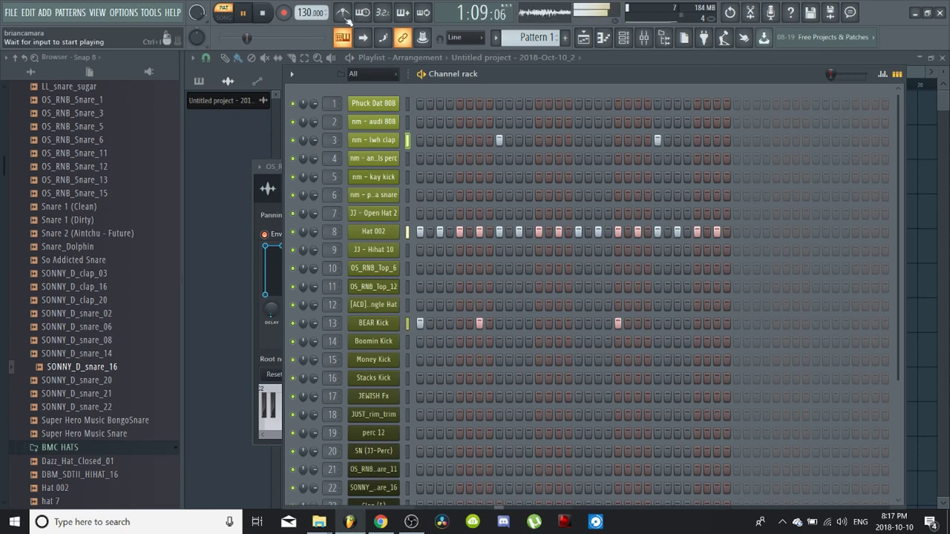
- Stop playback, set the project tempo to 150 BPM, and play the pattern again
key(space)
mouse_move(308, 13)
mouse_down()
mouse_move(308, 3)
mouse_move(308, 11)
mouse_up()
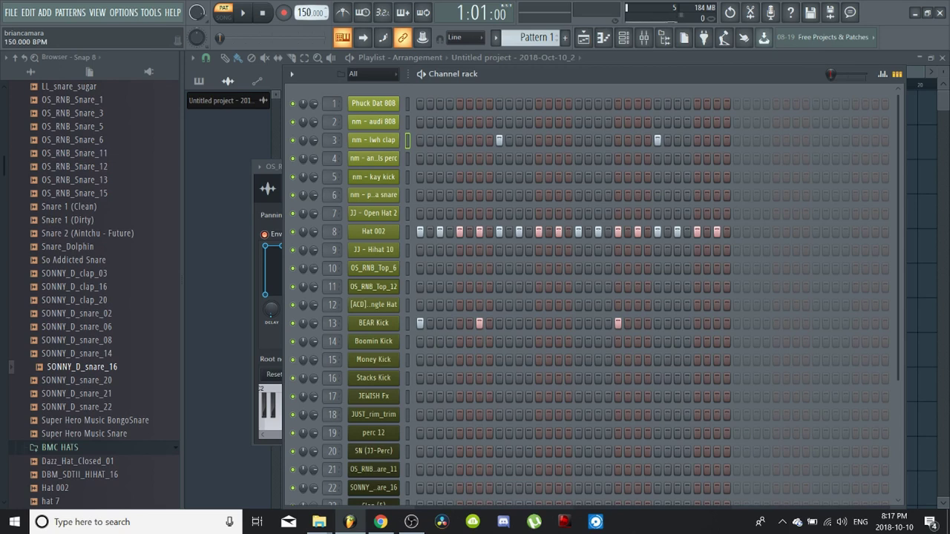
key(space)
- Inspect the Hat 002 channel's sample settings, close its window, and play the pattern briefly
click(382, 234)
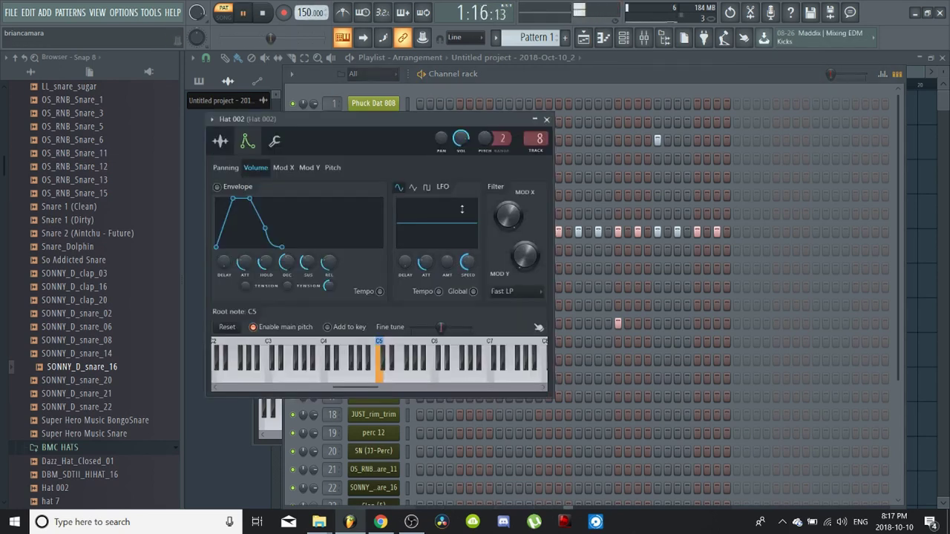
key(space)
click(275, 141)
click(221, 141)
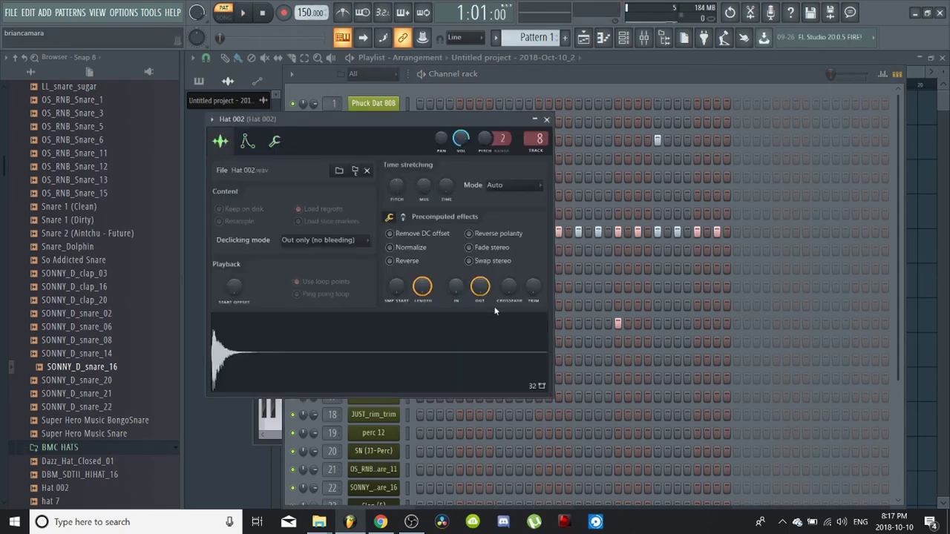
key(space)
click(546, 119)
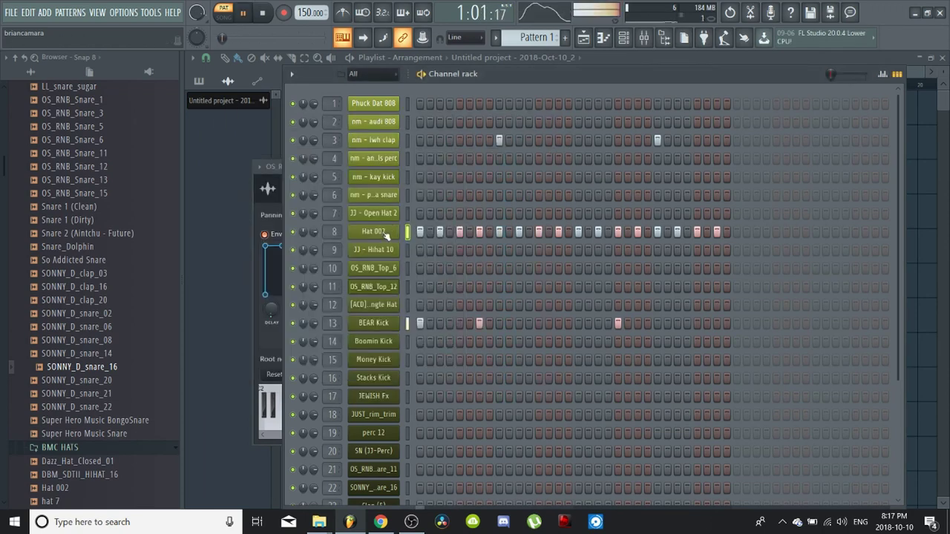
key(space)
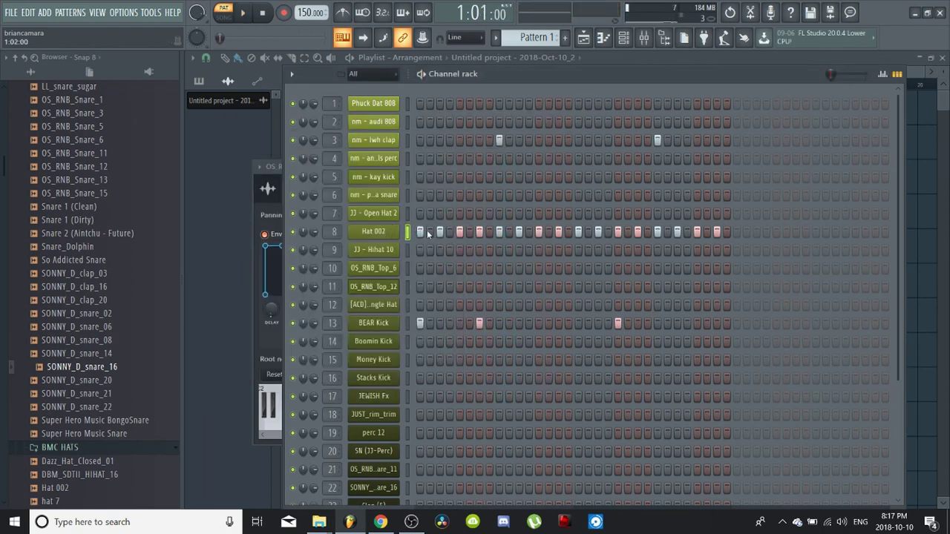
drag(430, 232, 440, 233)
click(441, 233)
key(space)
key(space)
- Add a Hat 002 hit on step 6 and hits on steps 15 and 19 of the channel 6 snare during playback
click(470, 233)
key(space)
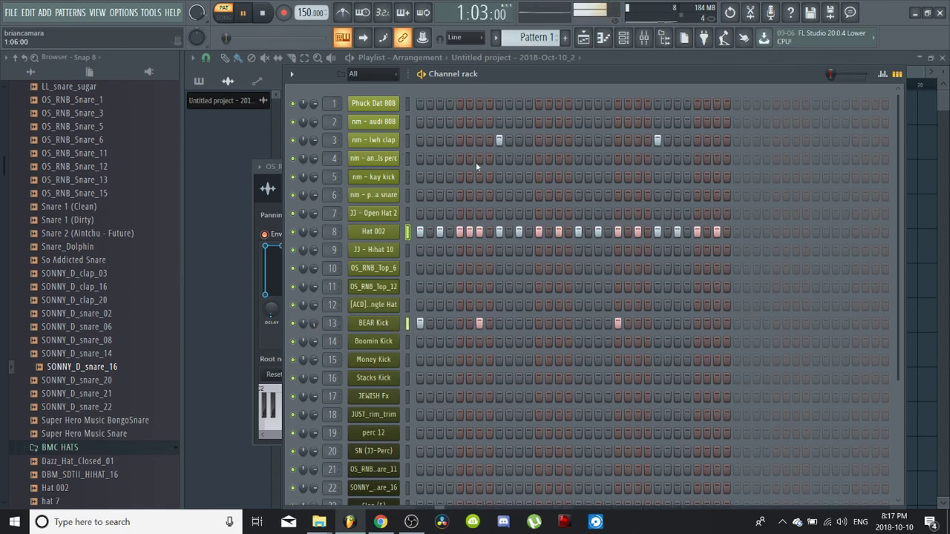
click(558, 195)
click(597, 195)
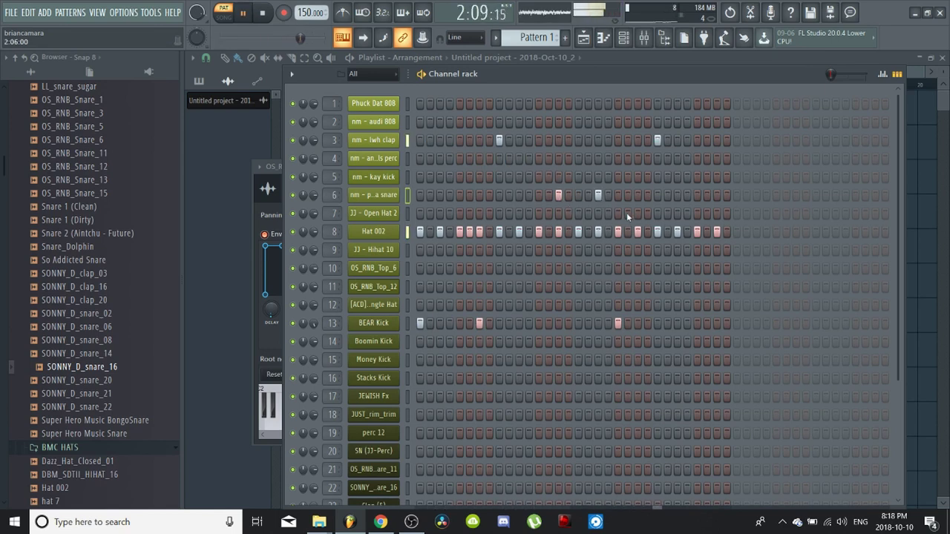
- Add channel 6 snare hits on steps 9 and 25 and remove the BEAR Kick hit on step 7 during playback
click(498, 194)
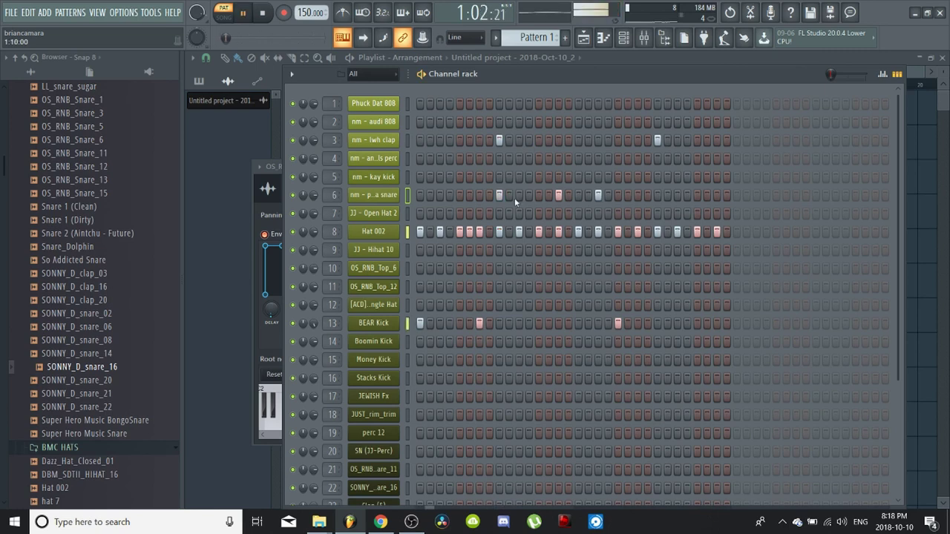
click(657, 195)
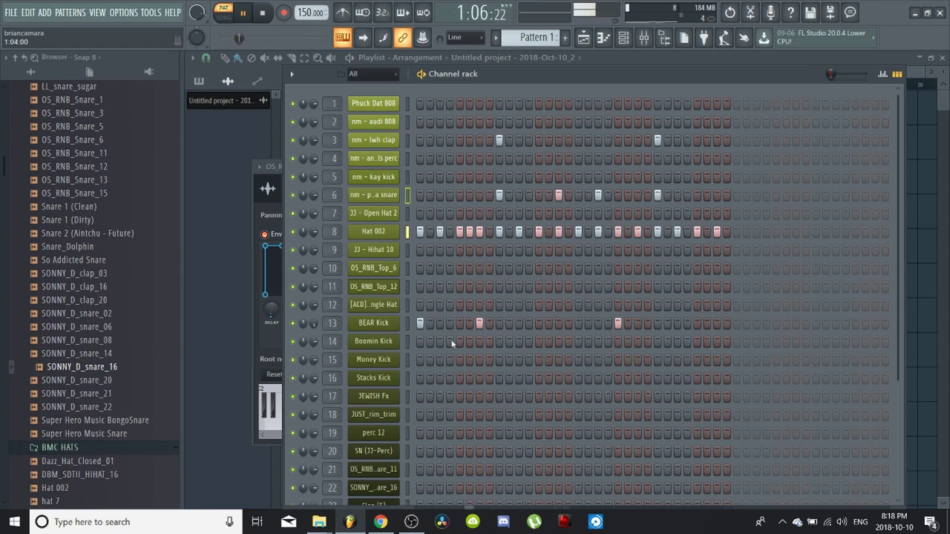
click(478, 322)
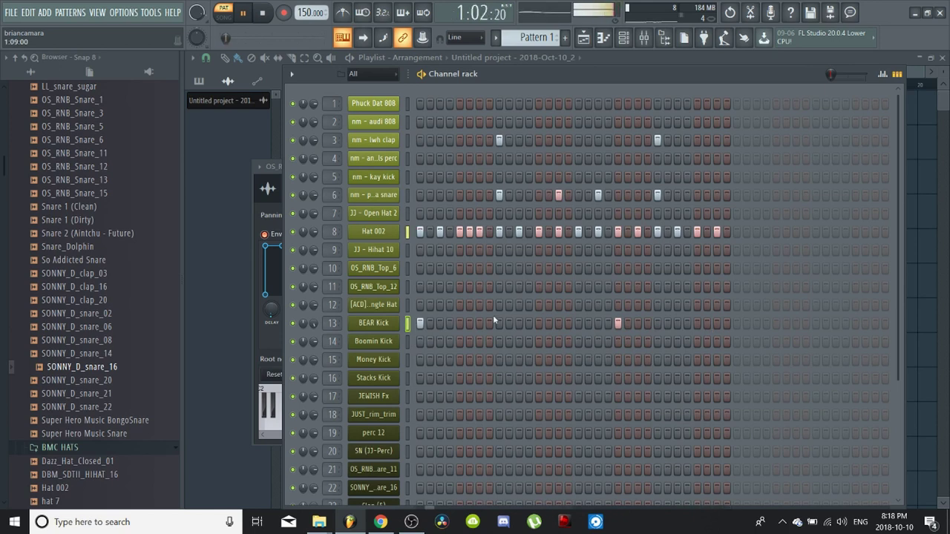
- Open the nm - audi 808 channel's piano roll, return to the channel rack and stop playback
right_click(377, 122)
click(424, 121)
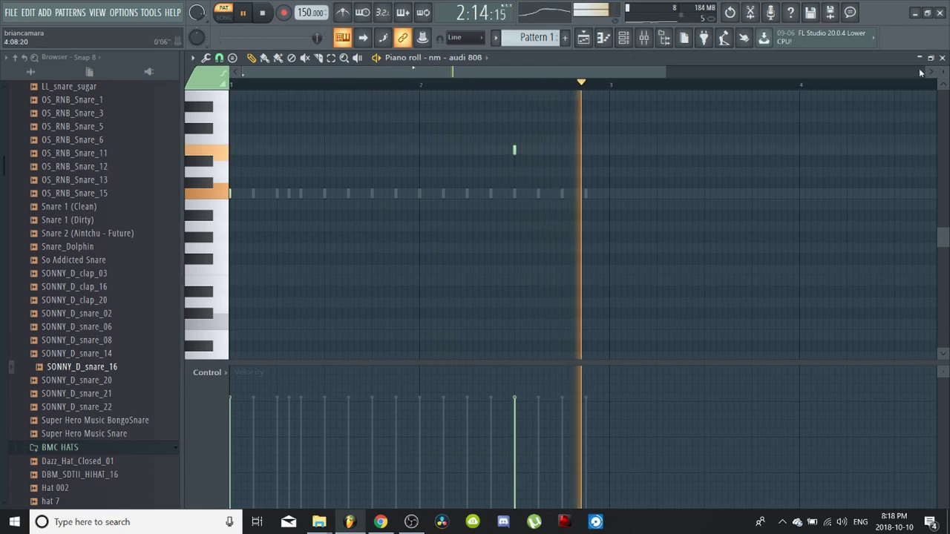
key(F7)
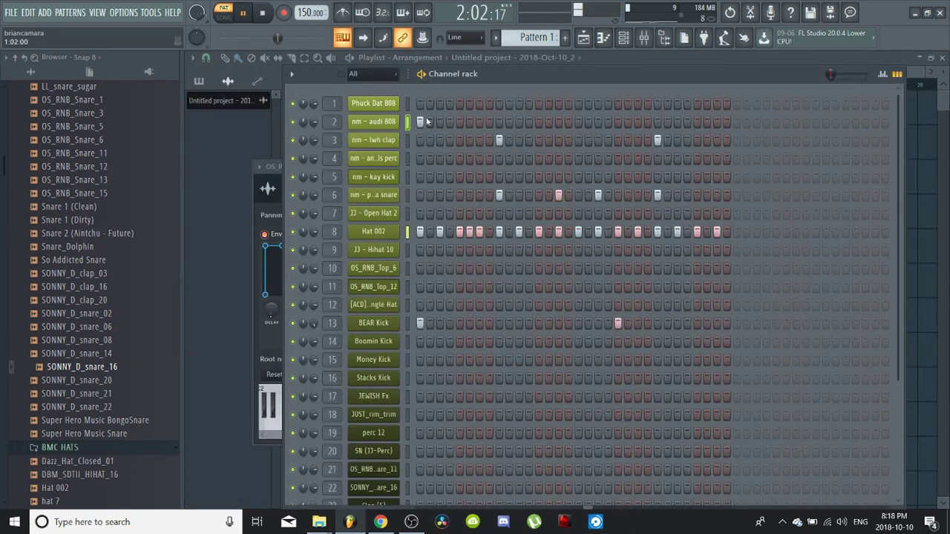
key(space)
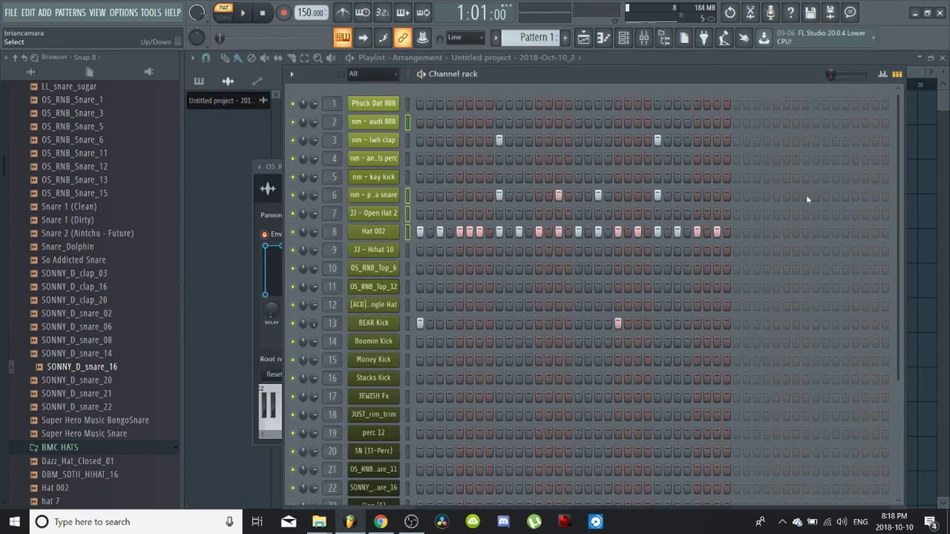
- Clear the pattern's hat, snare, clap and kick hits, keeping only the BEAR Kick hit on step 1
drag(722, 233, 374, 234)
mouse_move(562, 203)
mouse_down()
mouse_move(675, 144)
mouse_move(483, 144)
mouse_up()
drag(636, 325, 435, 342)
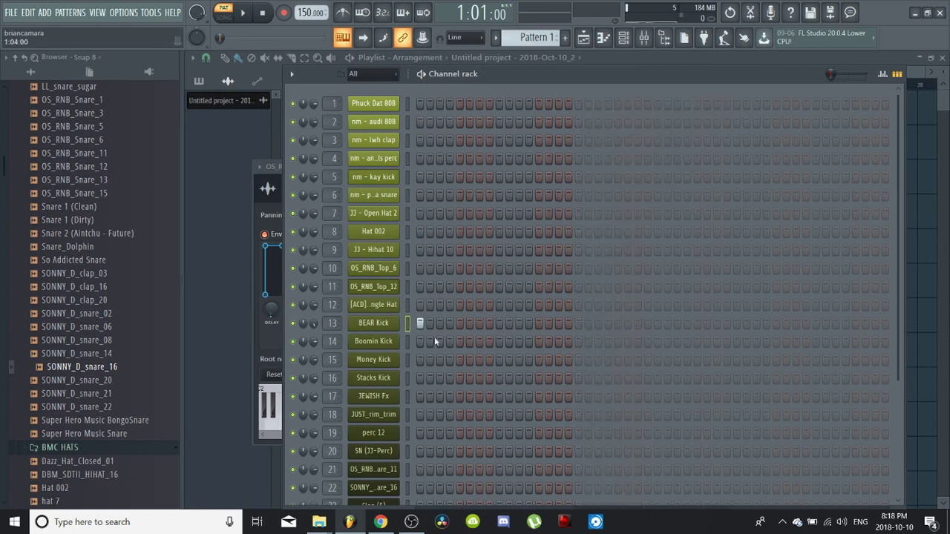
click(373, 327)
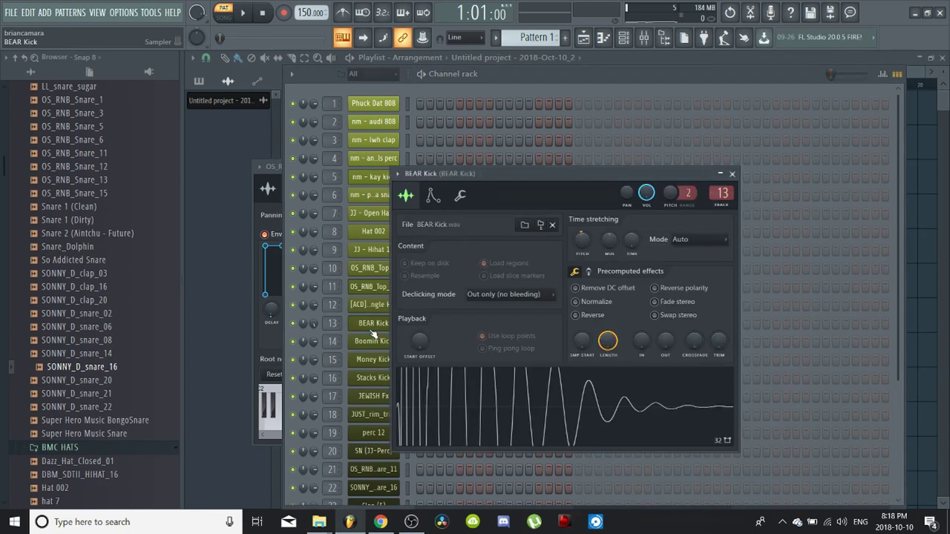
right_click(372, 324)
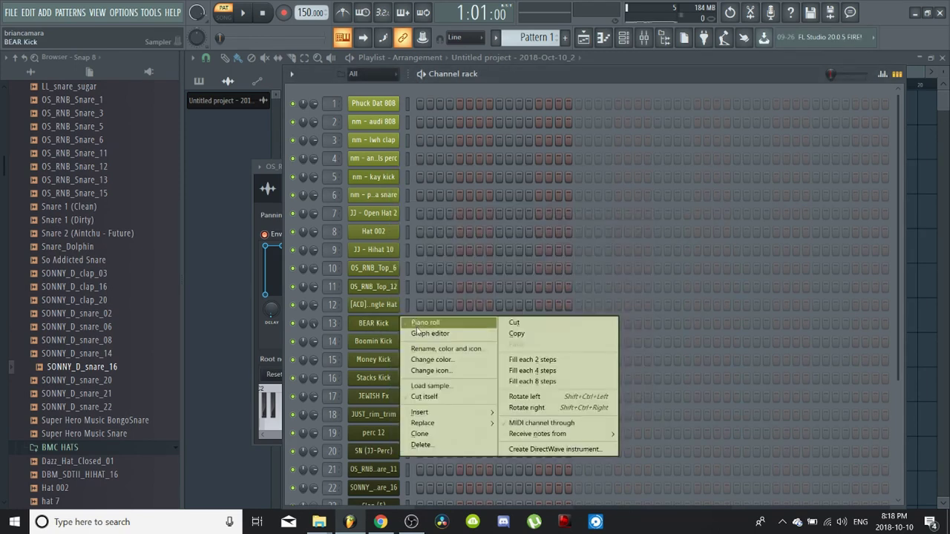
click(429, 251)
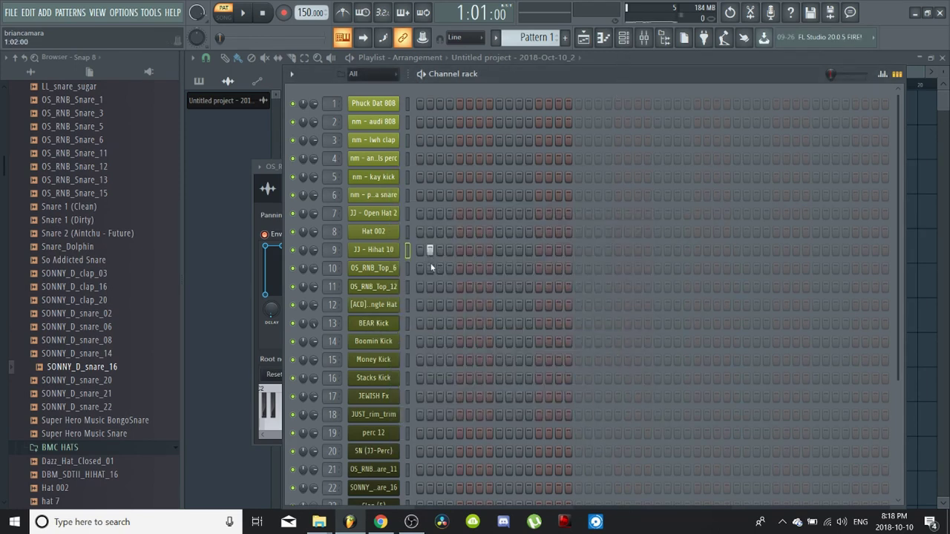
- Raise the BEAR Kick sample's boost to about 5% and its pitch slightly, and play the pattern to check it
click(387, 327)
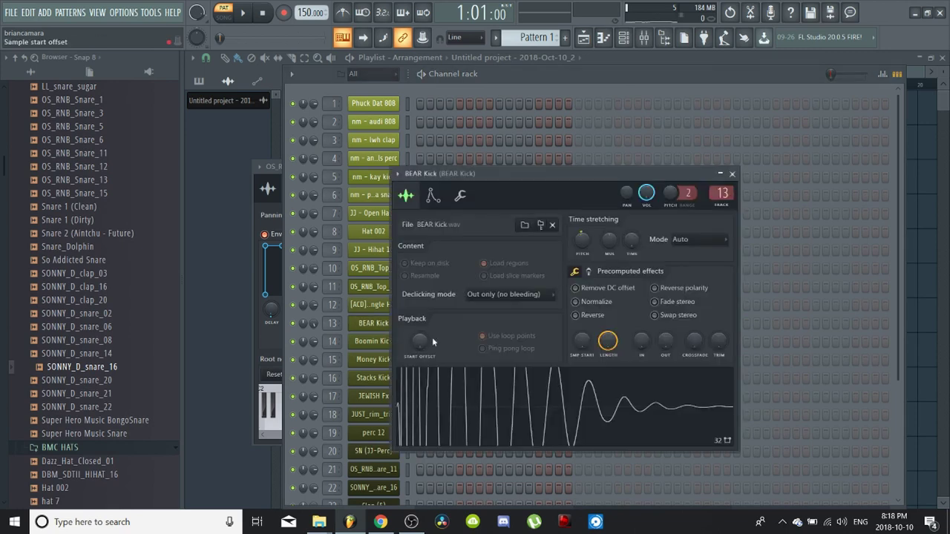
click(591, 274)
drag(583, 293, 583, 287)
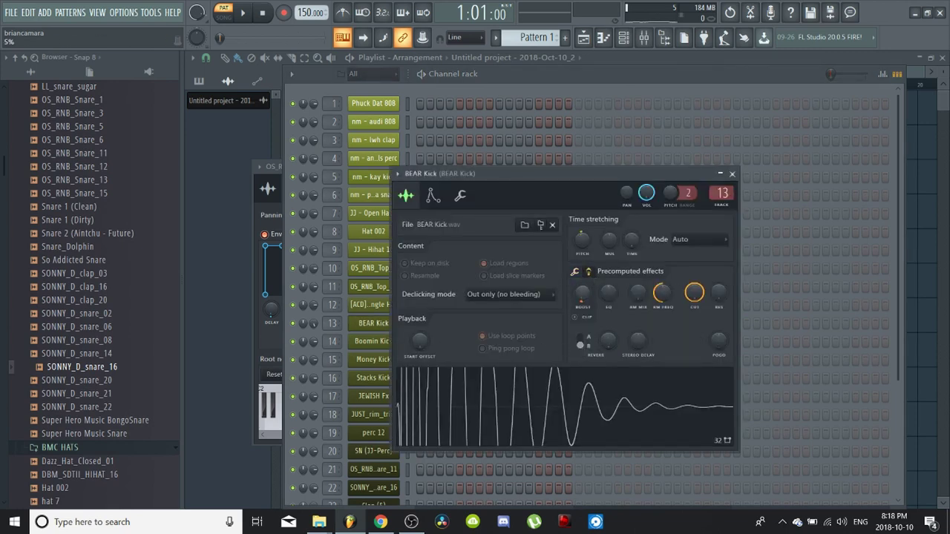
drag(582, 240, 581, 236)
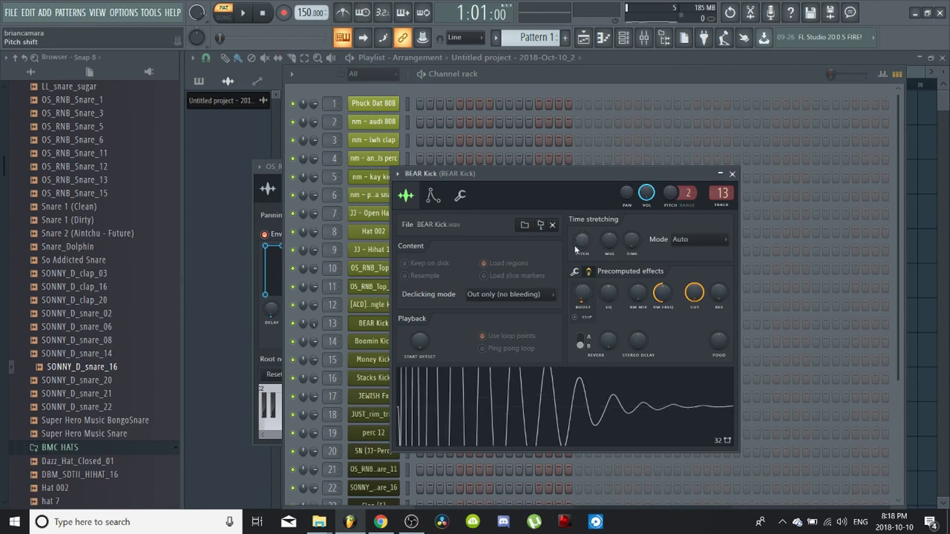
click(731, 174)
key(space)
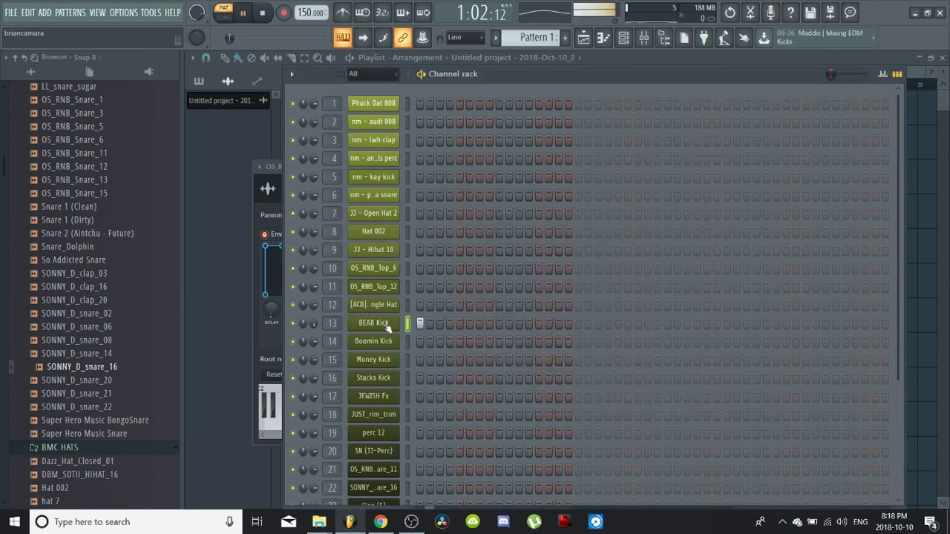
key(space)
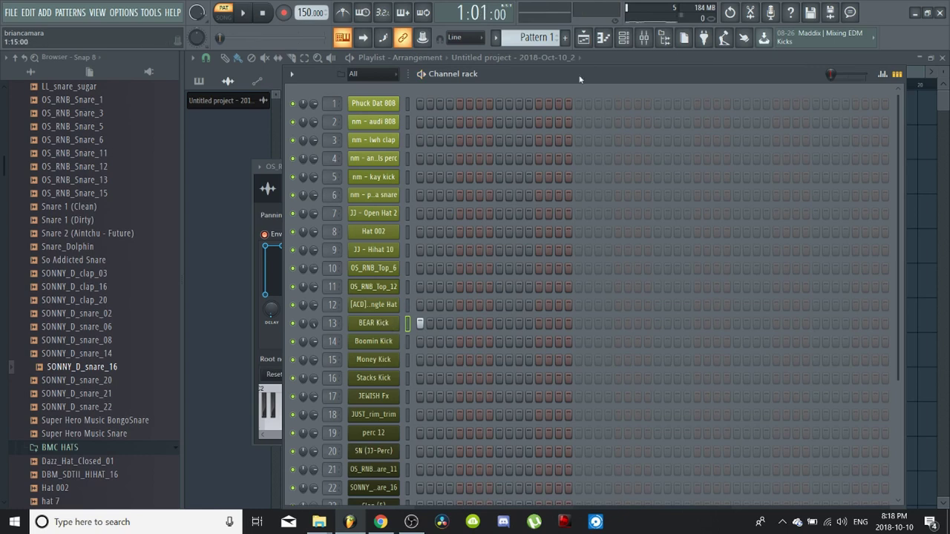
- Add Fruity Parametric EQ 2 to the BEAR Kick mixer track and cut the highs fully with band 7 at about 1.9 kHz
click(644, 37)
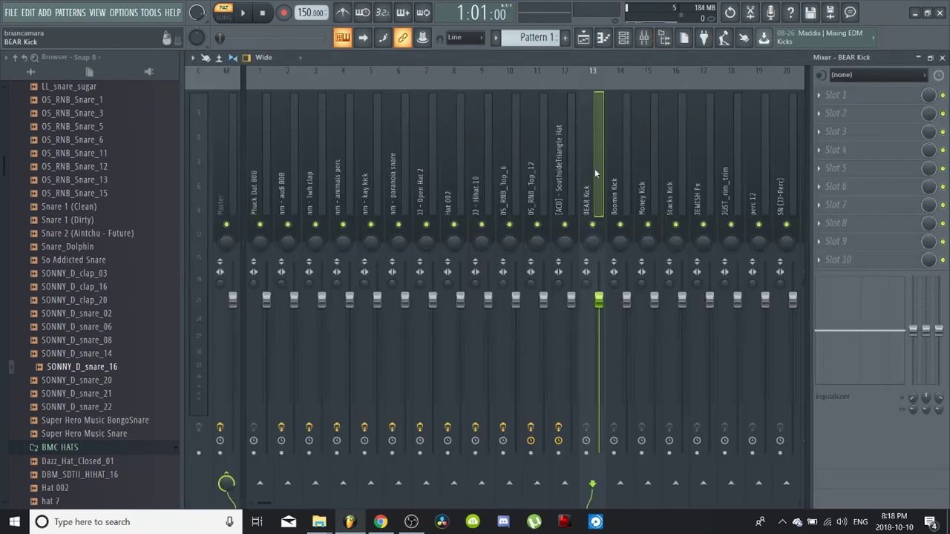
click(835, 95)
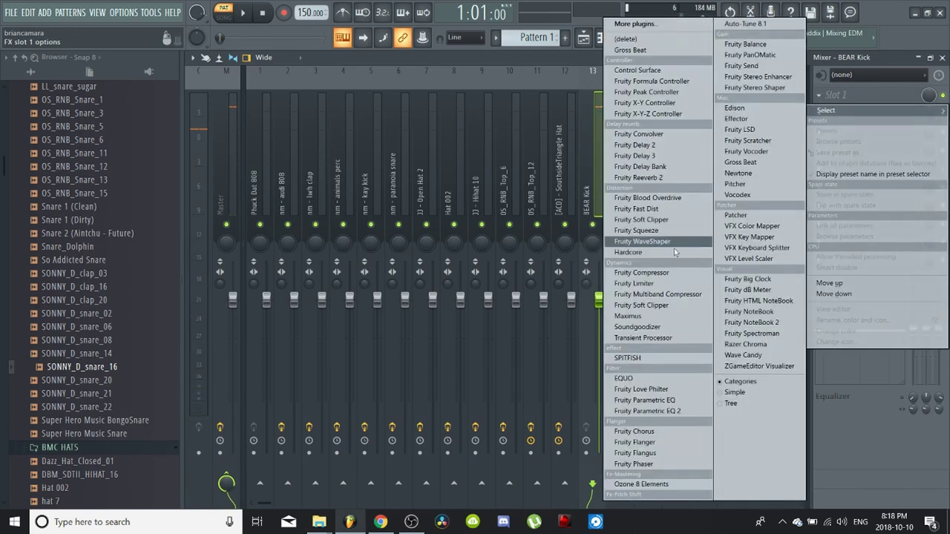
click(647, 411)
key(space)
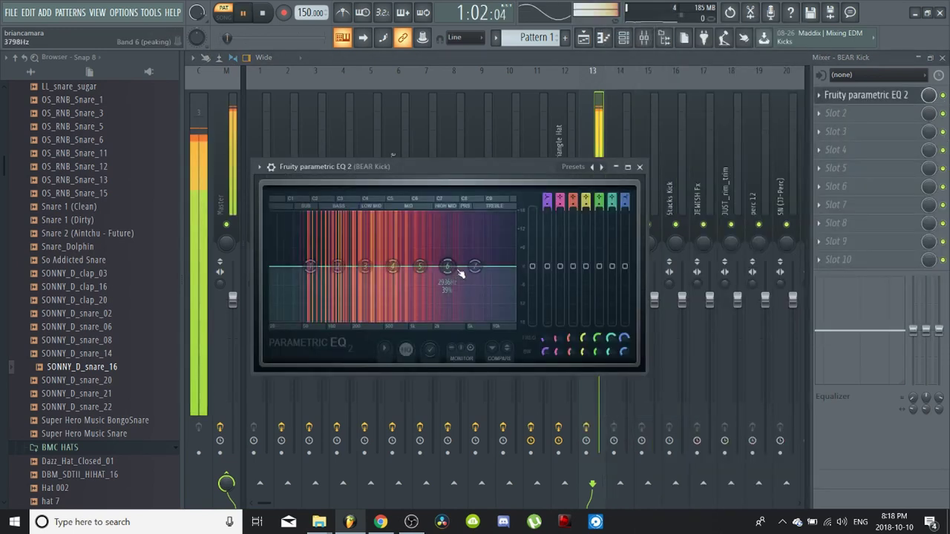
drag(475, 266, 432, 319)
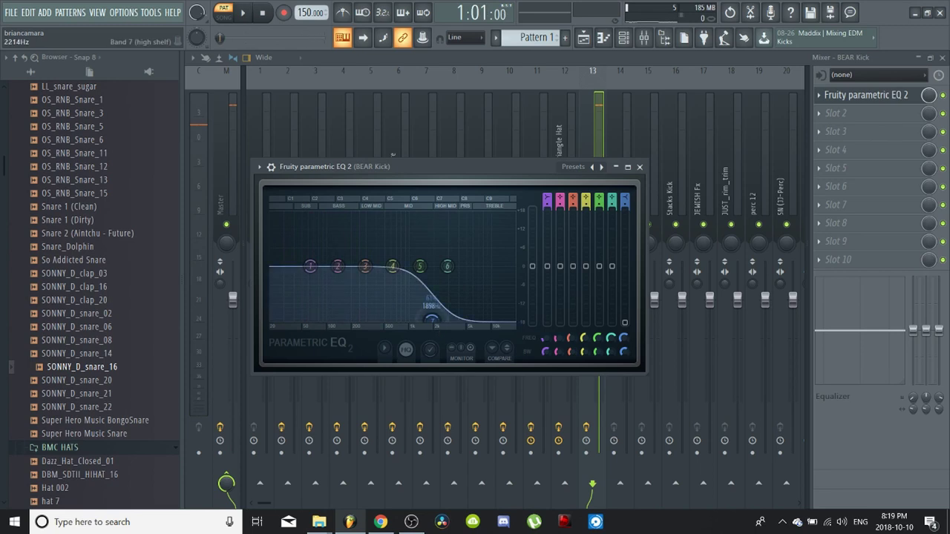
click(640, 166)
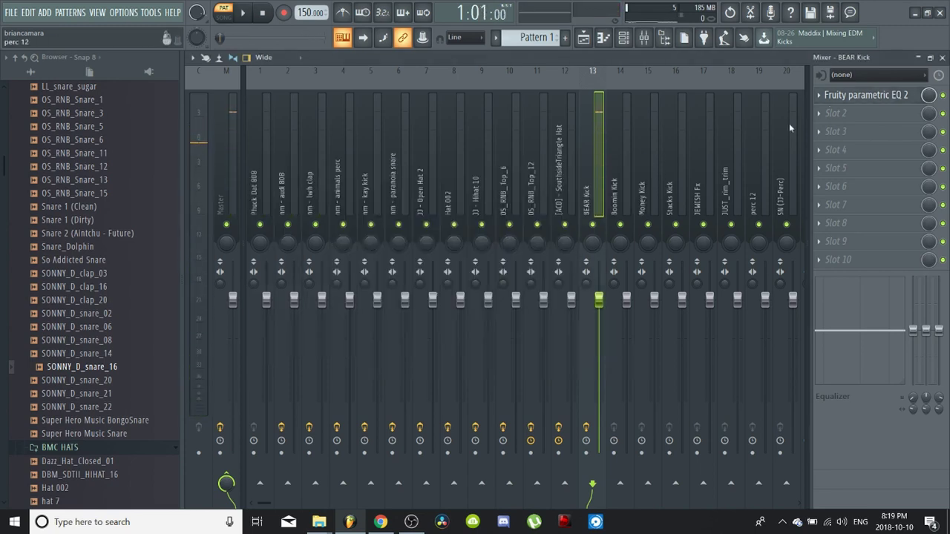
- Load Edison in slot 2 of the BEAR Kick mixer track and arm it to record on play
click(823, 115)
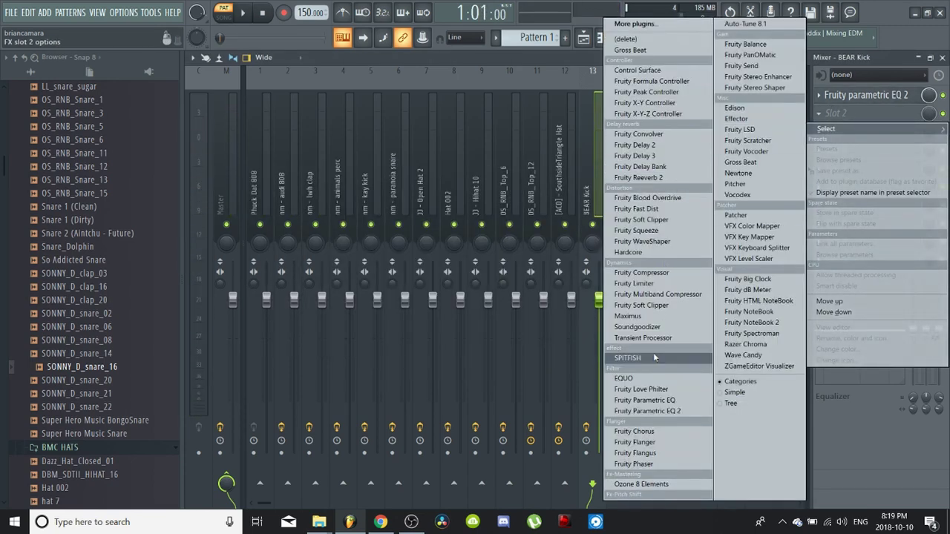
click(765, 108)
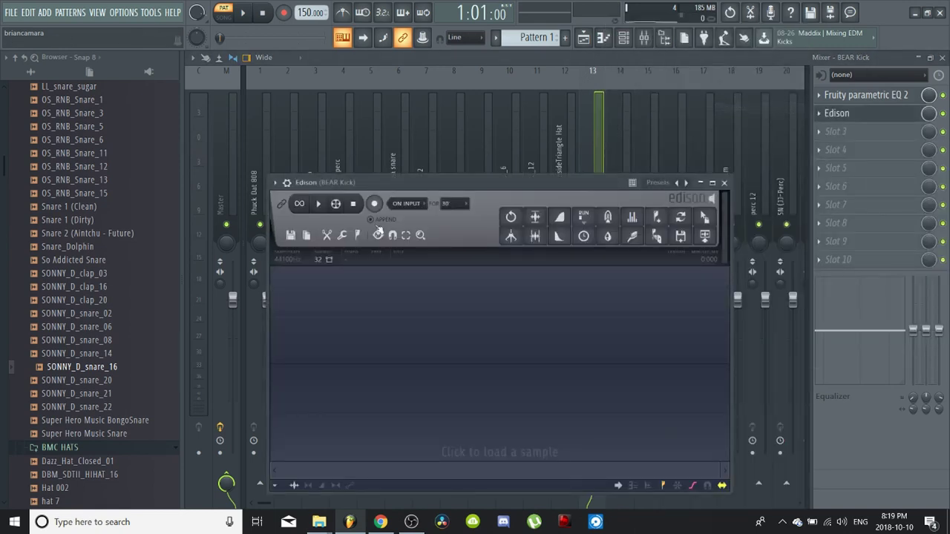
click(377, 204)
click(406, 203)
click(406, 233)
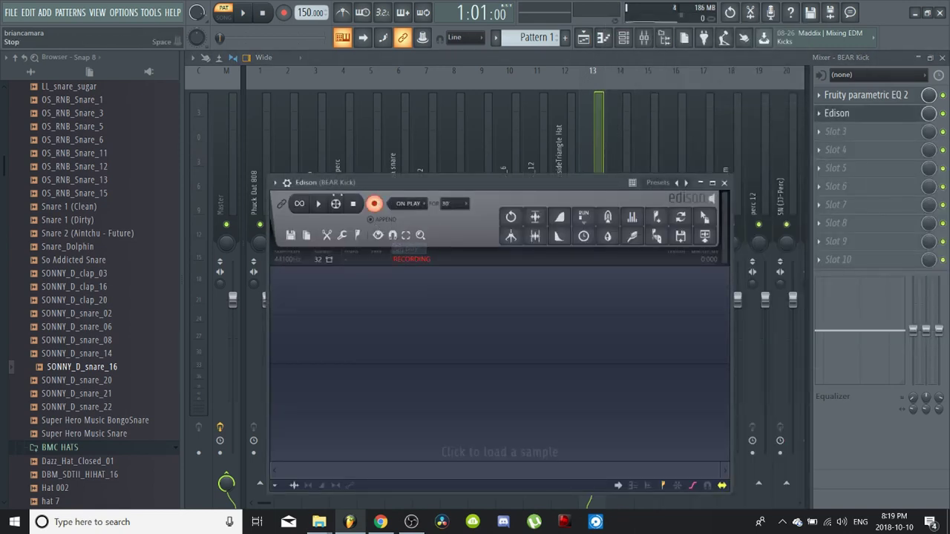
- Play the pattern to record the processed BEAR Kick hit into Edison, and stop the recording
click(243, 13)
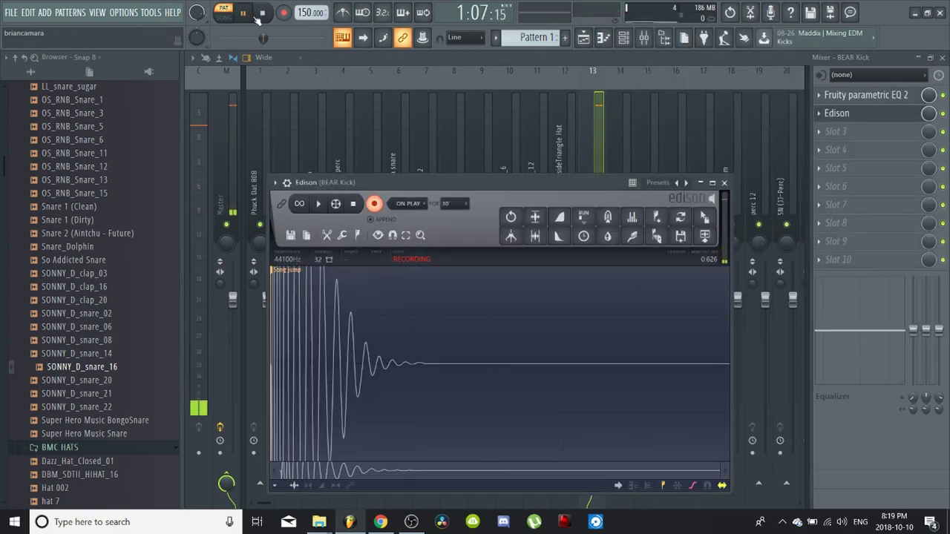
click(270, 15)
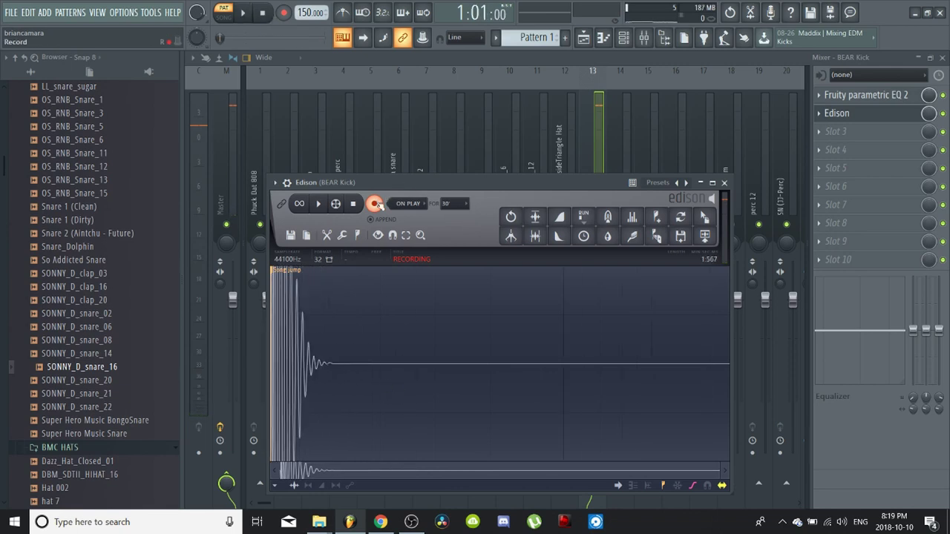
click(376, 206)
- Start saving the recorded kick as a wave file in the BMC's - Dimension Drum Kit folder, beginning its file name with "BMC-"
click(681, 236)
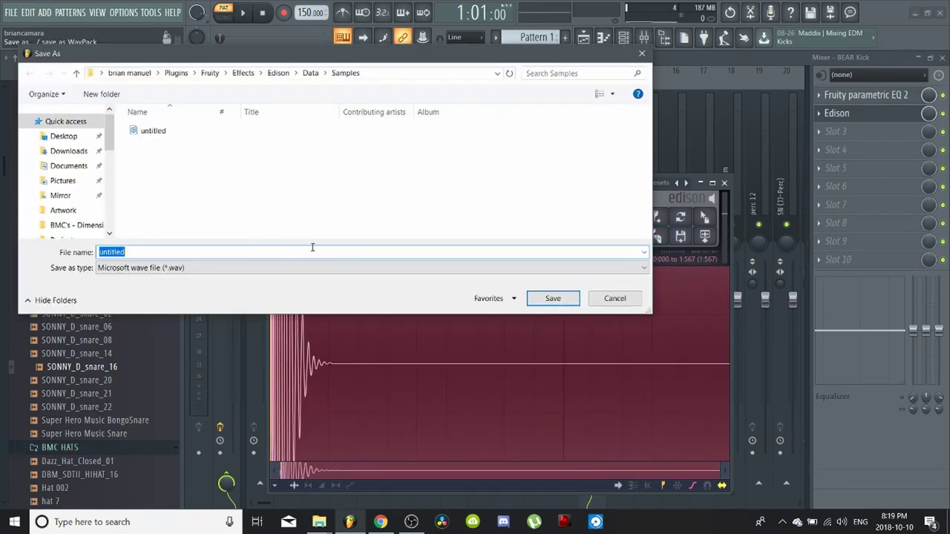
click(93, 225)
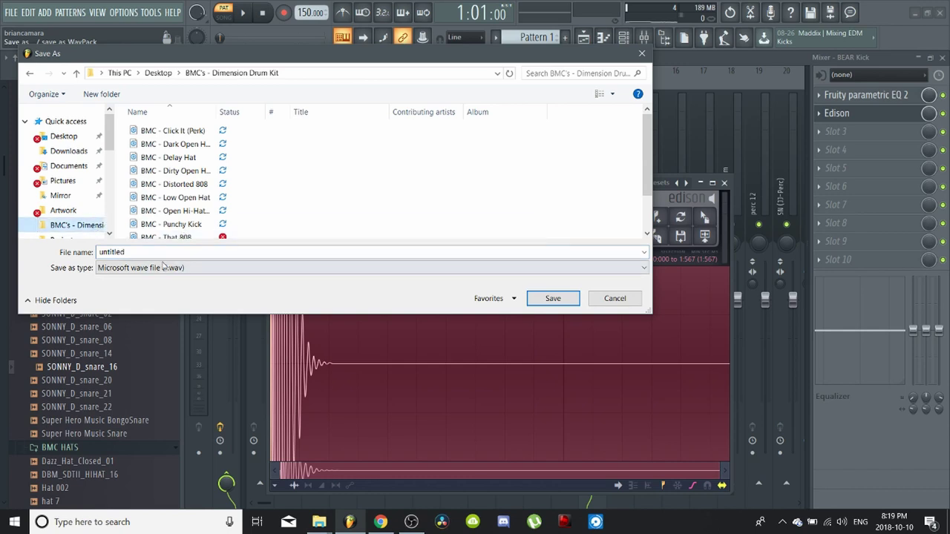
click(150, 252)
text(B)
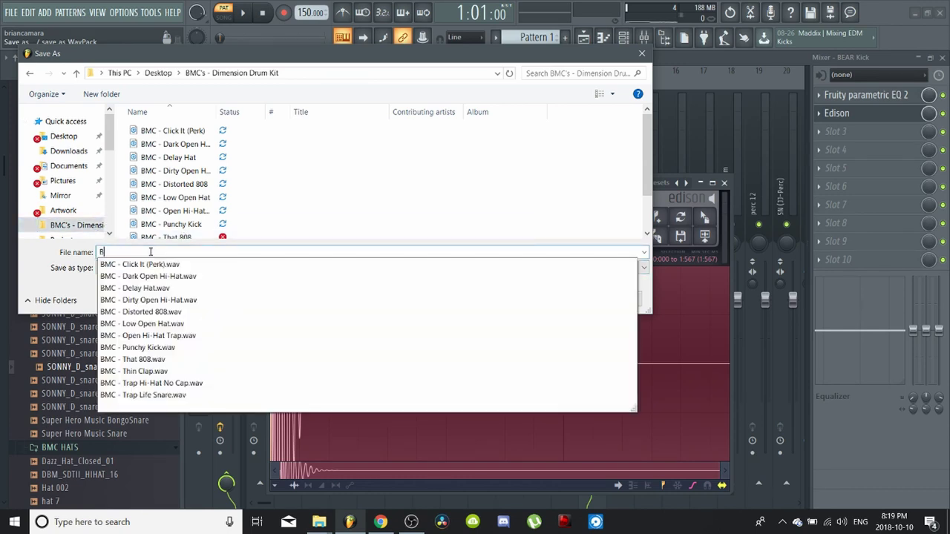
key(BackSpace)
text(BMC-)
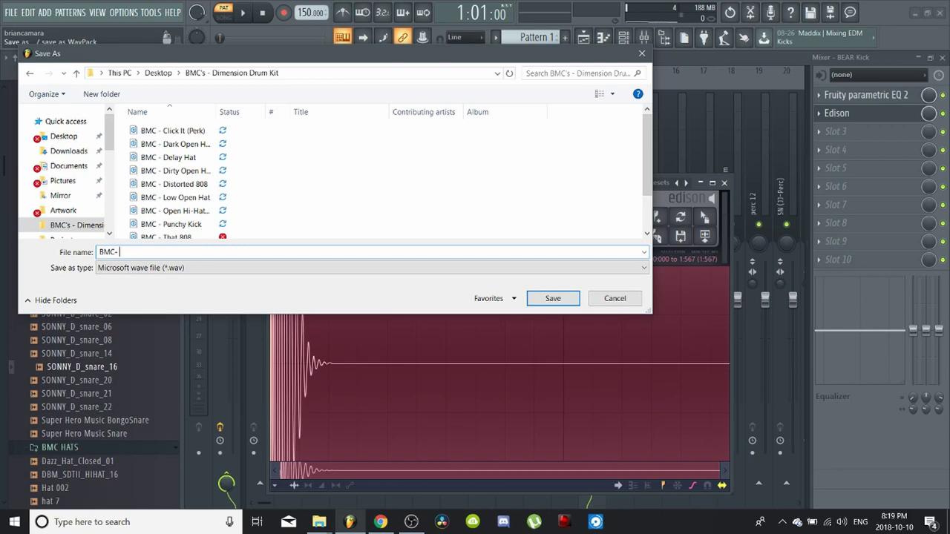
key(BackSpace)
text(-)
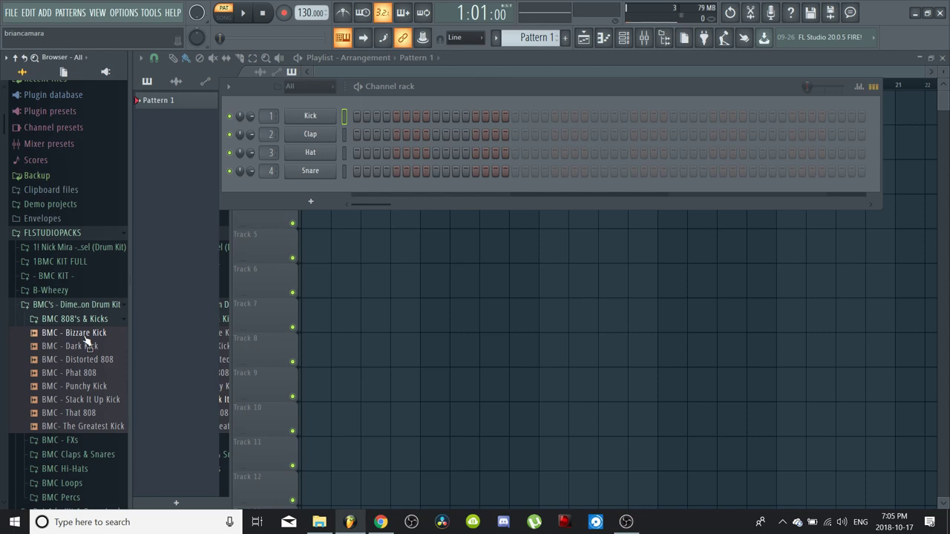
- Audition the kick and 808 samples in the kit's BMC 808's & Kicks folder one after another
click(84, 334)
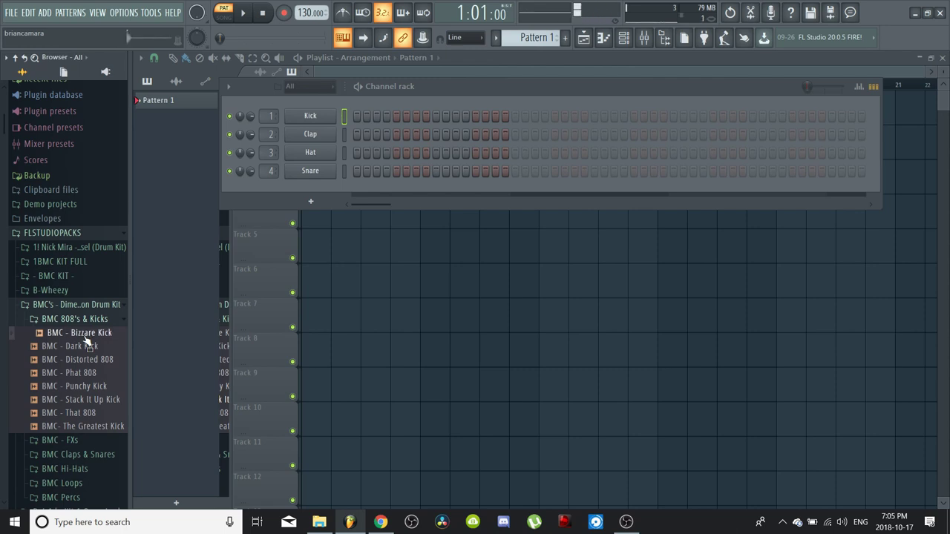
click(85, 342)
key(Down)
key(Down)
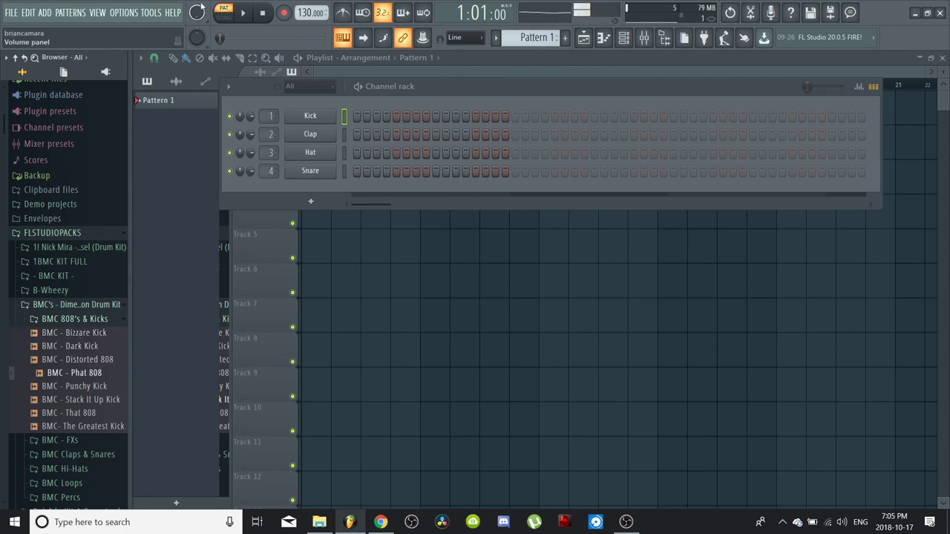
key(Down)
key(Down)
key(Down)
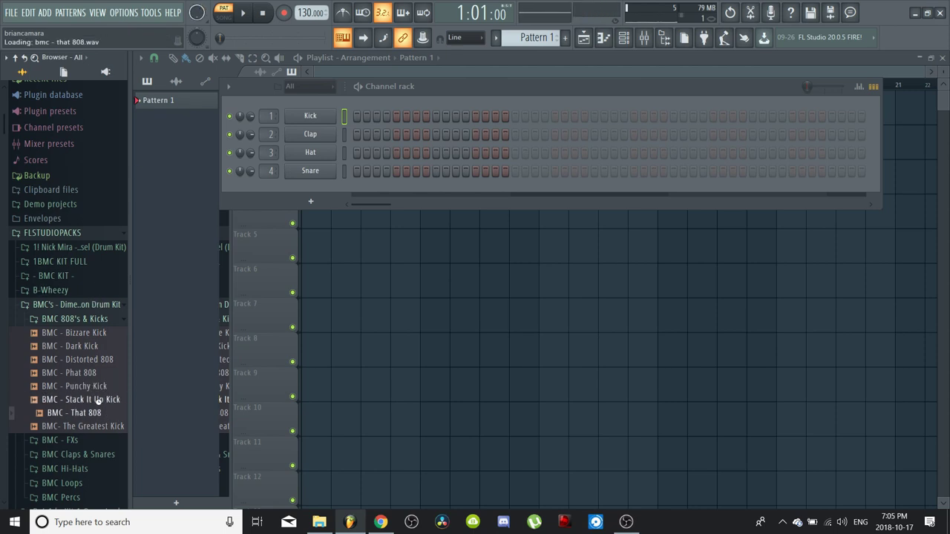
key(Down)
- Expand the kit's BMC - FXs folder and audition BMC Tag FX, Call Me FX and Chant
click(109, 441)
key(Down)
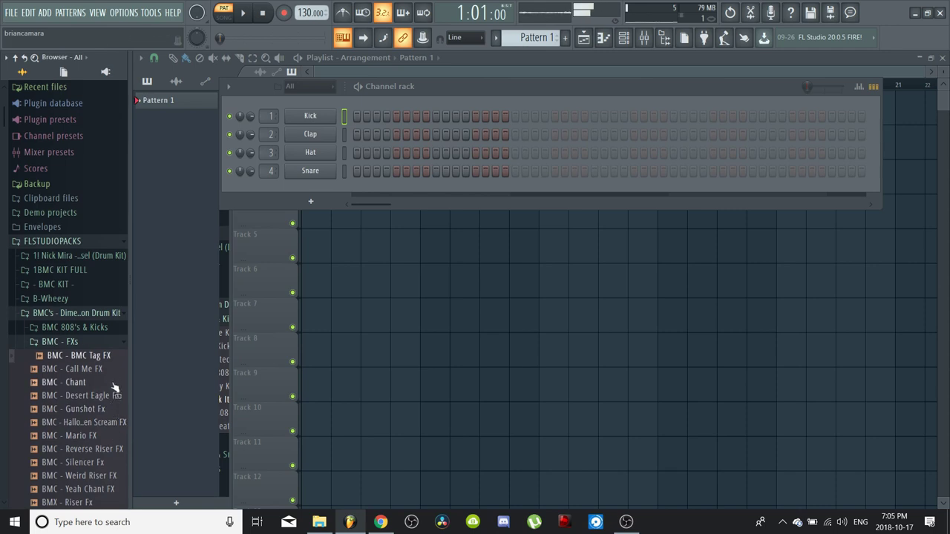
key(Down)
key(Down)
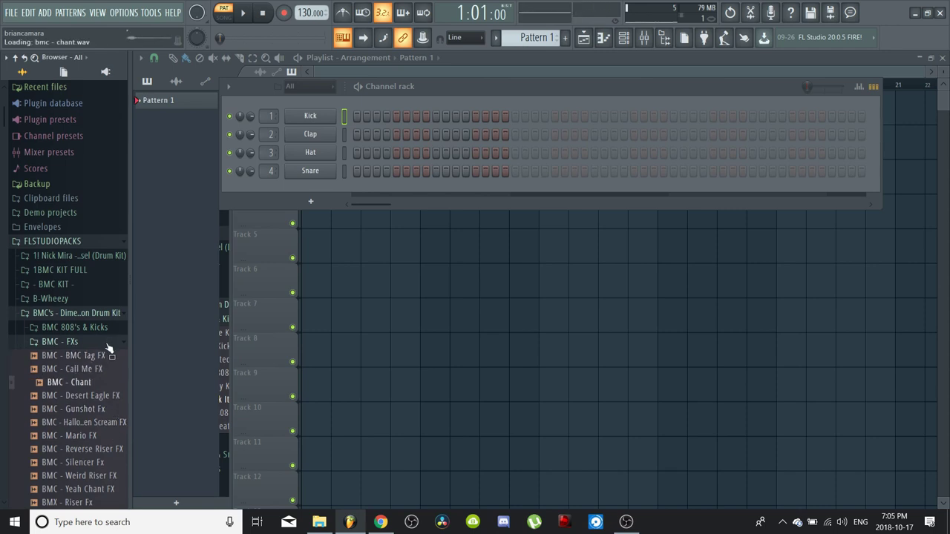
- Audition the remaining samples in the BMC - FXs folder, from Desert Eagle FX down to BMX - Riser Fx
key(Down)
key(Down)
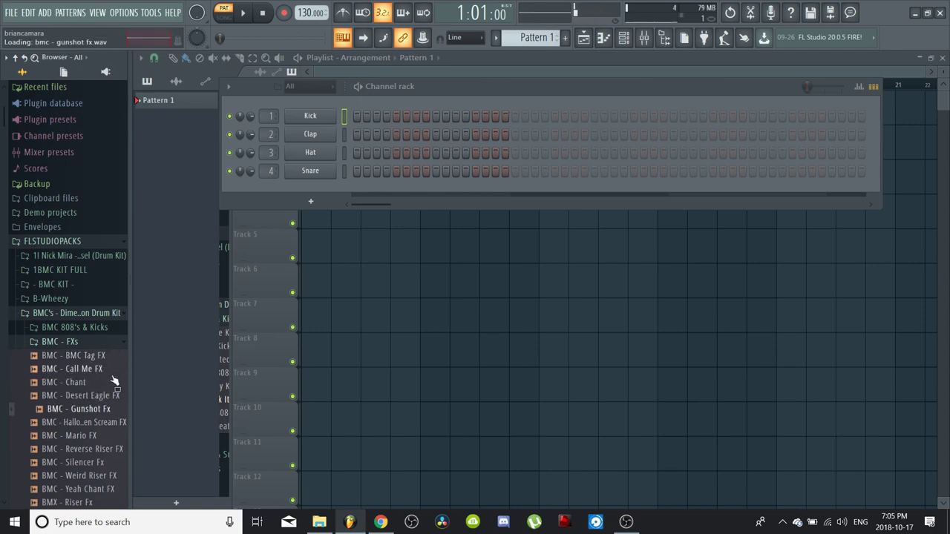
key(Down)
key(Down)
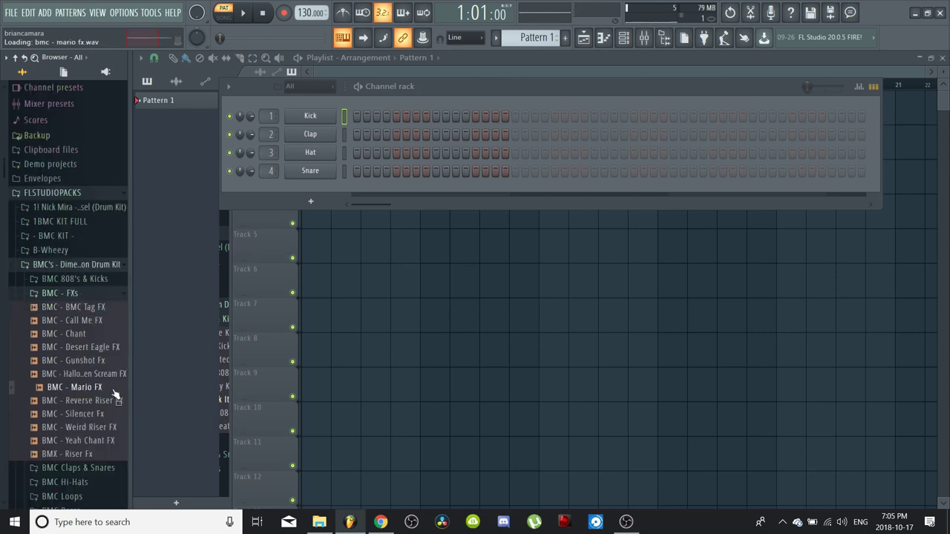
key(Down)
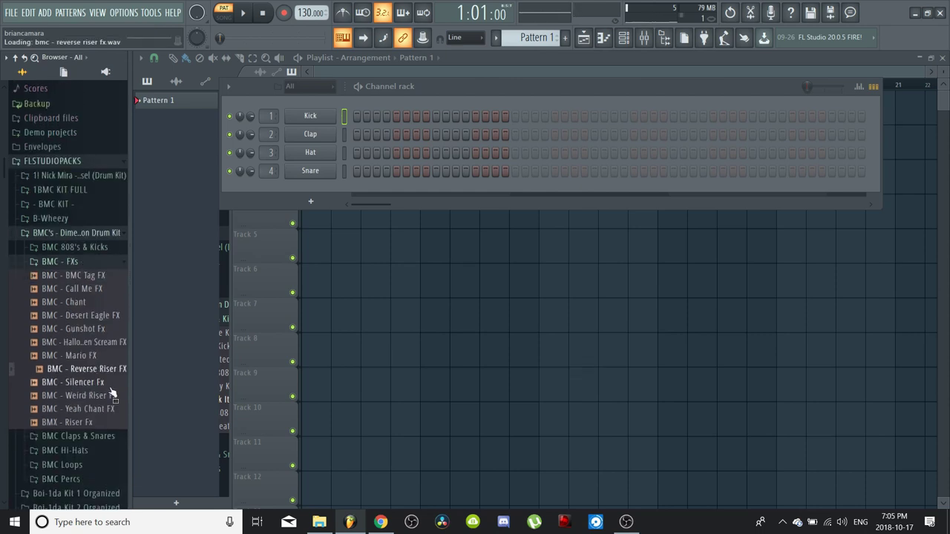
key(Down)
key(Down)
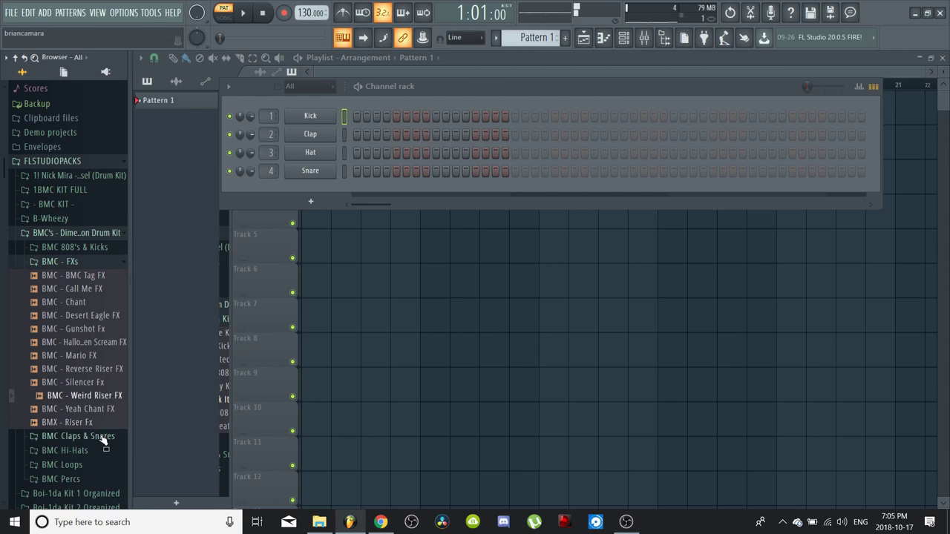
key(Down)
key(Down)
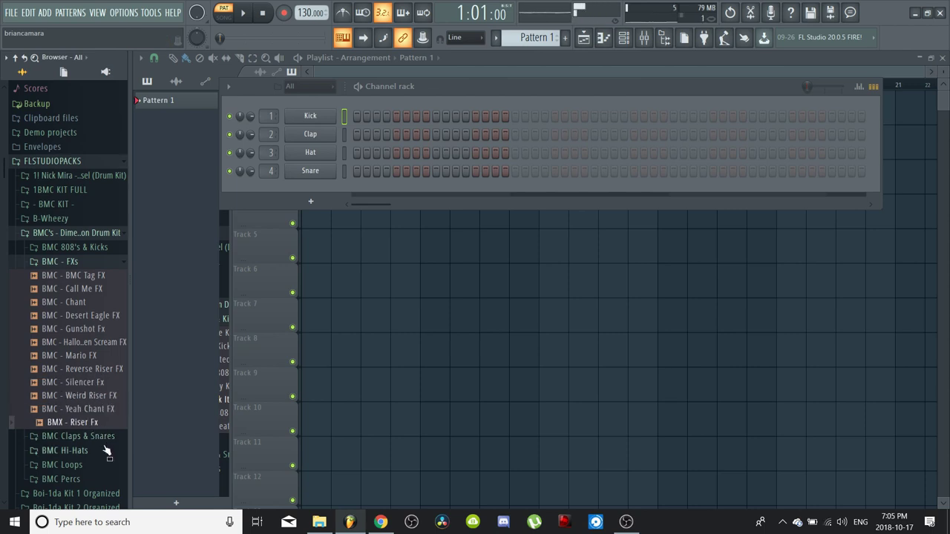
- Expand the kit's BMC Claps & Snares folder and audition its samples from Best Out Snare to Trap Life Snare
click(103, 438)
click(110, 369)
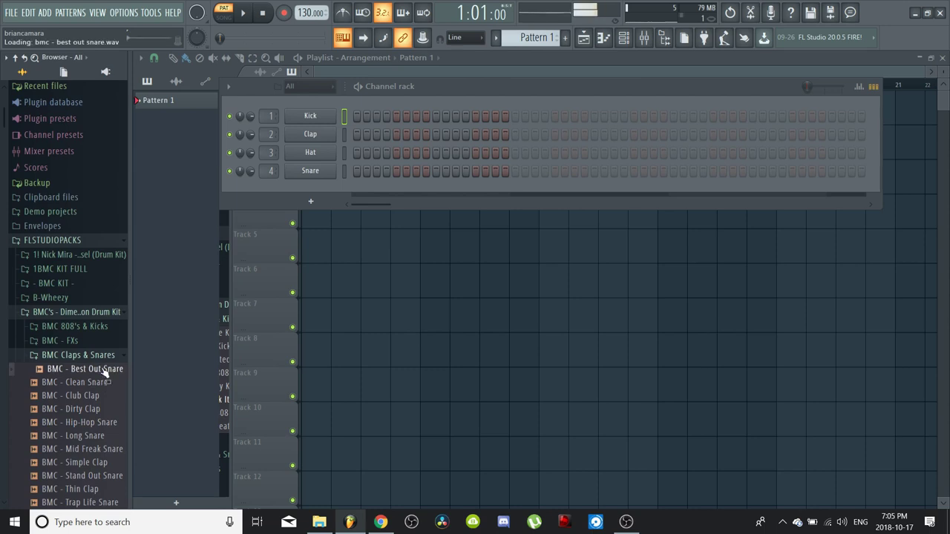
click(115, 381)
click(117, 394)
key(Down)
key(Down)
key(Down)
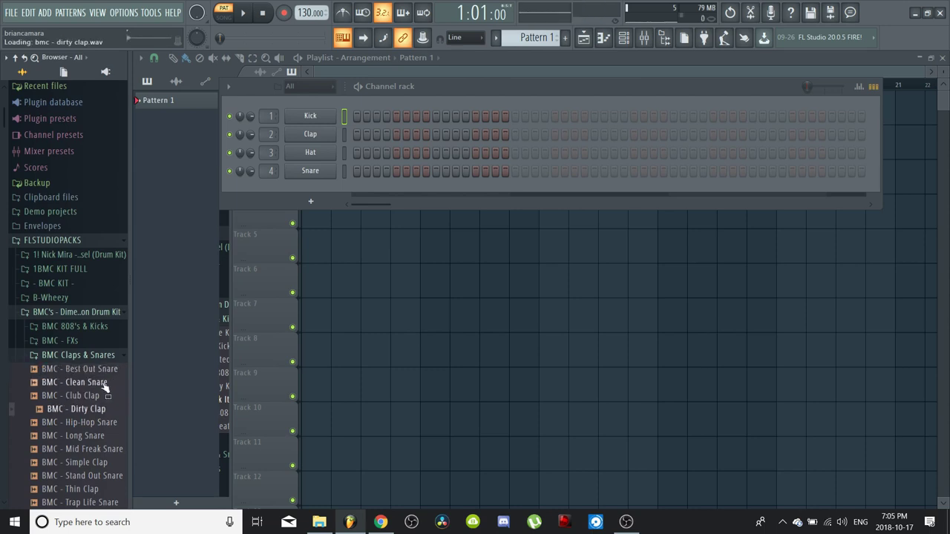
key(Down)
scroll(106, 414, down, 4)
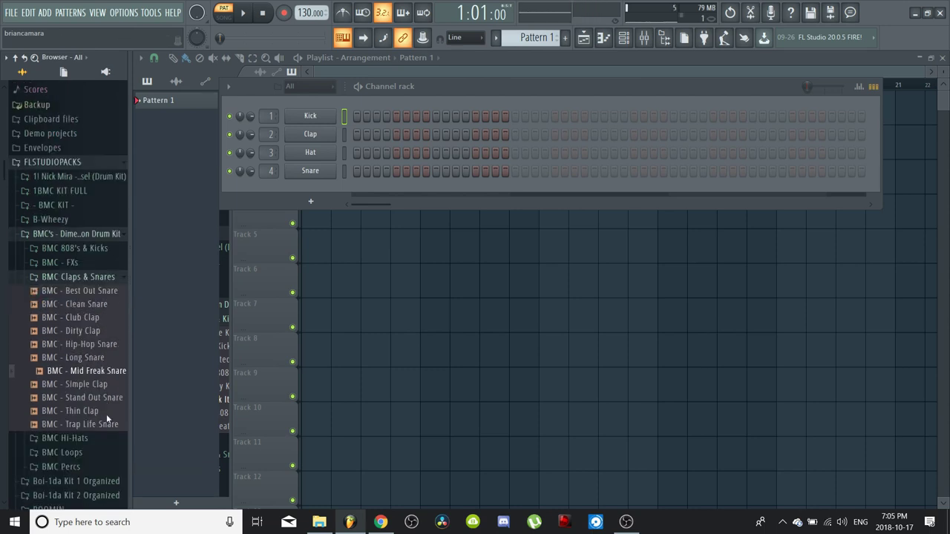
key(Down)
key(Down)
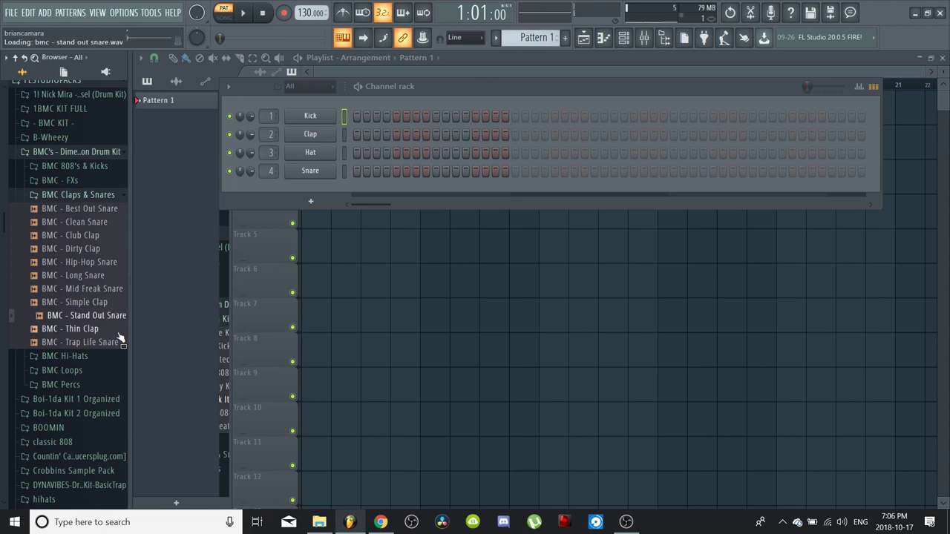
key(Down)
key(Down)
key(Down)
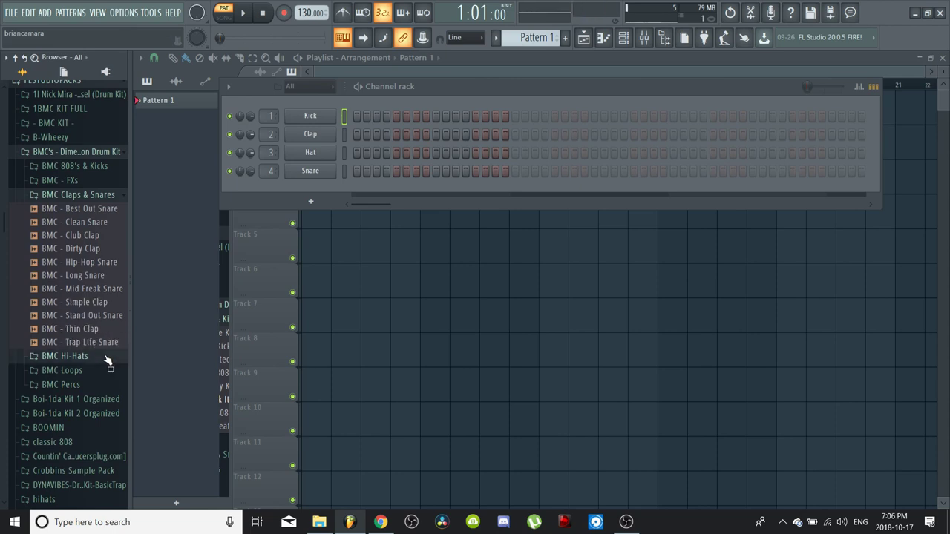
- Expand the kit's BMC Hi-Hats folder and audition its hi-hat and open hat samples one after another
click(106, 360)
key(Down)
key(Down)
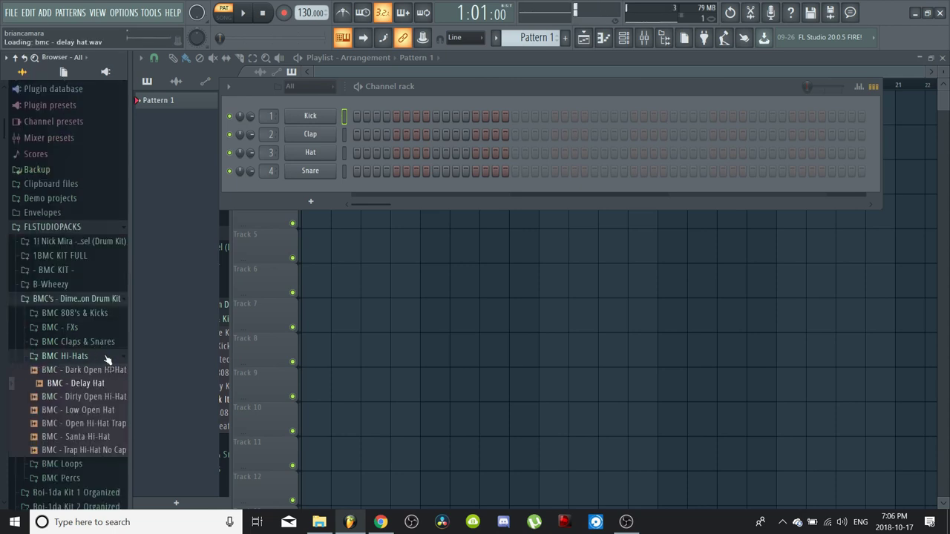
key(Down)
key(Down)
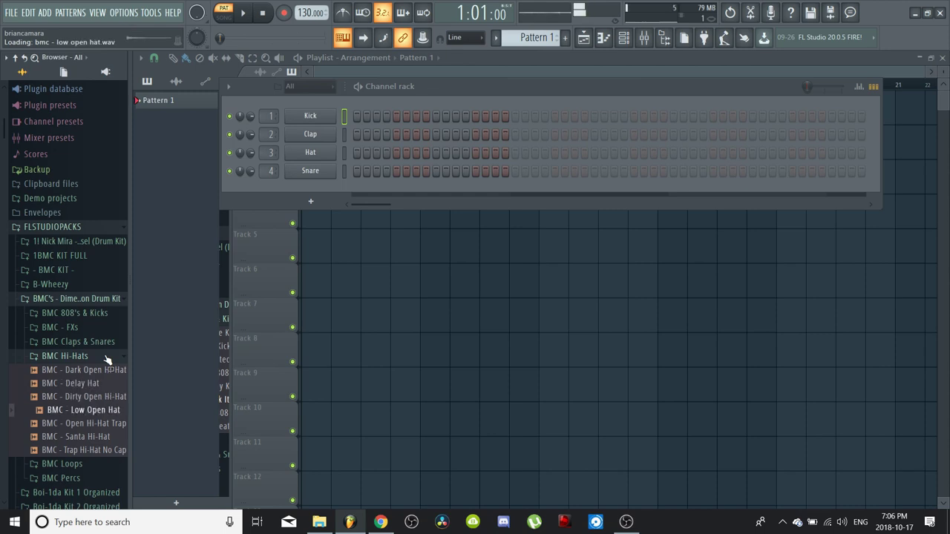
key(Down)
key(Down)
key(Down)
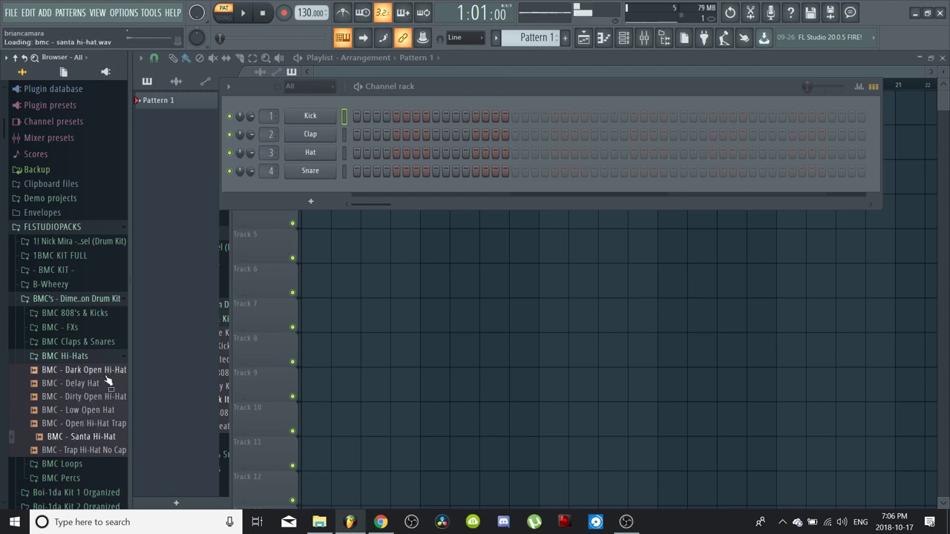
- Expand the kit's BMC Loops folder and audition the 132, 140 and 155 BPM loops
click(98, 466)
click(109, 429)
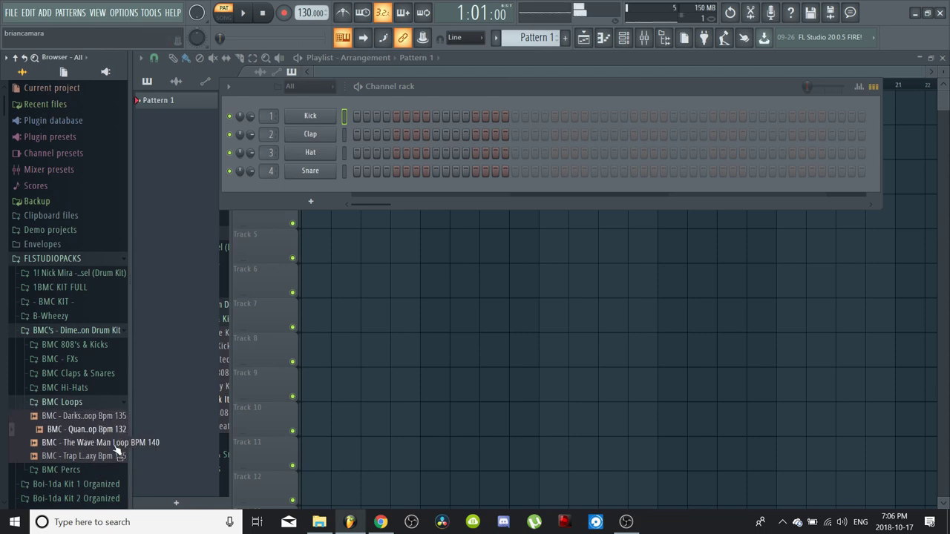
click(113, 444)
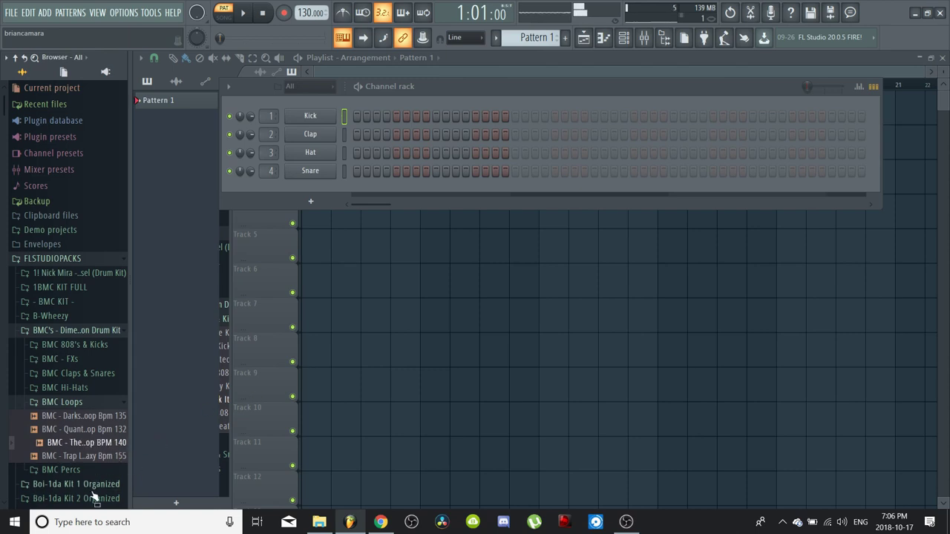
key(Down)
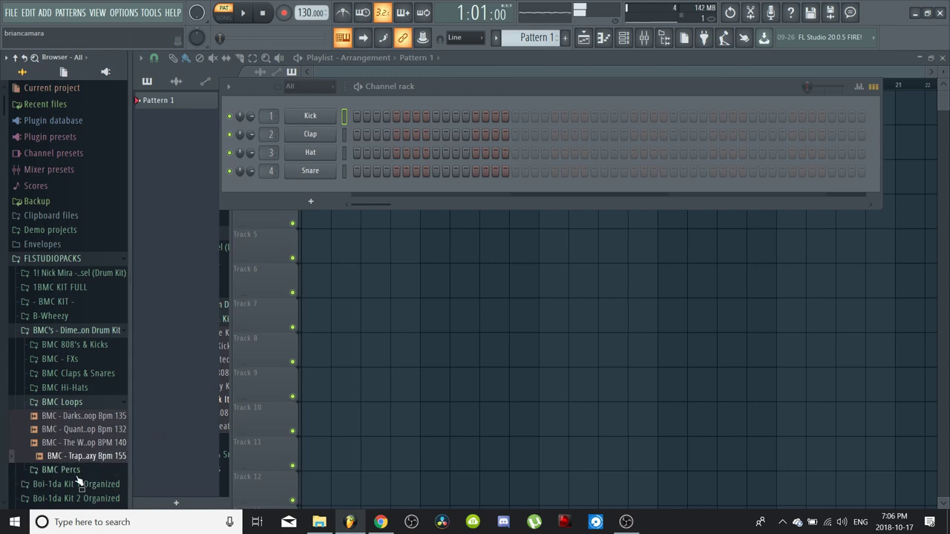
- Expand the kit's BMC Percs folder, audition its percussion samples in order, and collapse the folder again
click(79, 471)
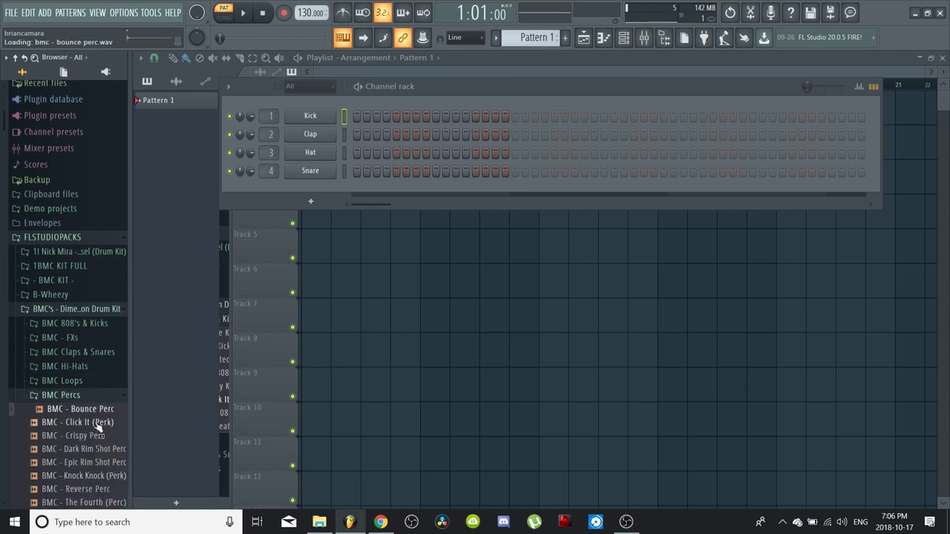
click(97, 425)
key(Down)
key(Down)
key(Down)
key(Down)
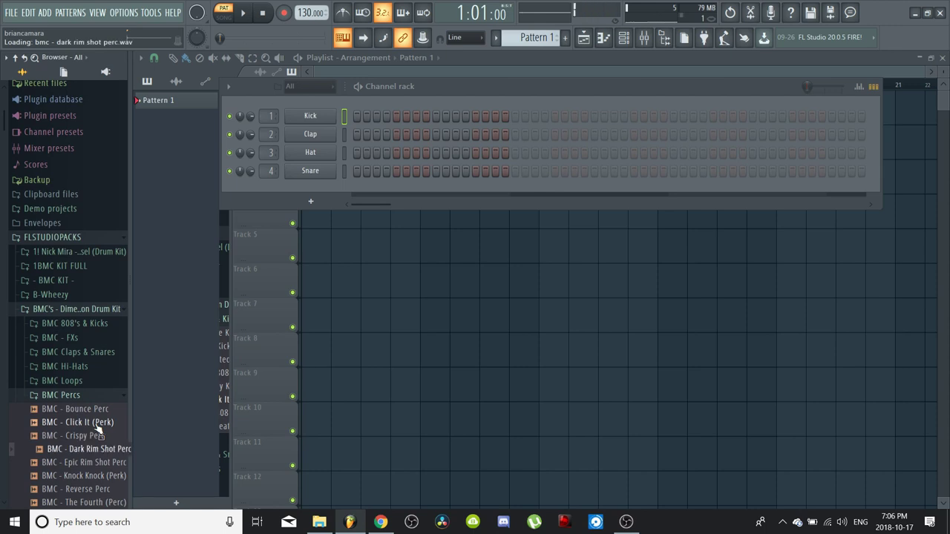
key(Down)
key(Down)
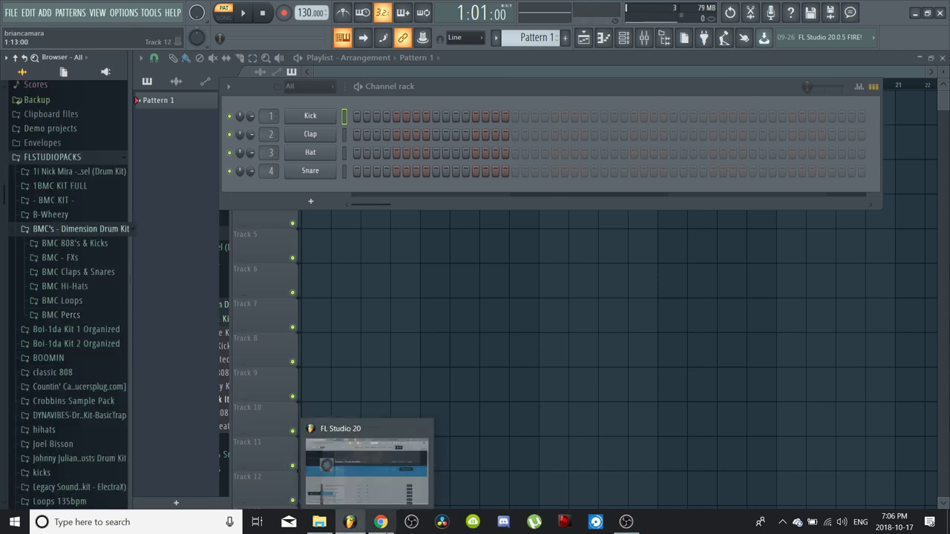
- Switch to Chrome, find the Sound Kits section on the BMC BeatStars page, and open BMC's Dimension Drum Kit
click(399, 506)
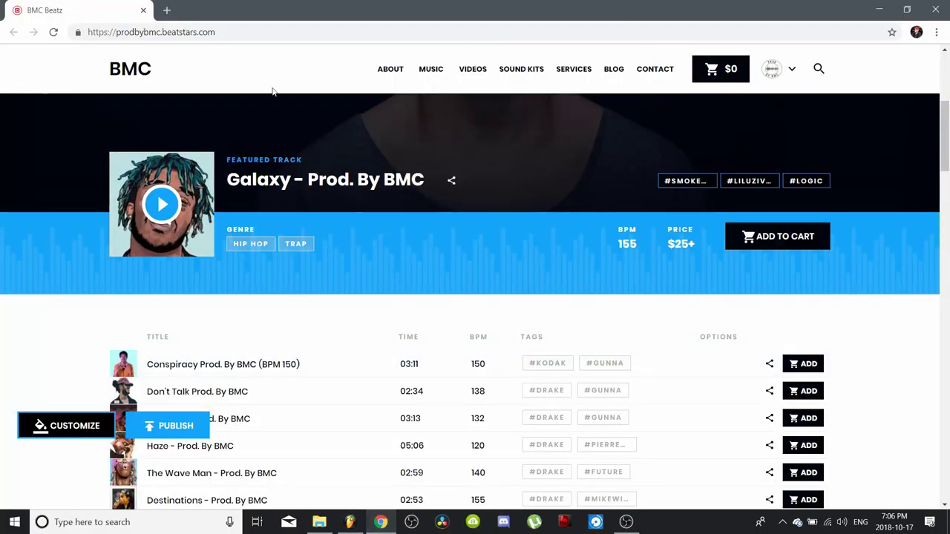
click(235, 32)
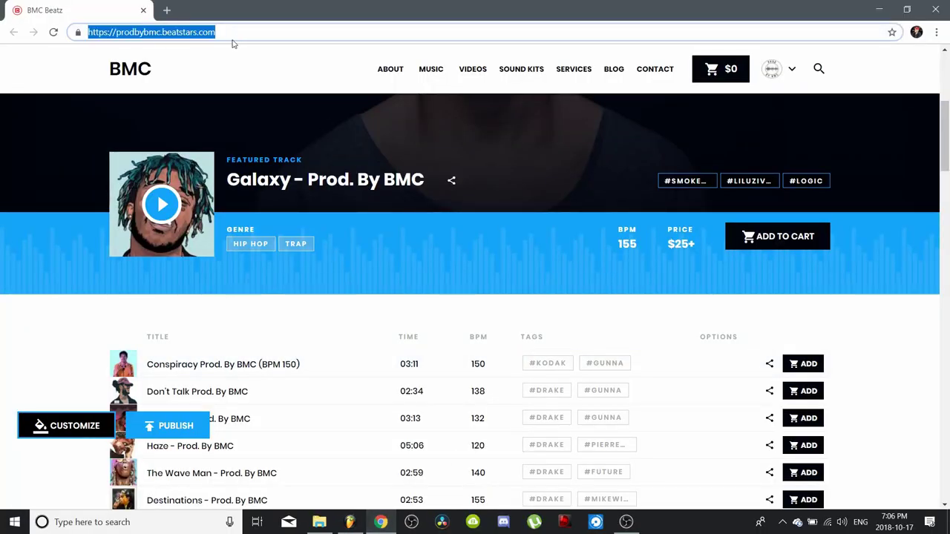
scroll(324, 265, down, 10)
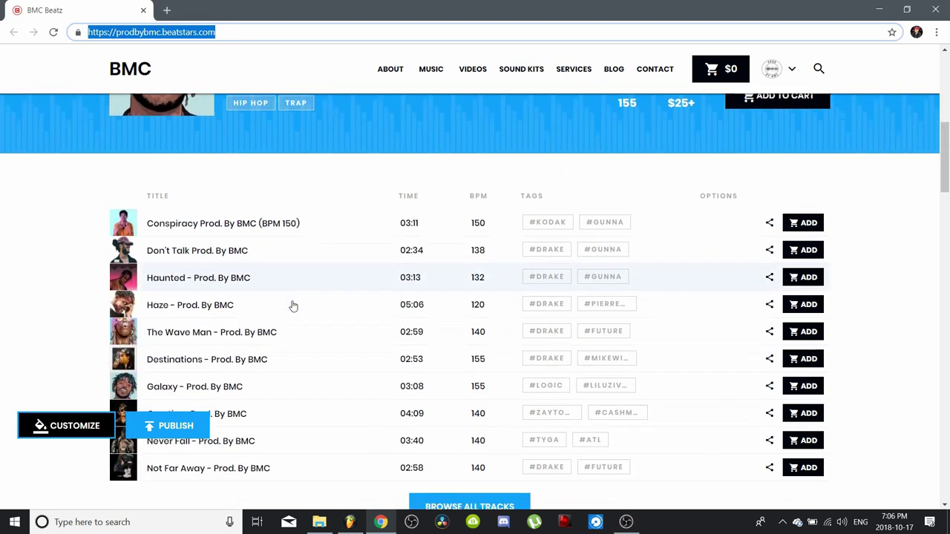
scroll(295, 286, down, 5)
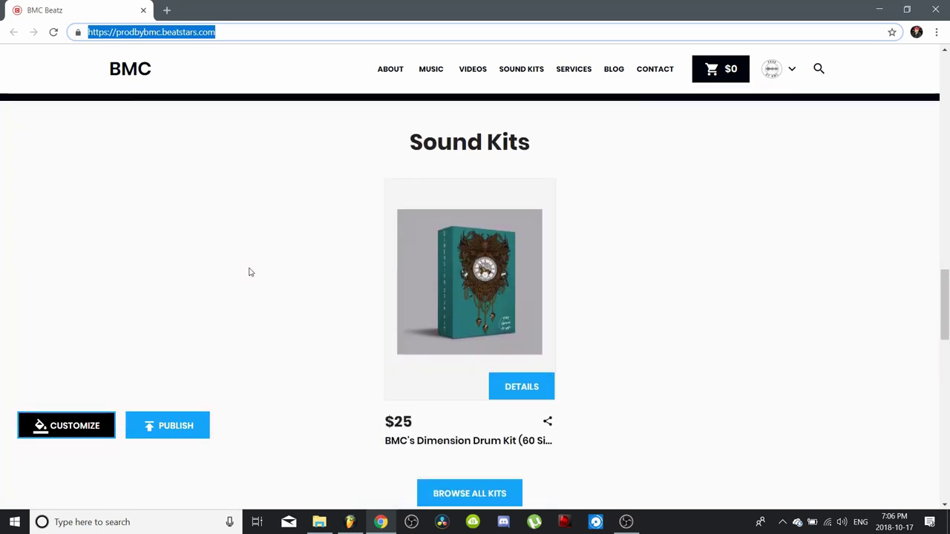
drag(380, 141, 605, 179)
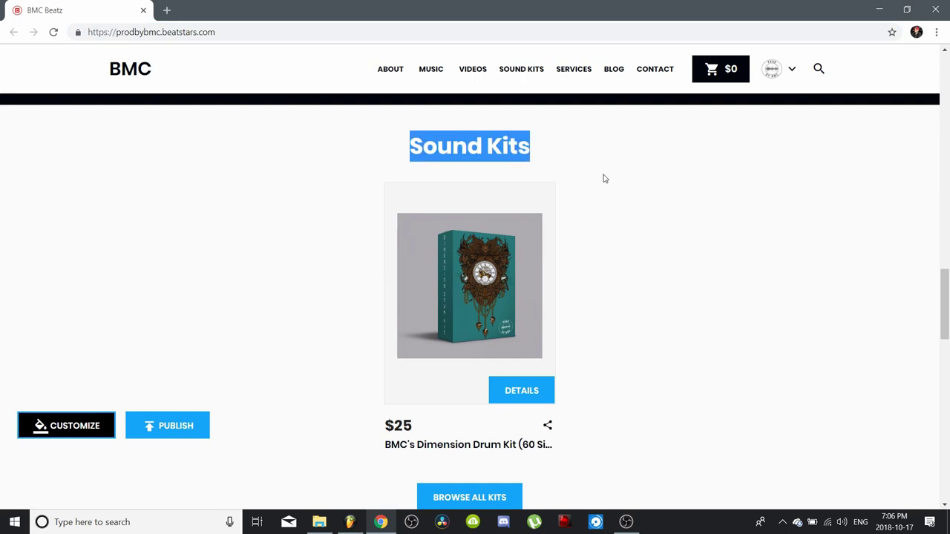
scroll(649, 401, down, 1)
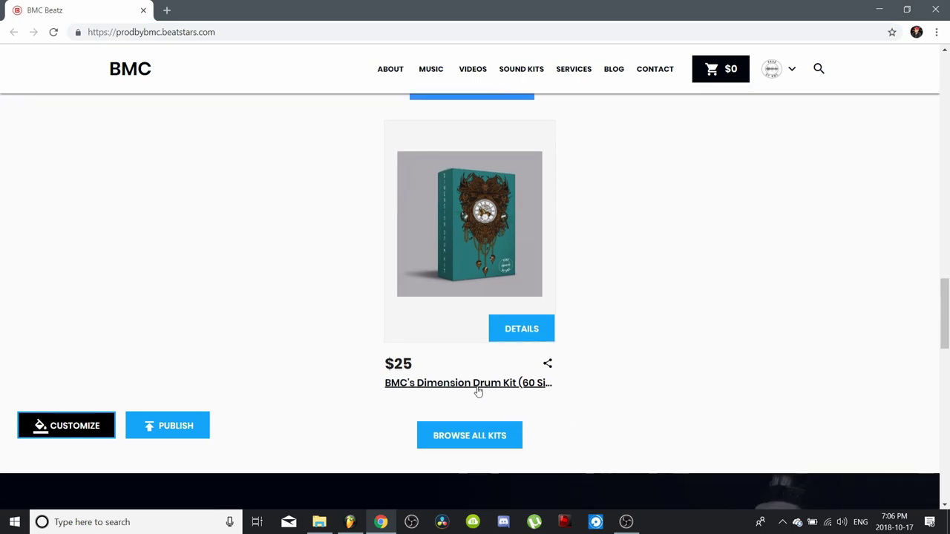
click(478, 385)
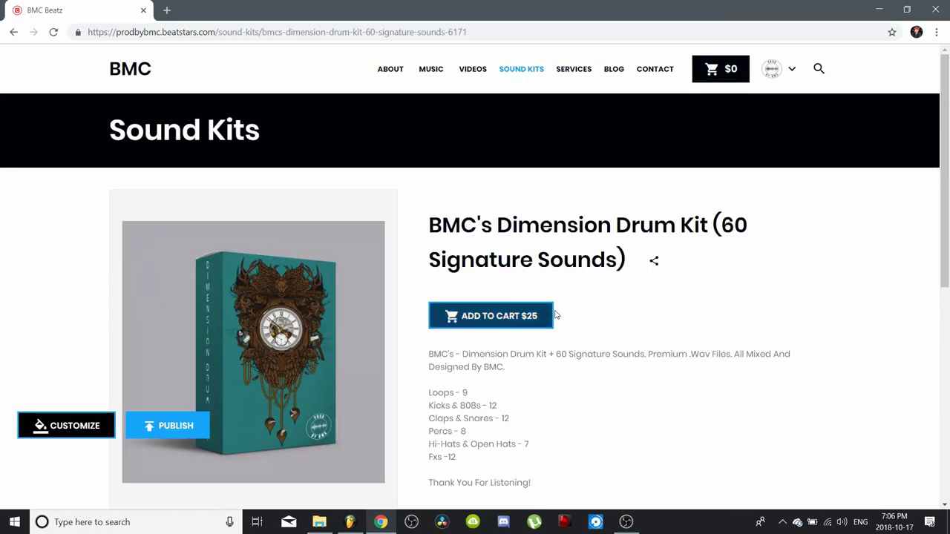
- Examine the drum kit's product page, including its description and the list of sounds per category
scroll(557, 305, down, 2)
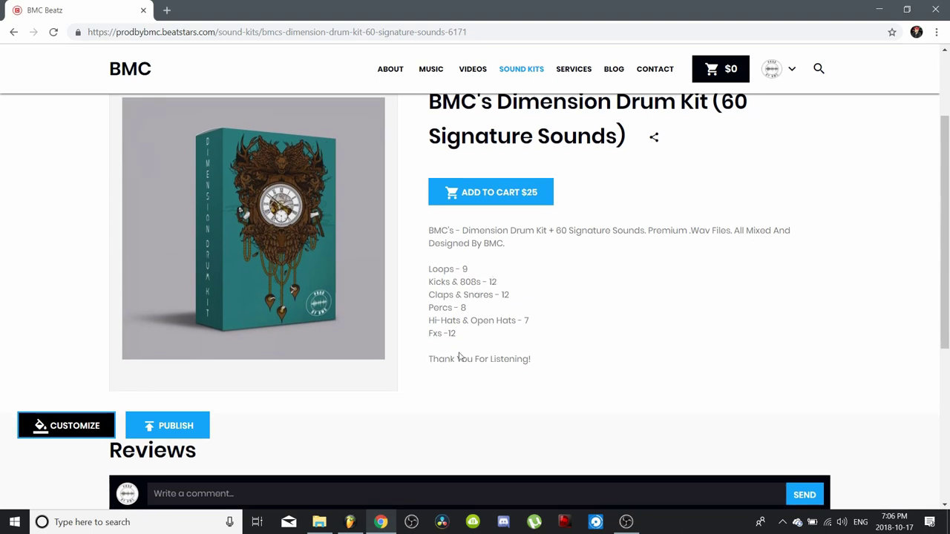
drag(459, 332, 438, 321)
click(432, 301)
scroll(635, 323, up, 1)
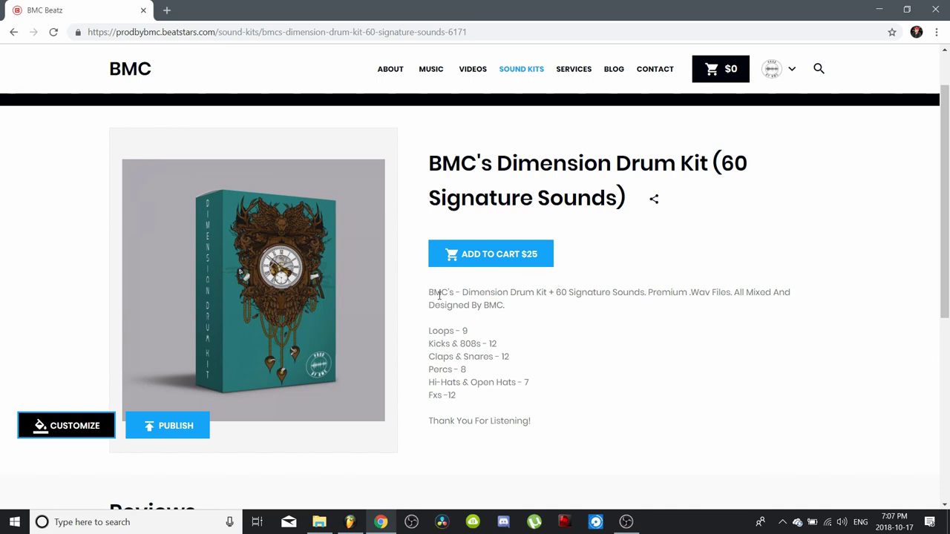
drag(439, 295, 788, 299)
click(681, 293)
click(789, 300)
scroll(564, 359, down, 2)
scroll(556, 353, up, 3)
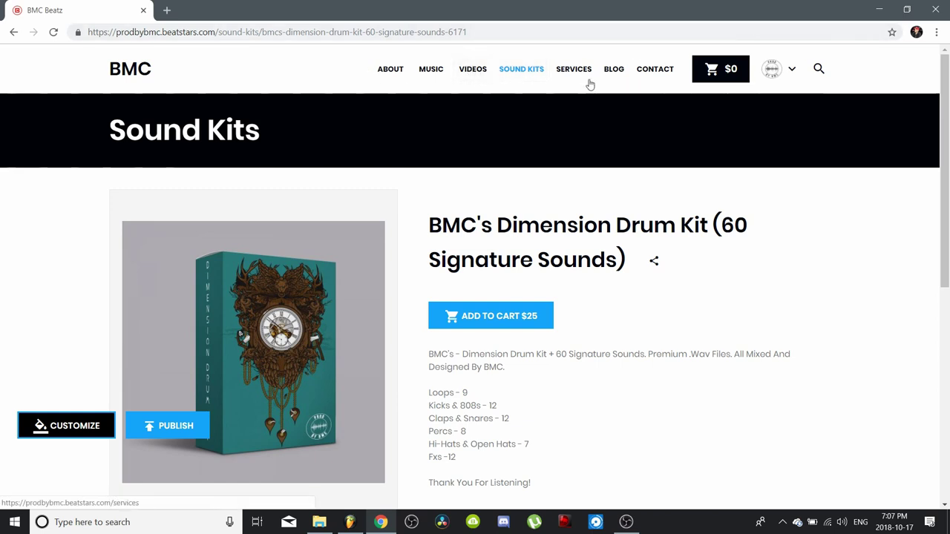
- Open the store's Sound Kits listing and show the account menu
click(794, 71)
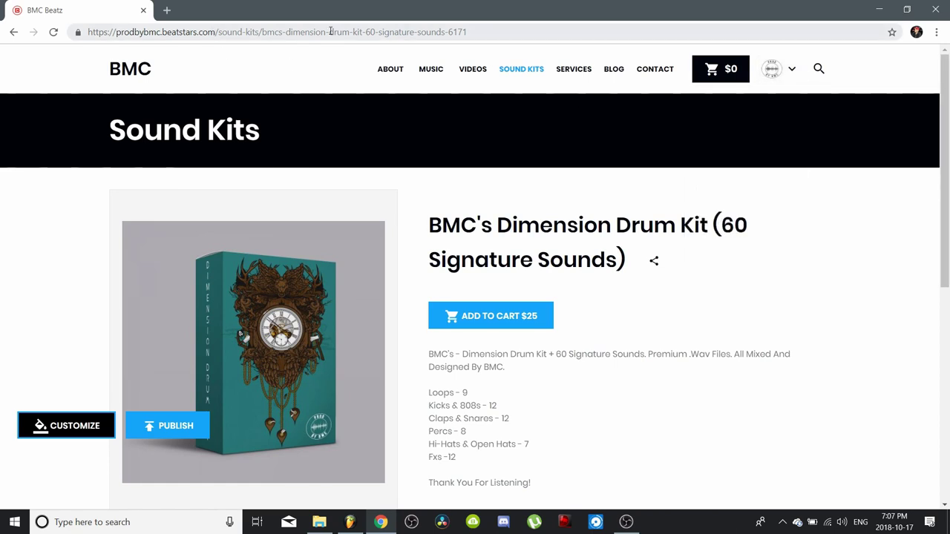
click(515, 69)
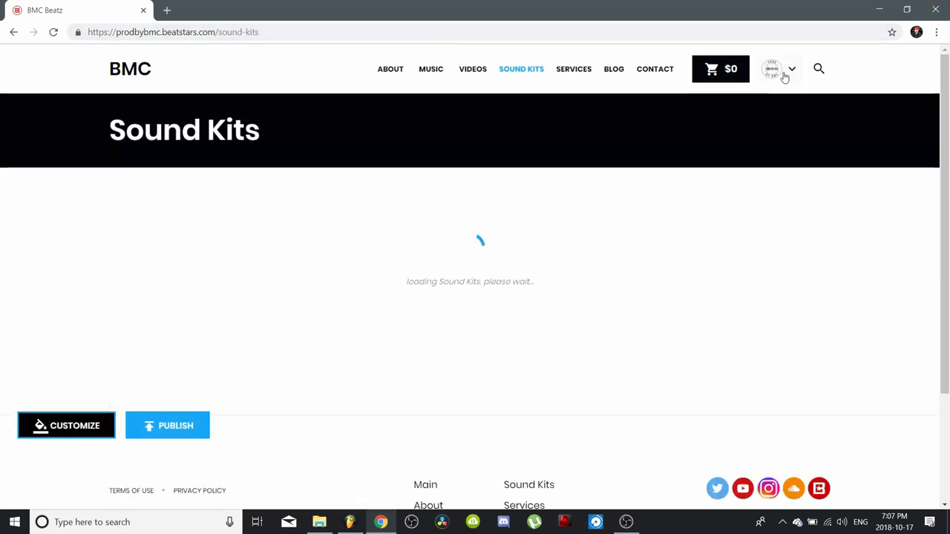
click(781, 74)
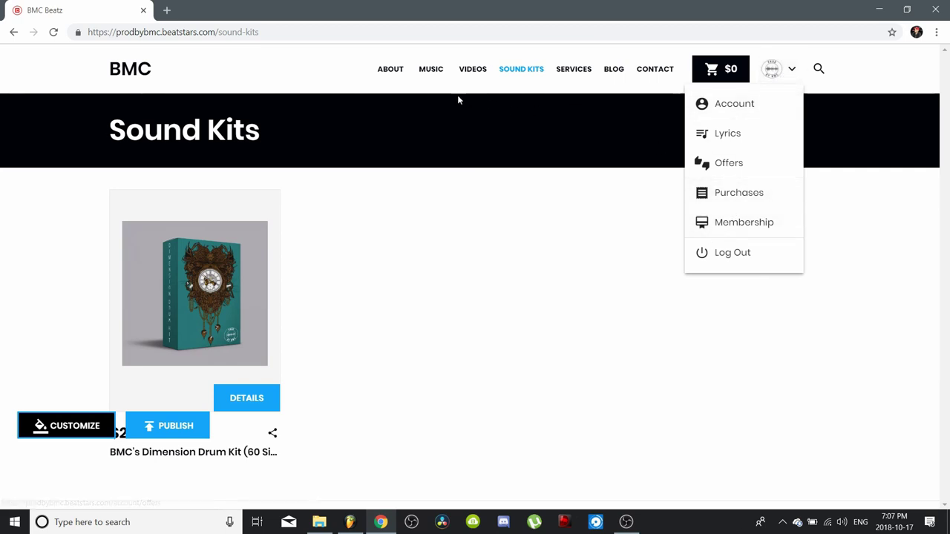
- Open the BeatStars My Media sound kit catalog in a new tab, open the sound kit upload form, and un-maximize the browser window
click(167, 10)
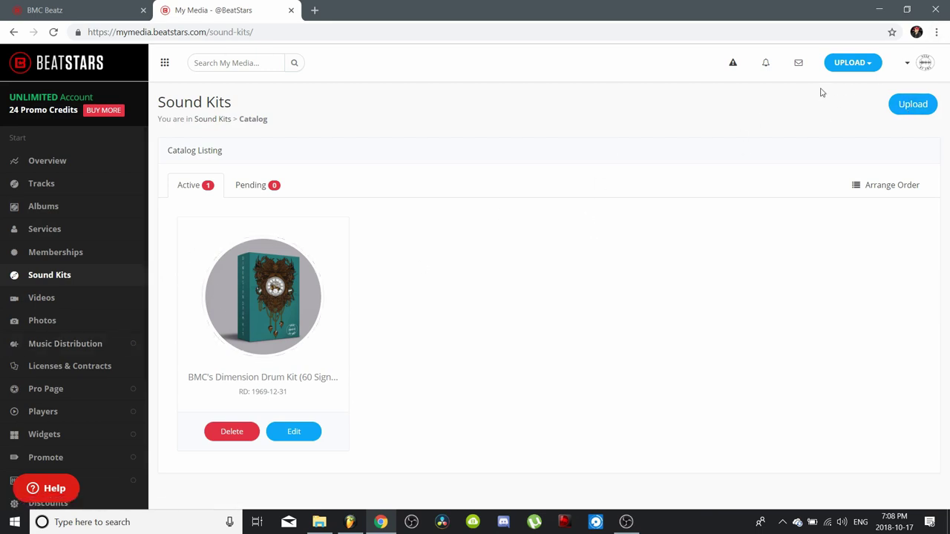
click(917, 102)
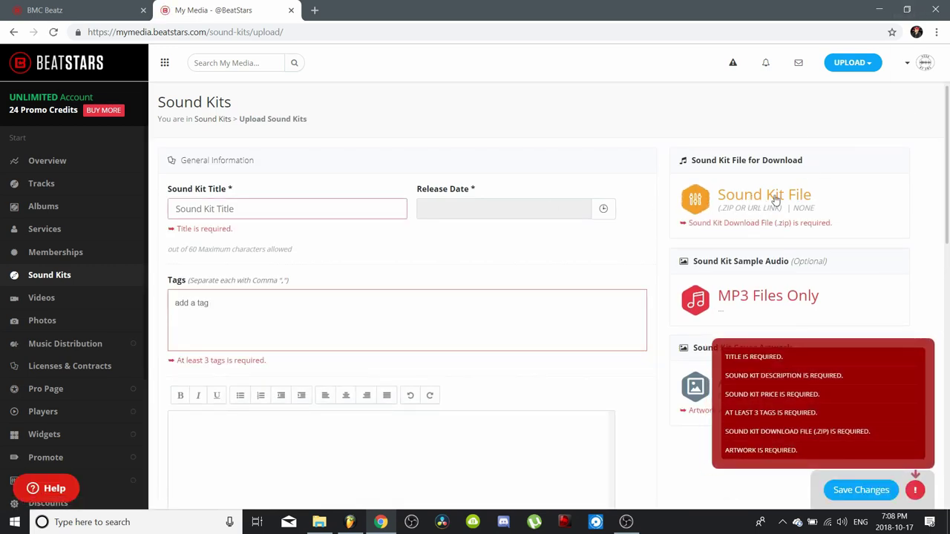
click(907, 10)
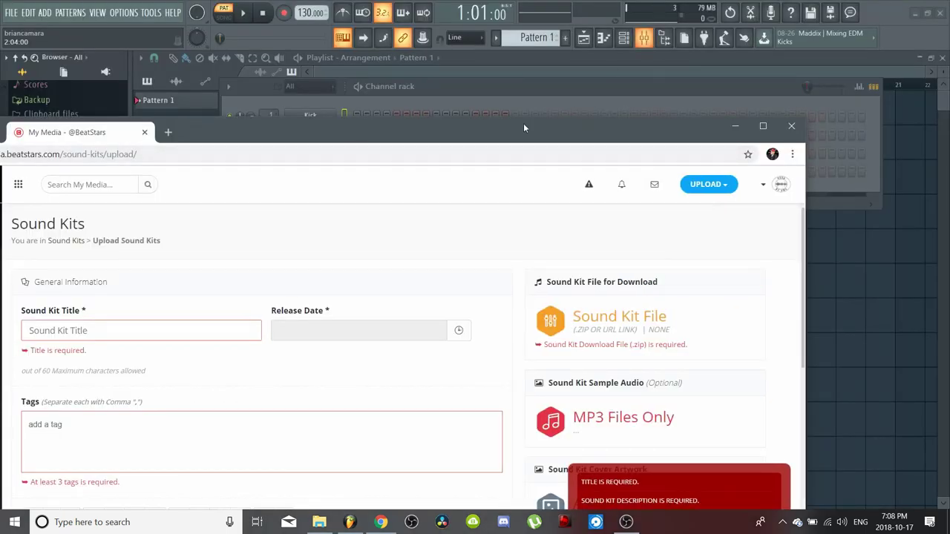
- Switch to File Explorer, select the BMC's Dimension Drum Kit folder on the Desktop, and show the option to send it to a compressed (zipped) folder
click(319, 524)
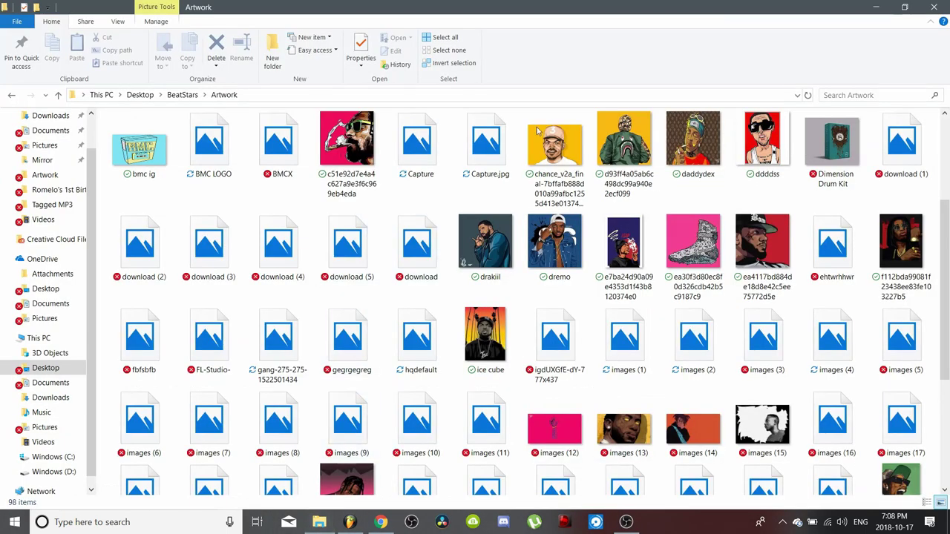
click(43, 369)
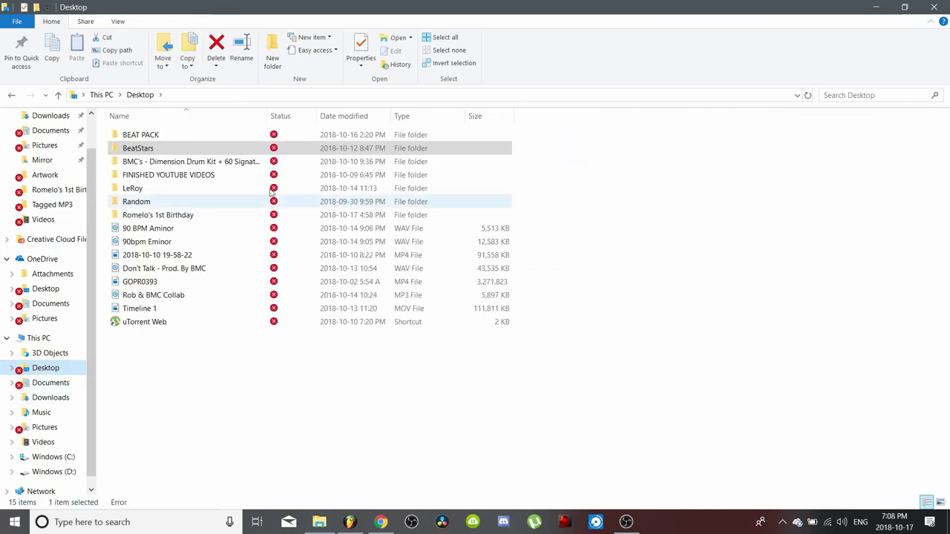
click(186, 176)
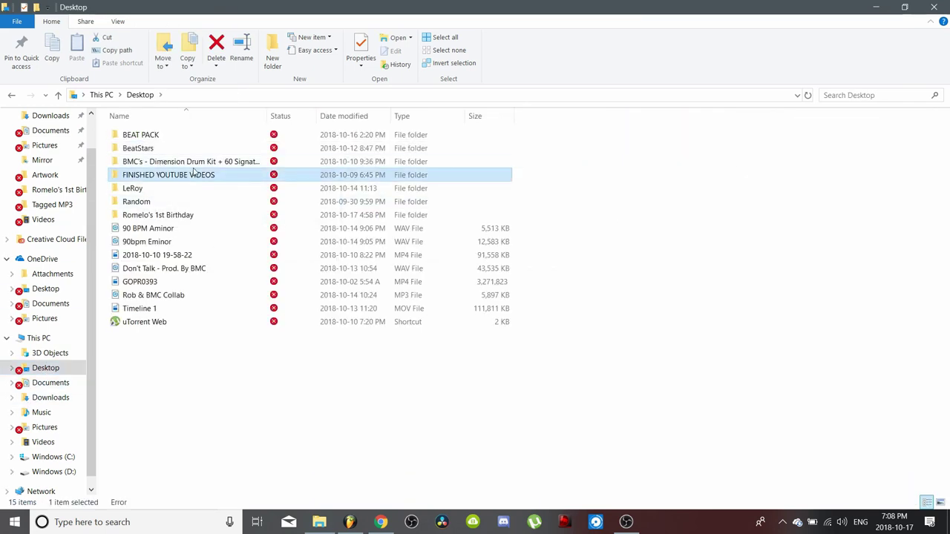
click(189, 165)
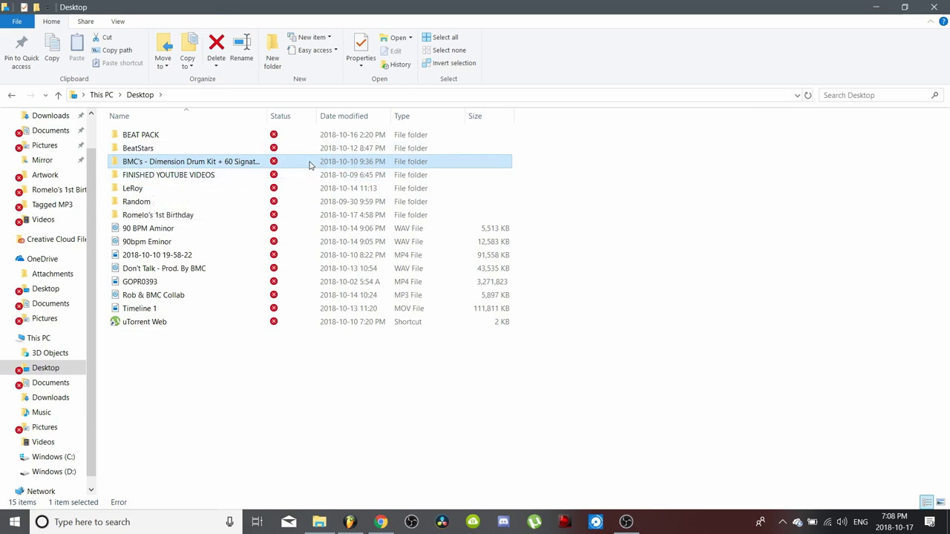
right_click(189, 162)
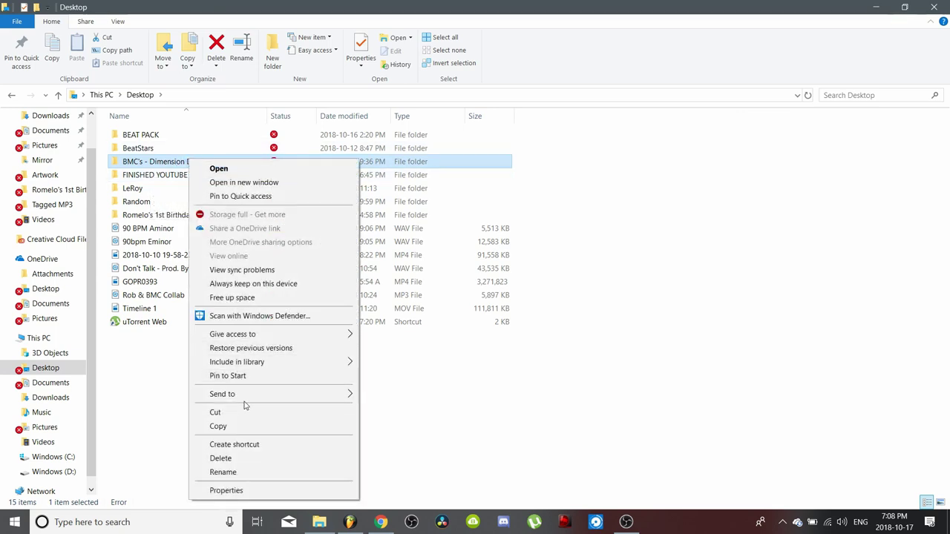
mouse_move(247, 395)
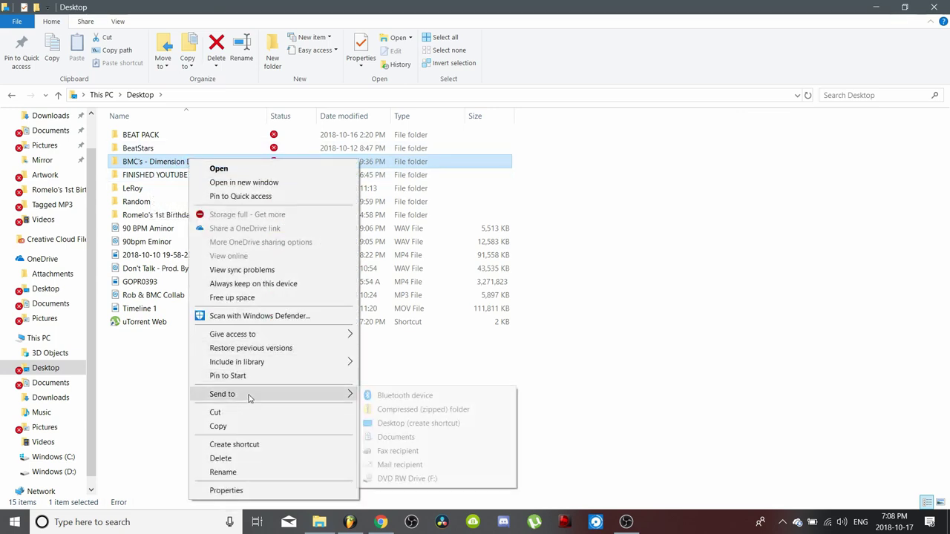
click(425, 410)
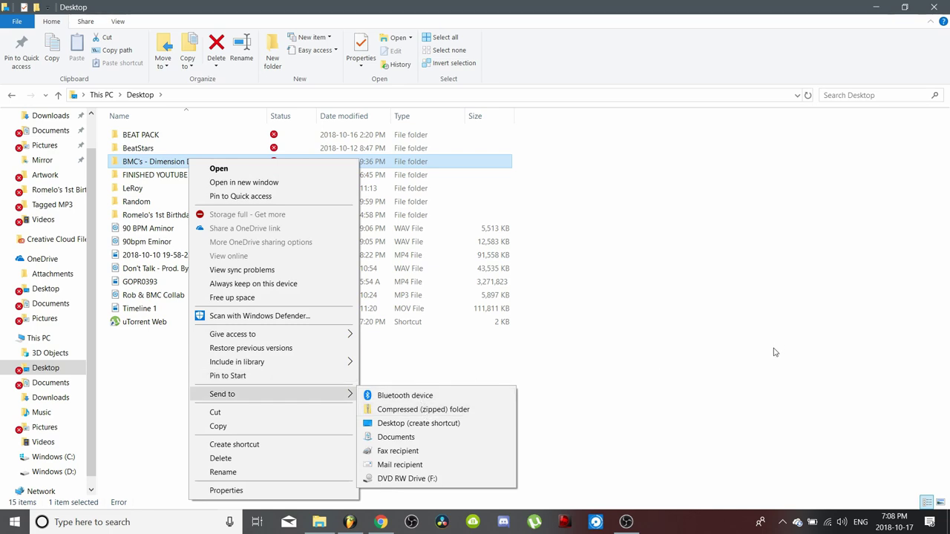
click(876, 7)
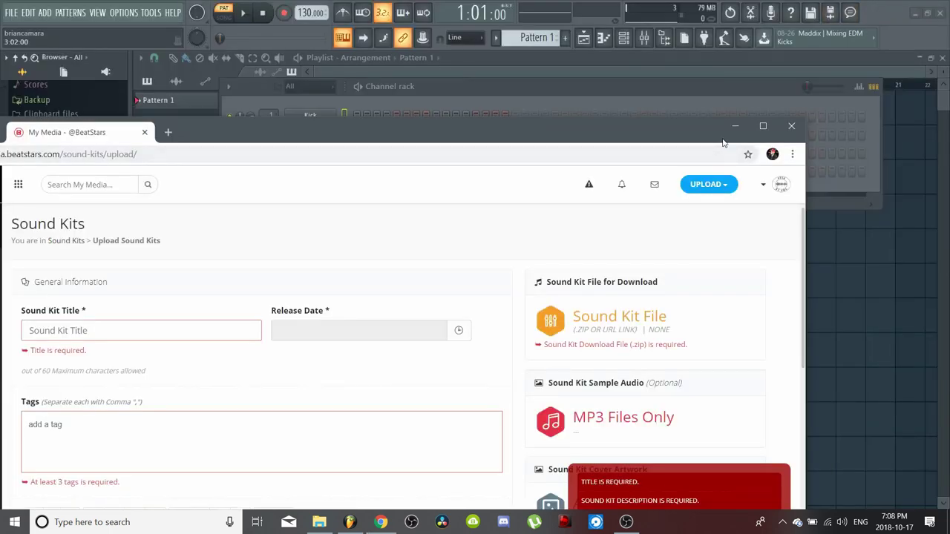
- Examine the BeatStars sound kit upload form from its title and tags to the price and free download options, then minimize the browser
double_click(657, 137)
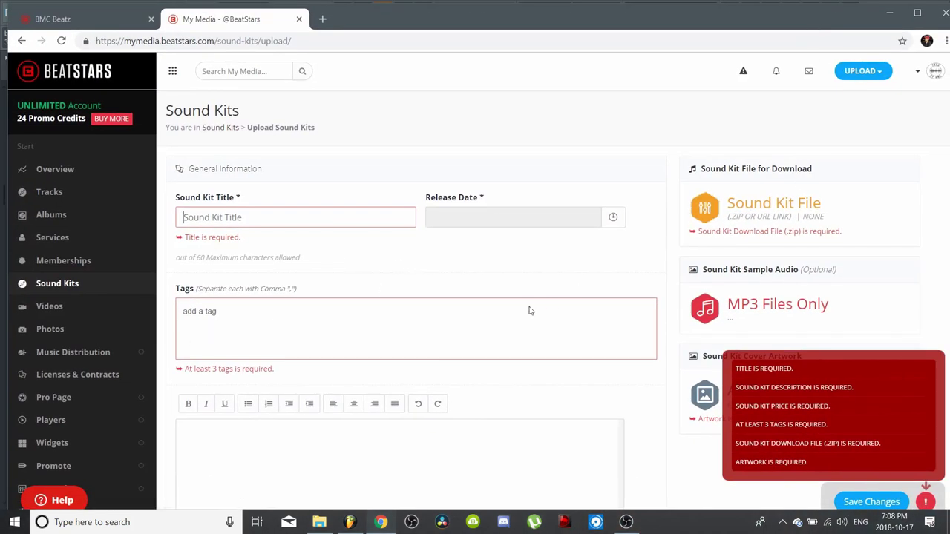
scroll(529, 311, down, 2)
click(512, 339)
scroll(467, 398, down, 2)
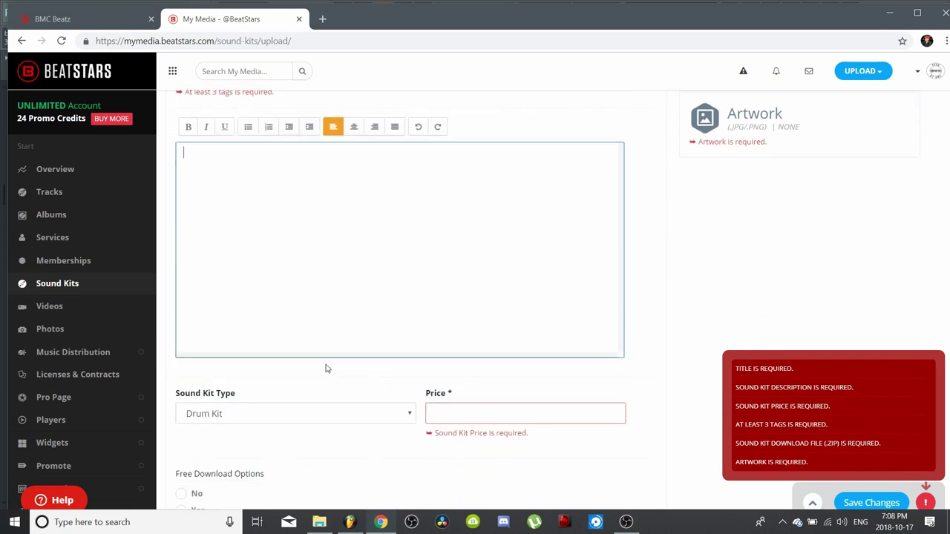
scroll(325, 369, down, 2)
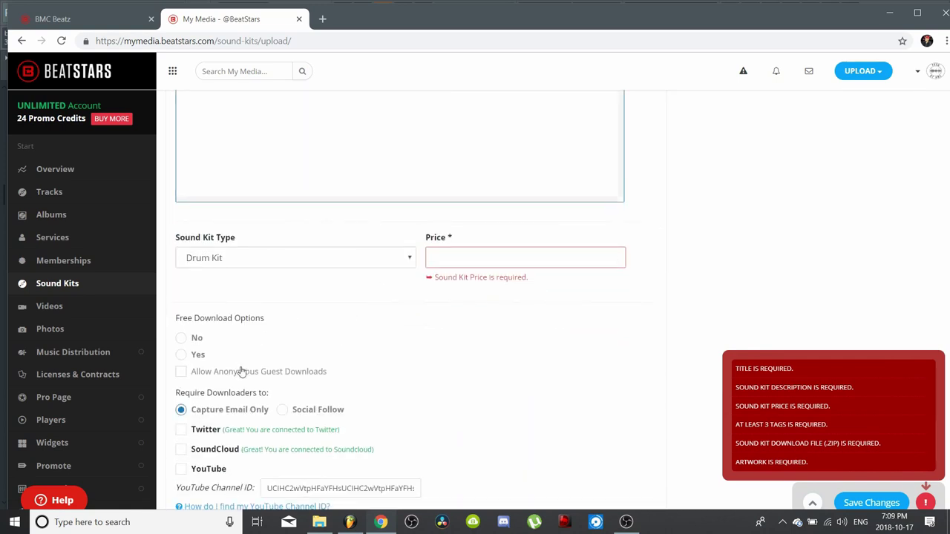
scroll(297, 352, down, 4)
scroll(319, 343, up, 10)
scroll(467, 271, down, 1)
scroll(445, 244, up, 1)
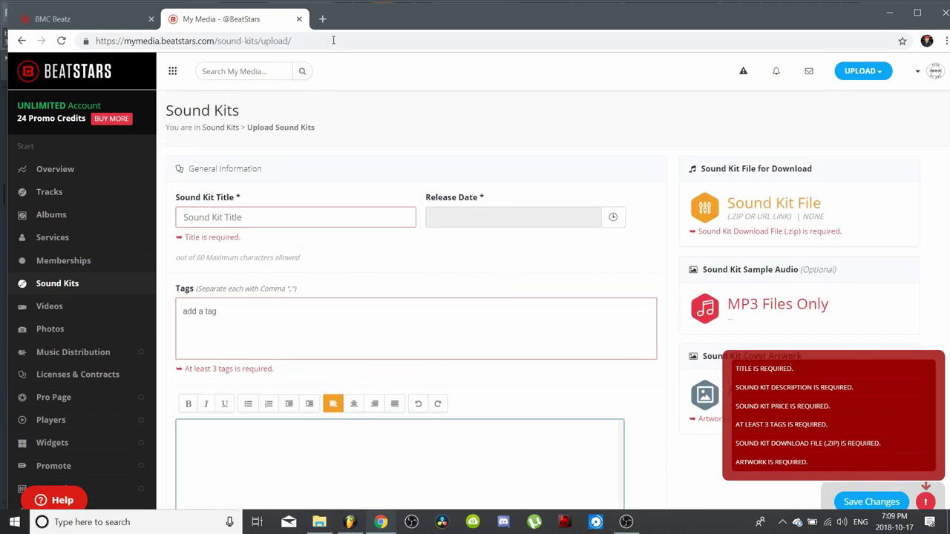
click(893, 12)
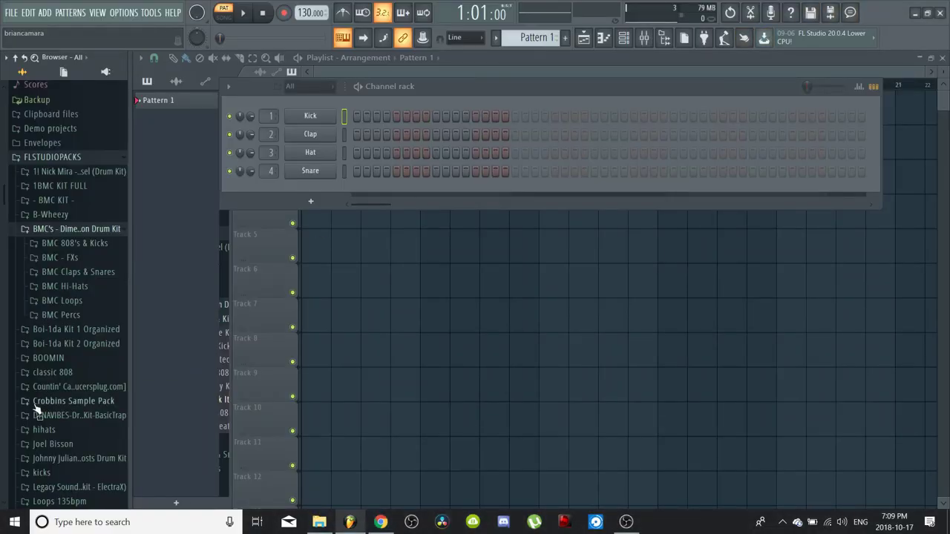
- Play the melody pattern in FL Studio, add BMC - Club Clap hits on steps 9 and 25, and open the clap's piano roll
click(300, 196)
right_click(316, 209)
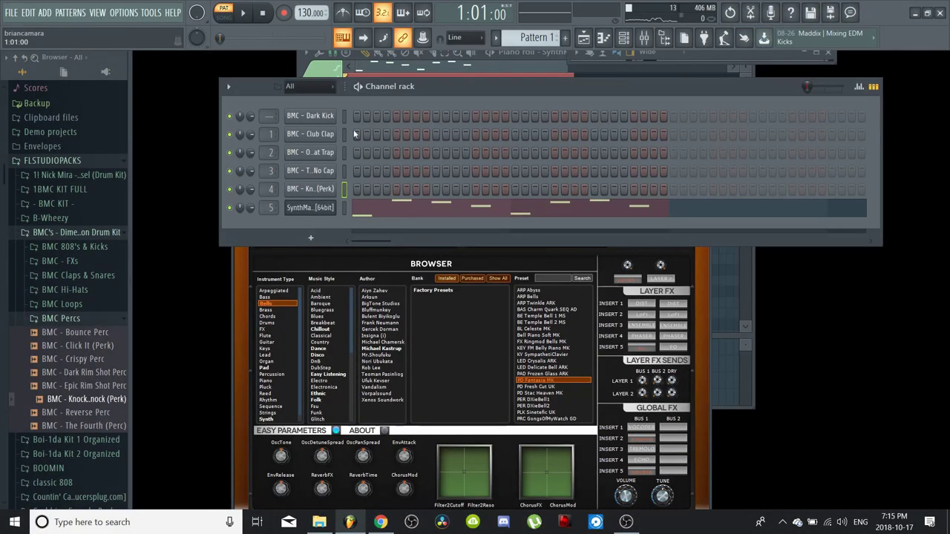
key(space)
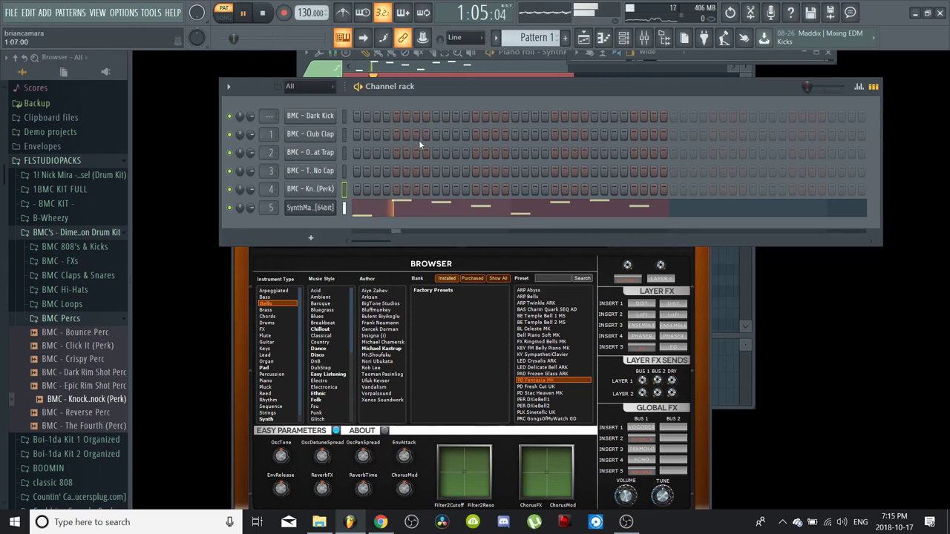
click(436, 135)
click(594, 136)
right_click(330, 133)
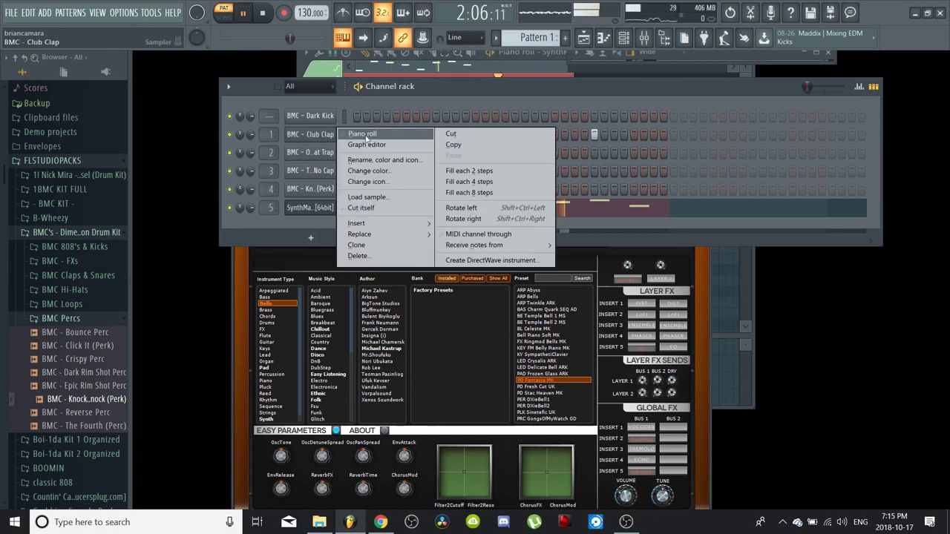
click(364, 140)
click(786, 83)
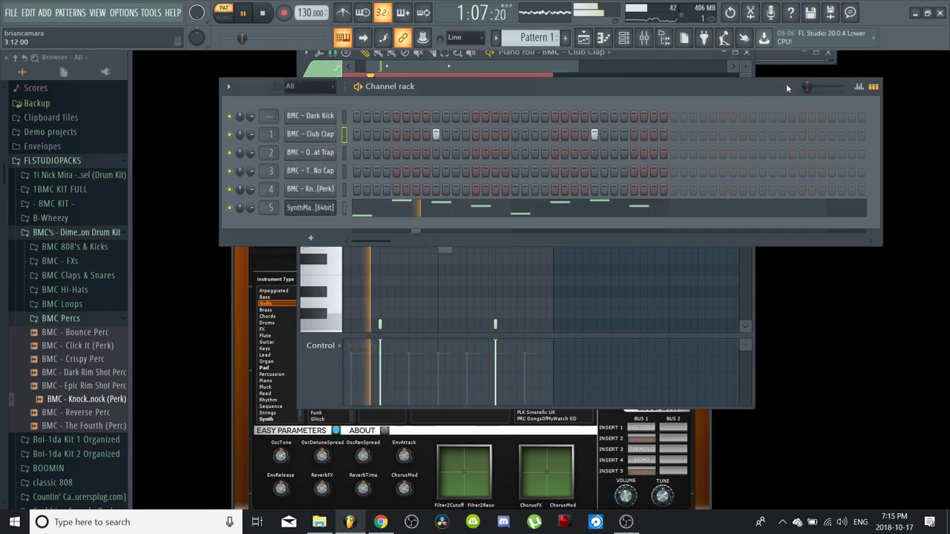
- Add BMC Knock (Perk) hits on steps 15 and 19, and set the project tempo to 140 BPM
click(496, 190)
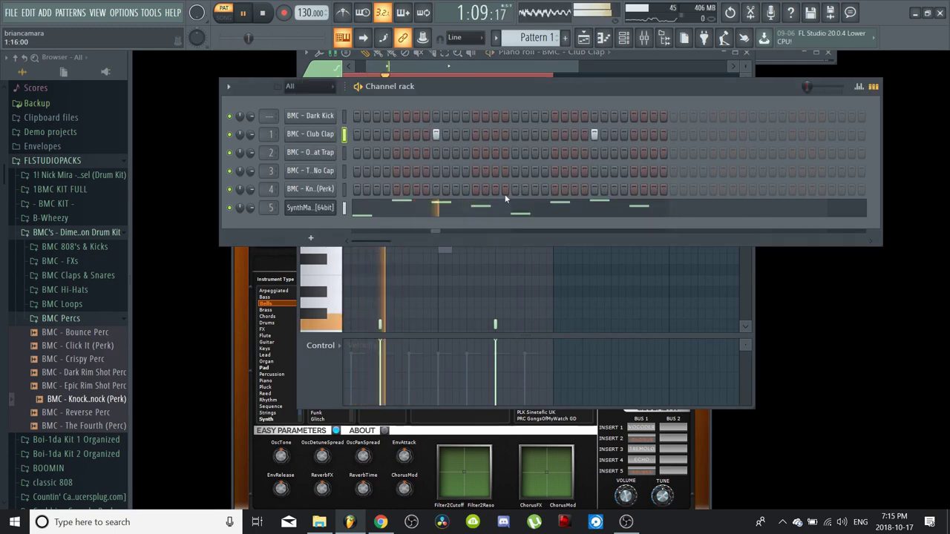
click(534, 190)
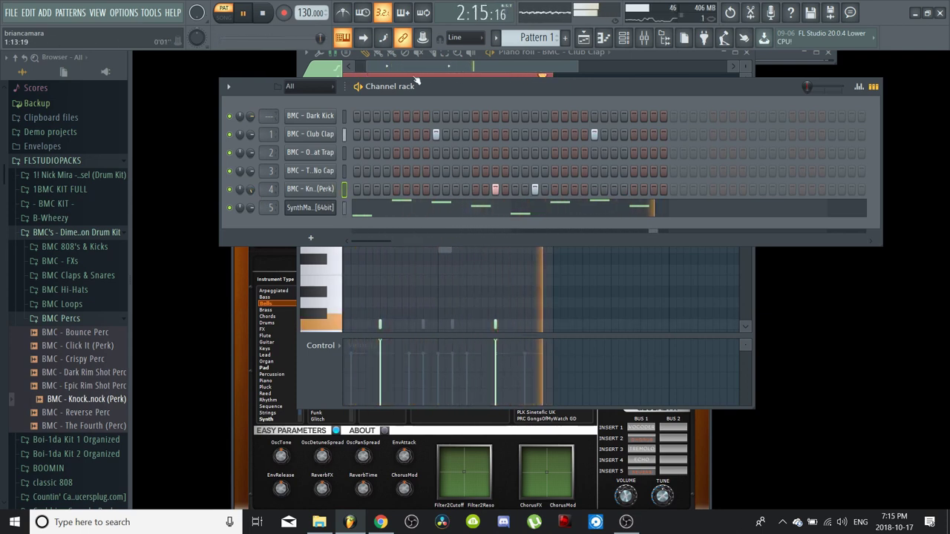
key(space)
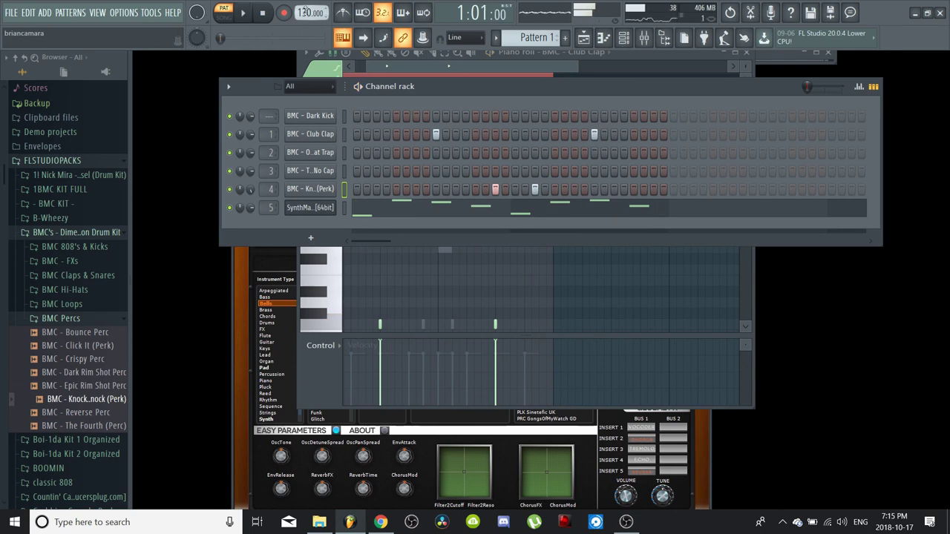
drag(305, 11, 305, 9)
key(space)
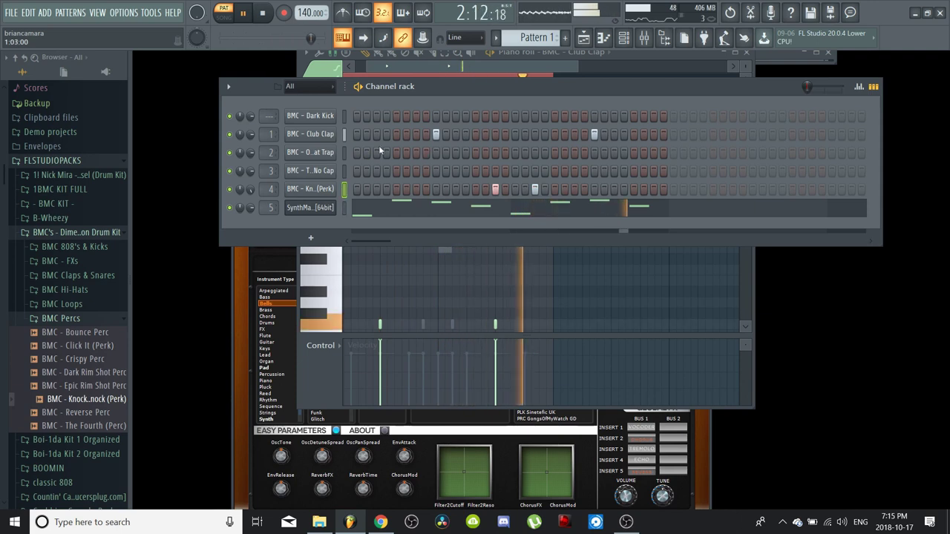
- Add one hit on step 21 of the BMC - O..at Trap channel and fill BMC - Trap Hi-Hat No Cap every 2 steps
click(396, 153)
click(396, 153)
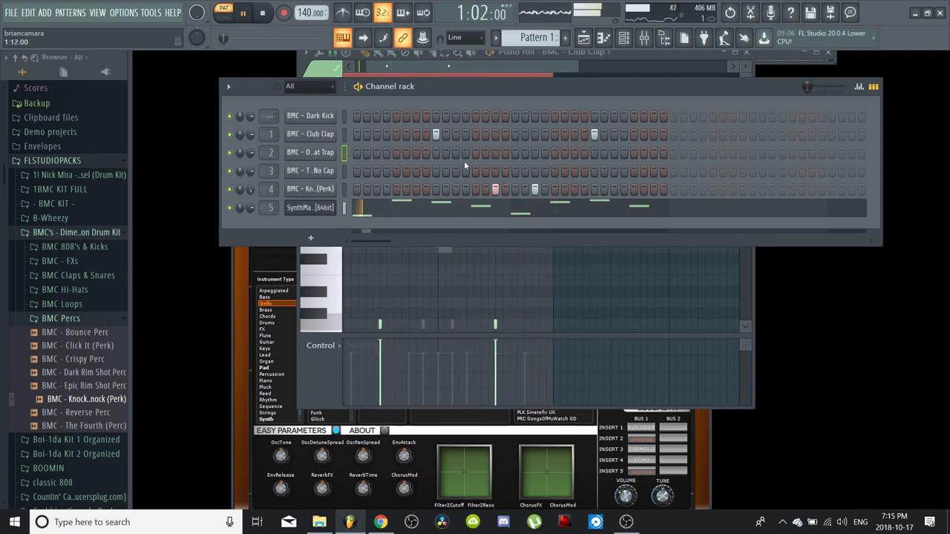
click(554, 153)
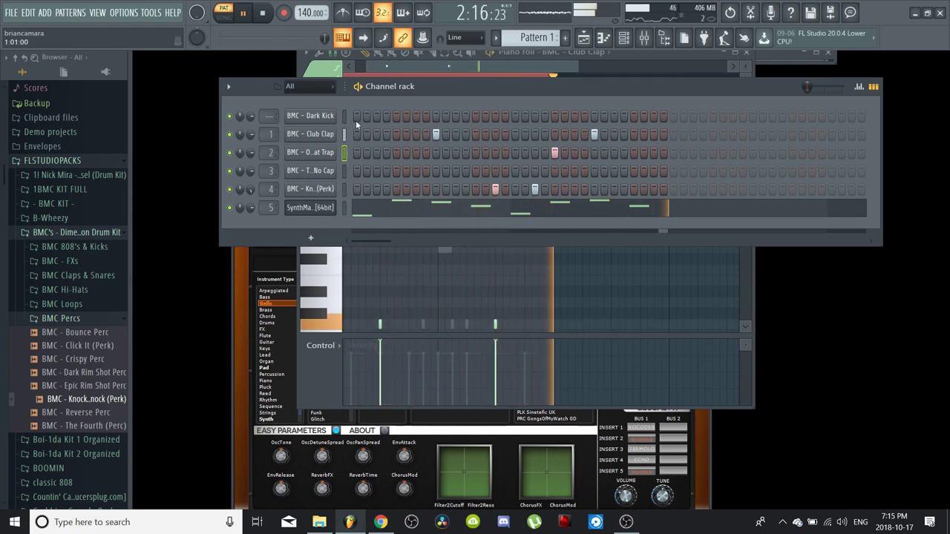
right_click(334, 171)
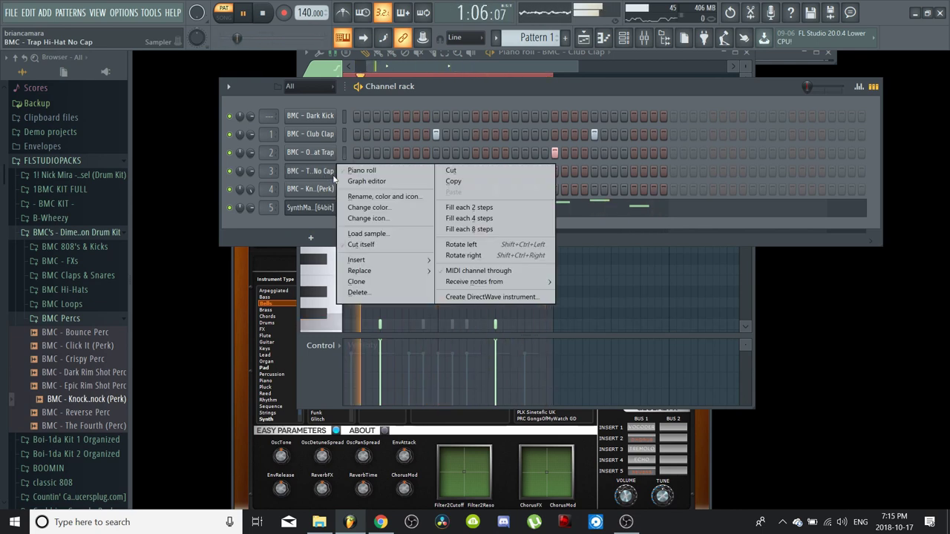
click(455, 208)
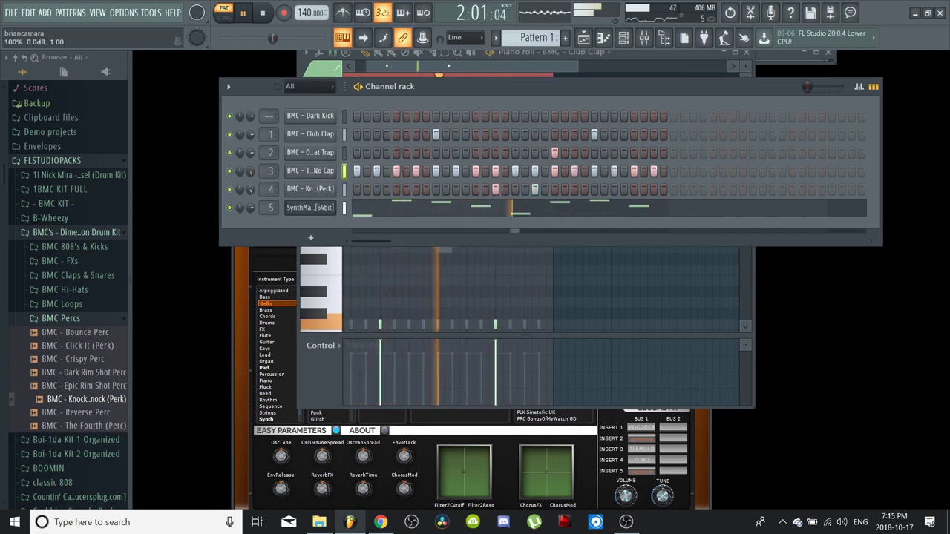
- Open the Trap Hi-Hat No Cap pattern in the piano roll and add an extra note between its third and fourth hits
click(318, 172)
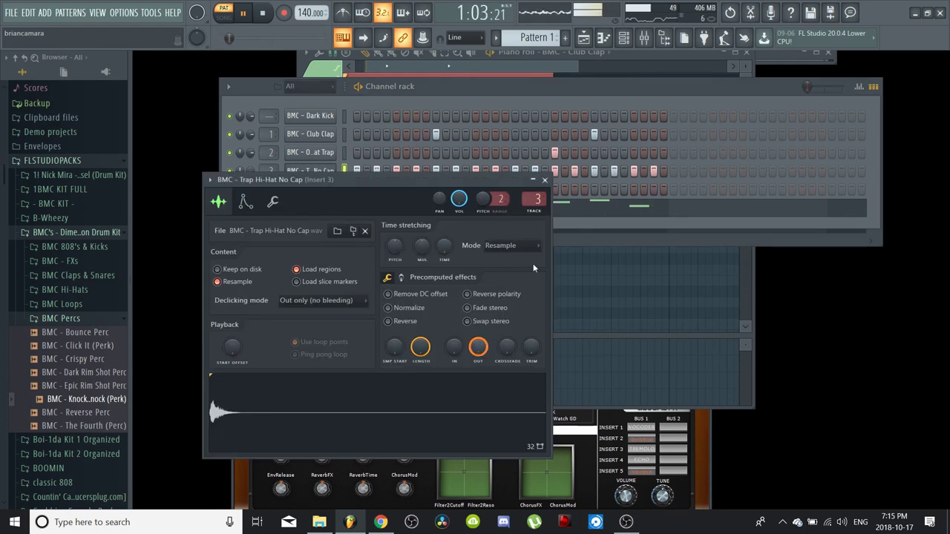
click(546, 180)
right_click(371, 167)
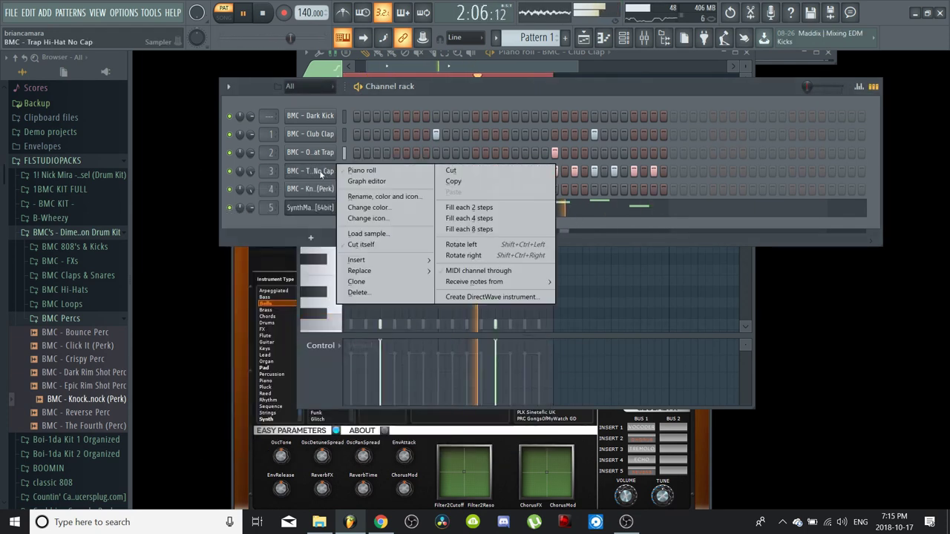
click(380, 170)
scroll(541, 164, down, 2)
key(space)
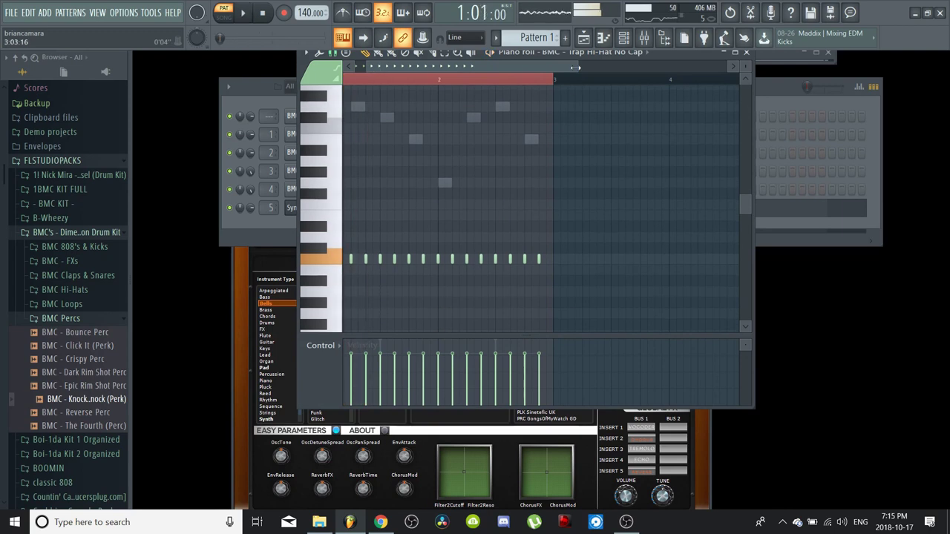
drag(577, 66, 345, 68)
key(space)
key(space)
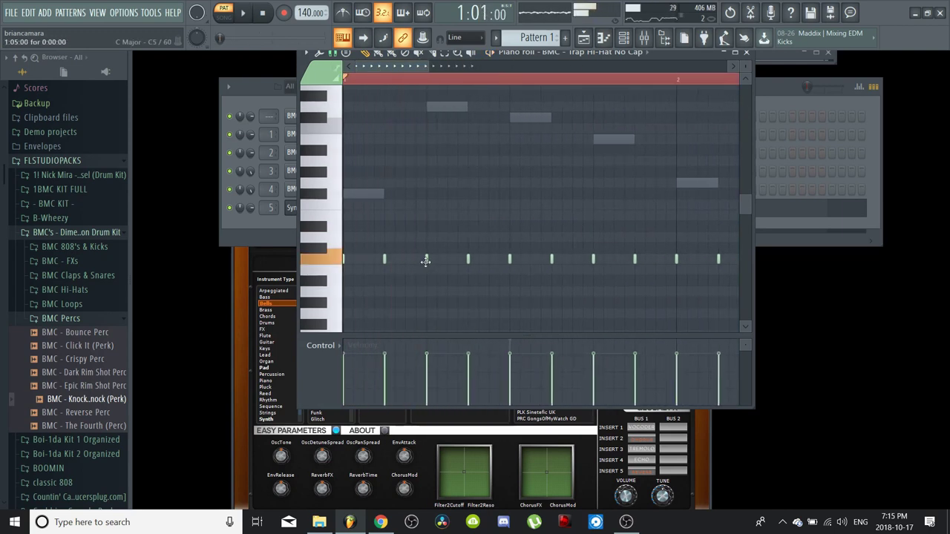
click(447, 259)
key(space)
key(space)
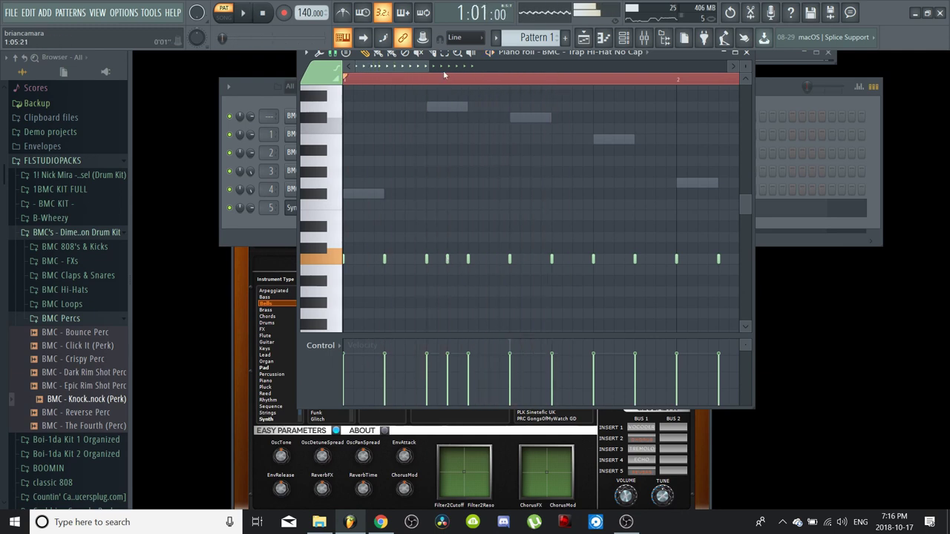
- Delete the hi-hat note on step 11 of bar 1 and add a three-note roll between steps 13 and 15
drag(429, 66, 474, 66)
key(space)
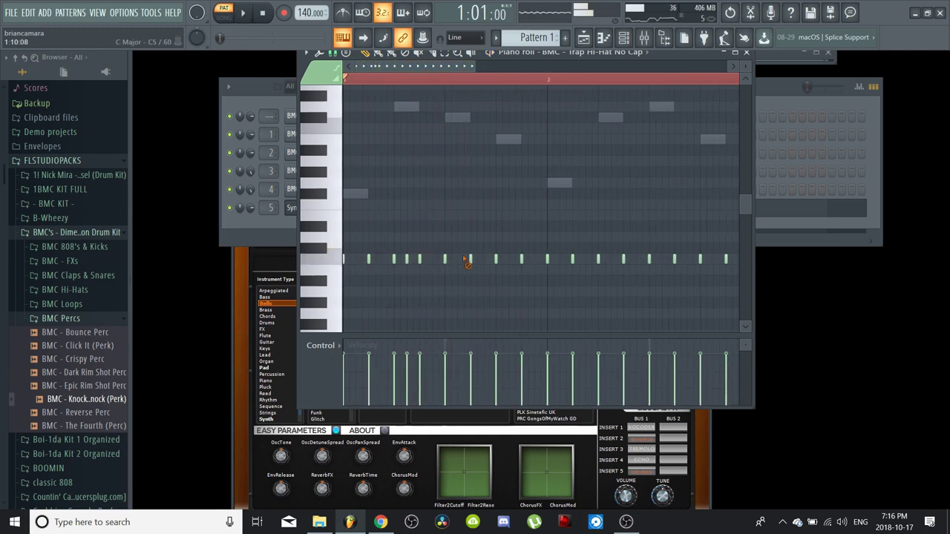
right_click(468, 260)
key(space)
key(space)
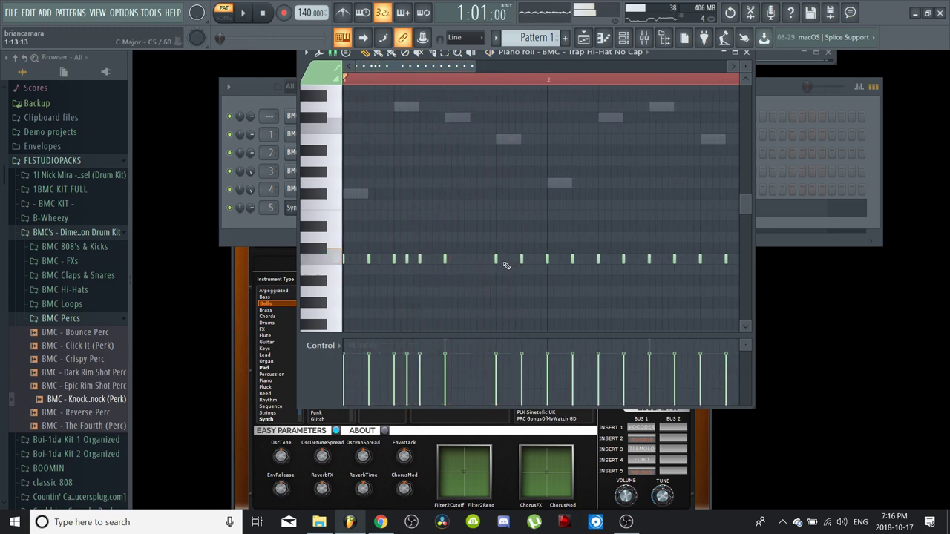
click(510, 258)
key(space)
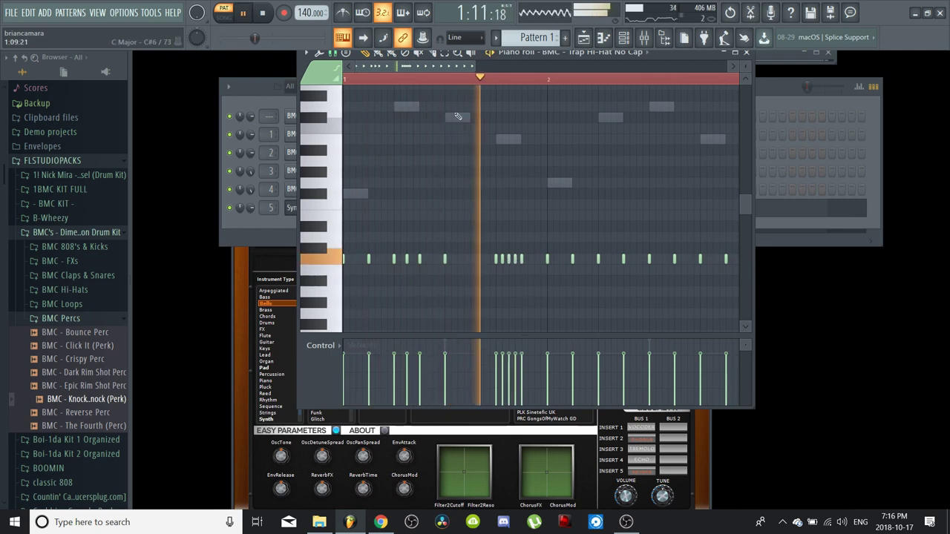
- Remove the hi-hat note on step 7 of bar 2 and add an extra note between the bar's last two hits
drag(450, 67, 494, 60)
key(space)
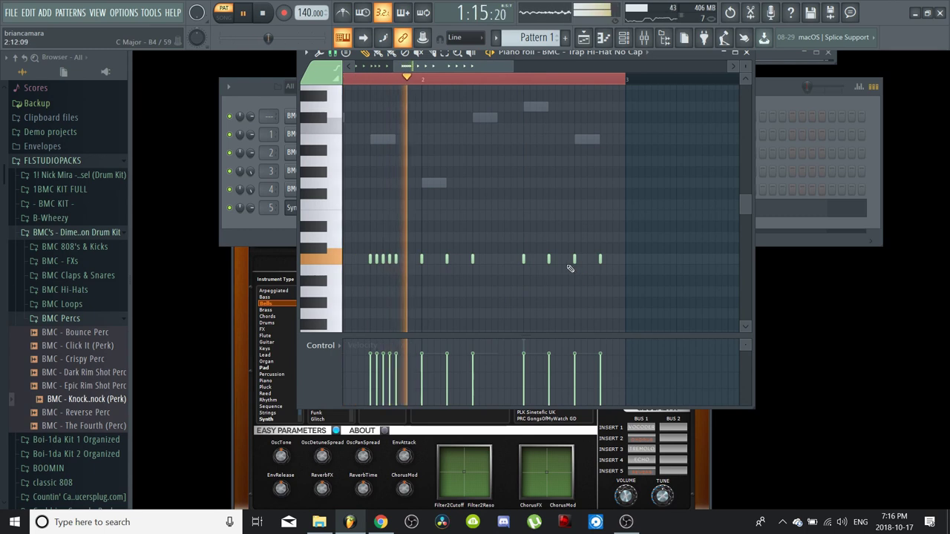
click(587, 259)
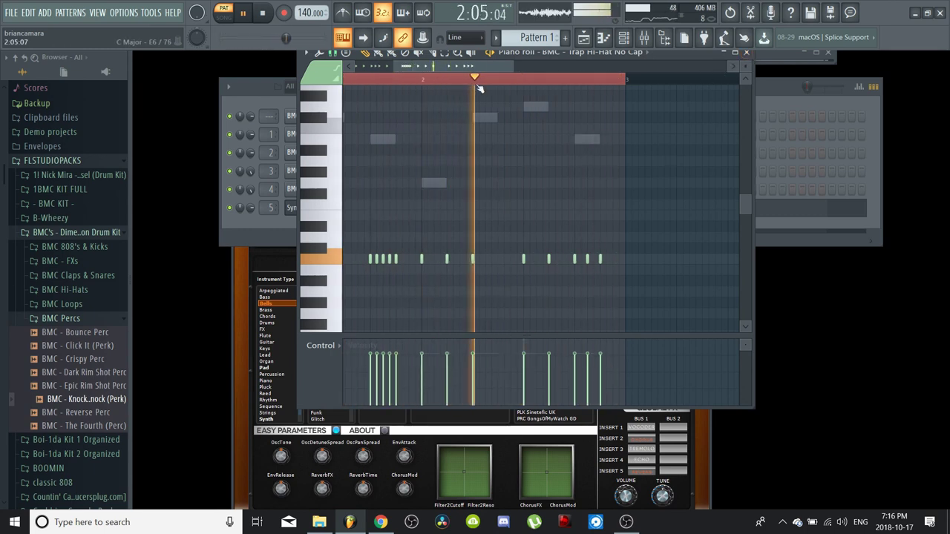
- Place a low hi-hat note on F4 at the start of bar 1, previewing the pattern
drag(464, 69, 404, 74)
key(space)
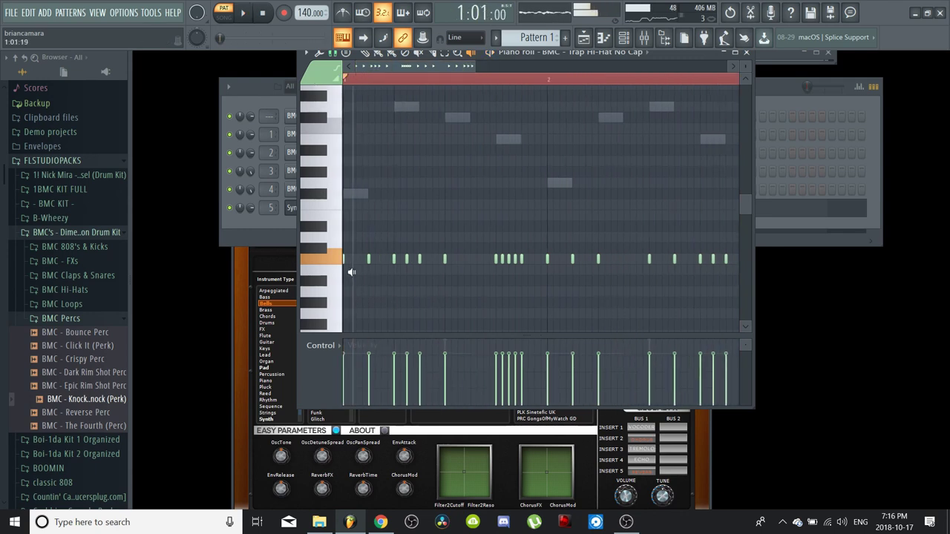
key(space)
key(space)
key(space)
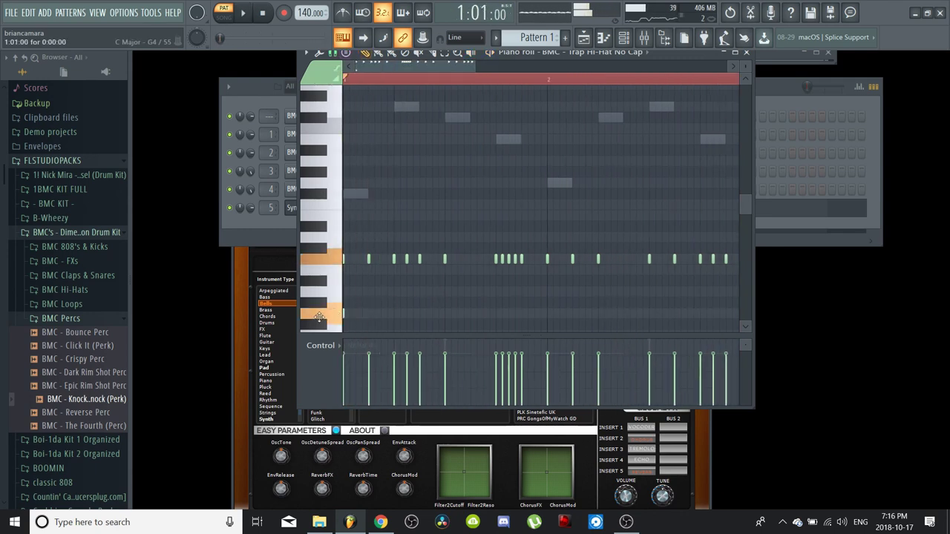
key(space)
scroll(347, 317, down, 3)
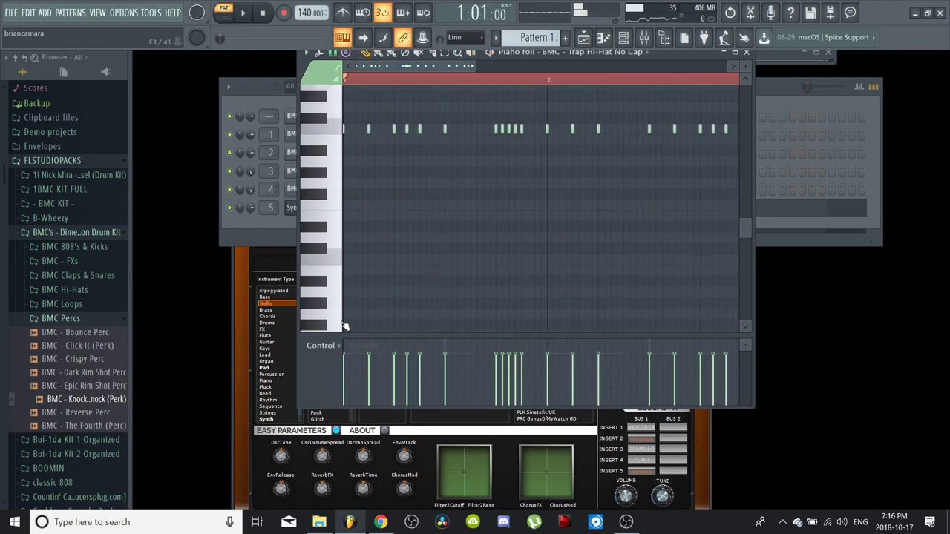
key(space)
key(space)
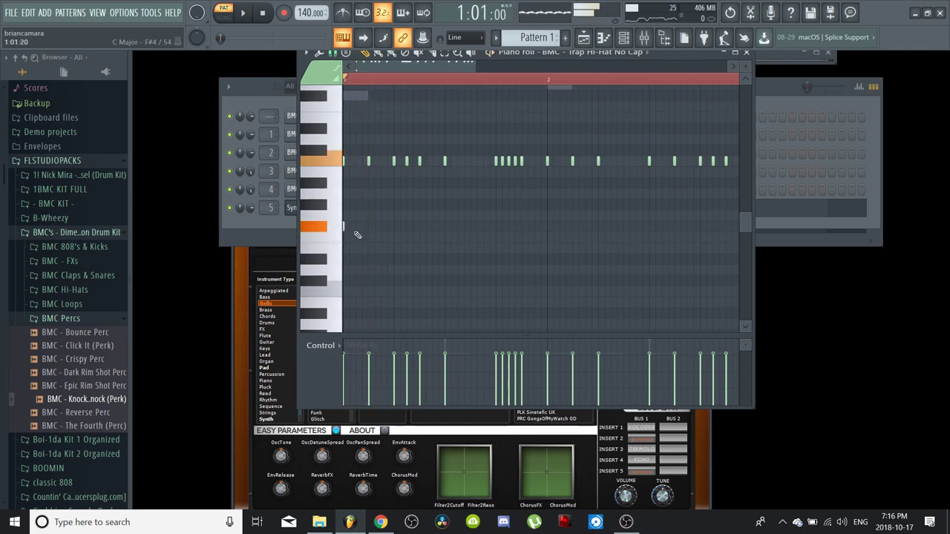
key(space)
key(space)
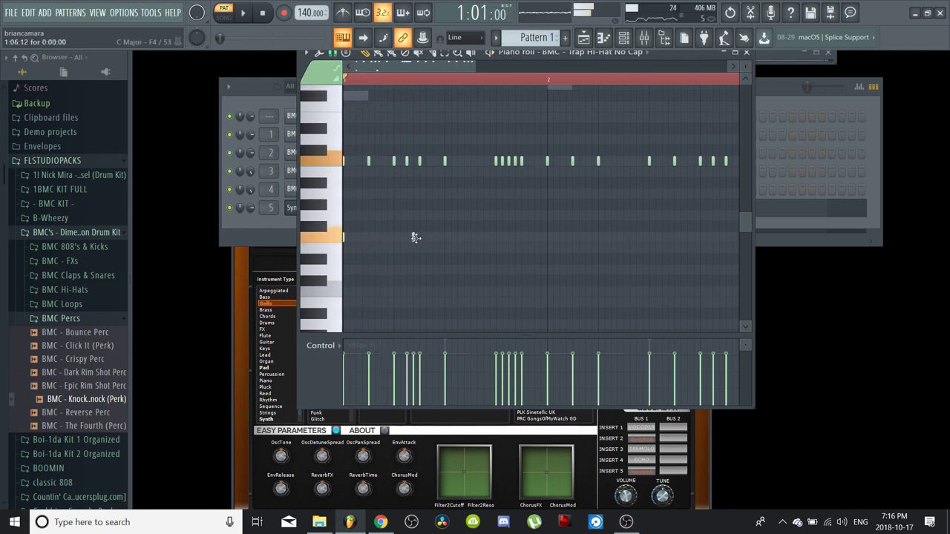
- Add F4 hi-hat notes on steps 7 and 11 of bar 1 and steps 1, 3 and 5 of bar 2
click(419, 237)
key(space)
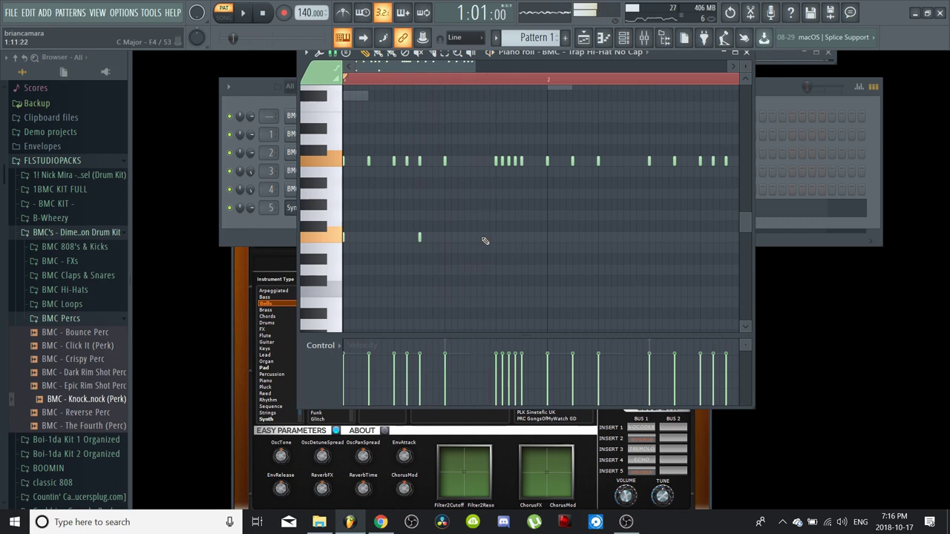
click(473, 237)
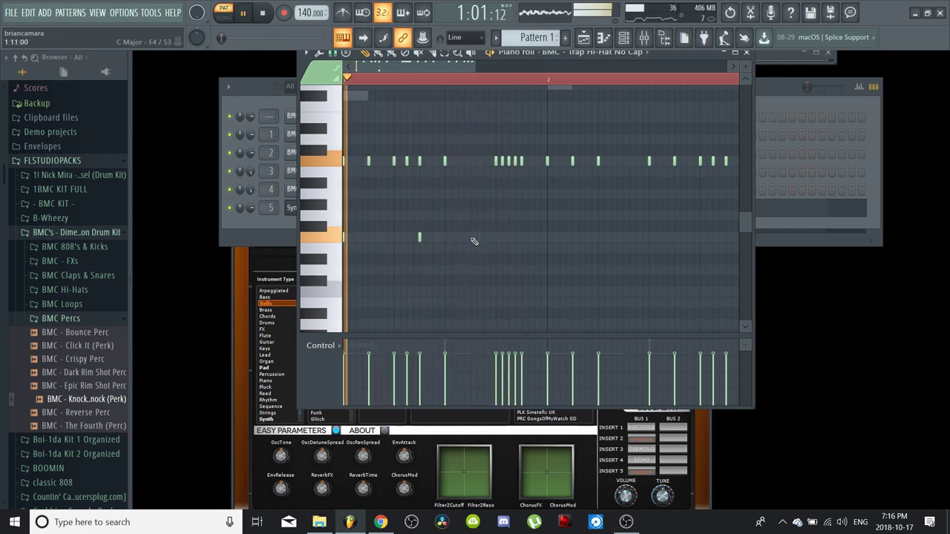
click(573, 236)
click(598, 238)
key(space)
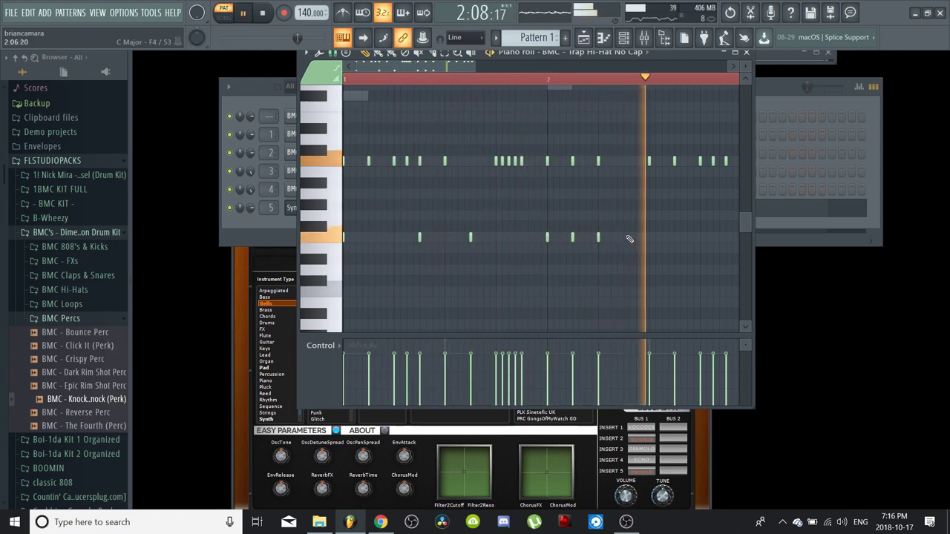
- Remove the F4 hi-hat notes on steps 3 and 5 of bar 2 and add F4 notes on steps 7 and 11 instead
right_click(573, 238)
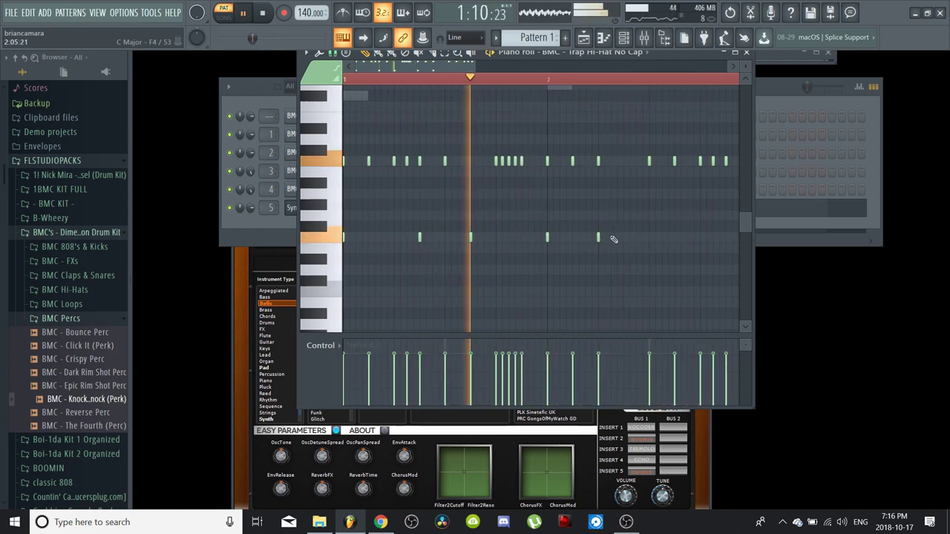
right_click(598, 237)
click(623, 238)
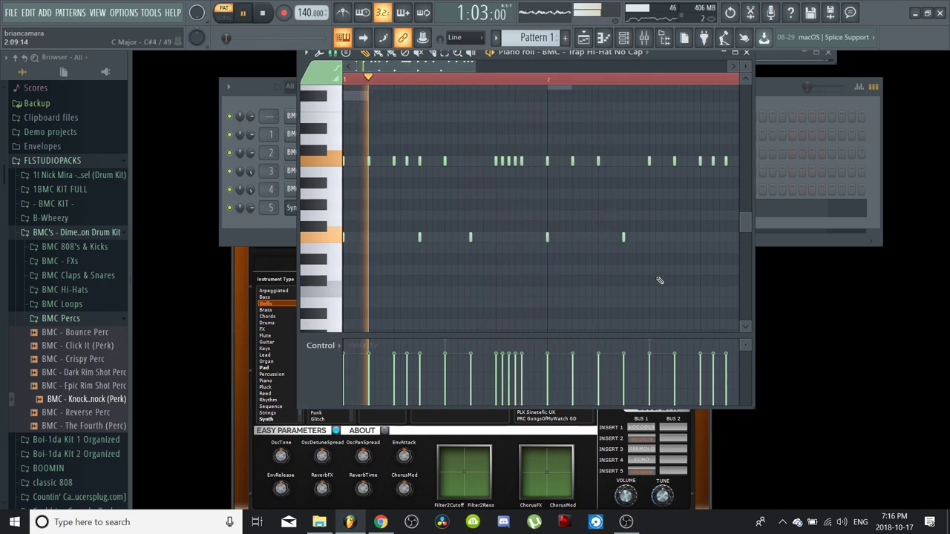
drag(476, 63, 592, 66)
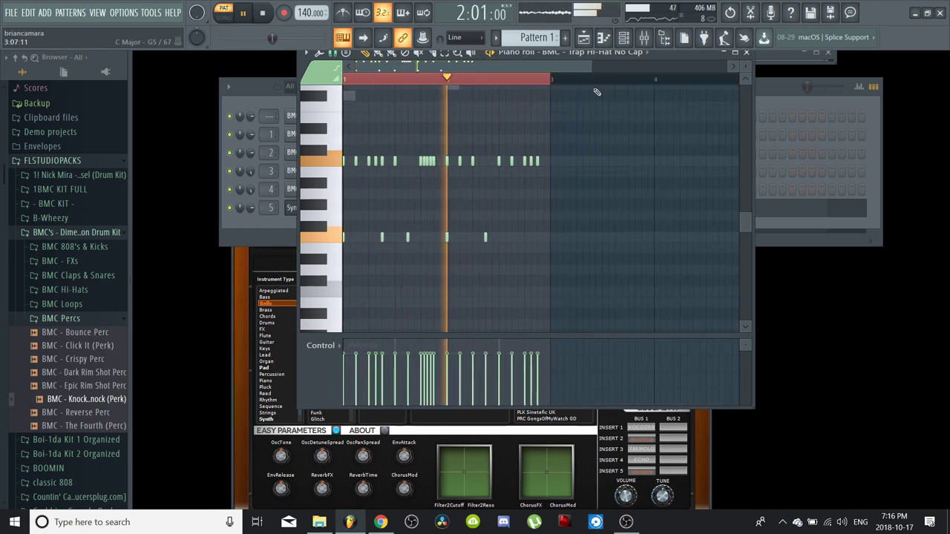
click(537, 239)
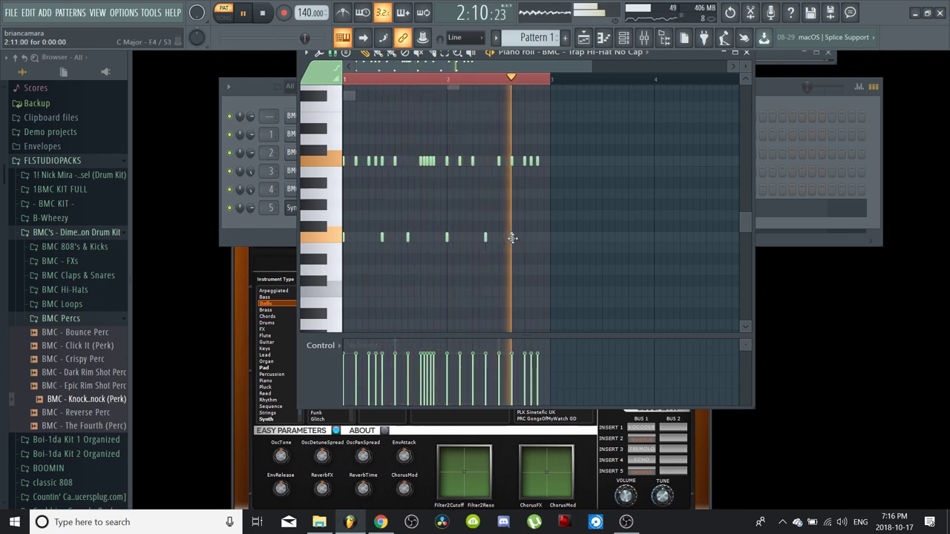
click(511, 238)
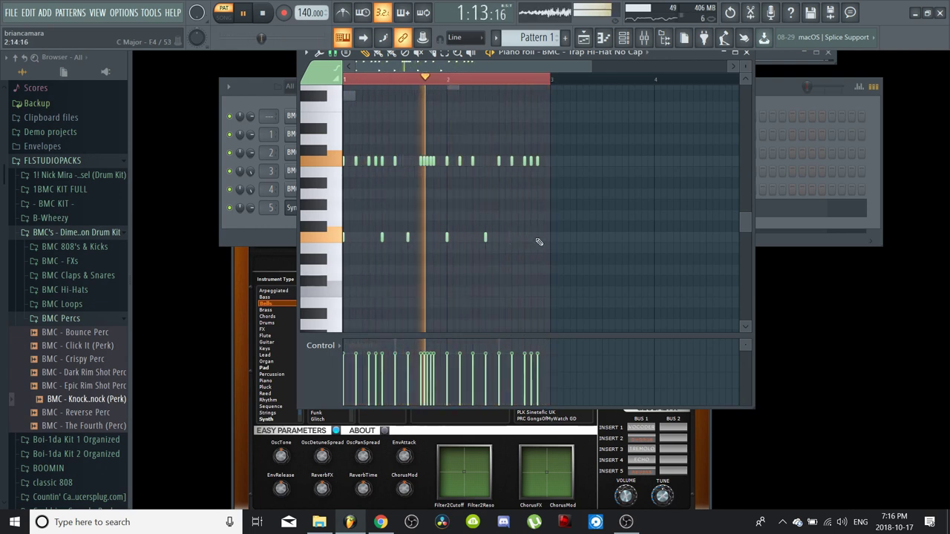
right_click(512, 236)
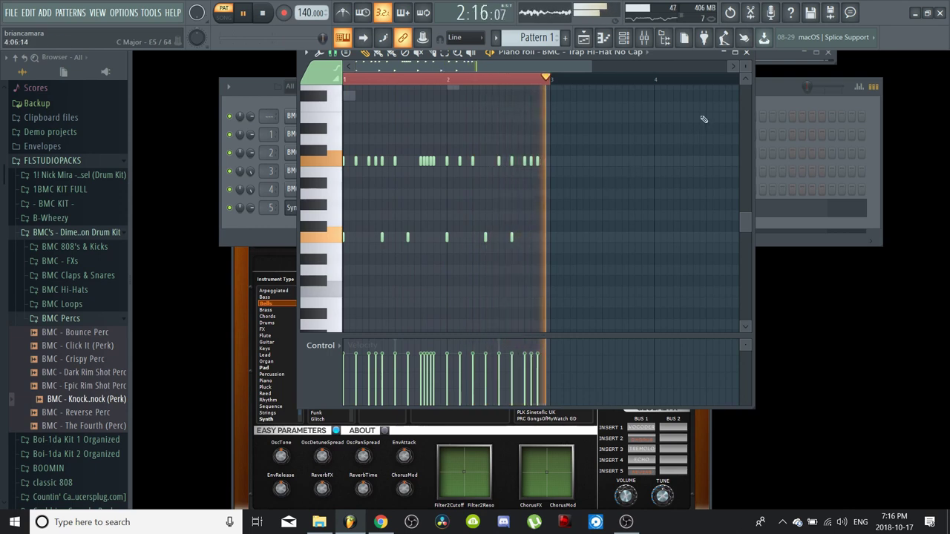
- Program BMC - Dark Kick hits on steps 1, 7, 21 and 27 in the channel rack
click(774, 88)
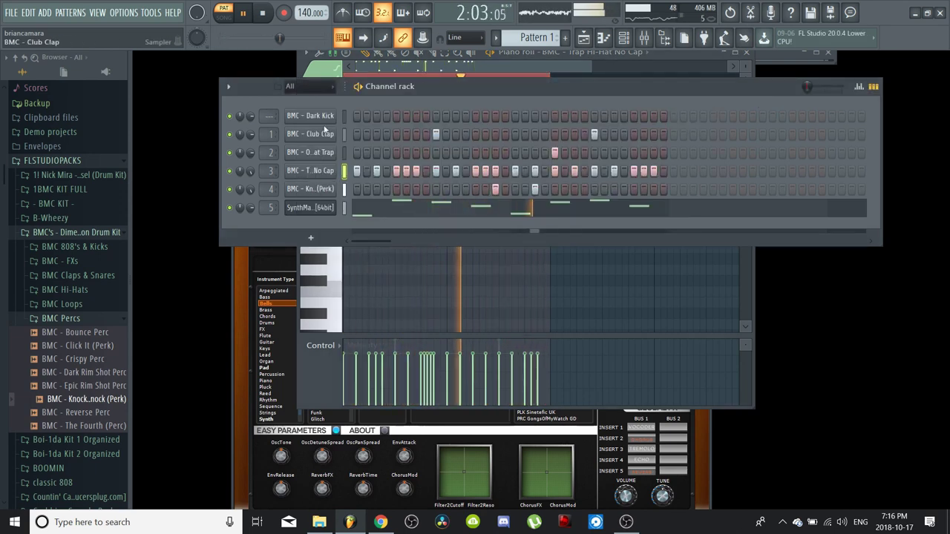
key(space)
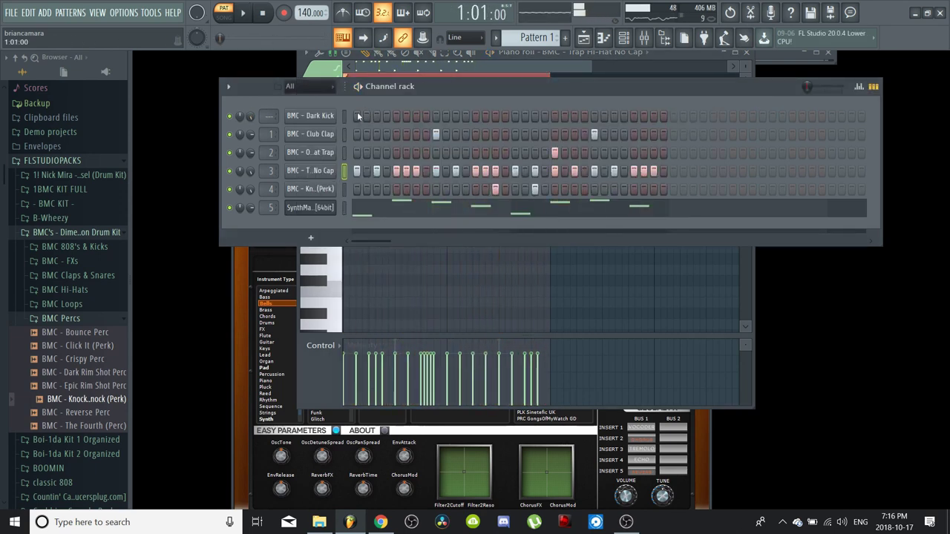
key(space)
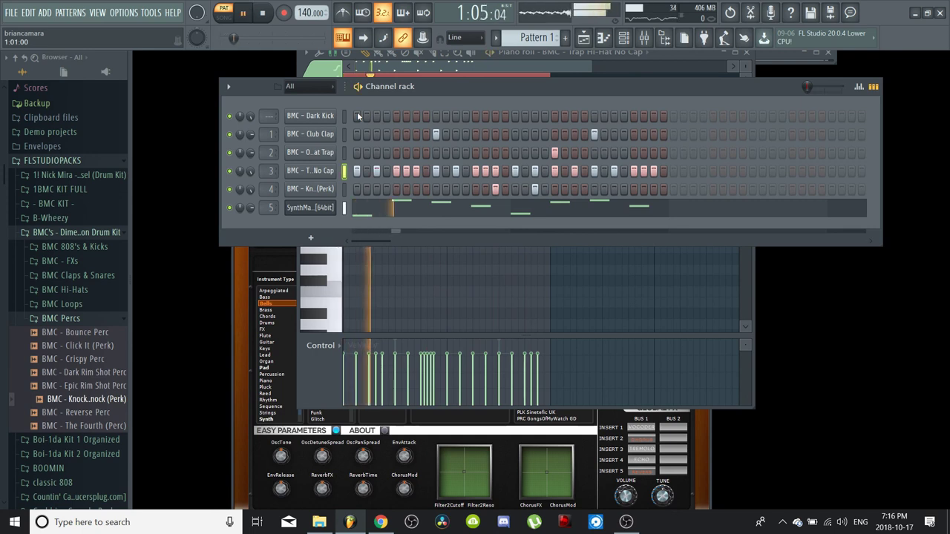
click(357, 113)
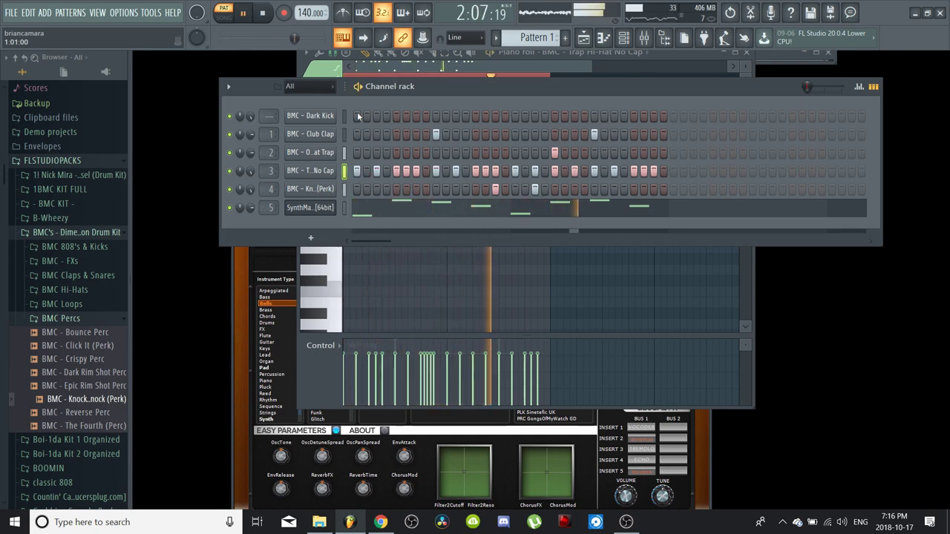
click(417, 116)
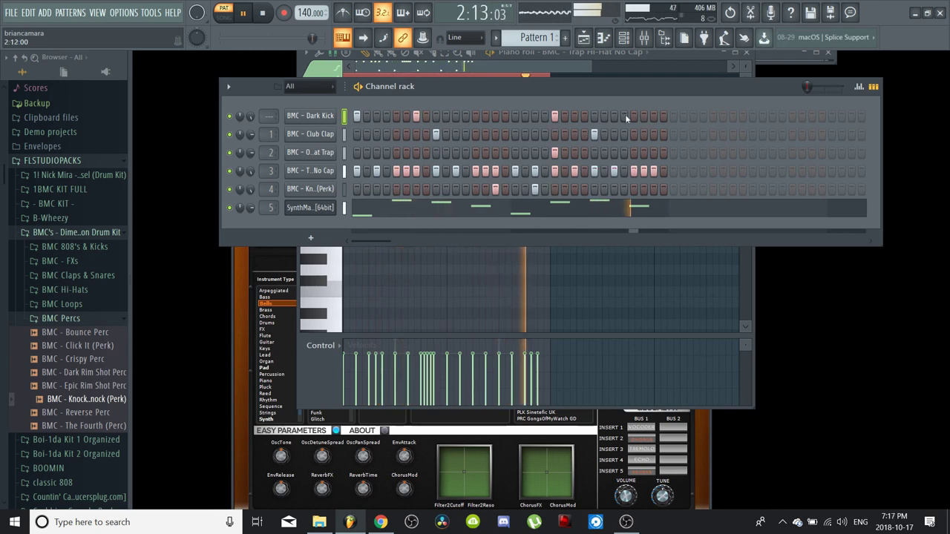
- Raise the velocity of the Dark Kick notes to maximum in the piano roll and return to the channel rack
right_click(331, 116)
click(364, 117)
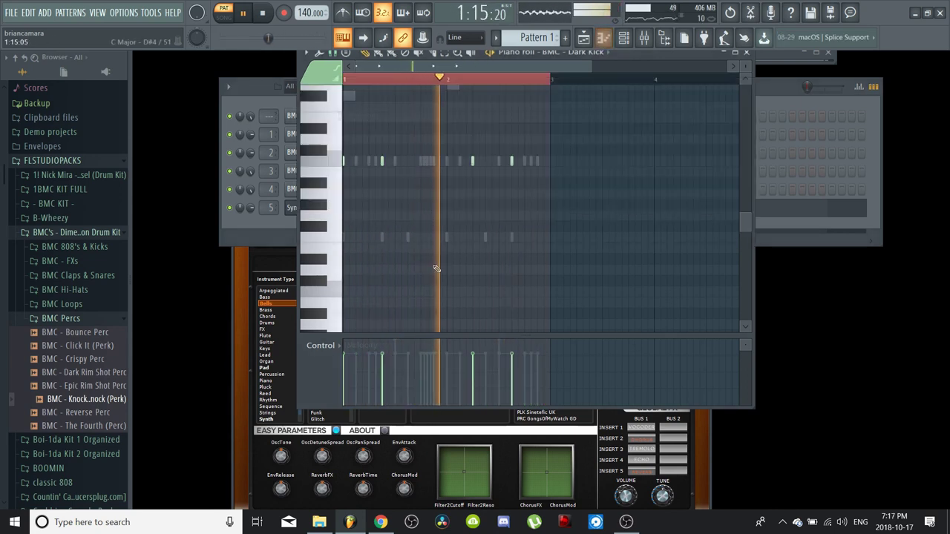
click(774, 93)
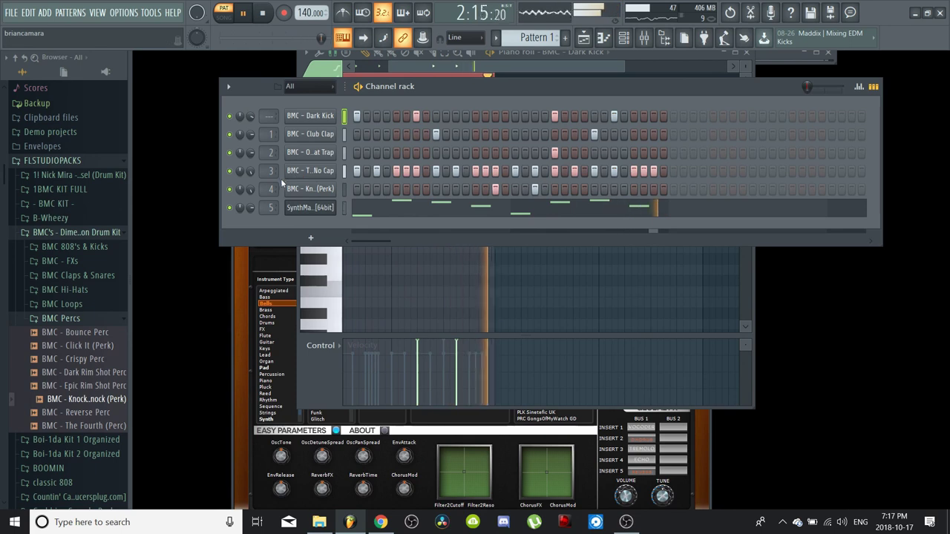
- Add BMC - That 808 from the BMC 808's & Kicks folder as a new channel and turn on its Cut itself option
click(100, 249)
click(97, 341)
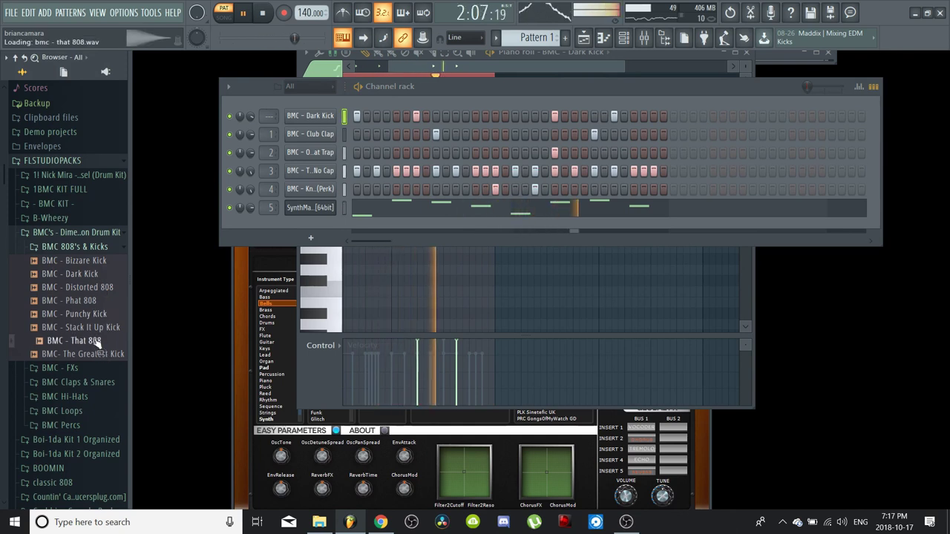
drag(96, 340, 323, 226)
right_click(324, 227)
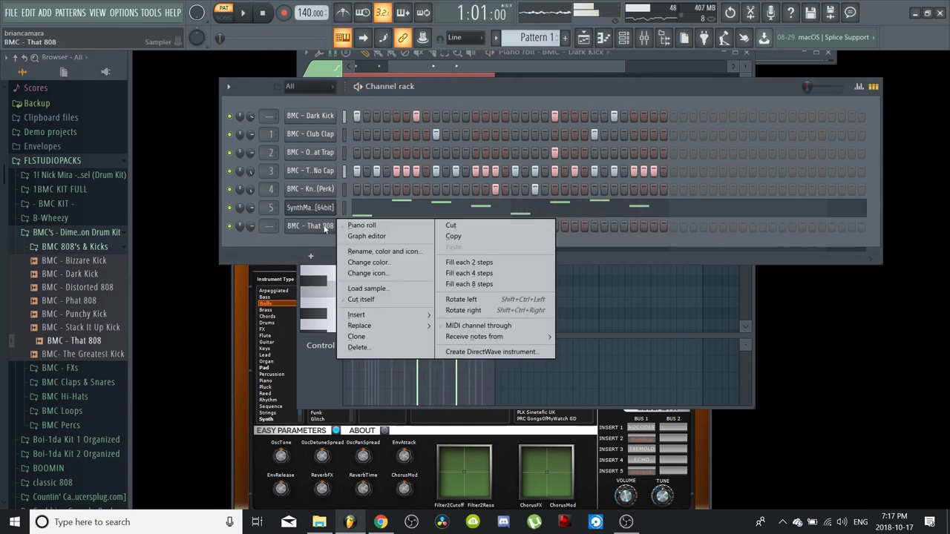
click(375, 299)
- In That 808's piano roll, place an F#5 note at the start of bar 1 and G5 notes on steps 5 and 11 of bar 2
right_click(324, 227)
click(356, 225)
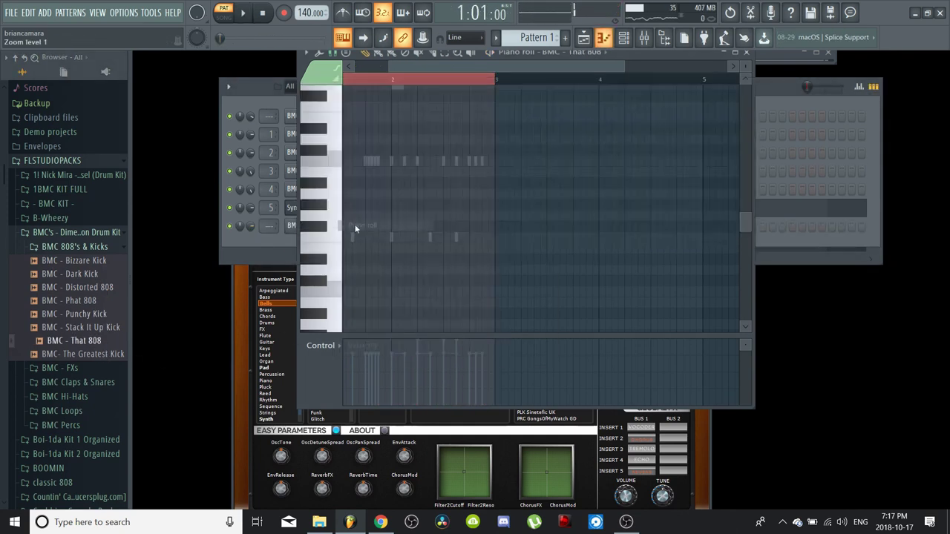
scroll(386, 216, up, 5)
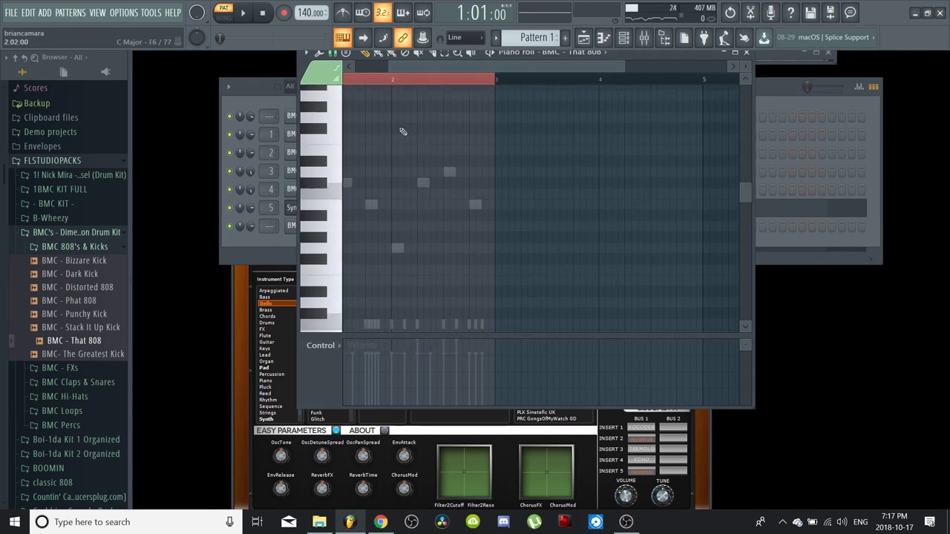
drag(431, 67, 386, 67)
key(space)
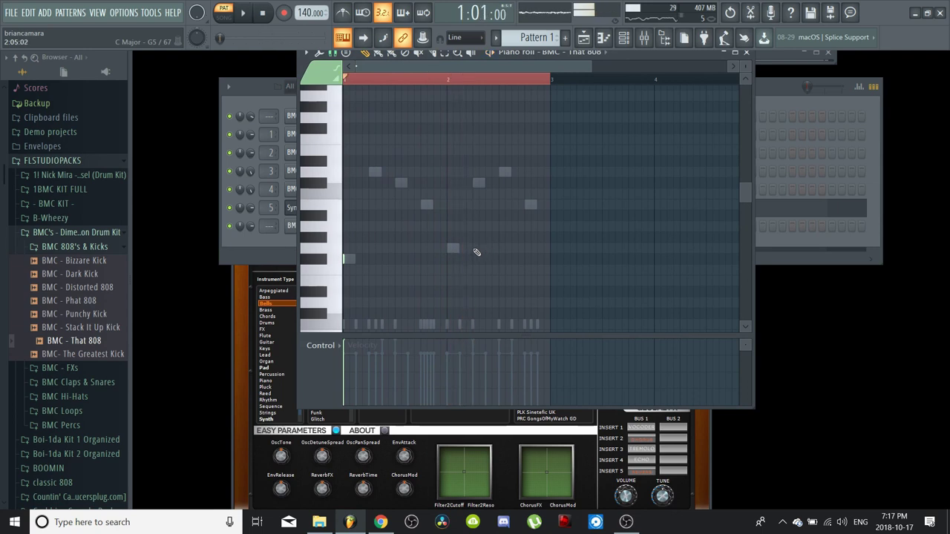
click(473, 248)
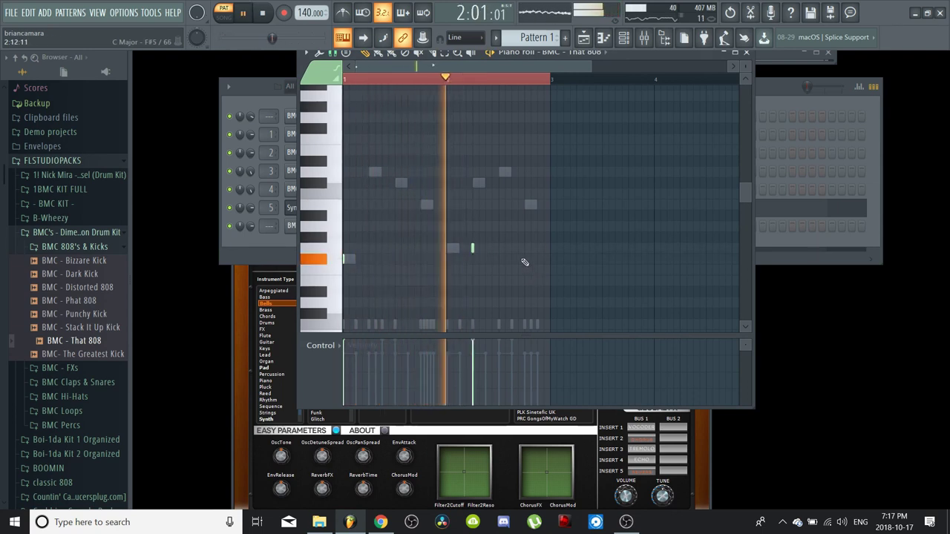
click(511, 248)
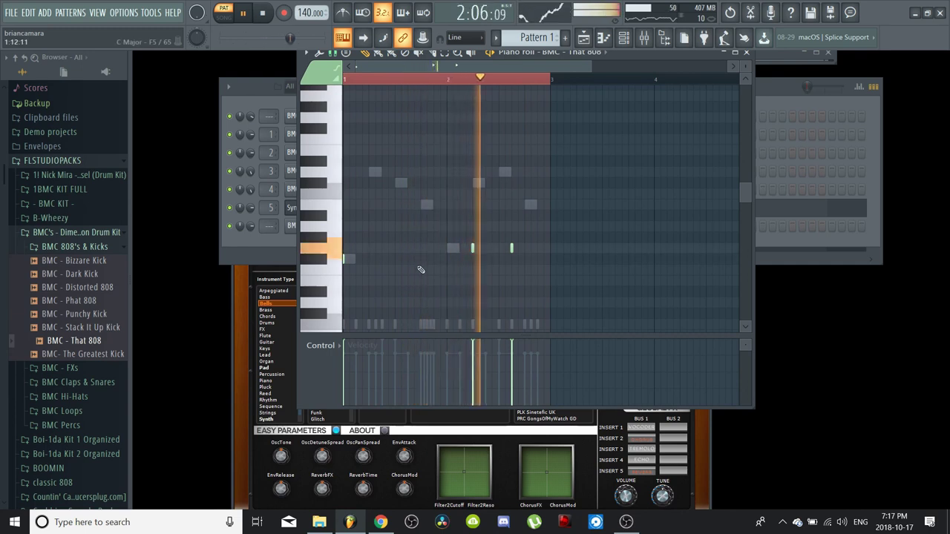
key(ctrl+Up)
click(280, 247)
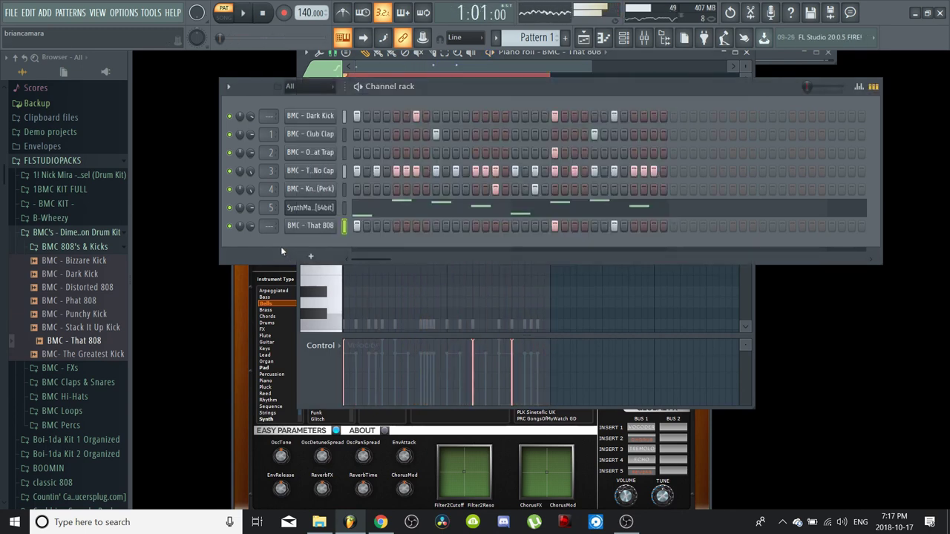
right_click(327, 231)
click(351, 225)
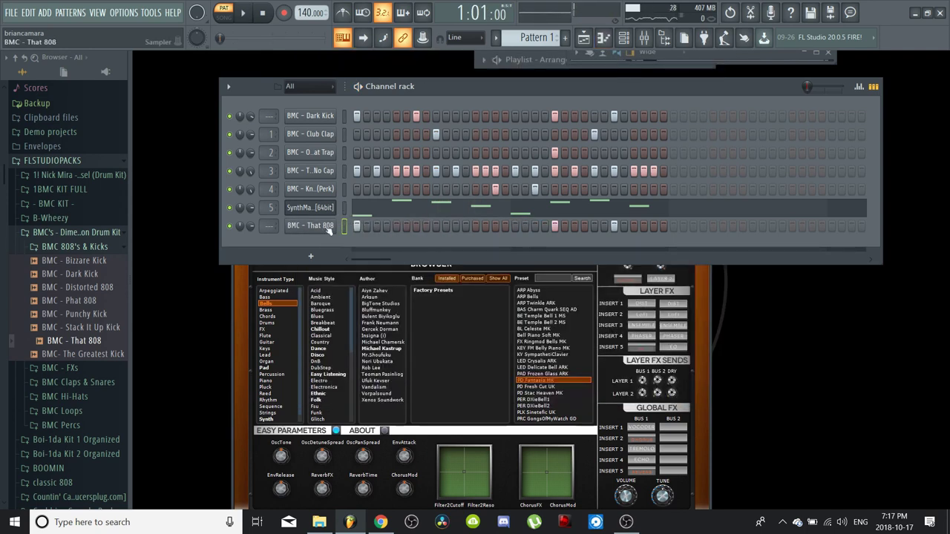
right_click(329, 230)
click(348, 225)
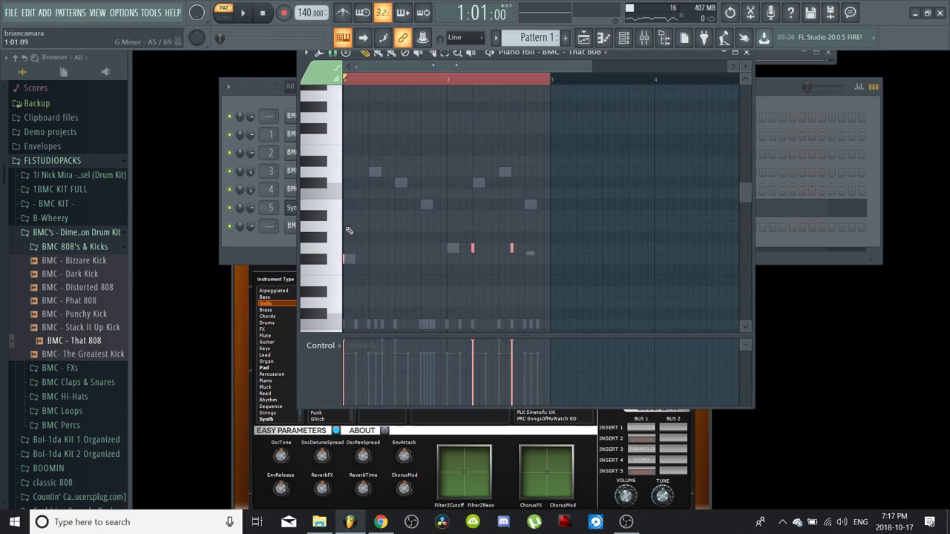
- Play the pattern and lower the velocity of the three That 808 notes to about 79%
key(space)
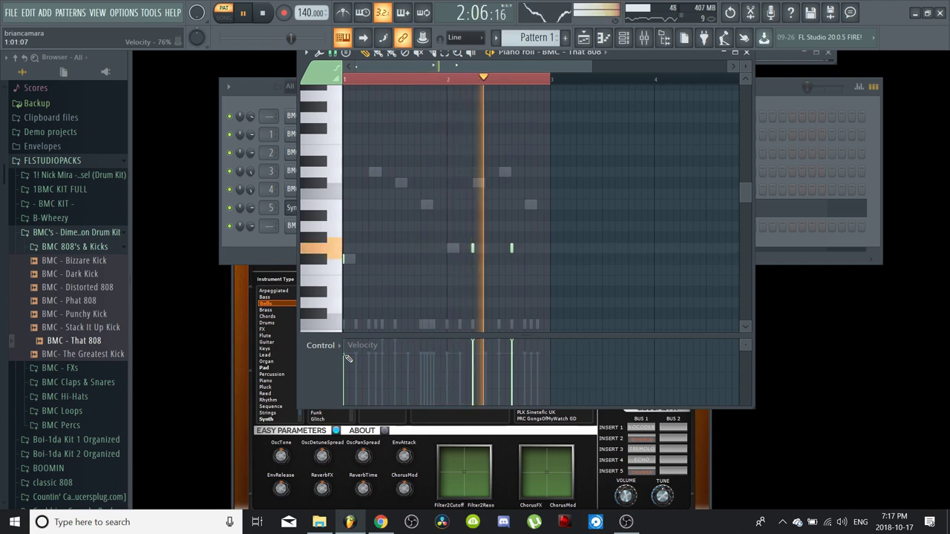
click(473, 353)
click(512, 354)
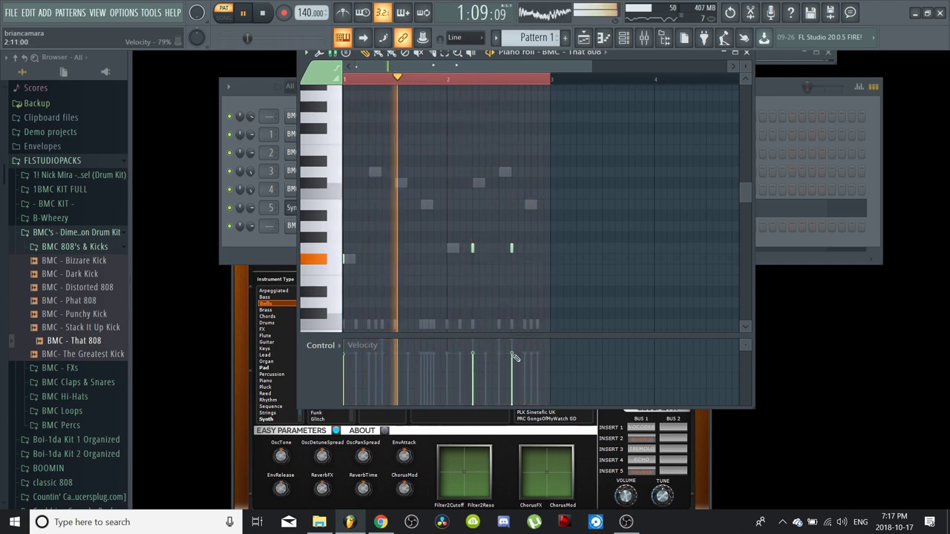
- Toggle the Club Clap and Dark Kick channels' mutes and mute the SynthMaster channel to audition the drums in the channel rack
click(264, 255)
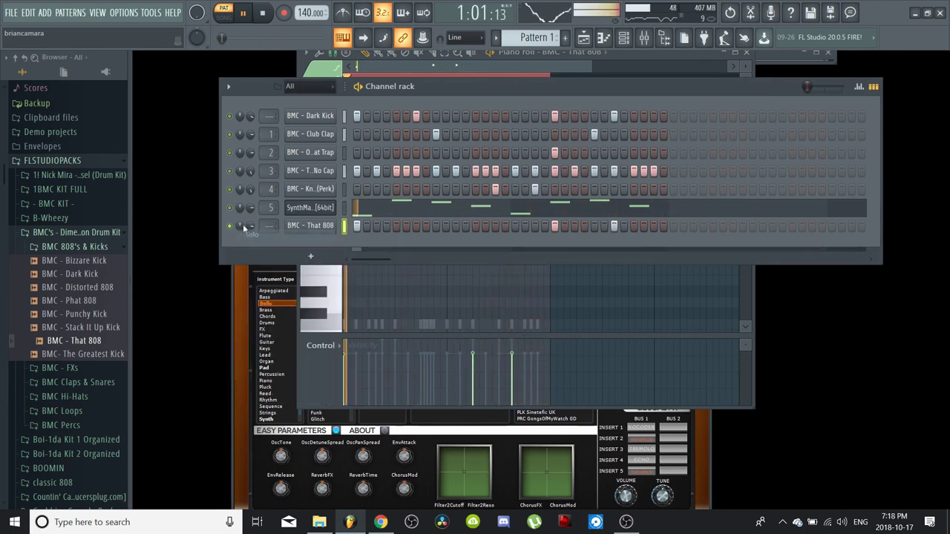
click(228, 137)
click(231, 119)
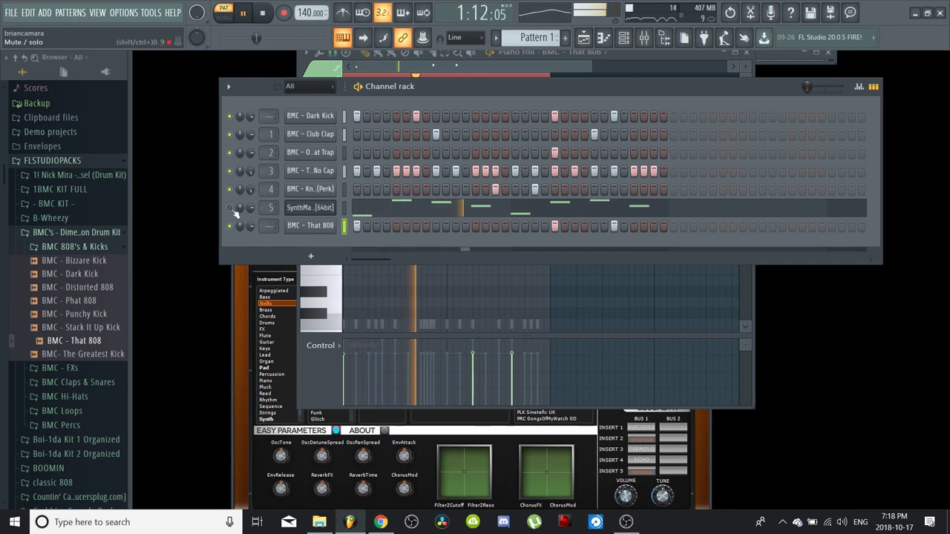
- Add ElectraX as a new channel and lengthen its F#4-A4-C#5 and G4-B4-D5 chords to fill bars 1 and 2
click(311, 256)
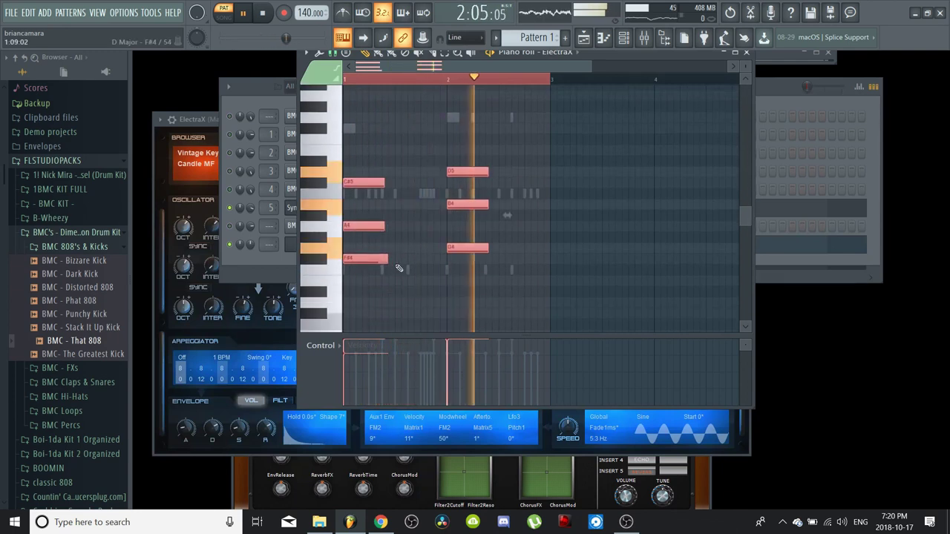
key(ctrl+l)
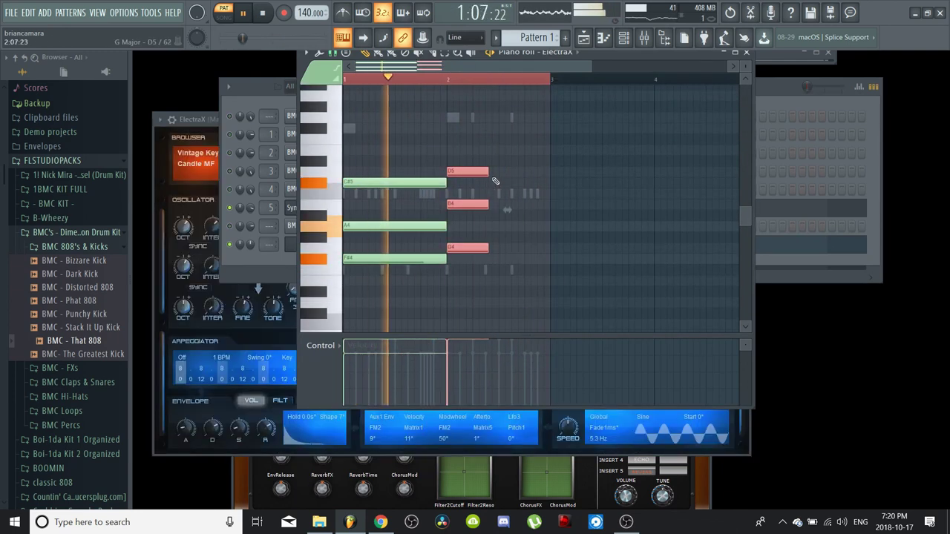
drag(488, 171, 549, 178)
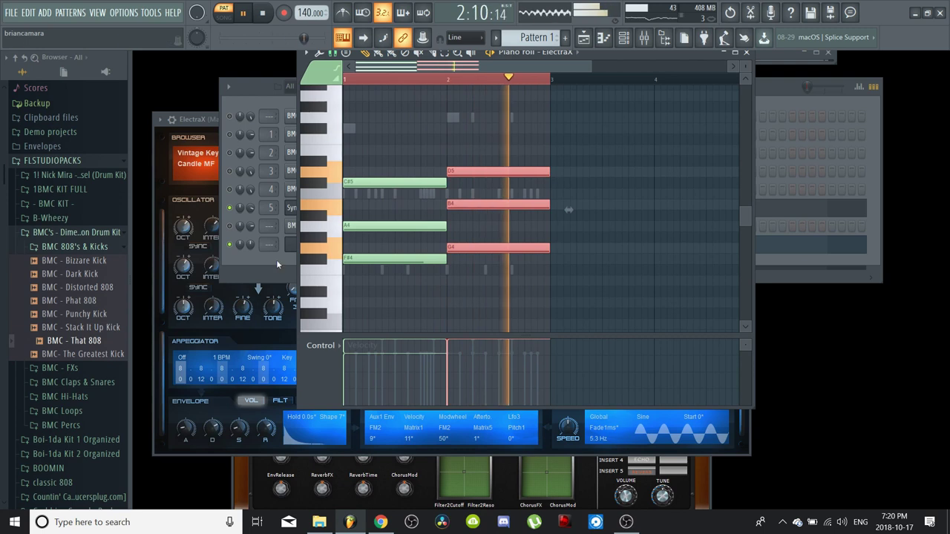
- Check the SynthMaster melody in the piano roll, and unmute all the drum and 808 channels to play with the melody and chords
click(272, 264)
click(369, 216)
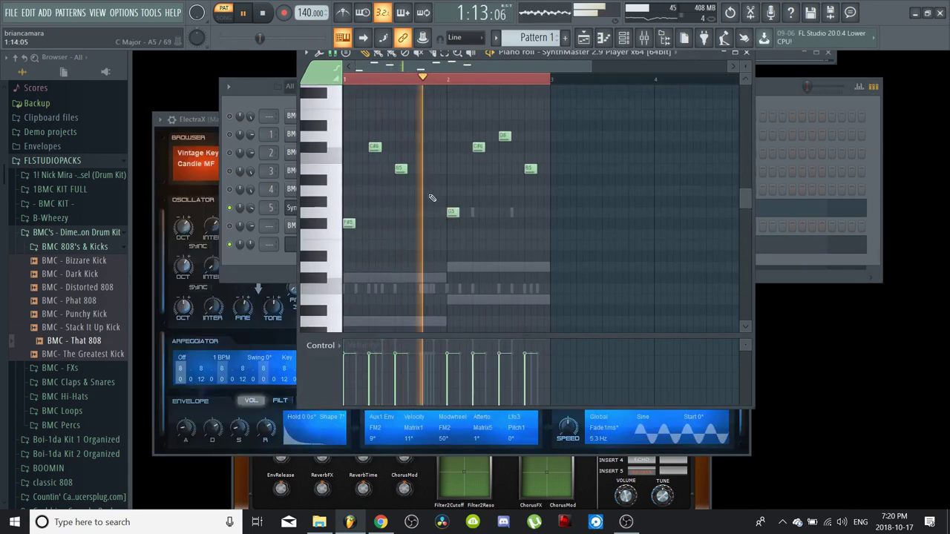
click(242, 252)
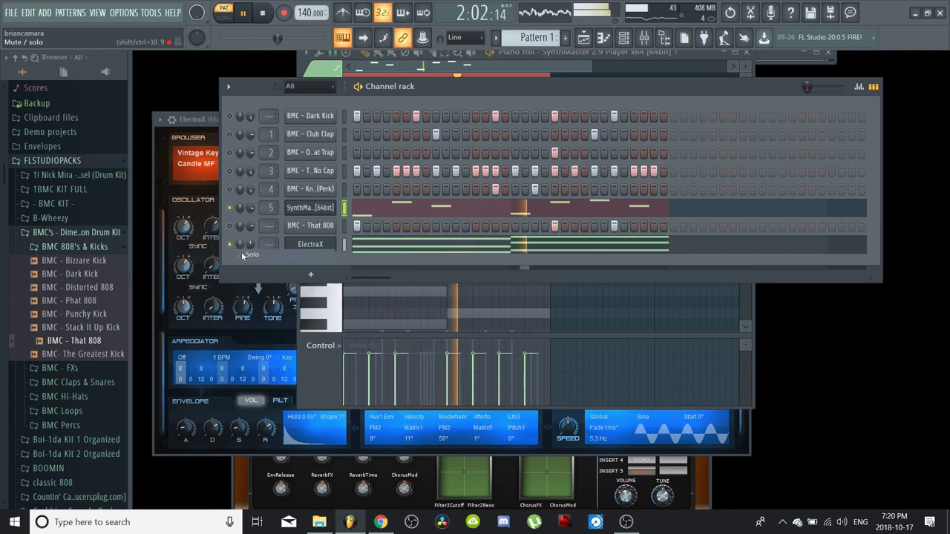
right_click(233, 245)
click(239, 247)
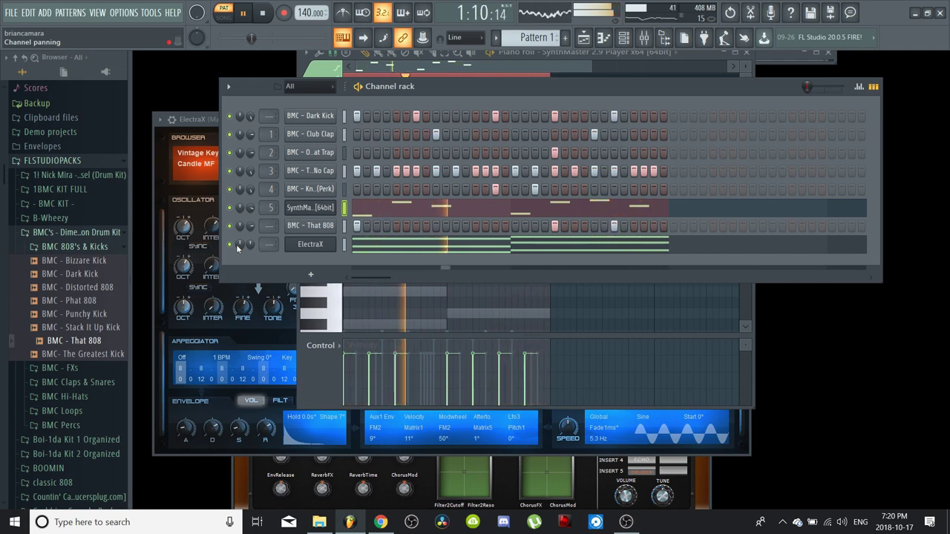
- Listen to the full pattern while reviewing the ElectraX chords in the piano roll, and stop playback
click(380, 246)
scroll(382, 264, down, 2)
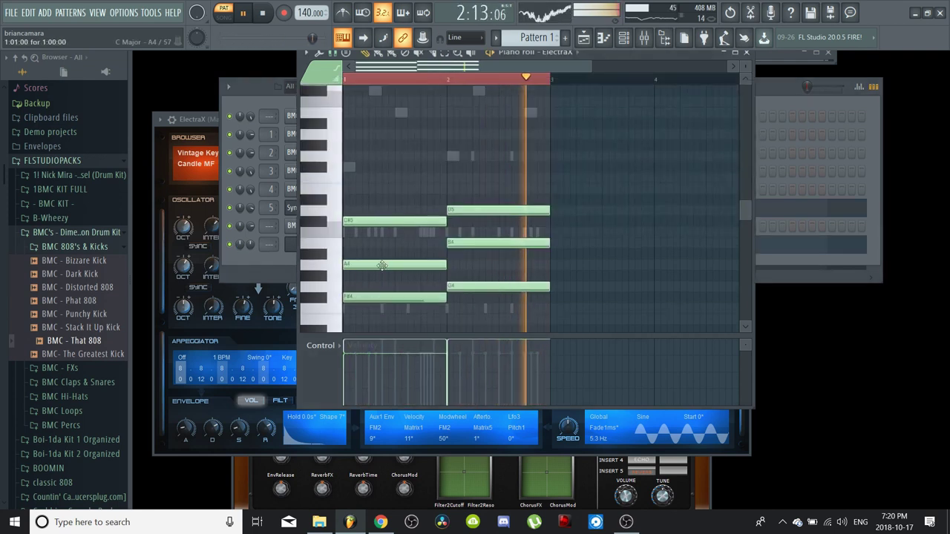
scroll(380, 262, up, 2)
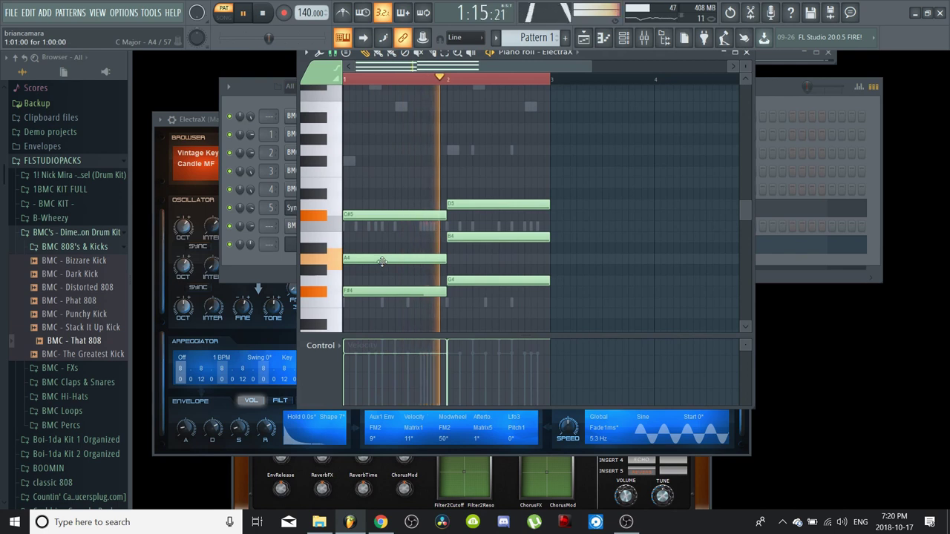
click(242, 264)
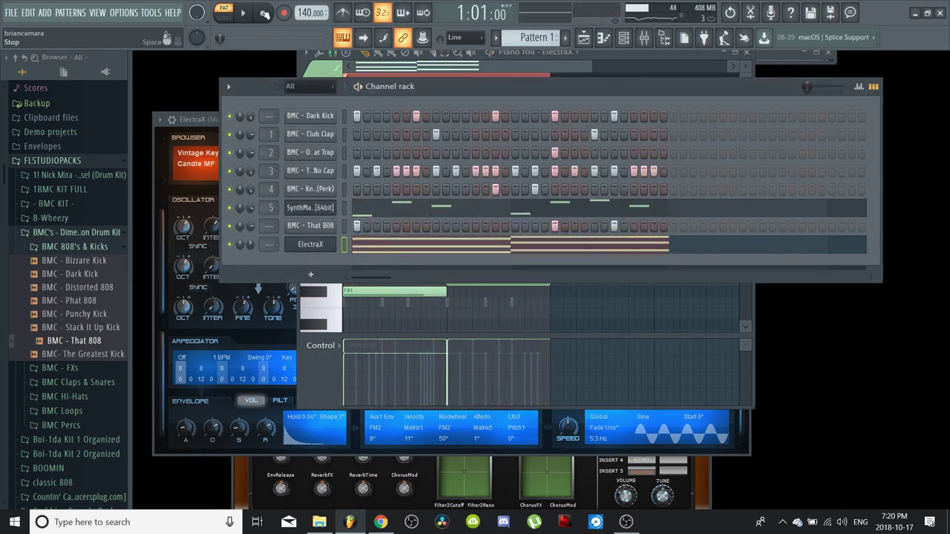
key(space)
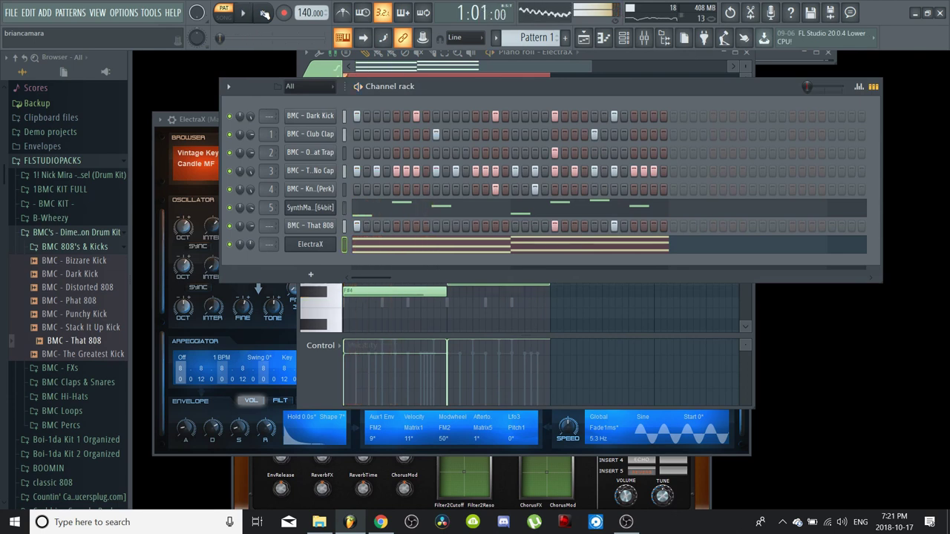